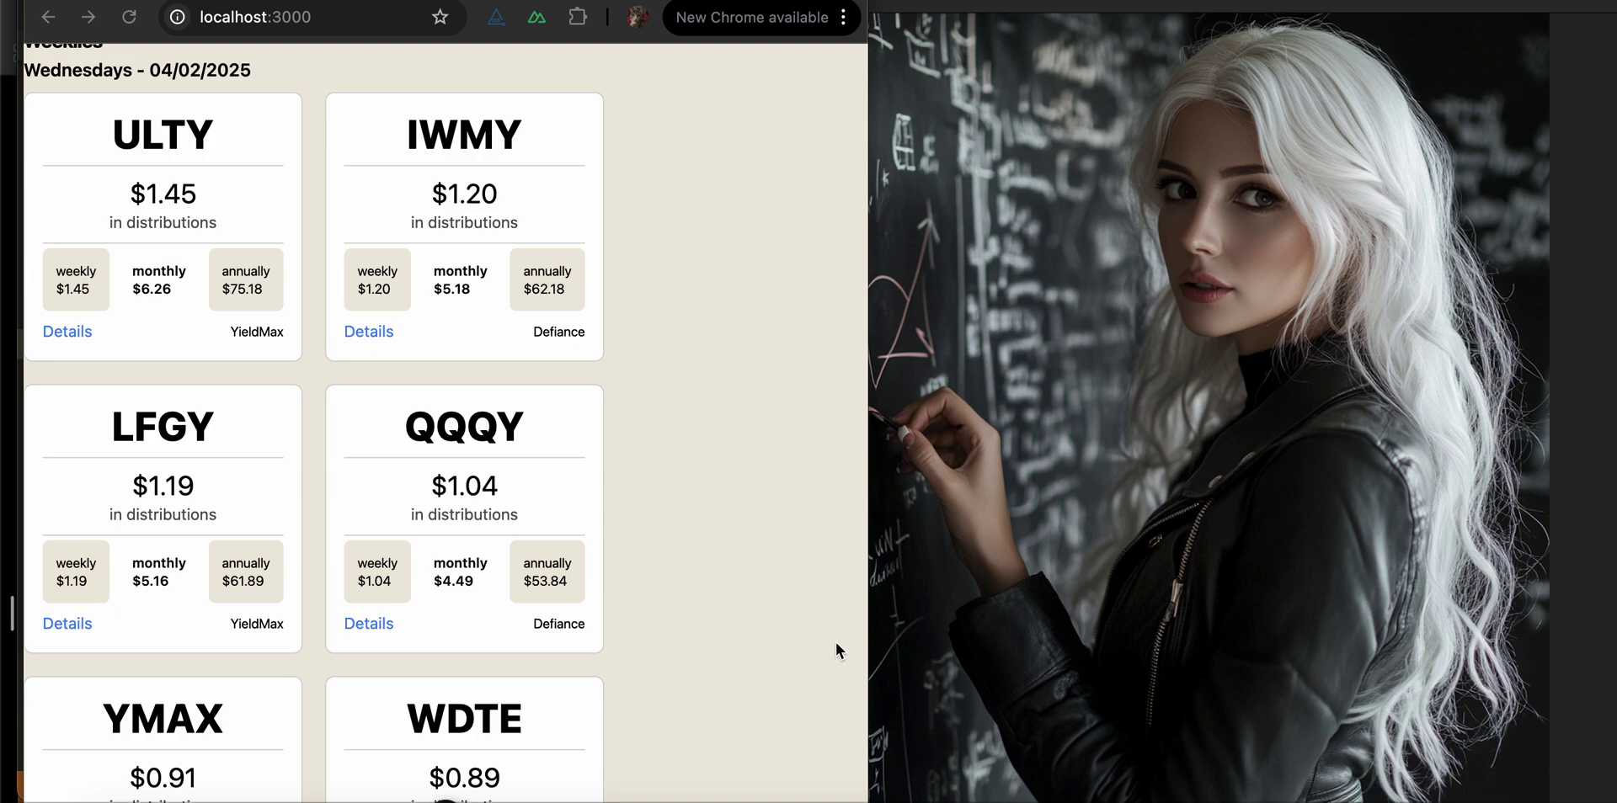
# Focus the Chrome window and widen it to the screen's right edge
pyautogui.click(654, 658)
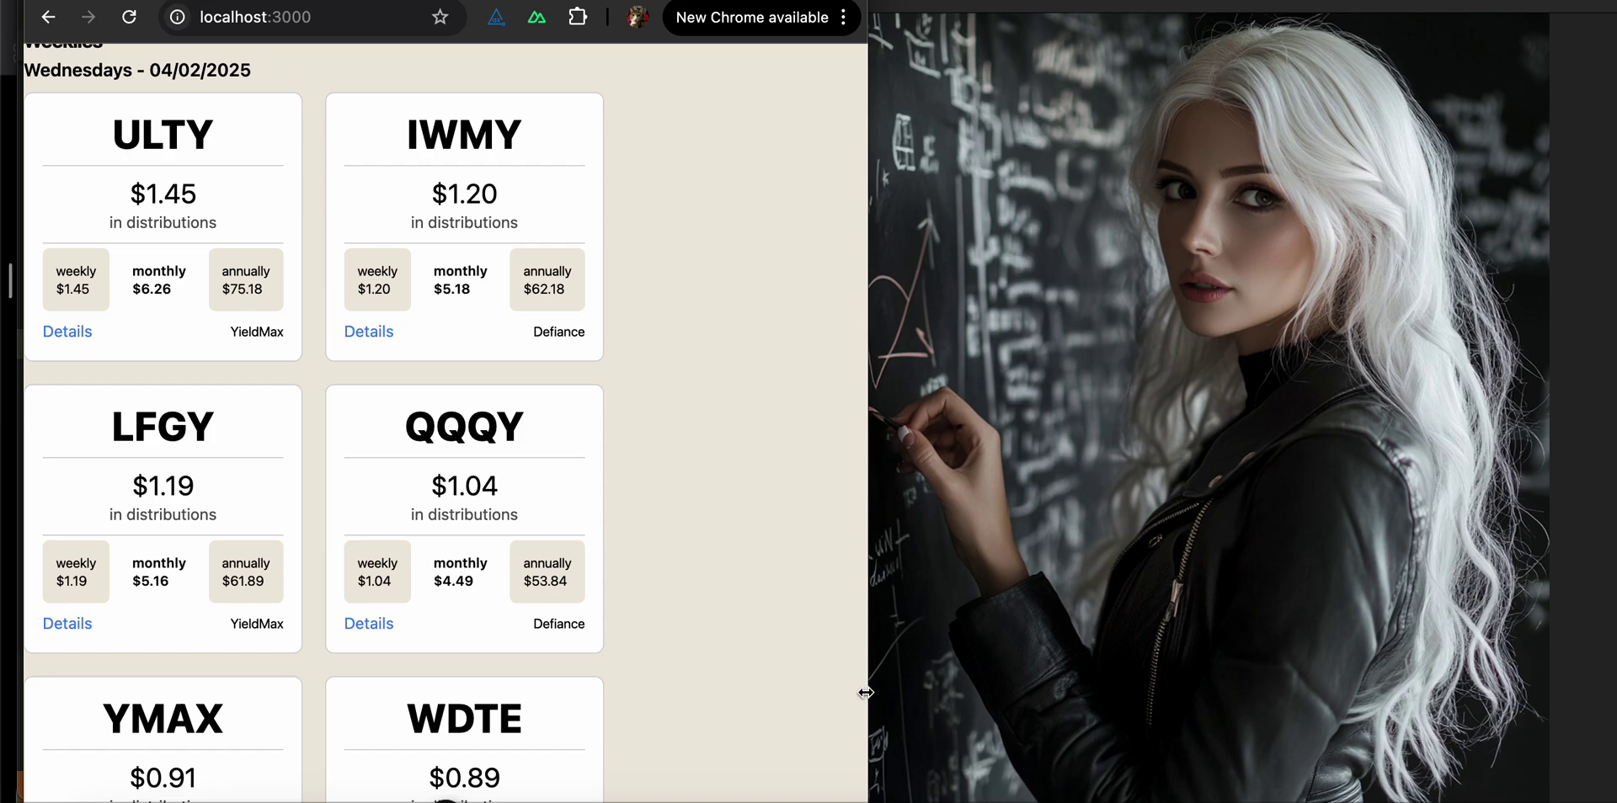
pyautogui.click(865, 693)
pyautogui.moveTo(866, 692); pyautogui.dragTo(1613, 692)
pyautogui.scroll(5, 1420, 700)
pyautogui.scroll(10, 1420, 700)
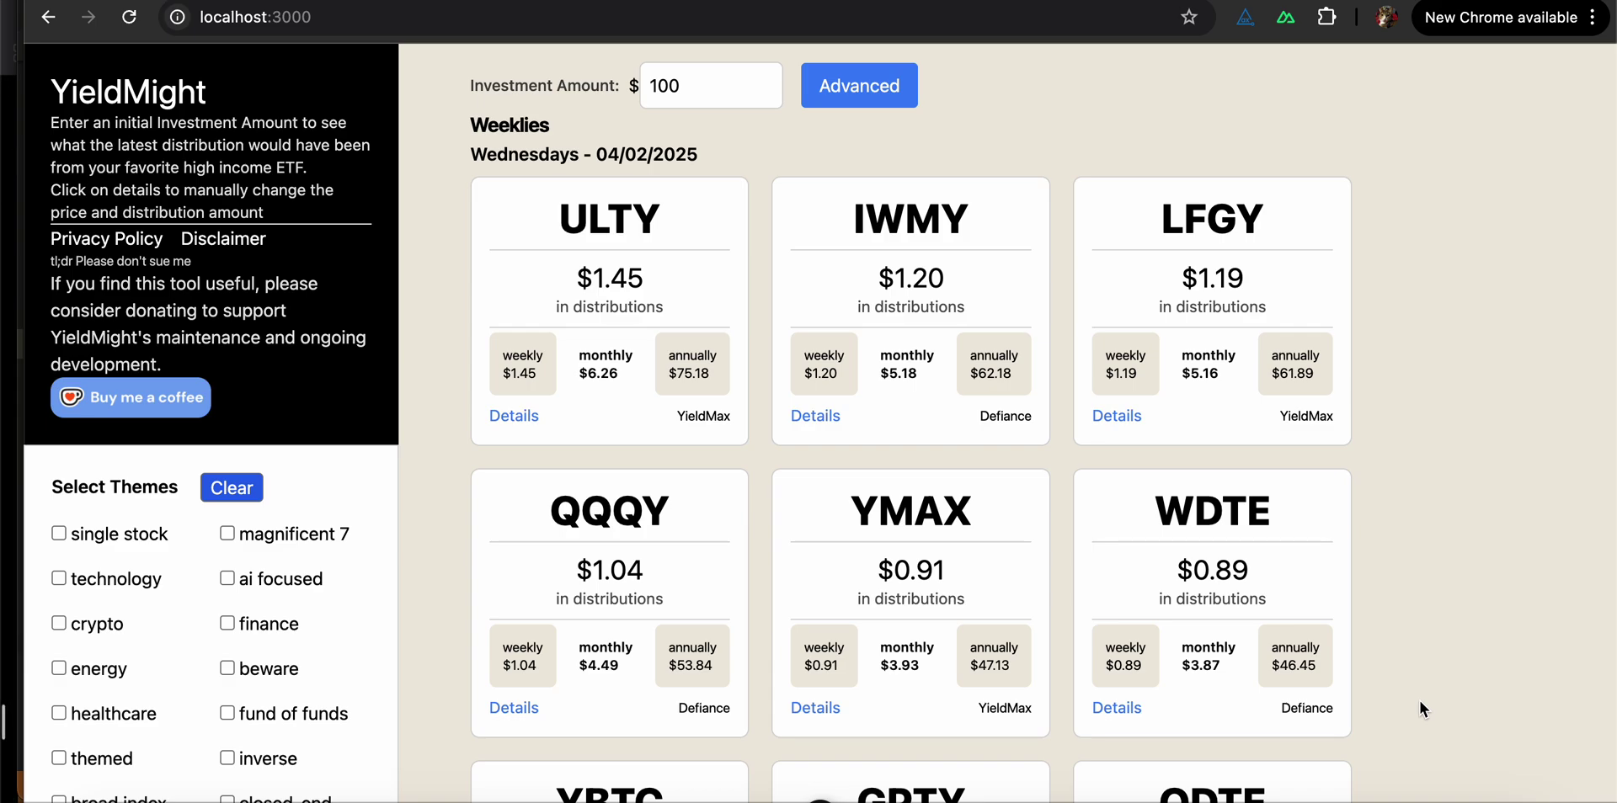
pyautogui.scroll(-2, 1420, 710)
pyautogui.scroll(-3, 1420, 704)
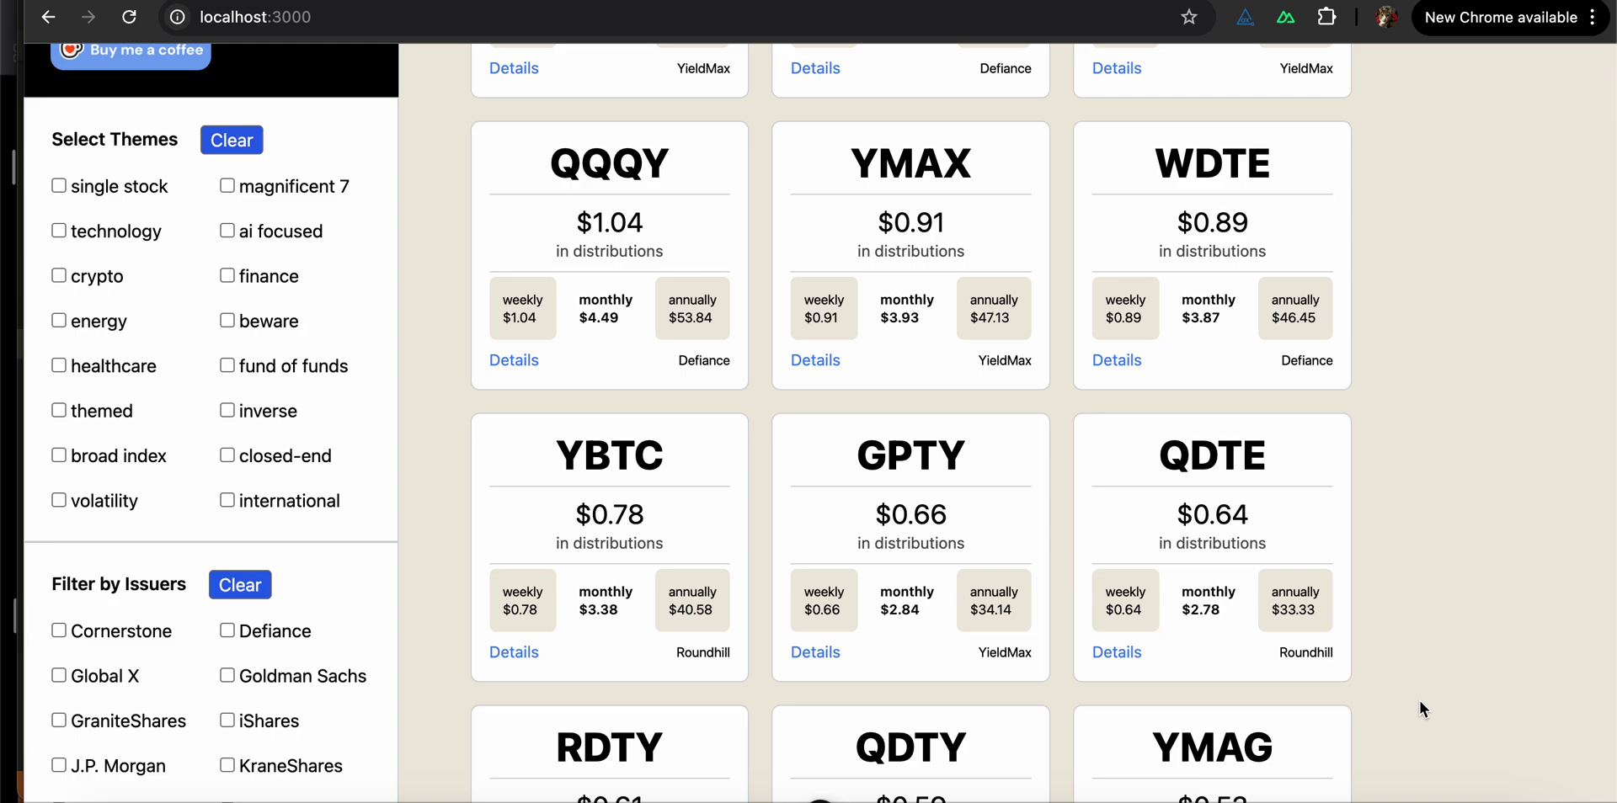
pyautogui.scroll(-1, 1420, 702)
pyautogui.scroll(-1, 1420, 710)
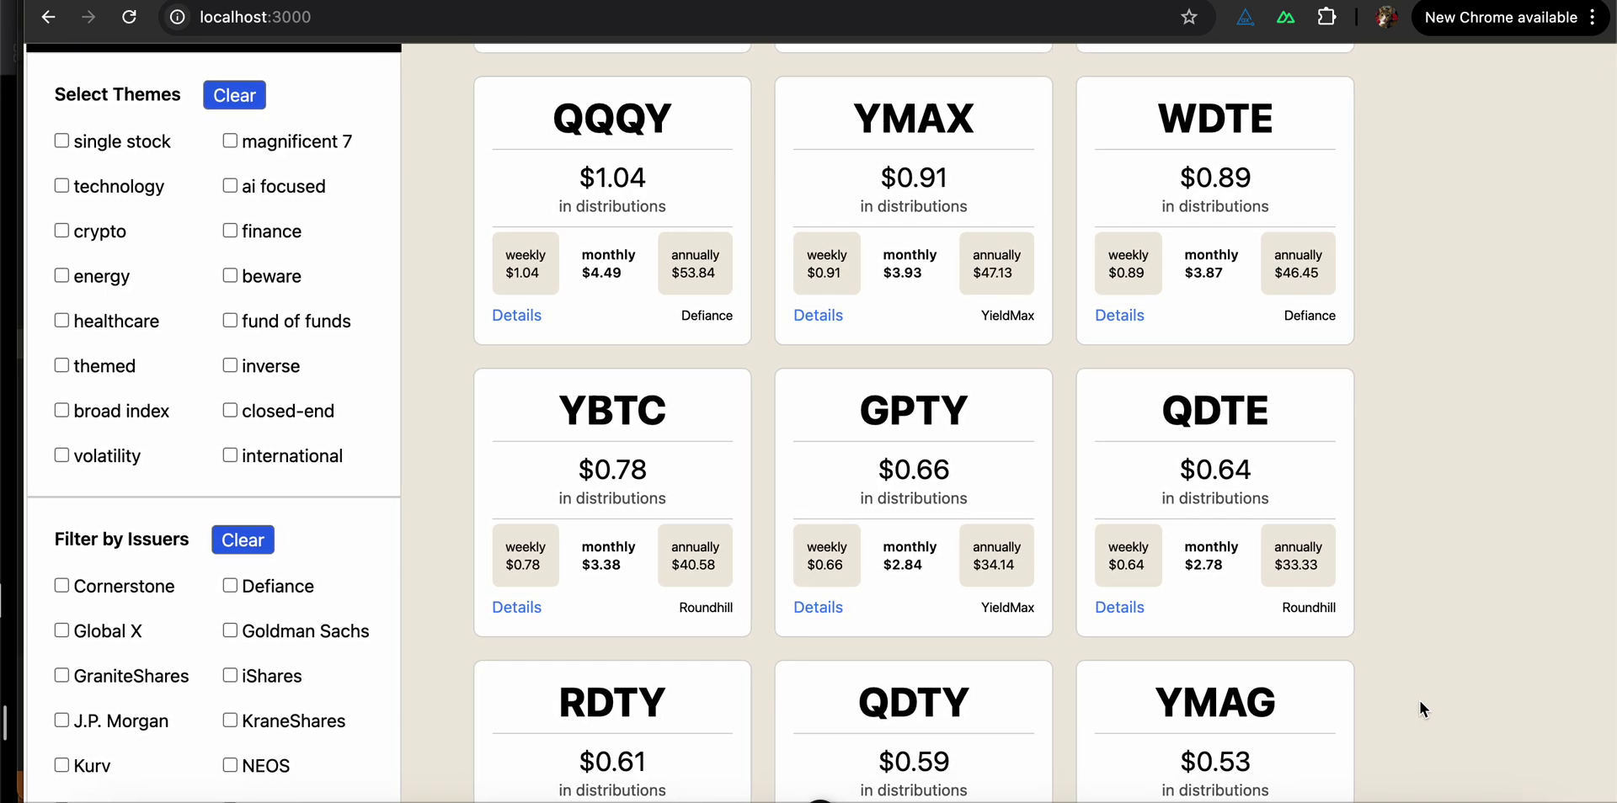
pyautogui.scroll(5, 1418, 700)
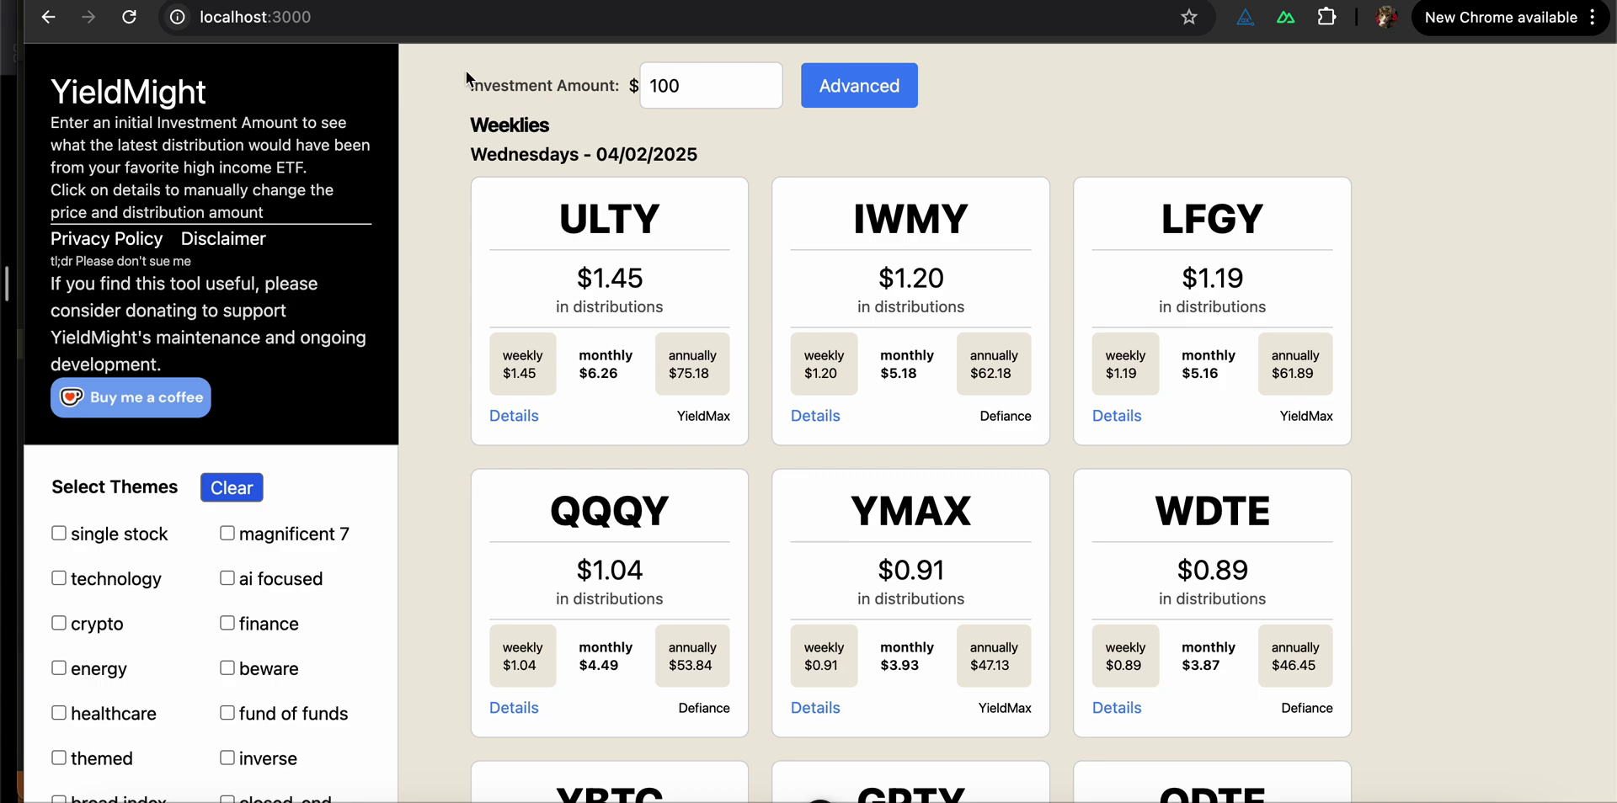
pyautogui.click(696, 91)
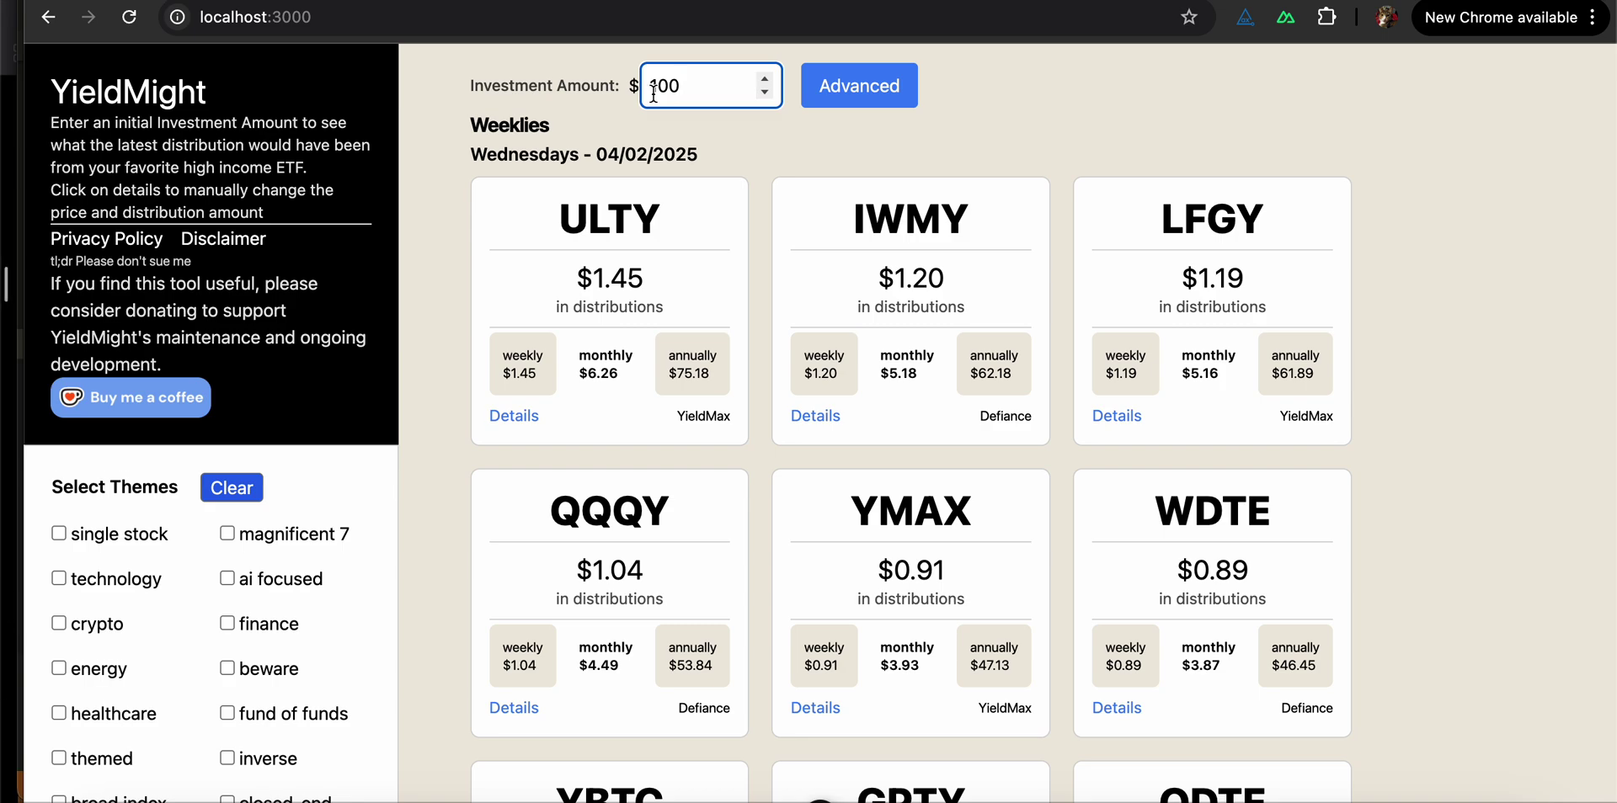
pyautogui.scroll(-8, 655, 93)
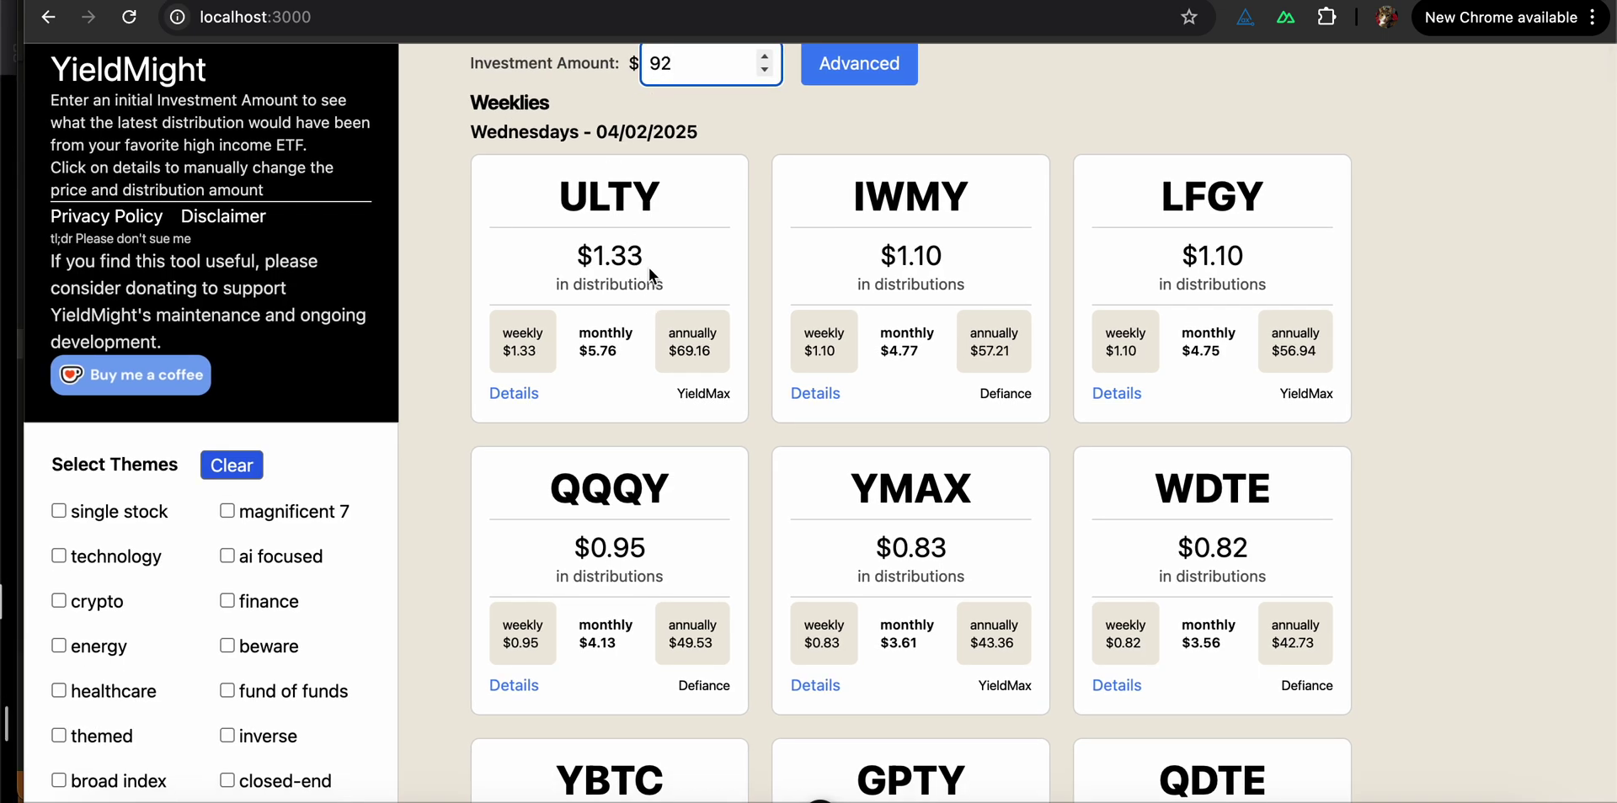
pyautogui.moveTo(646, 258); pyautogui.dragTo(594, 258)
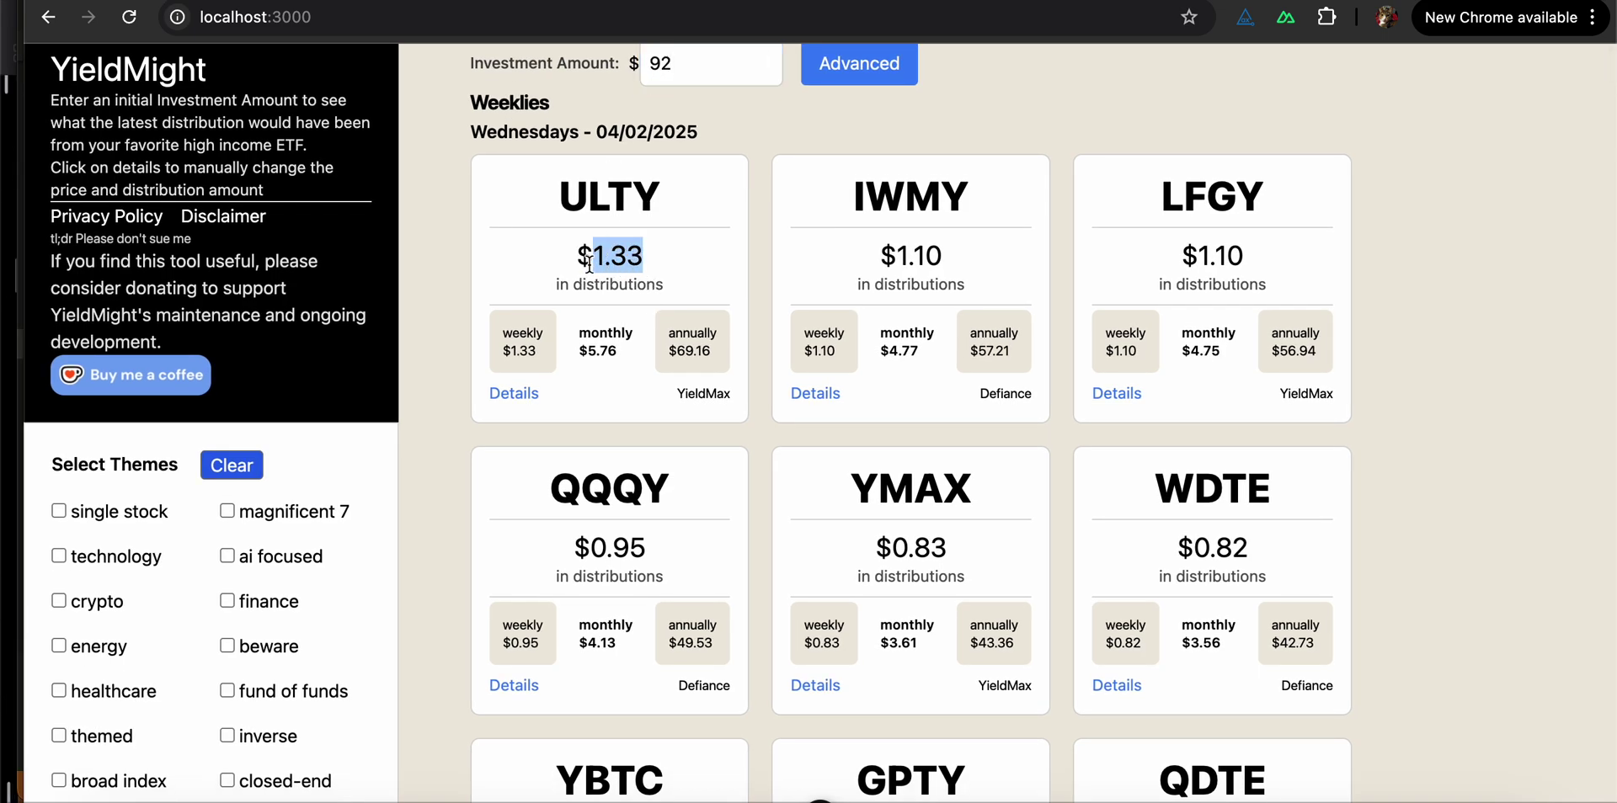
pyautogui.doubleClick(689, 57)
pyautogui.write('100')
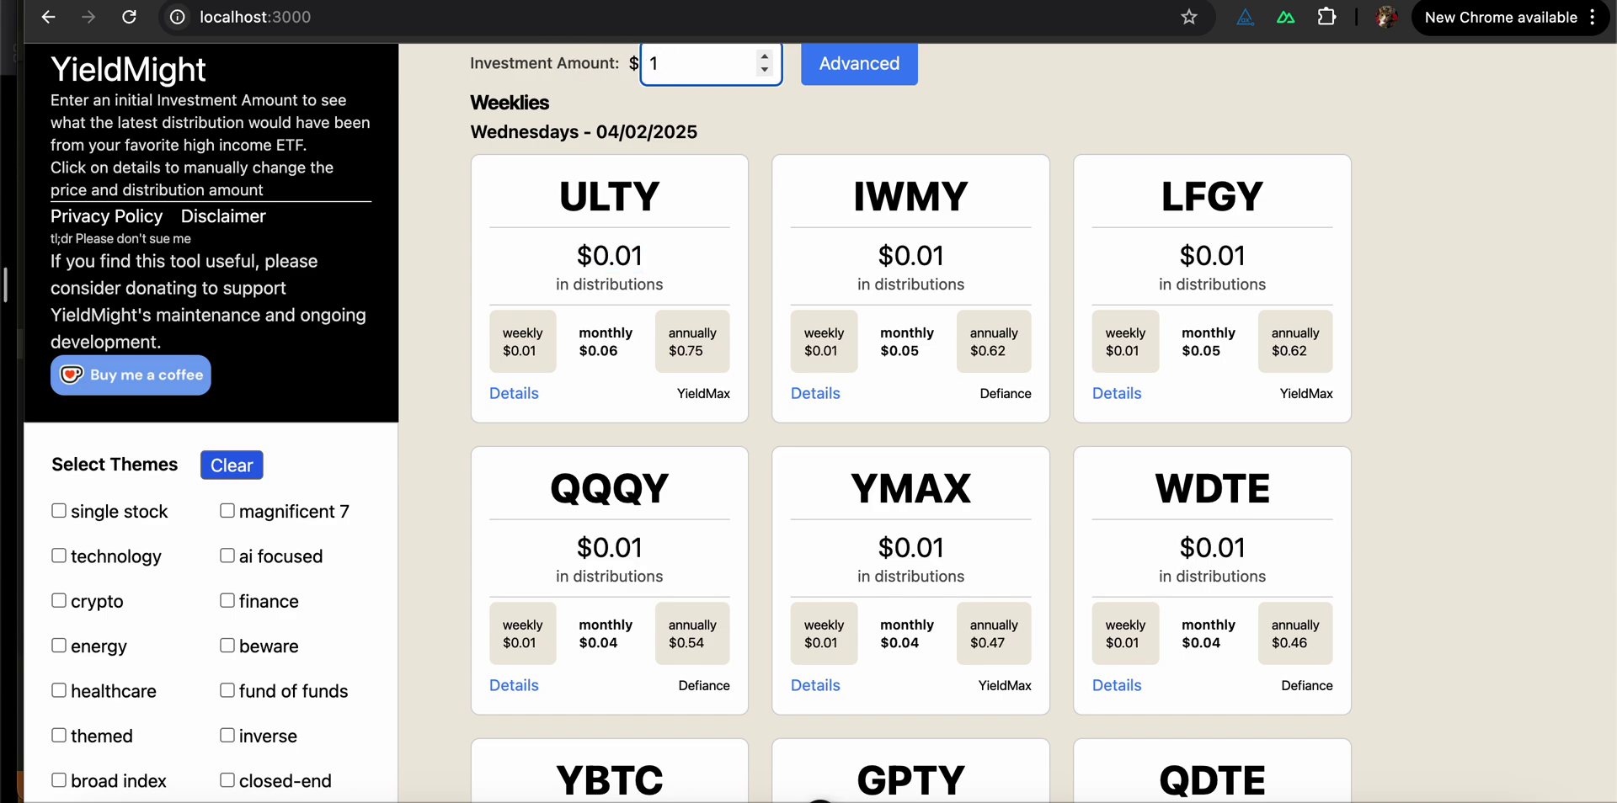
pyautogui.click(1021, 93)
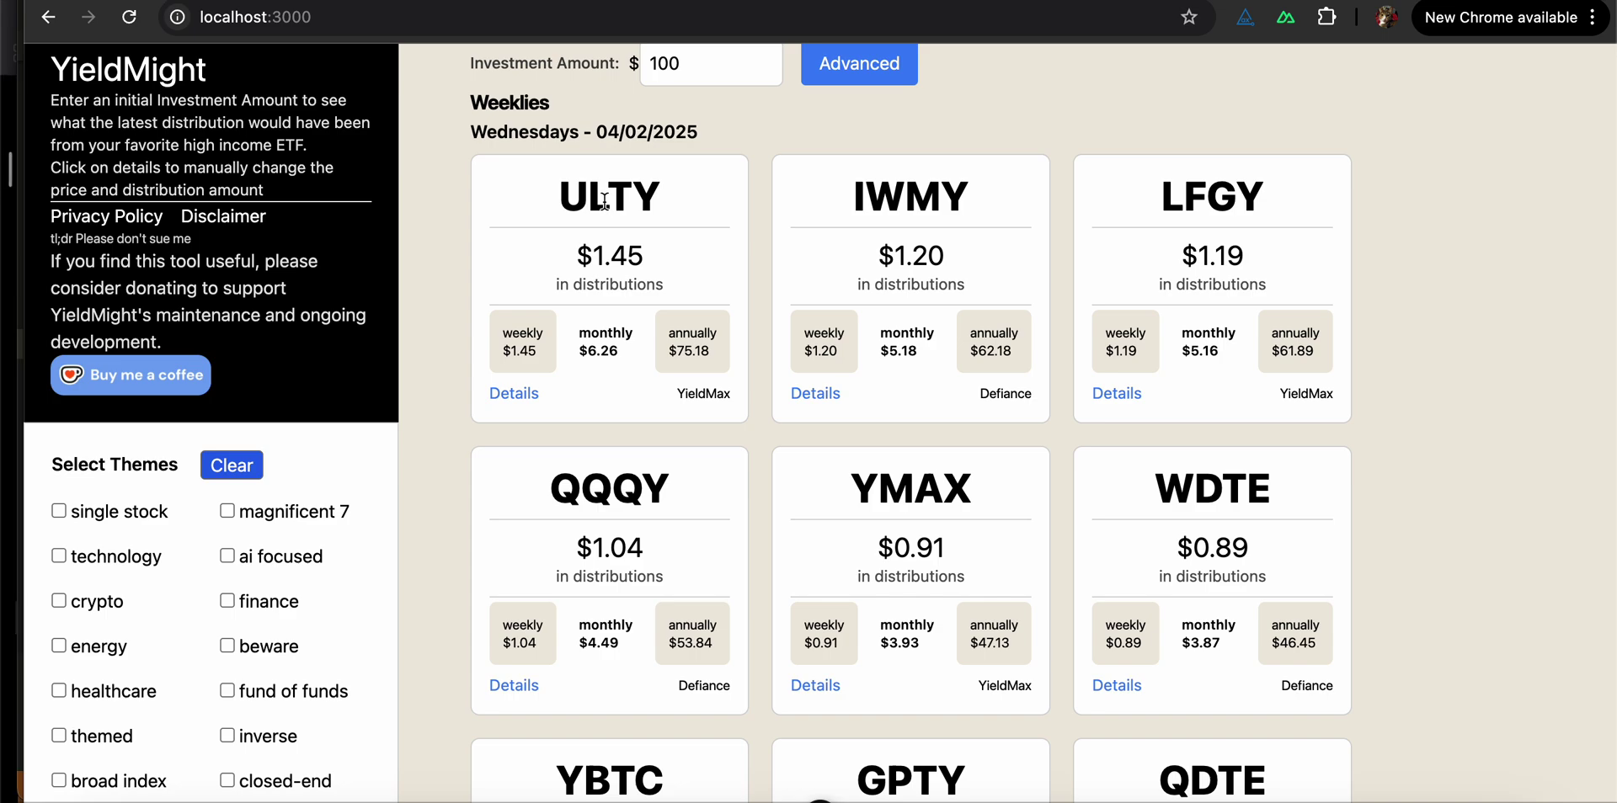
pyautogui.click(509, 394)
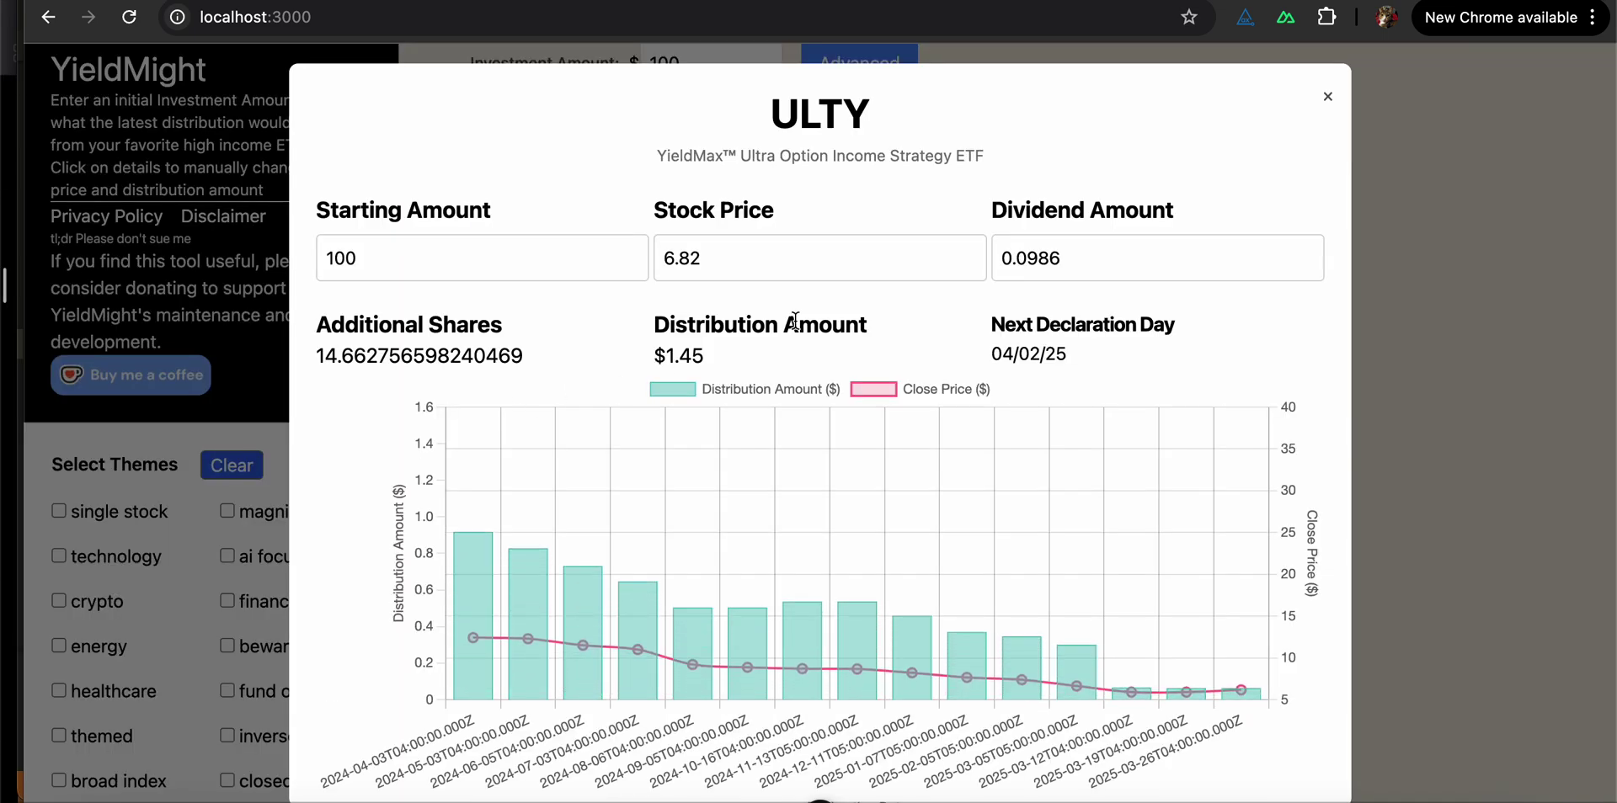
pyautogui.doubleClick(658, 263)
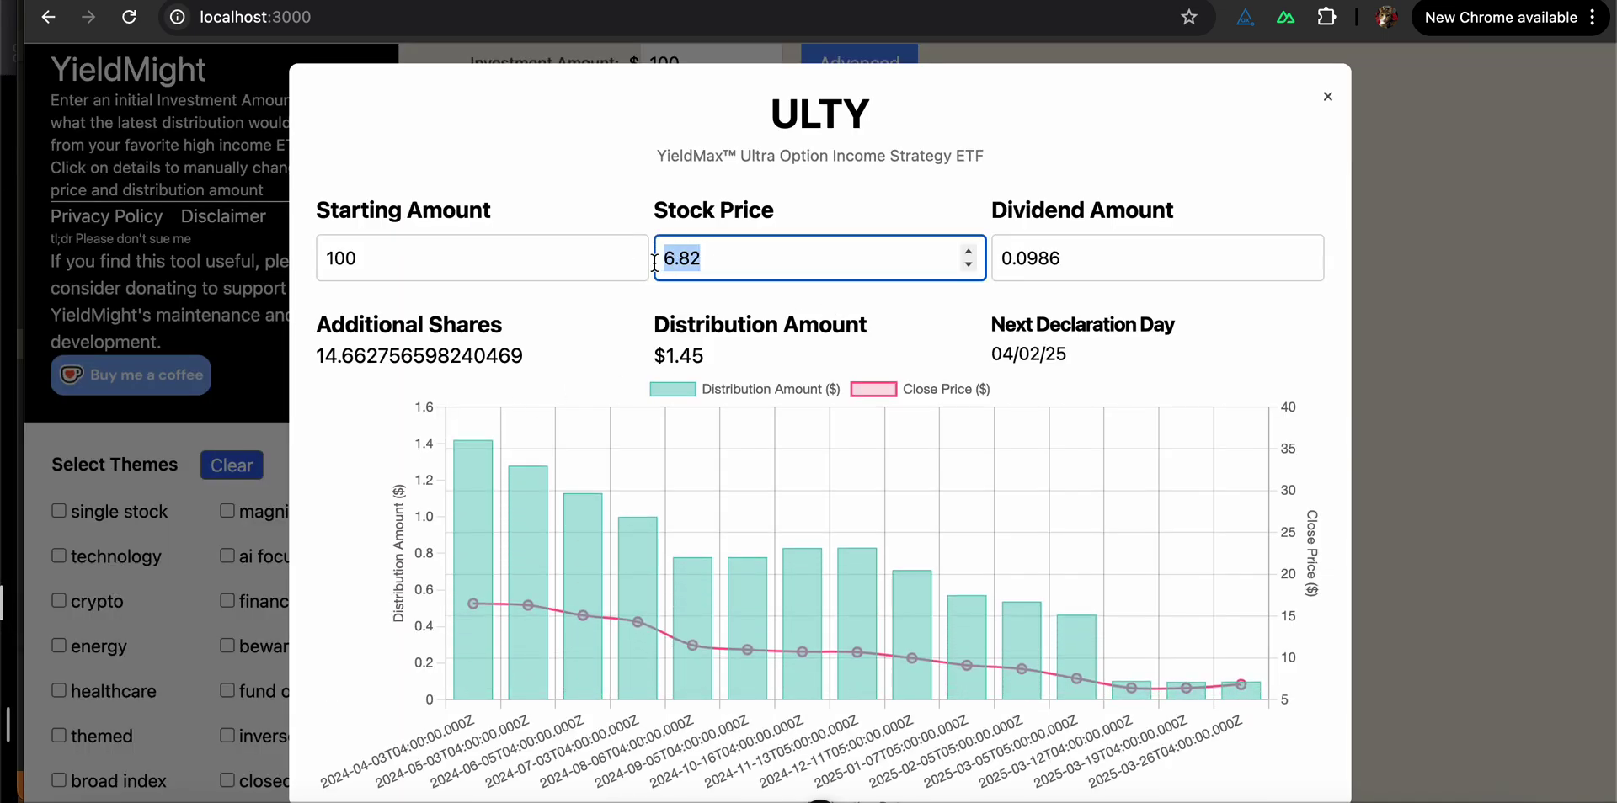
pyautogui.click(1088, 278)
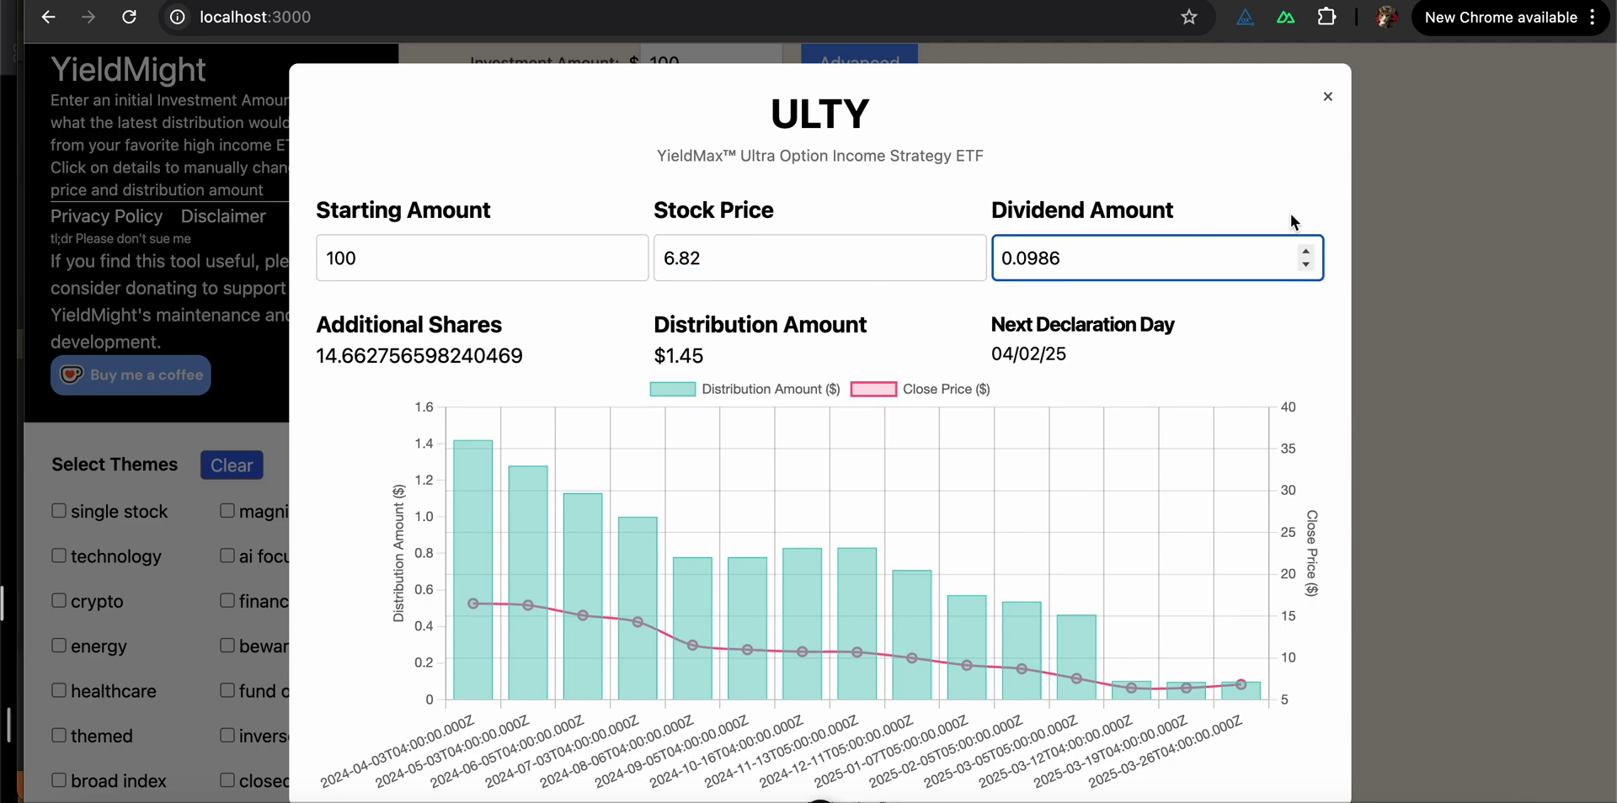
pyautogui.click(1327, 96)
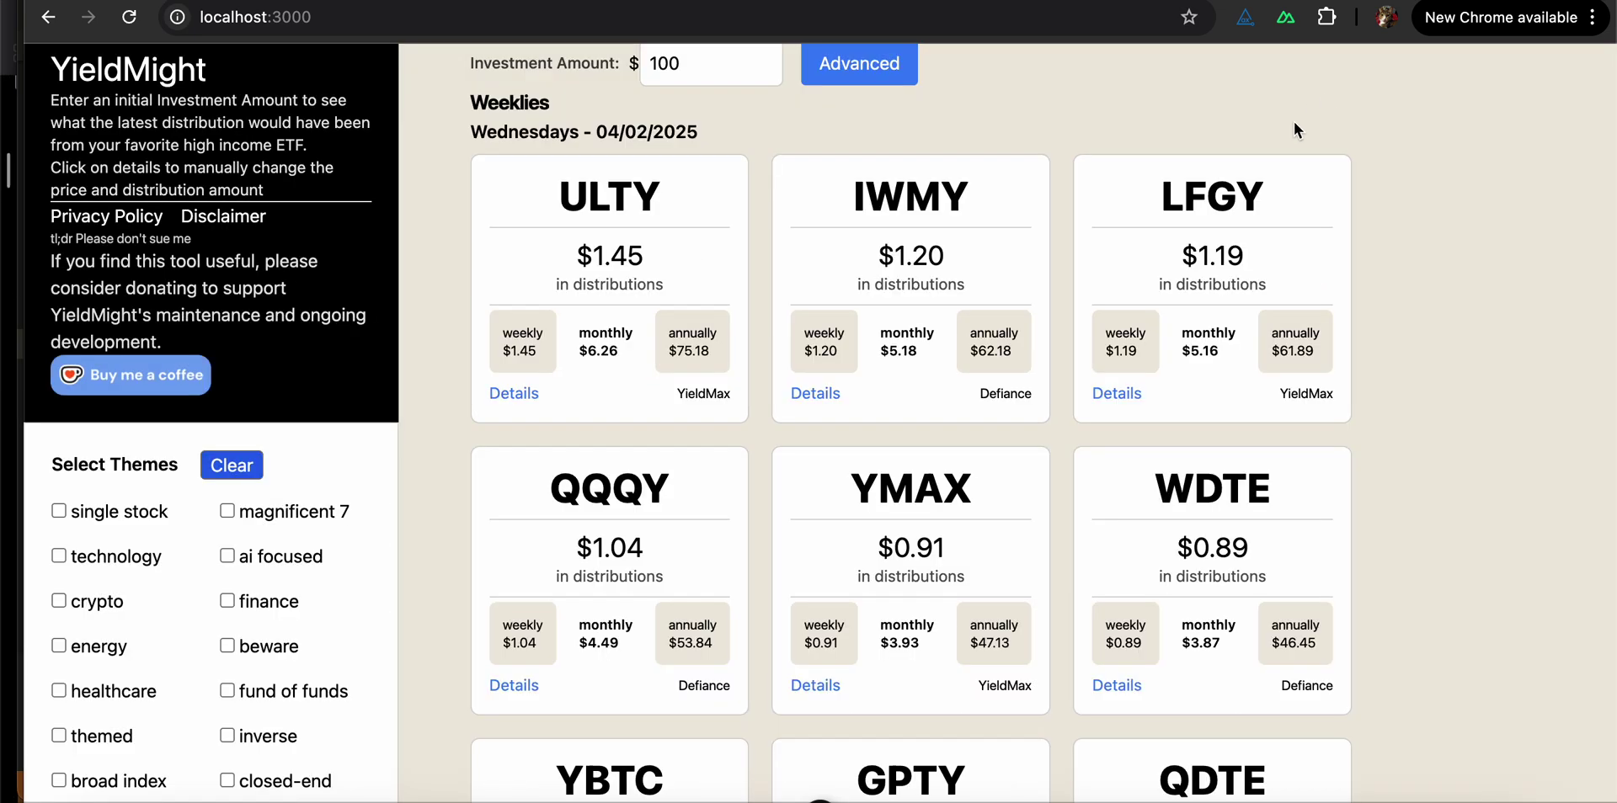
pyautogui.scroll(-1, 1147, 246)
pyautogui.scroll(-3, 1147, 245)
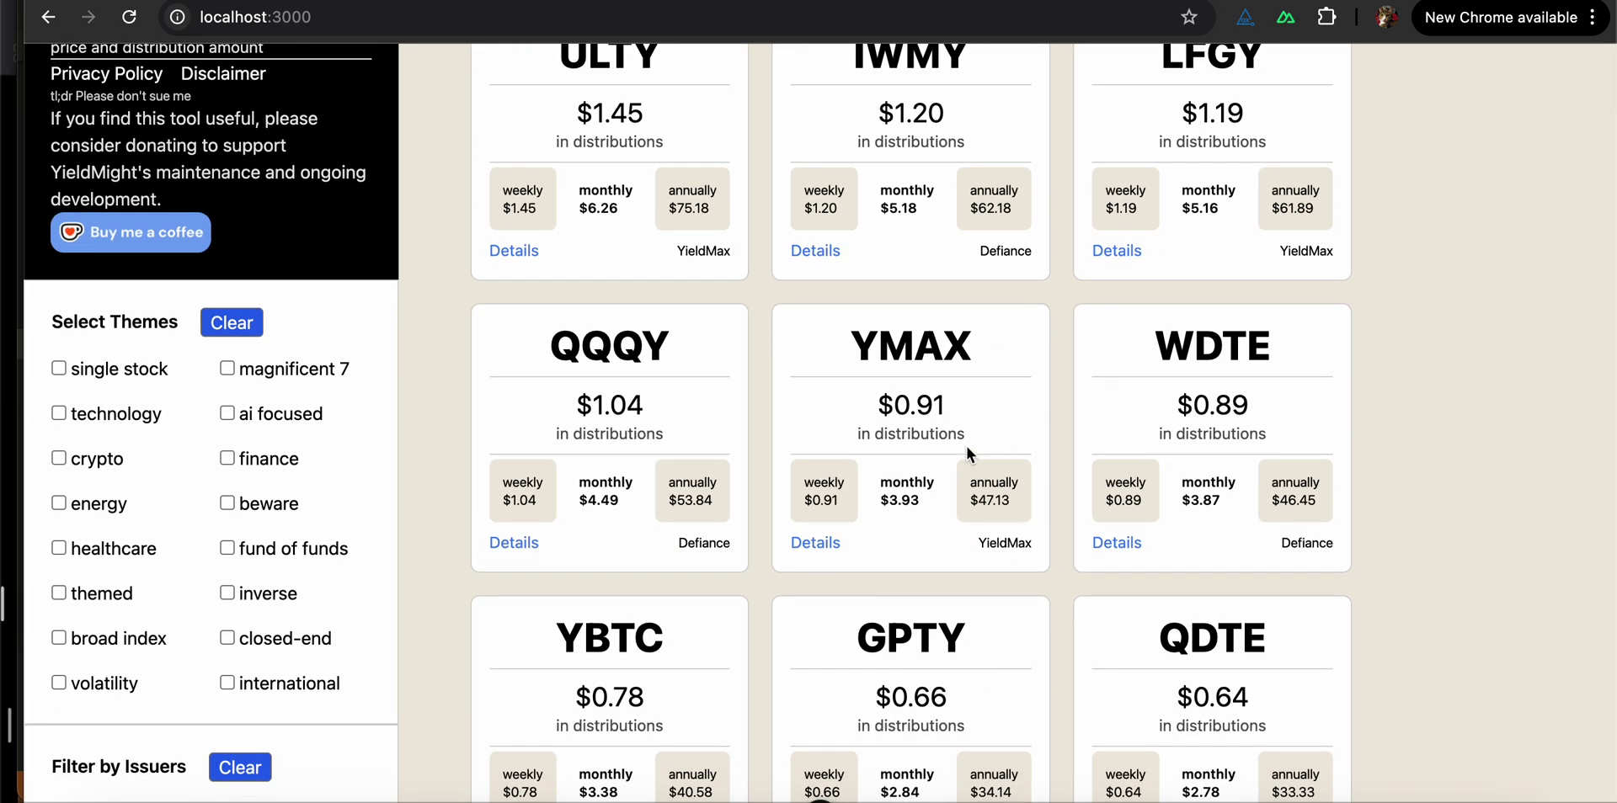
pyautogui.scroll(4, 966, 452)
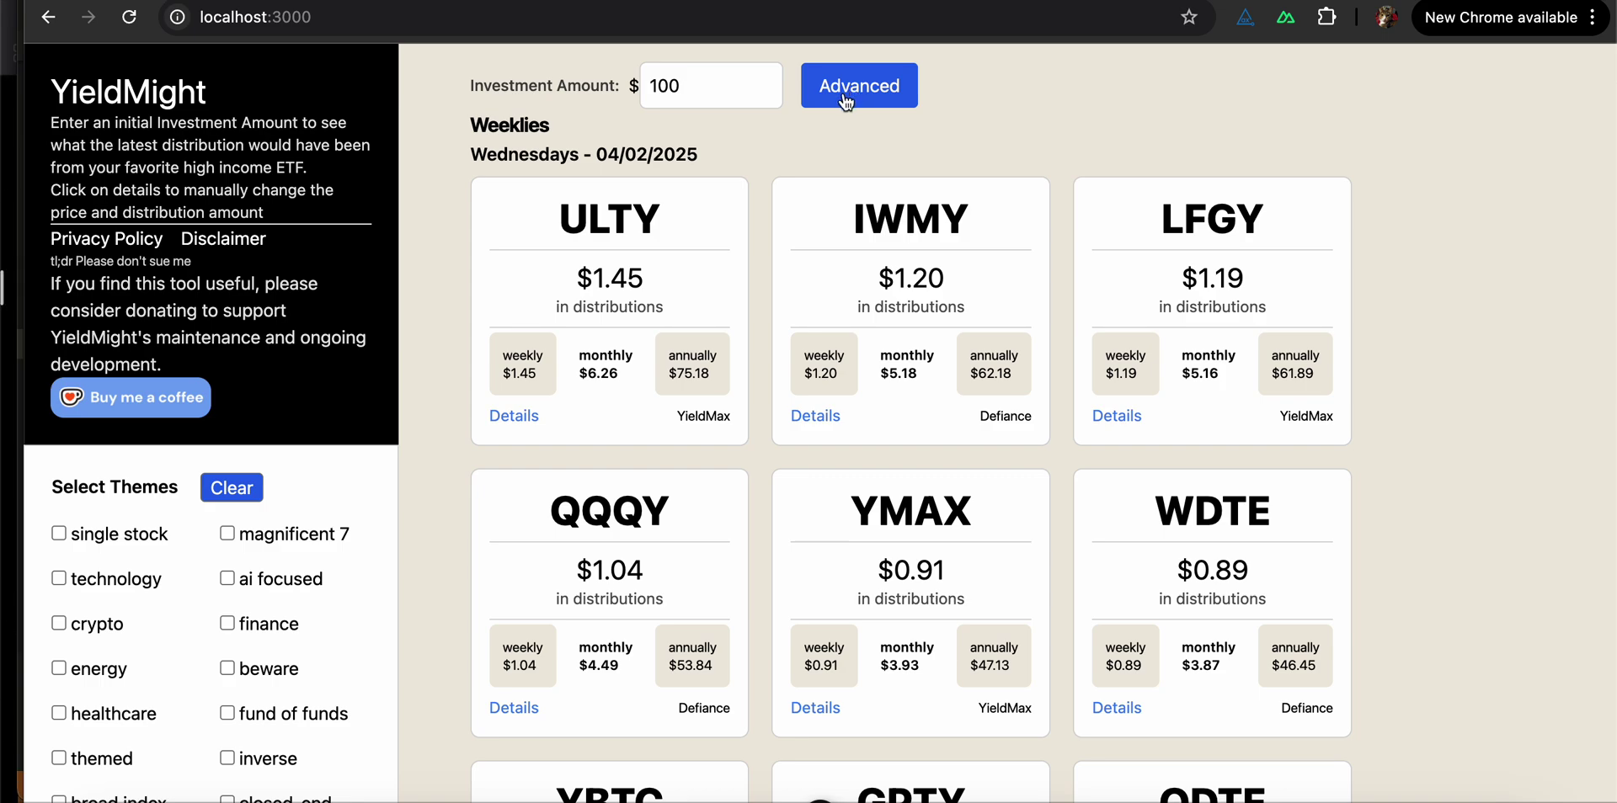
# Open Advanced options, switch to Distribution Desired, and try a 10000 desired distribution
pyautogui.click(847, 104)
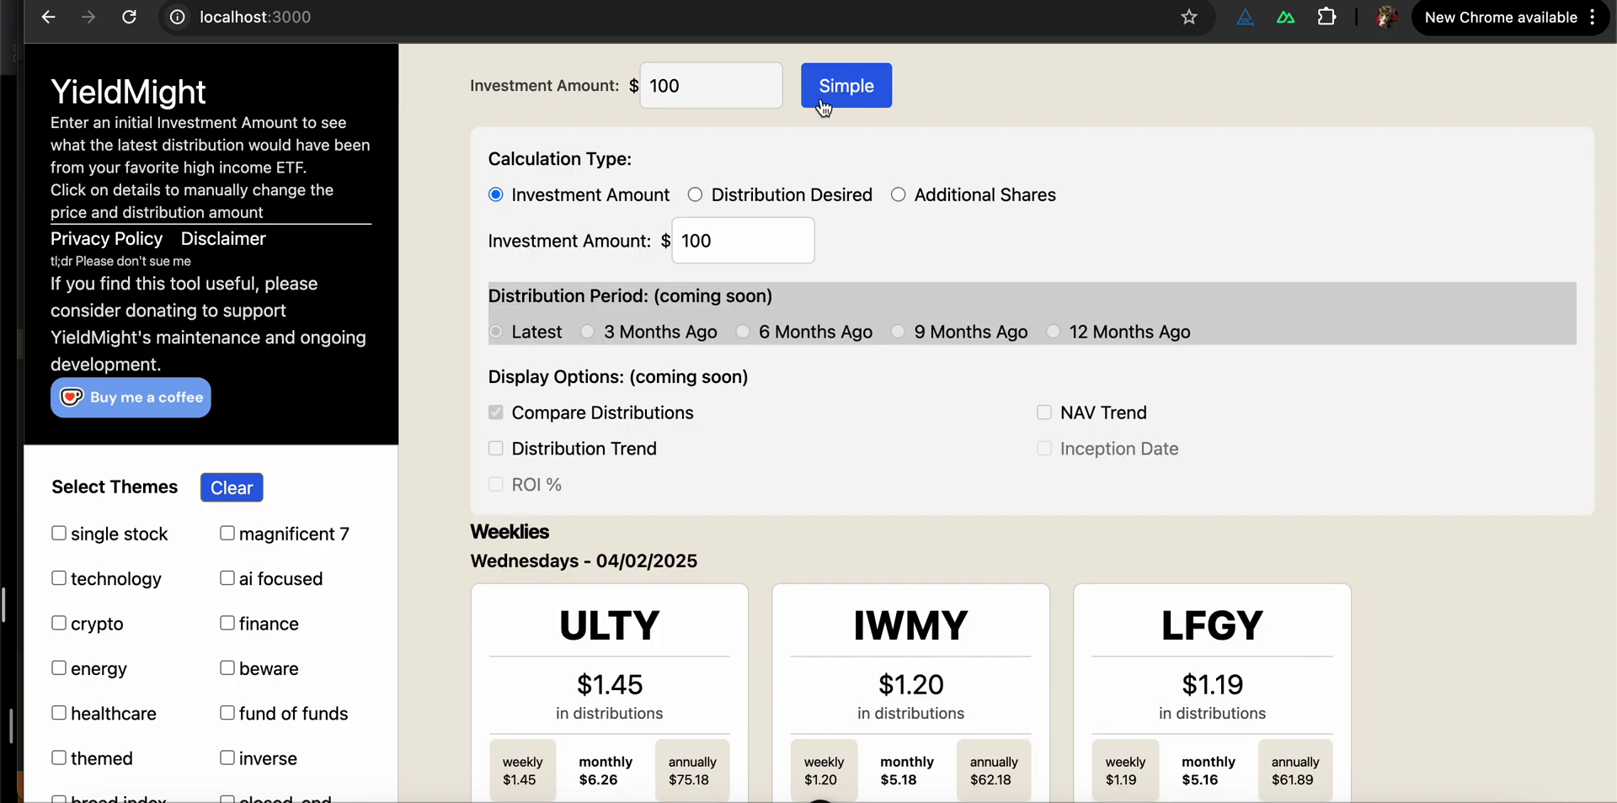
pyautogui.click(695, 196)
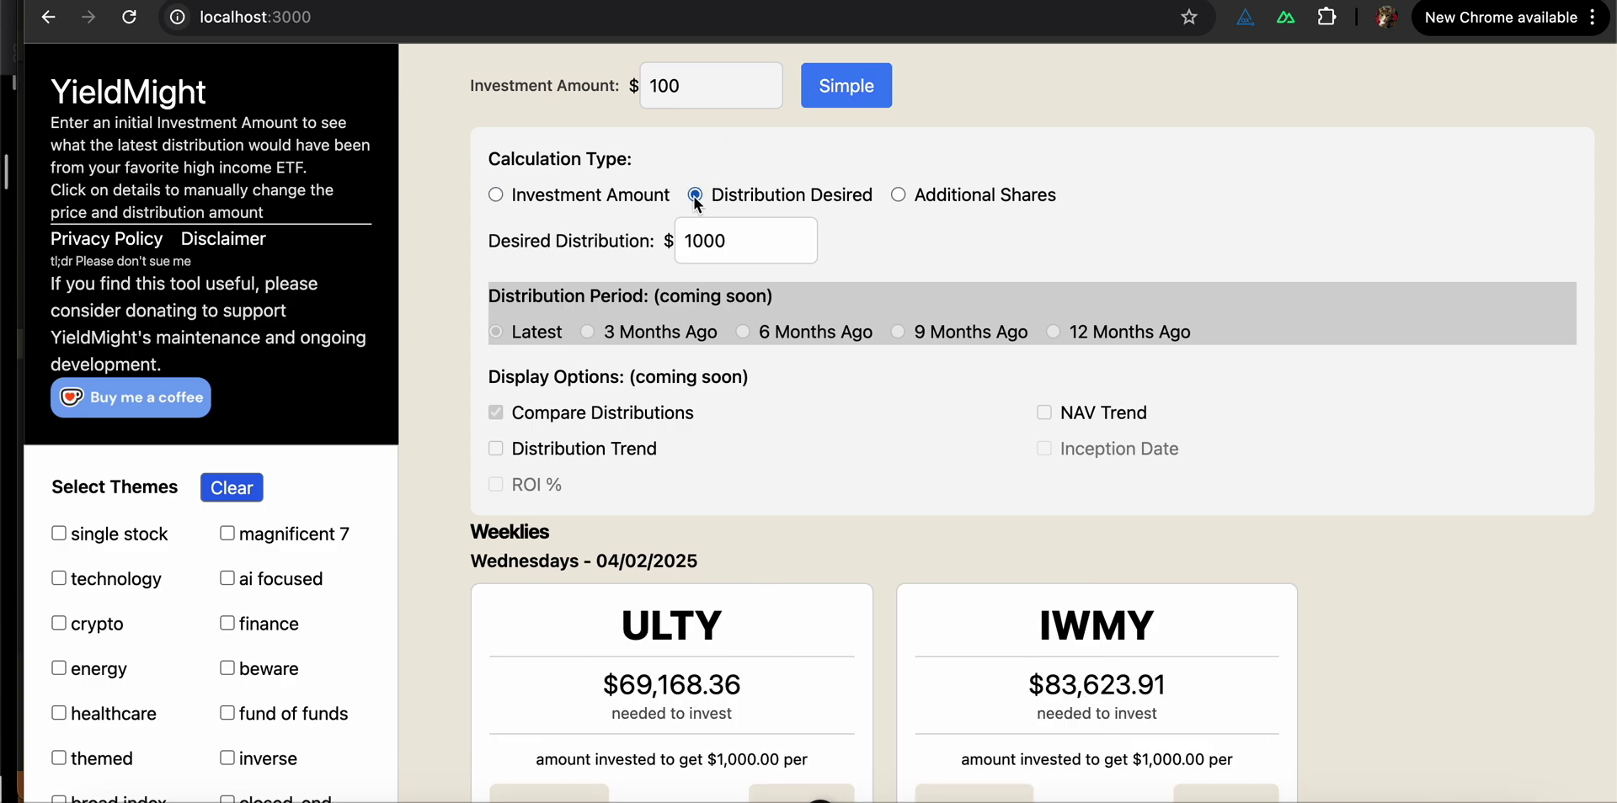
pyautogui.click(695, 241)
pyautogui.click(947, 255)
pyautogui.scroll(-1, 947, 254)
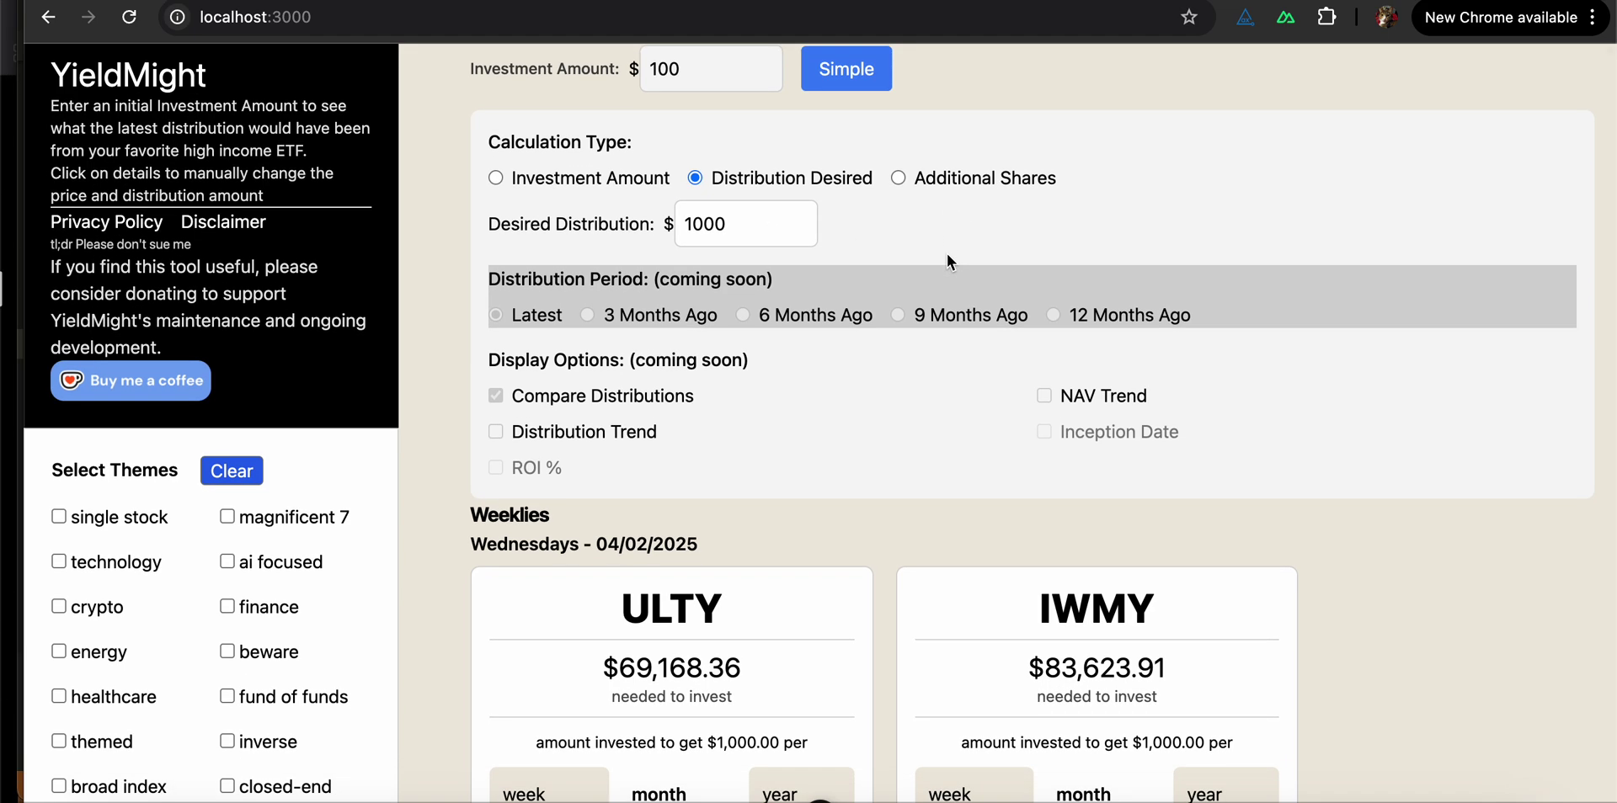
pyautogui.scroll(-1, 949, 263)
pyautogui.scroll(-3, 948, 262)
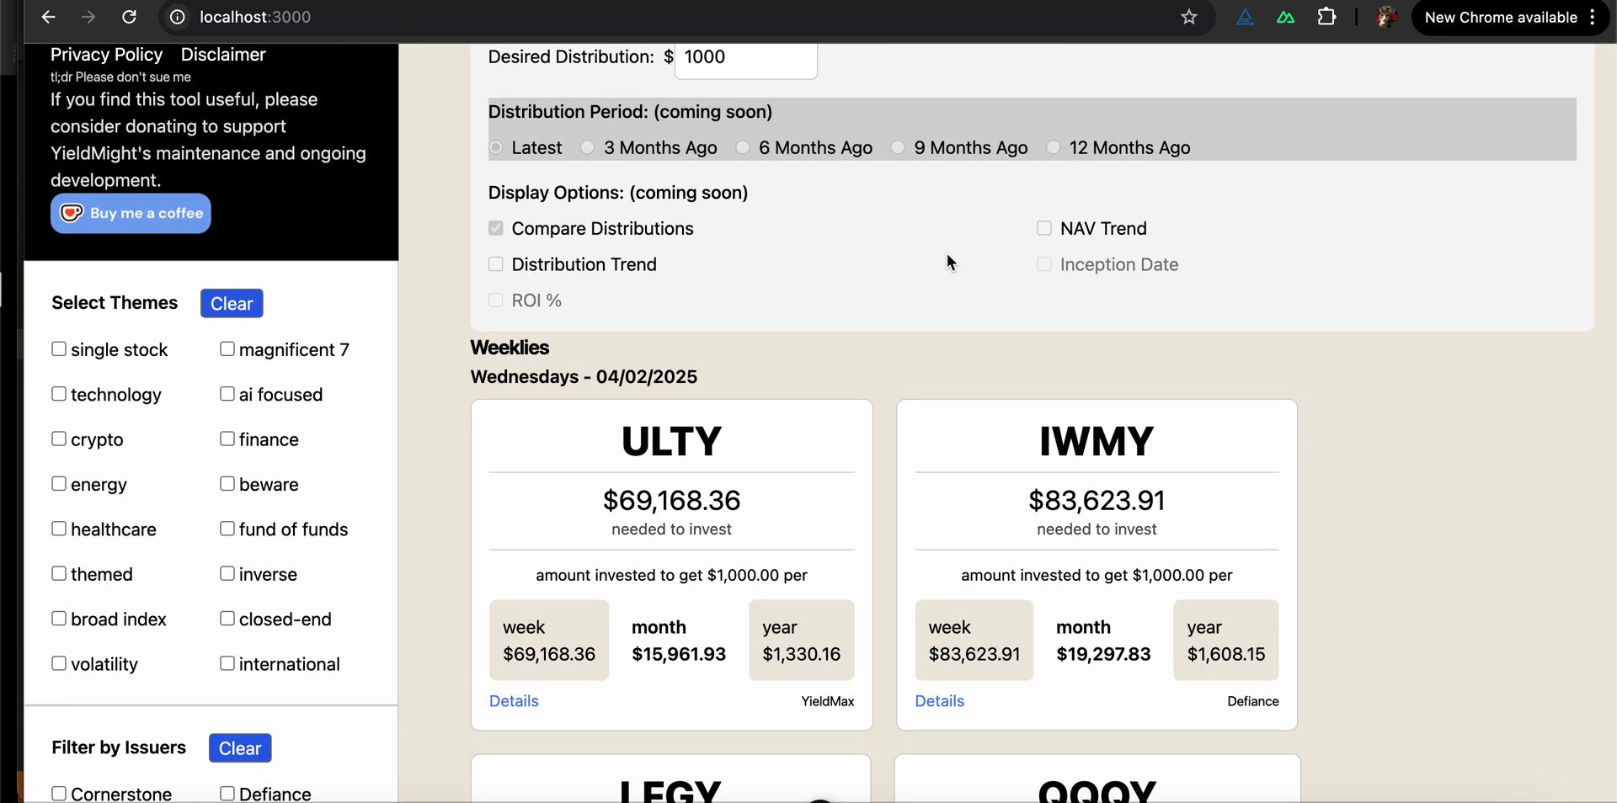
pyautogui.scroll(1, 947, 255)
# Set the desired distribution back to 1000 and review the investment-needed figures
pyautogui.click(729, 121)
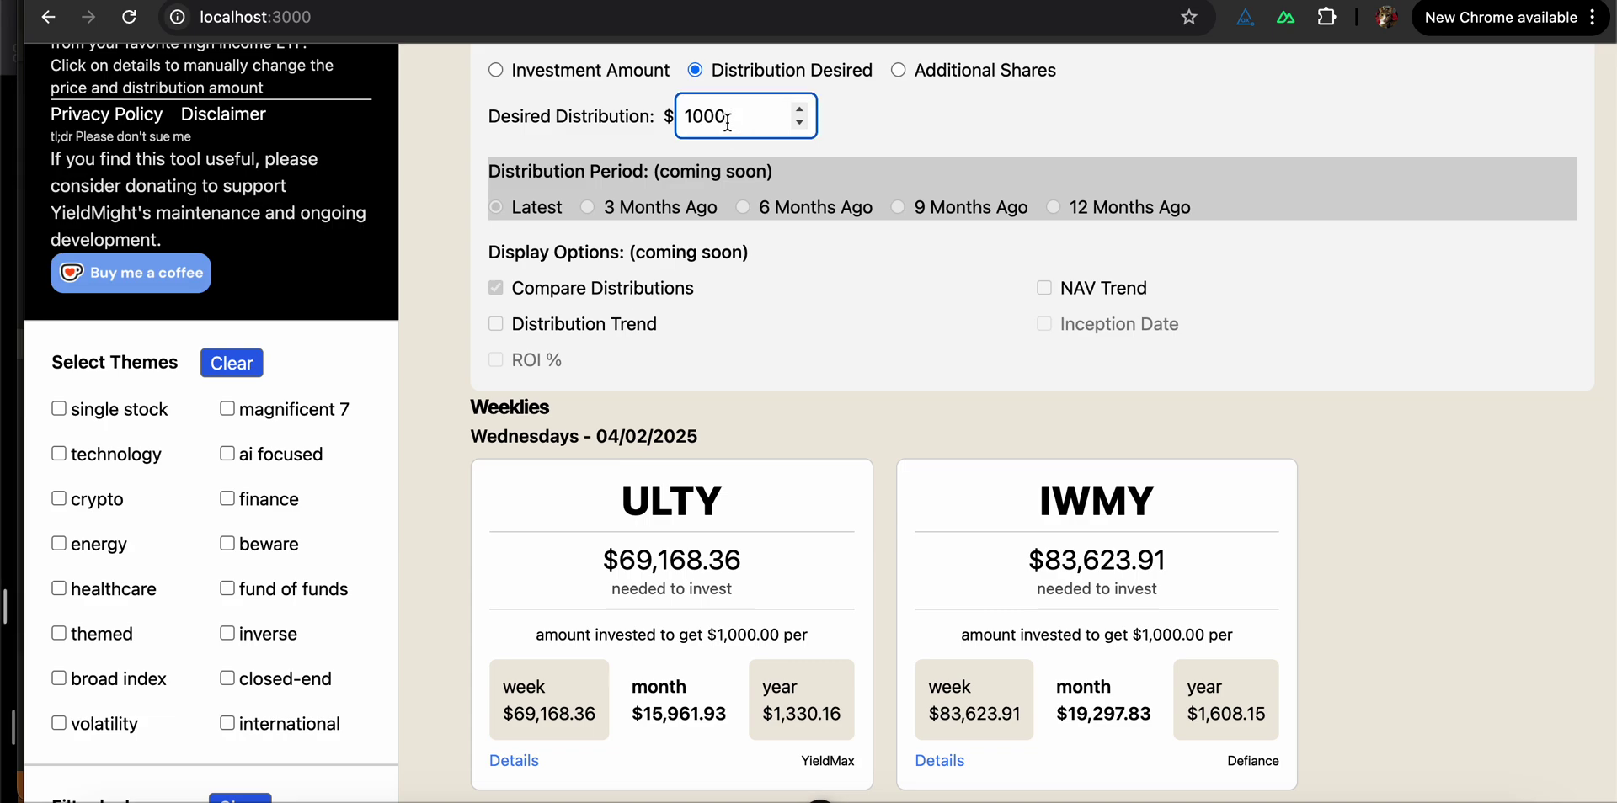
pyautogui.write('0')
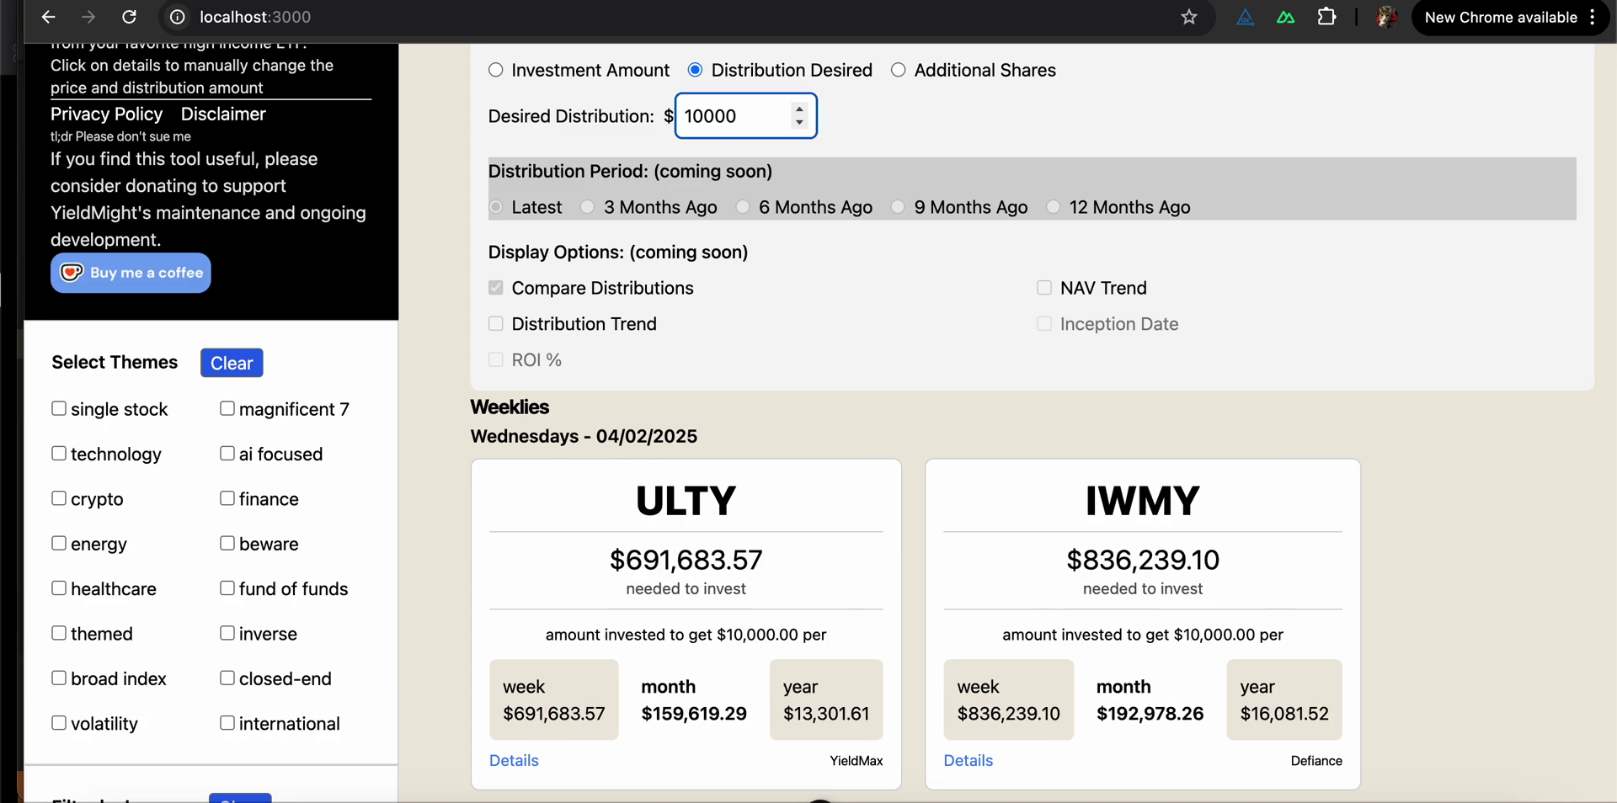
pyautogui.press('BackSpace')
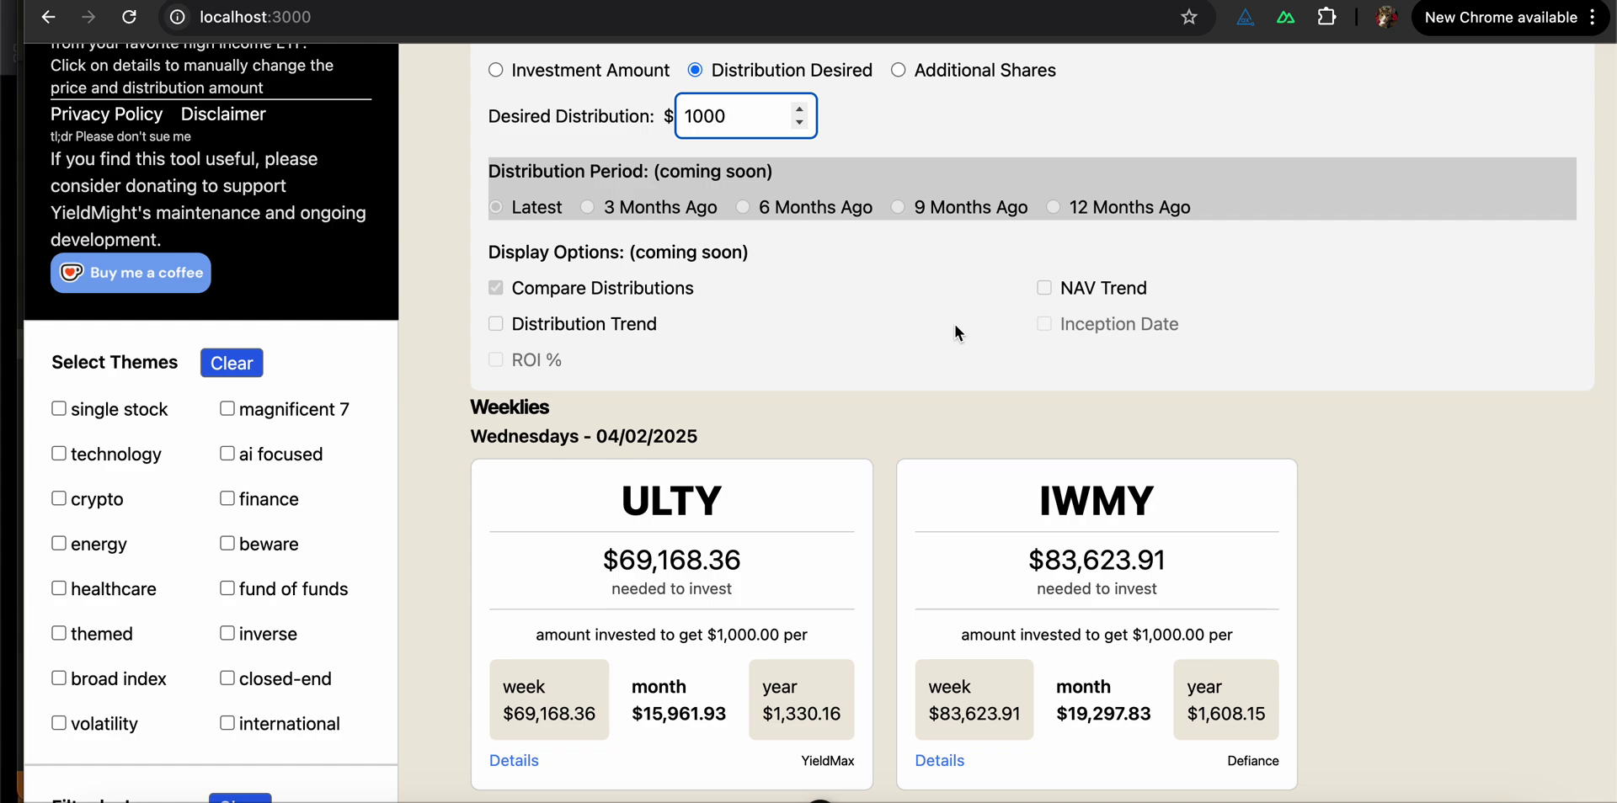
pyautogui.scroll(-2, 955, 326)
pyautogui.scroll(-2, 958, 332)
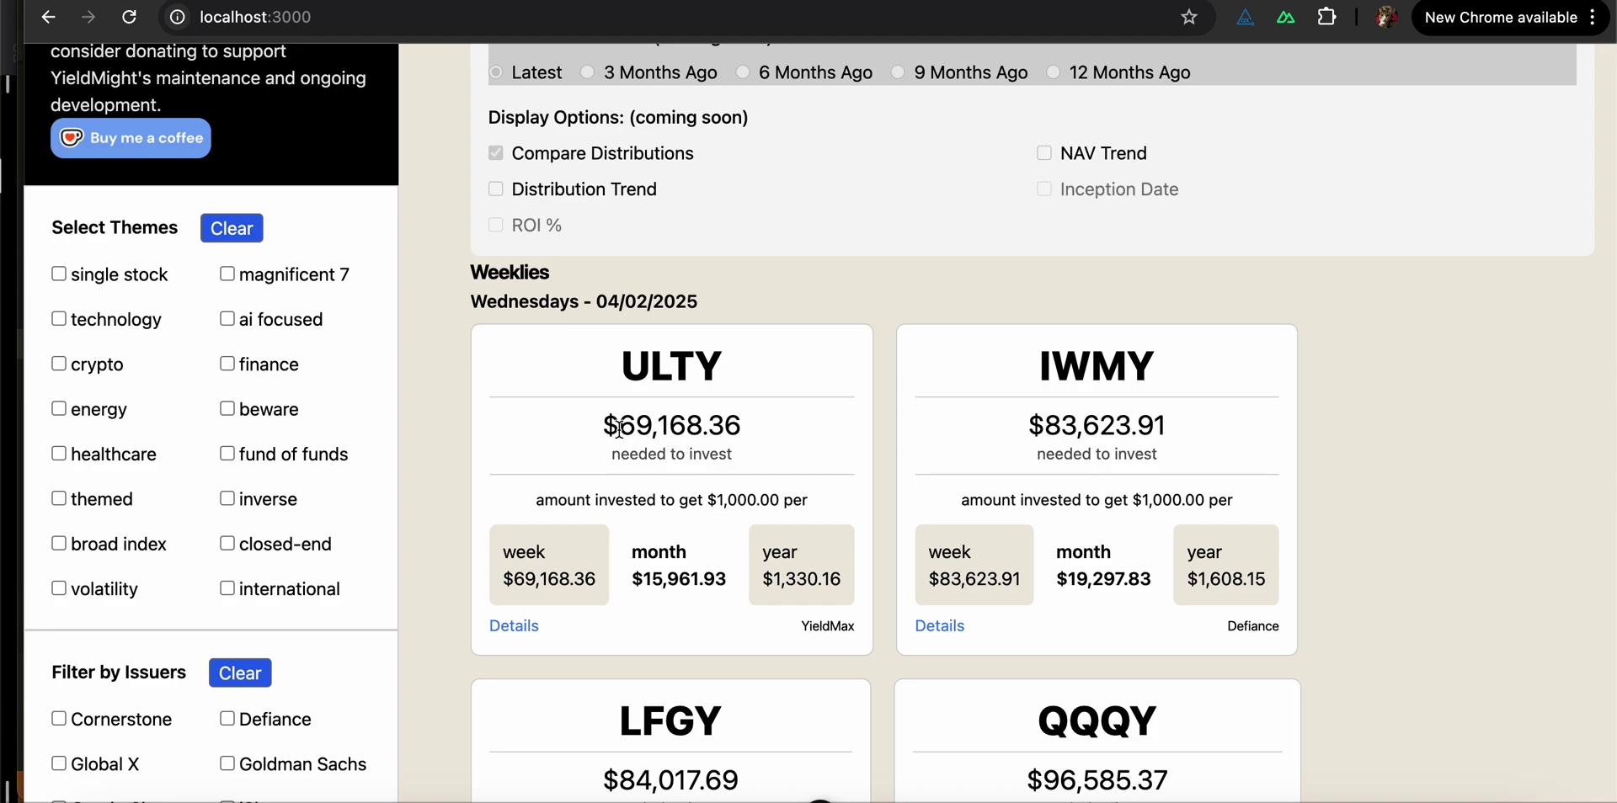
# Narrow the Chrome window and scroll down to IWMY's card ($19,297.83 monthly)
pyautogui.moveTo(619, 430); pyautogui.dragTo(774, 438)
pyautogui.moveTo(1614, 800); pyautogui.dragTo(1113, 796)
pyautogui.scroll(-5, 911, 490)
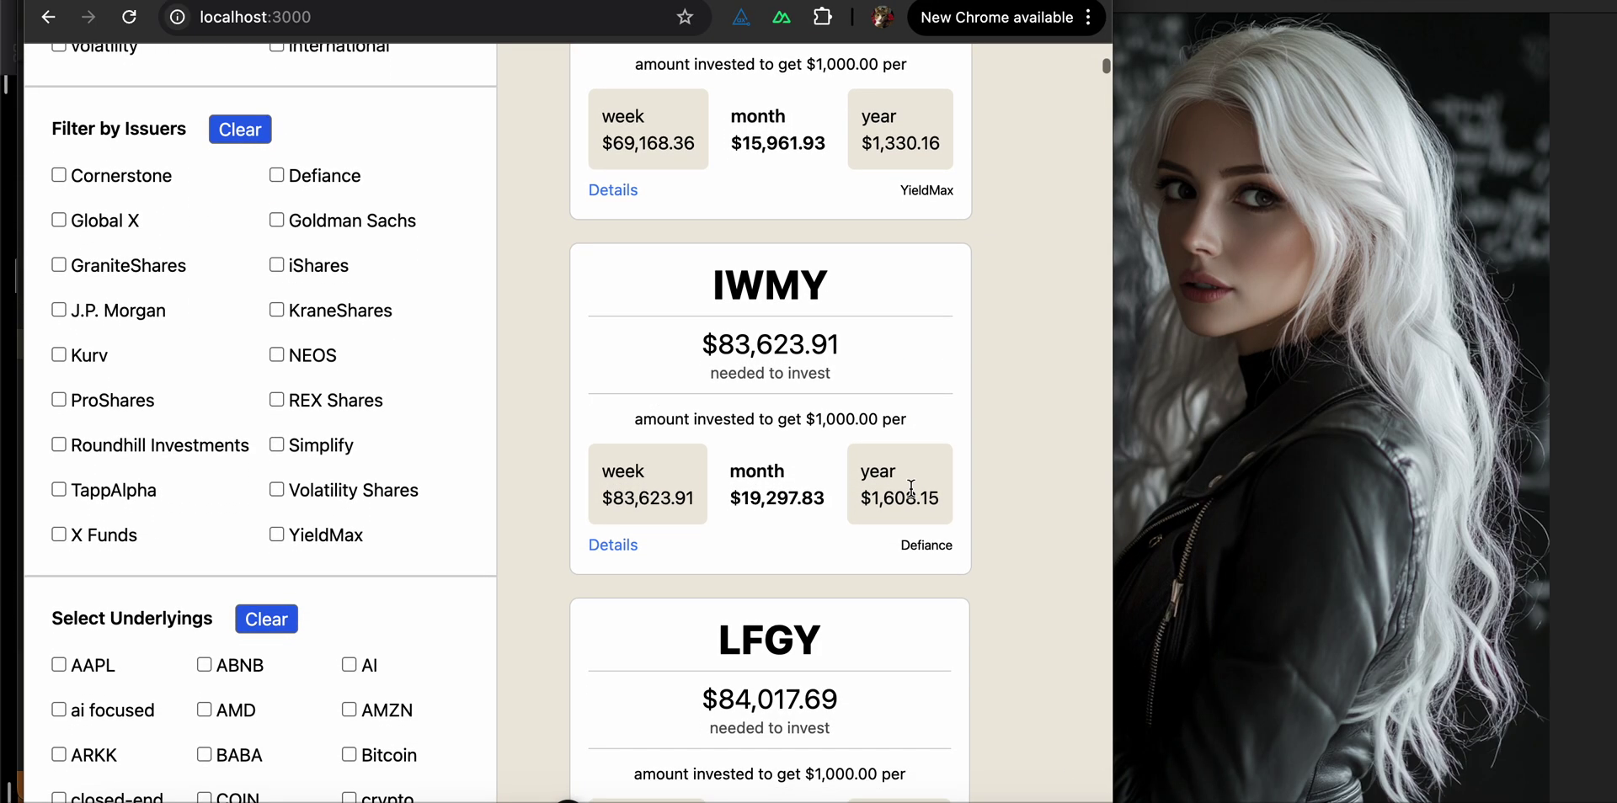
pyautogui.scroll(-2, 914, 495)
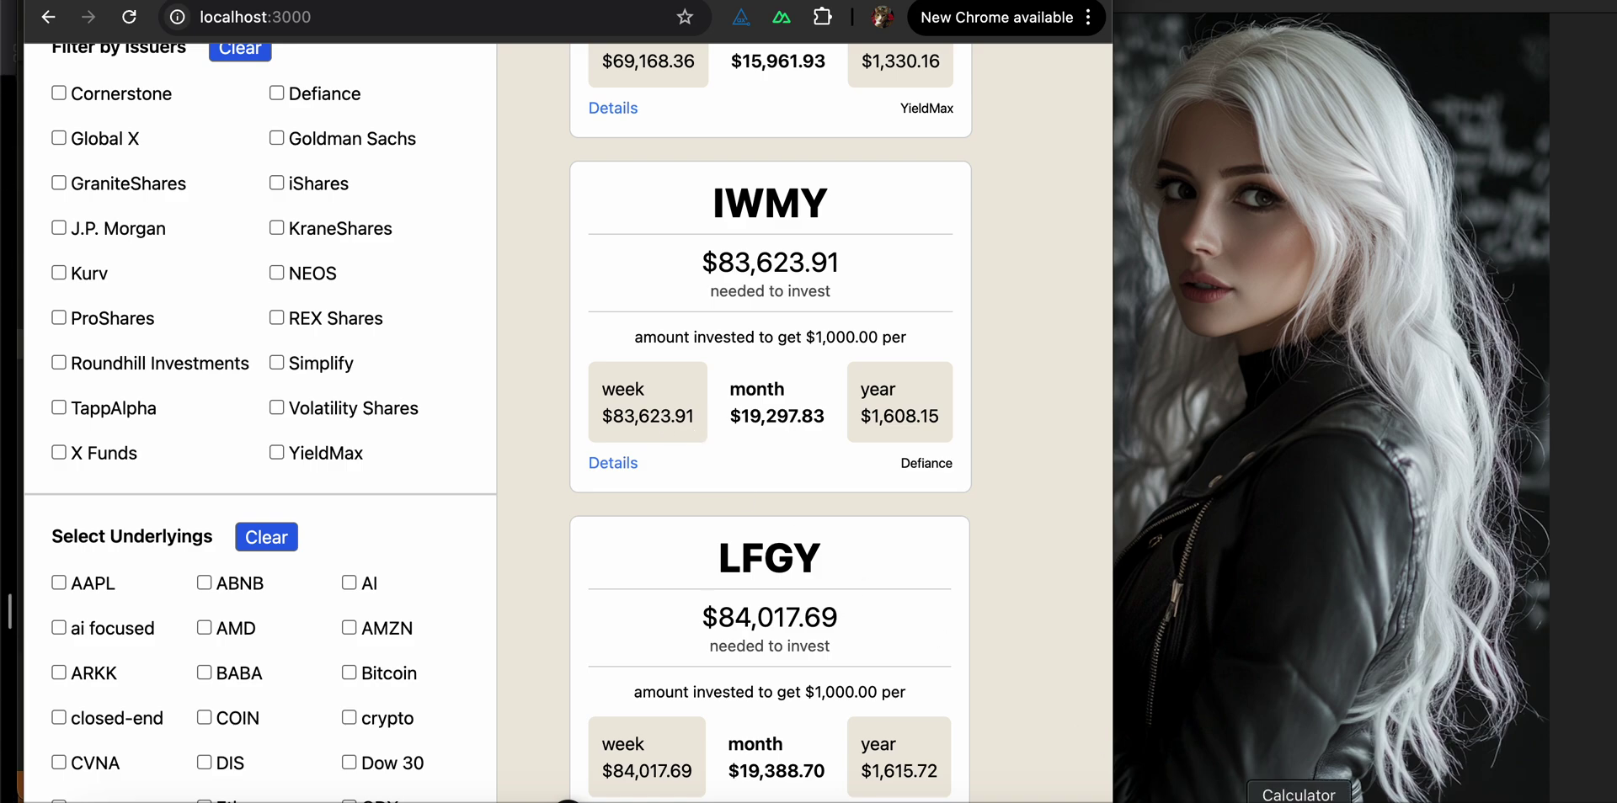
# Open Calculator beside the browser and enter IWMY's weekly amount 83623.91
pyautogui.click(1298, 800)
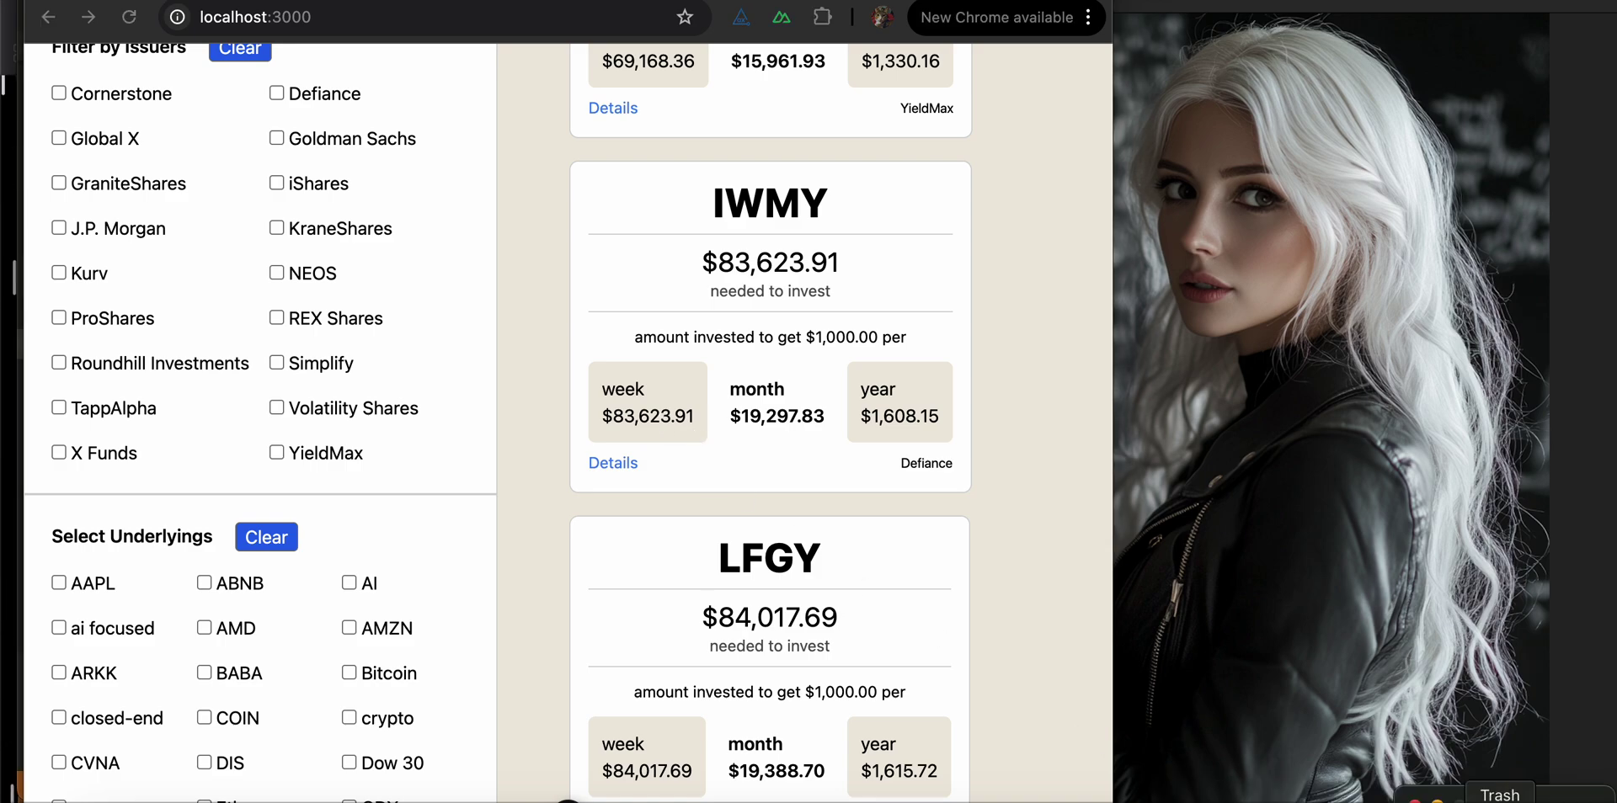
pyautogui.moveTo(1463, 667); pyautogui.dragTo(1317, 185)
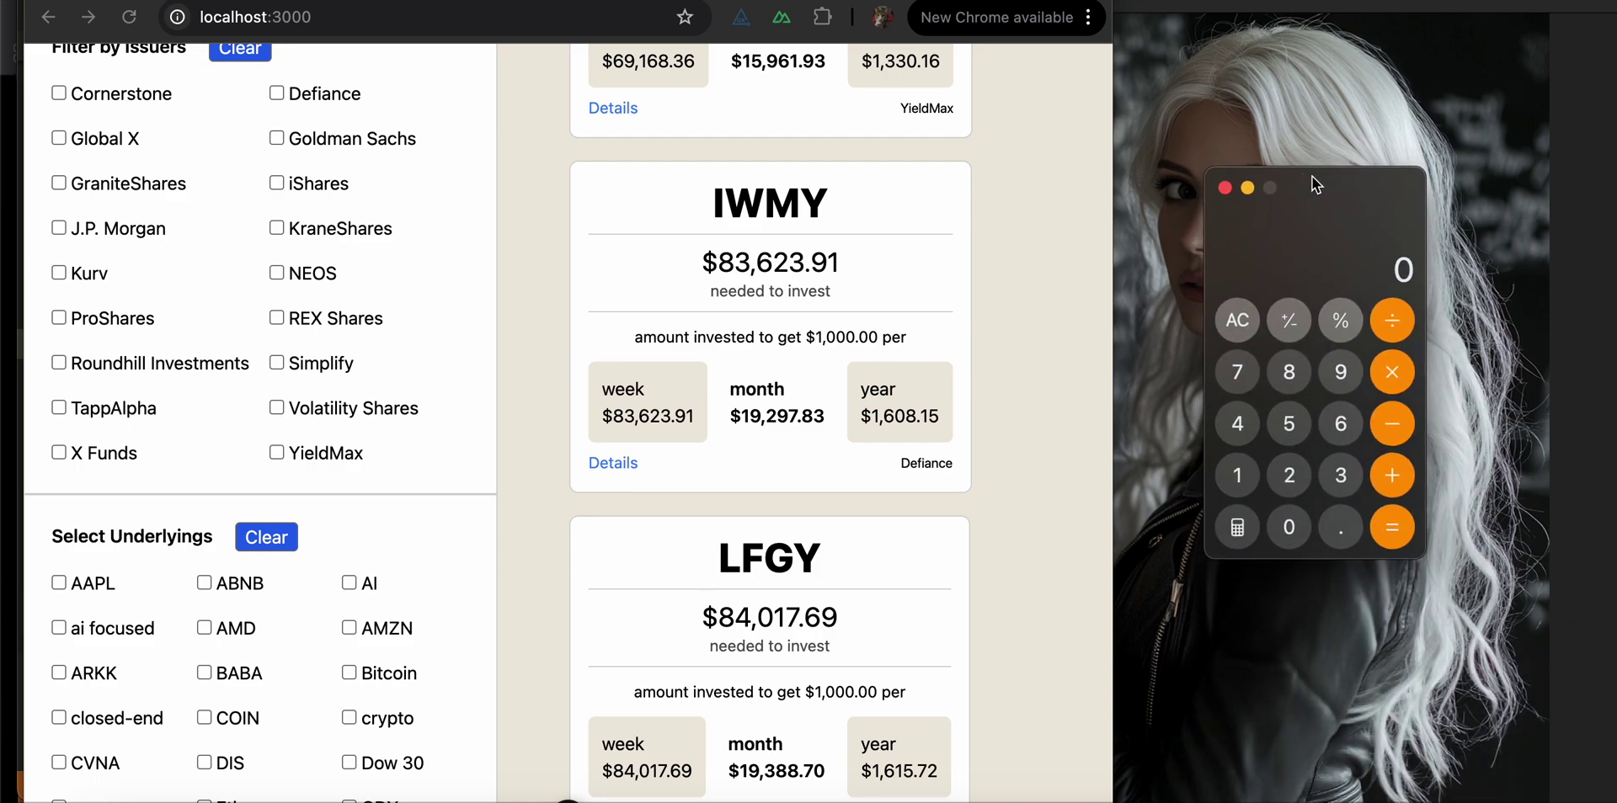
pyautogui.click(1299, 373)
pyautogui.write('3')
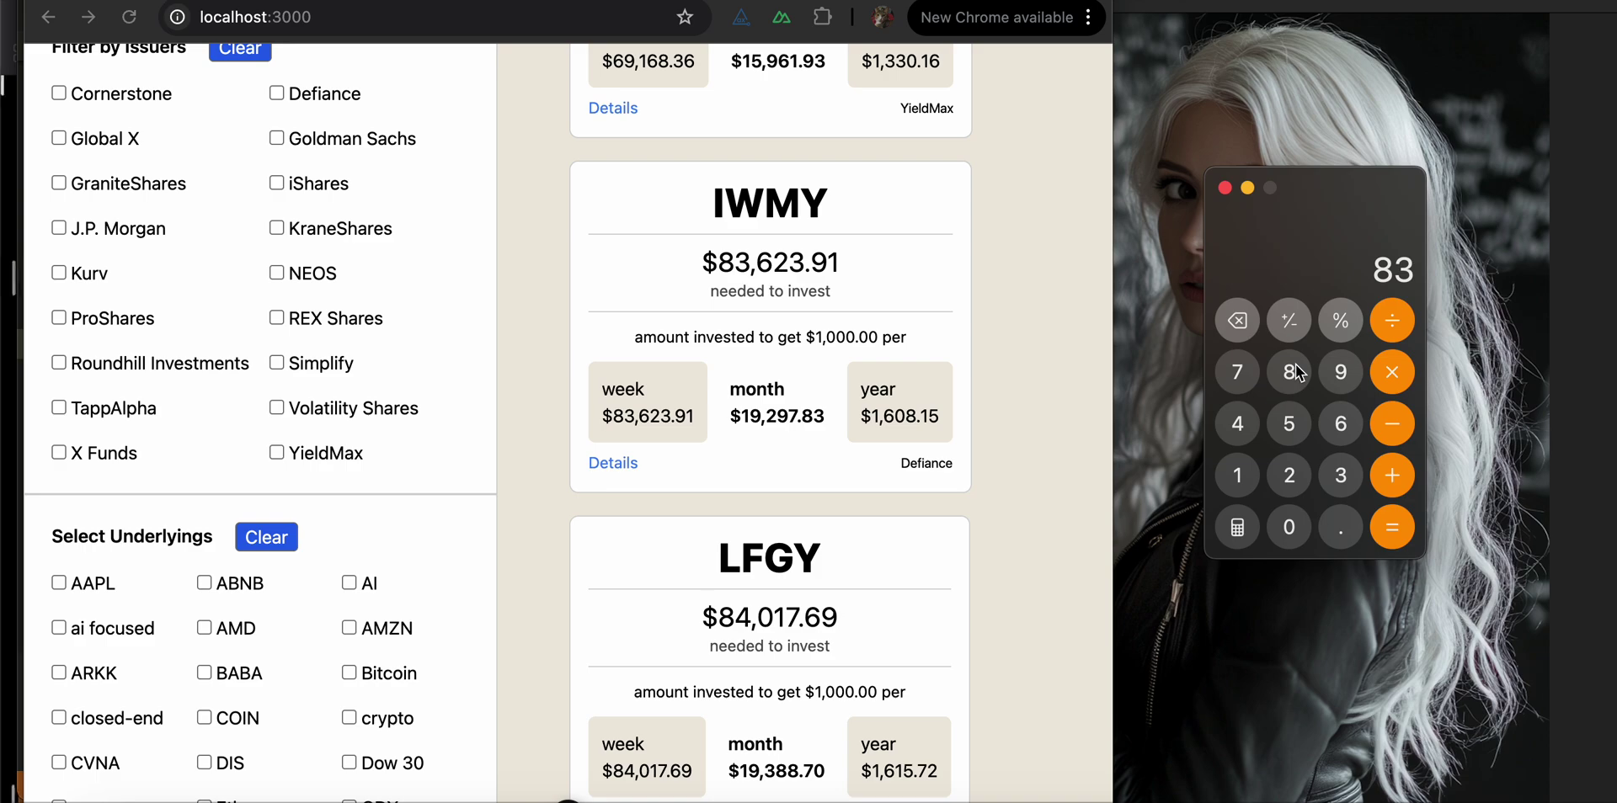
pyautogui.write('623.91')
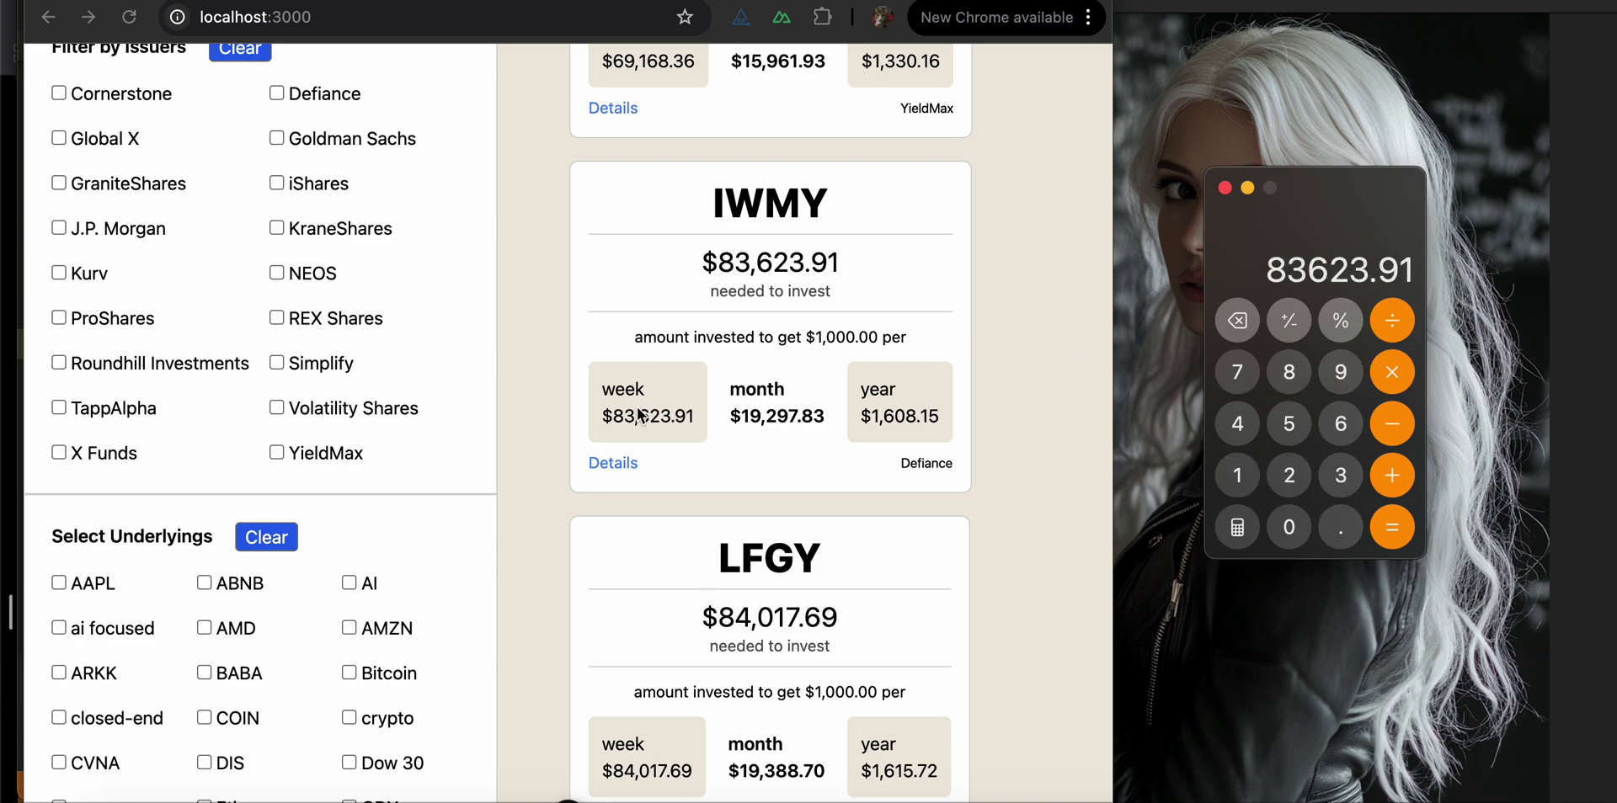
# Divide by the 26.86 price and multiply by 0.32, giving 996.26, then close IWMY's details
pyautogui.click(615, 463)
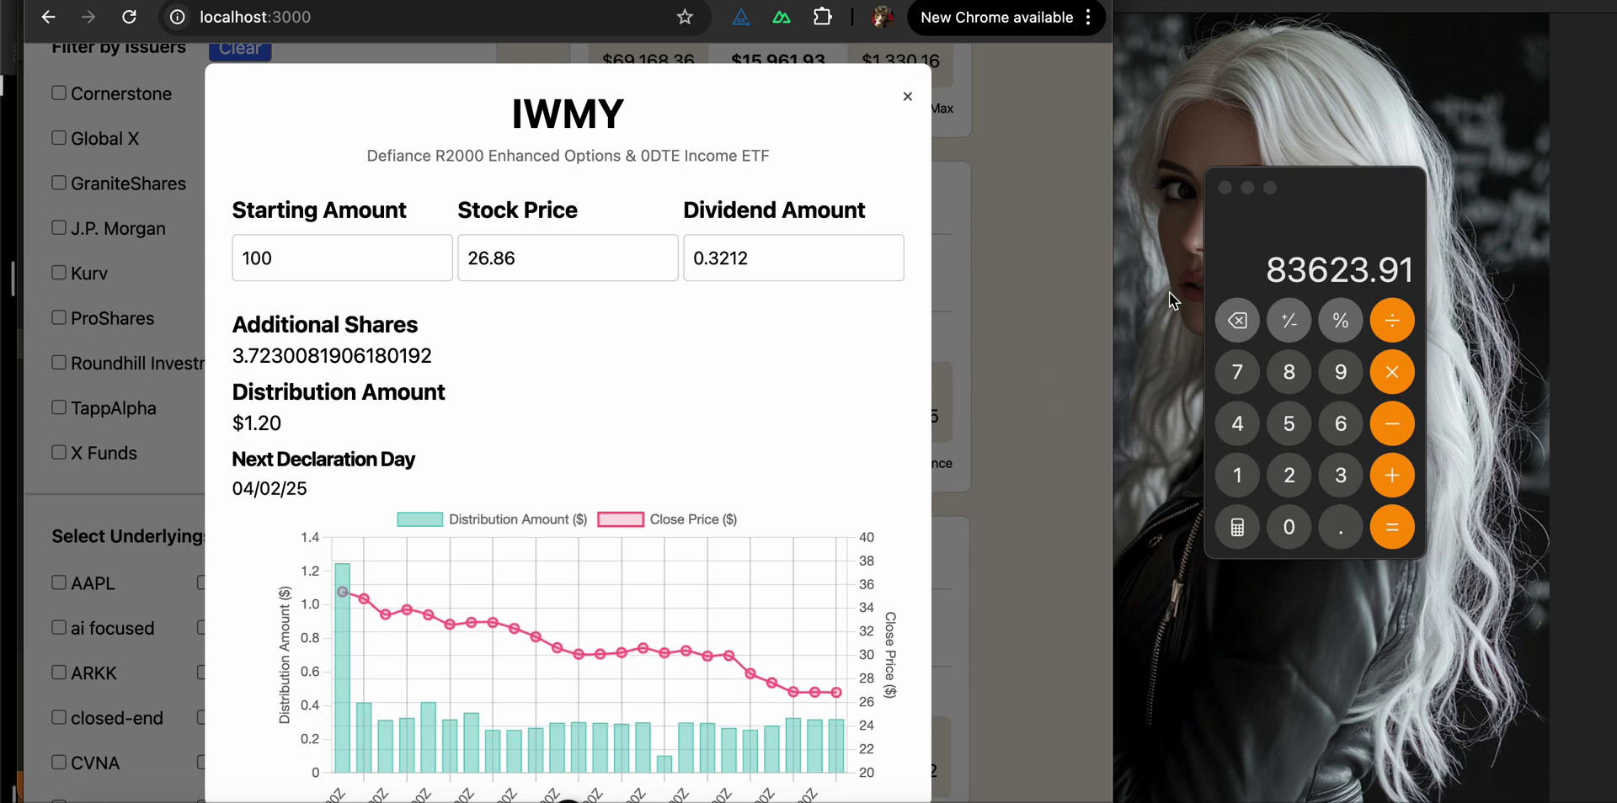
pyautogui.click(1277, 230)
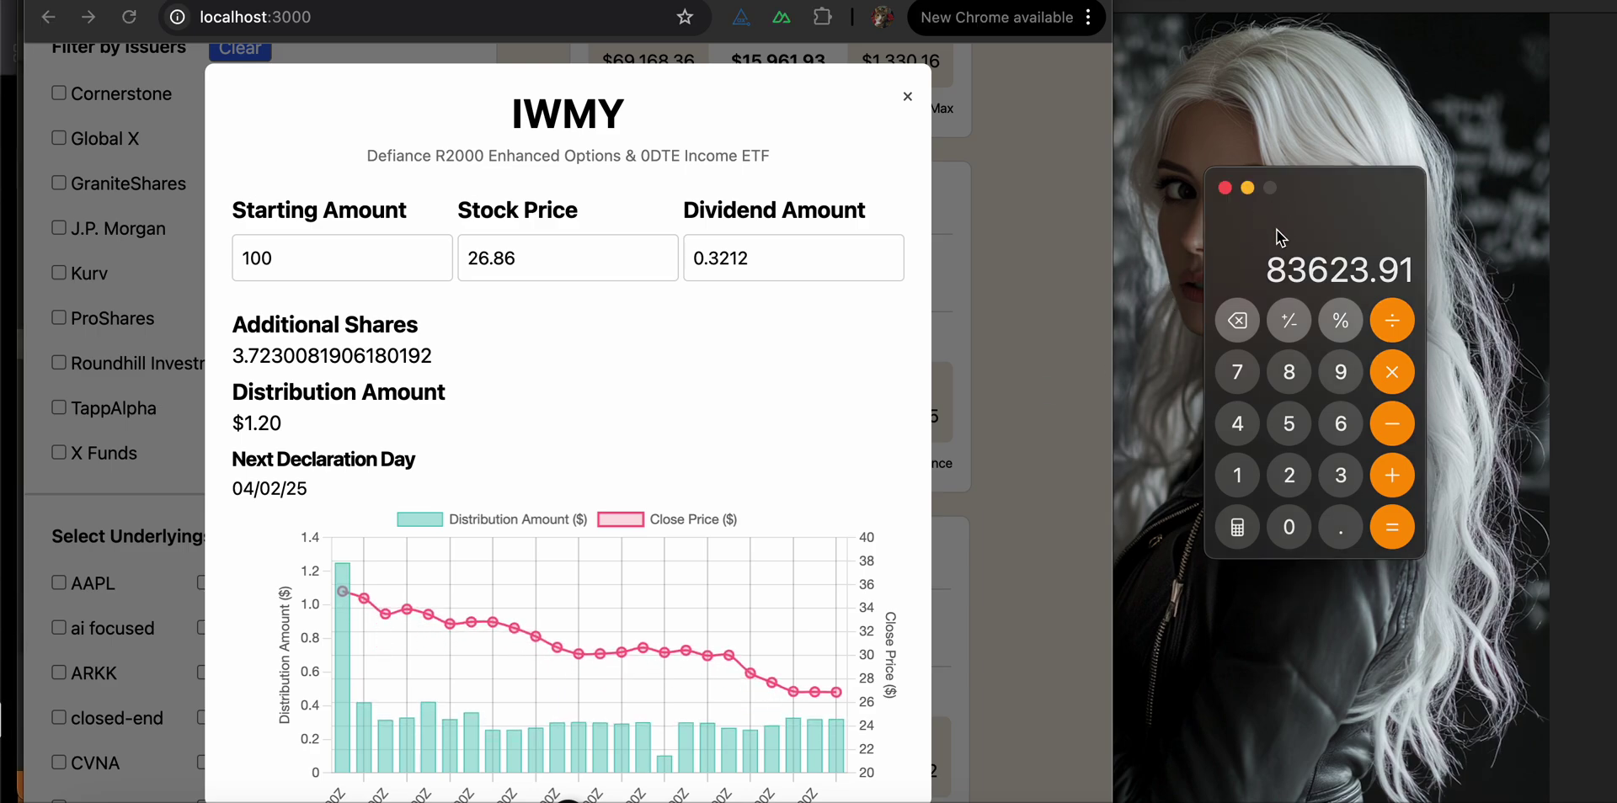
pyautogui.press('/')
pyautogui.write('26.')
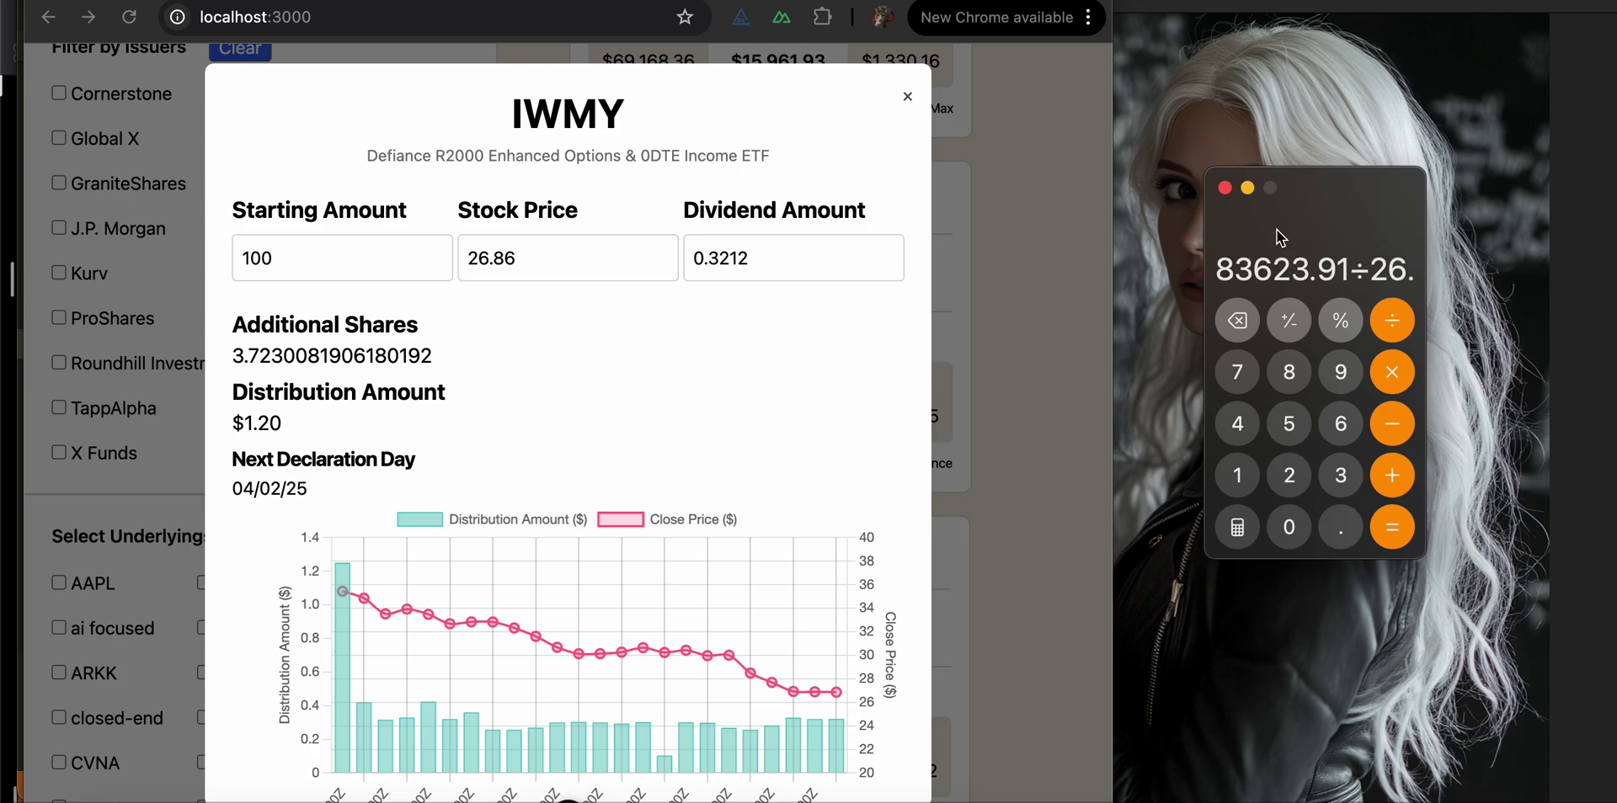
pyautogui.write('86')
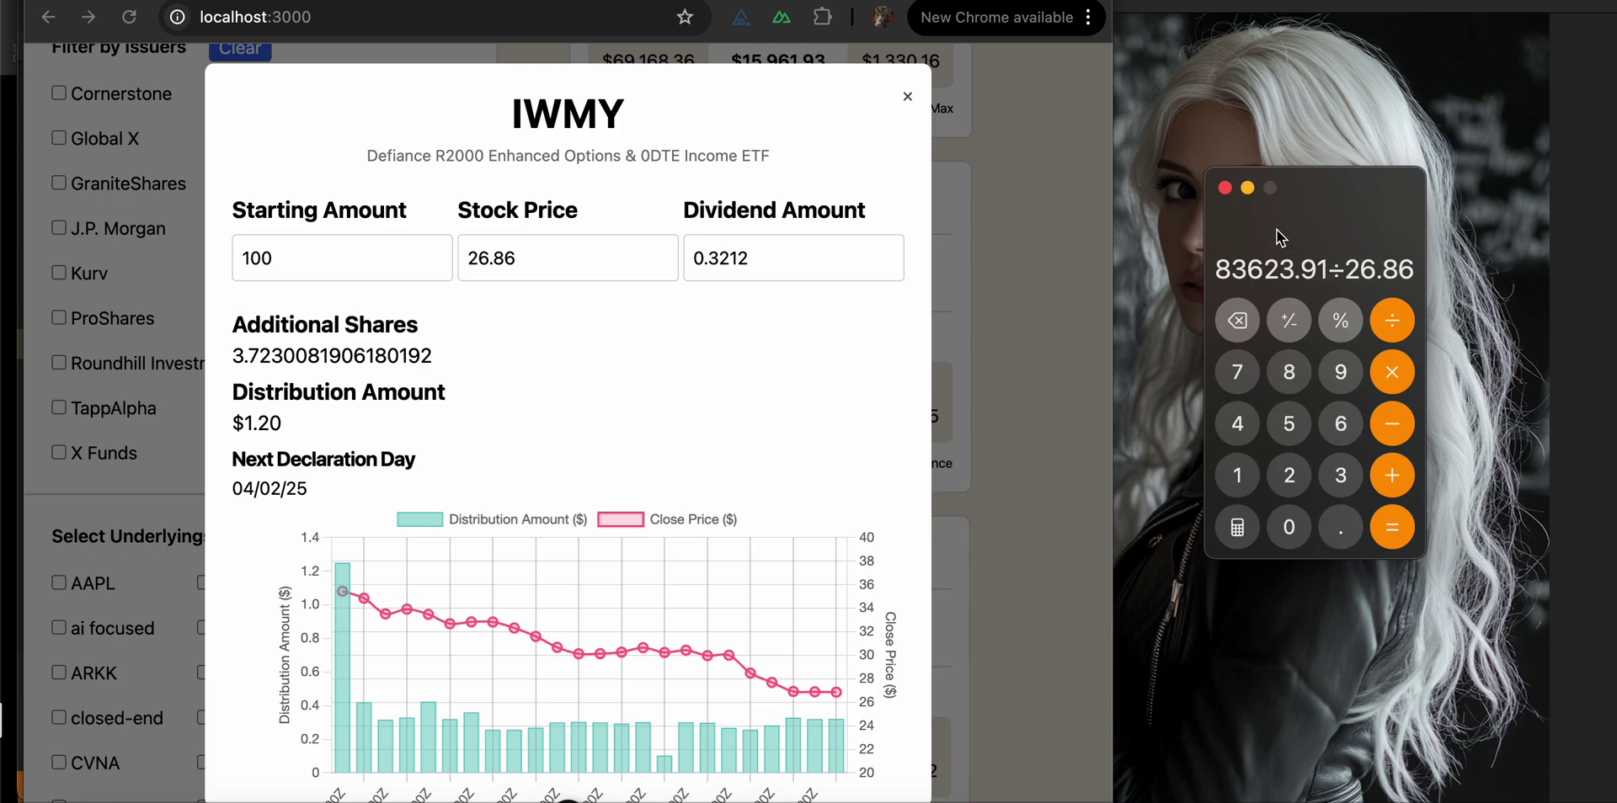
pyautogui.press('Return')
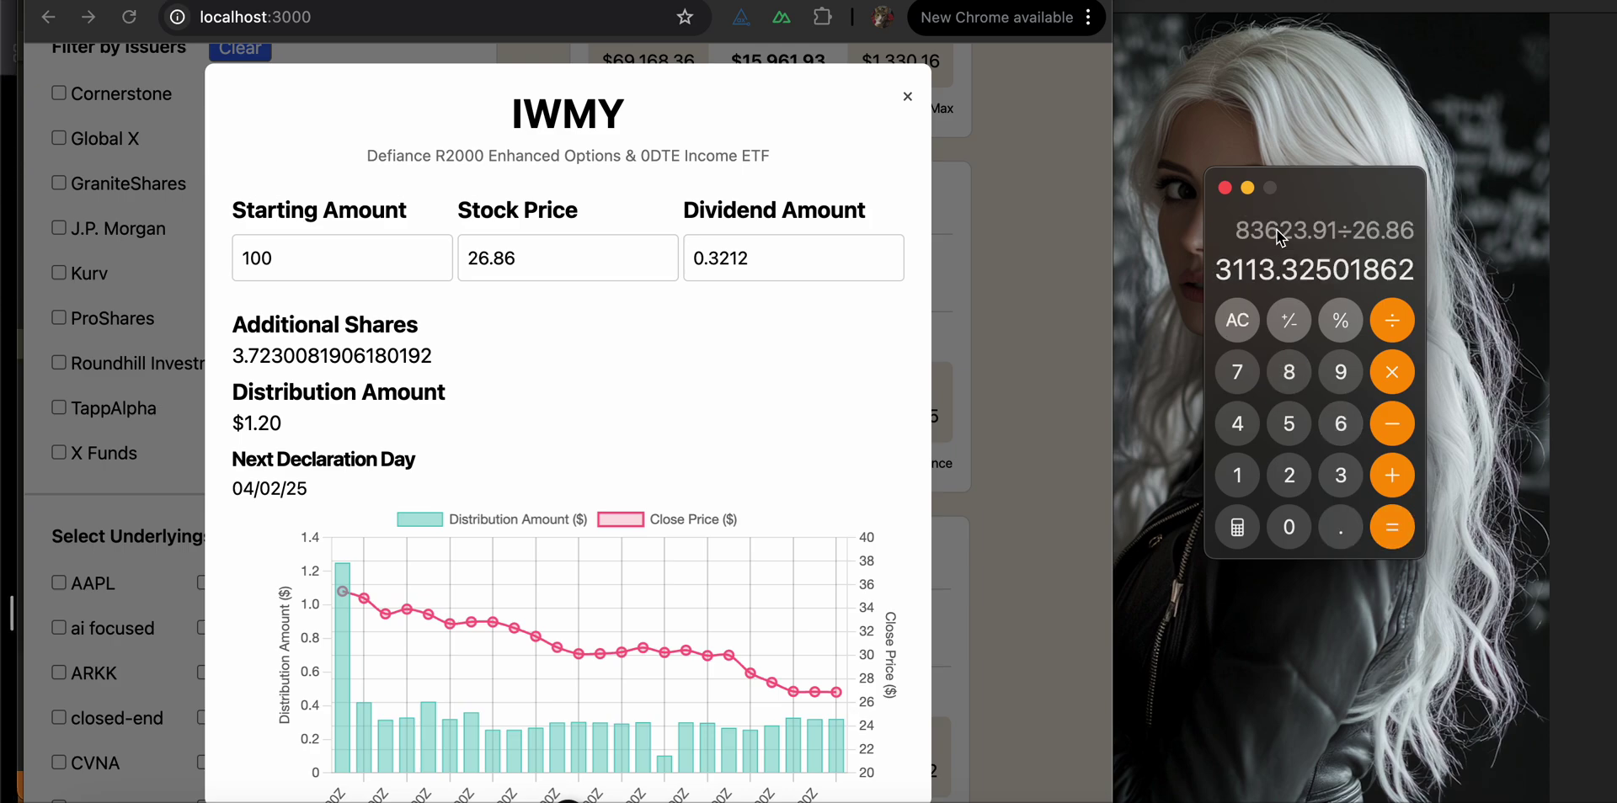
pyautogui.press('*')
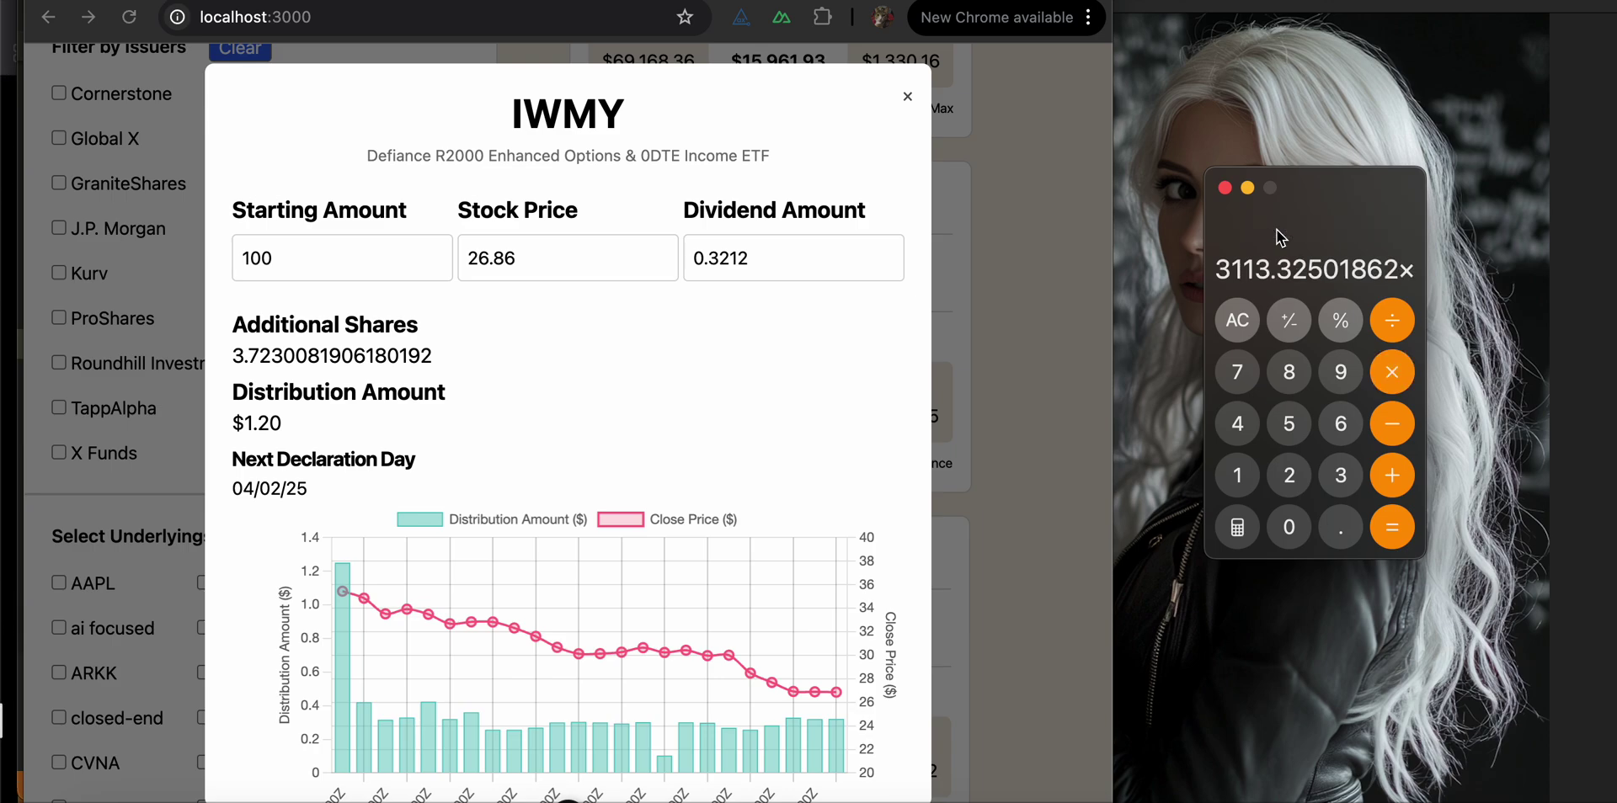
pyautogui.write('0.32')
pyautogui.press('Return')
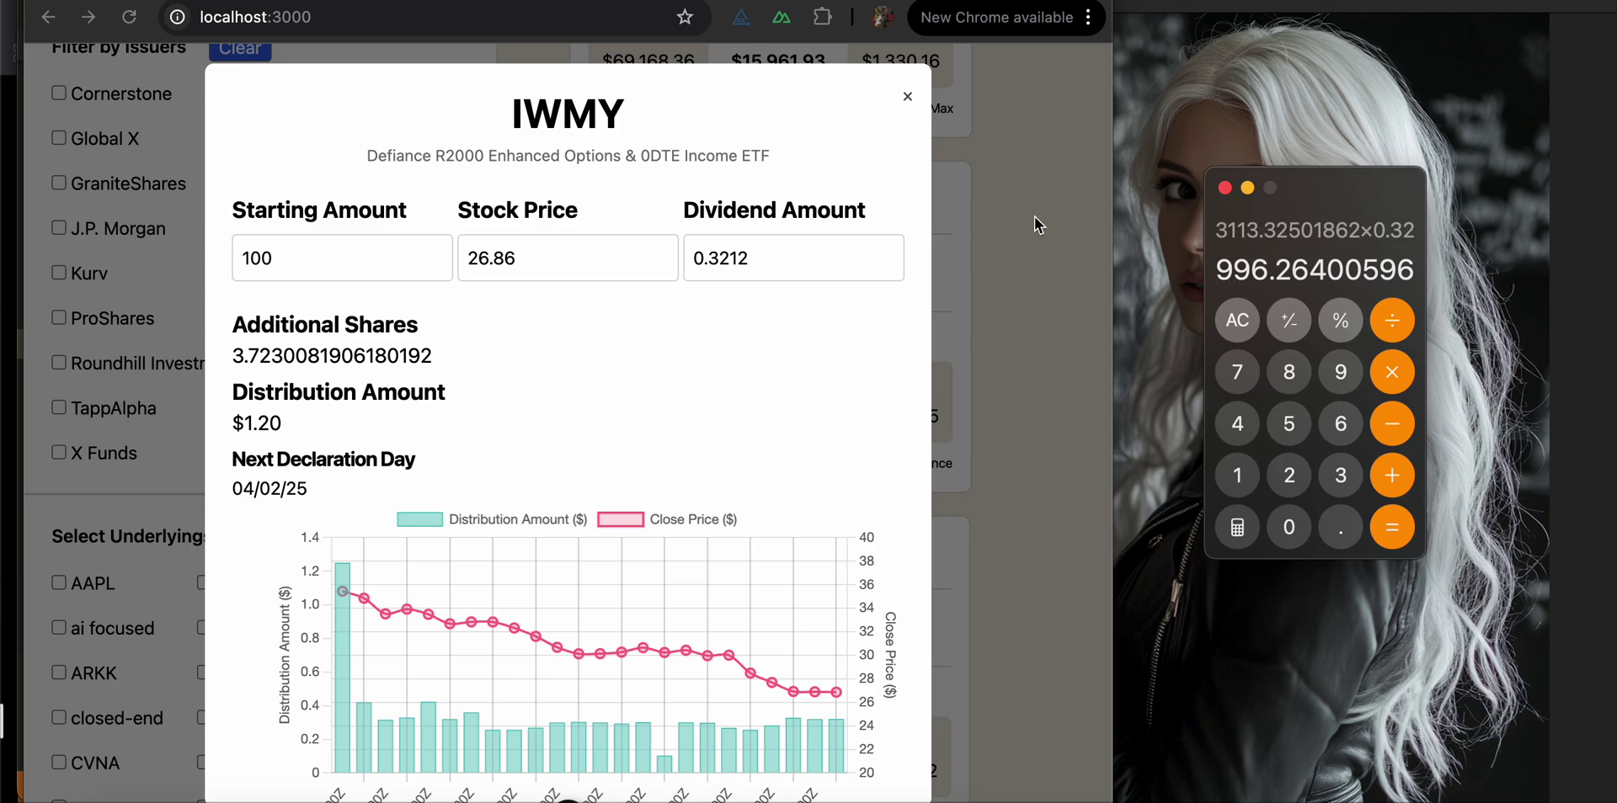
pyautogui.click(908, 100)
pyautogui.click(908, 101)
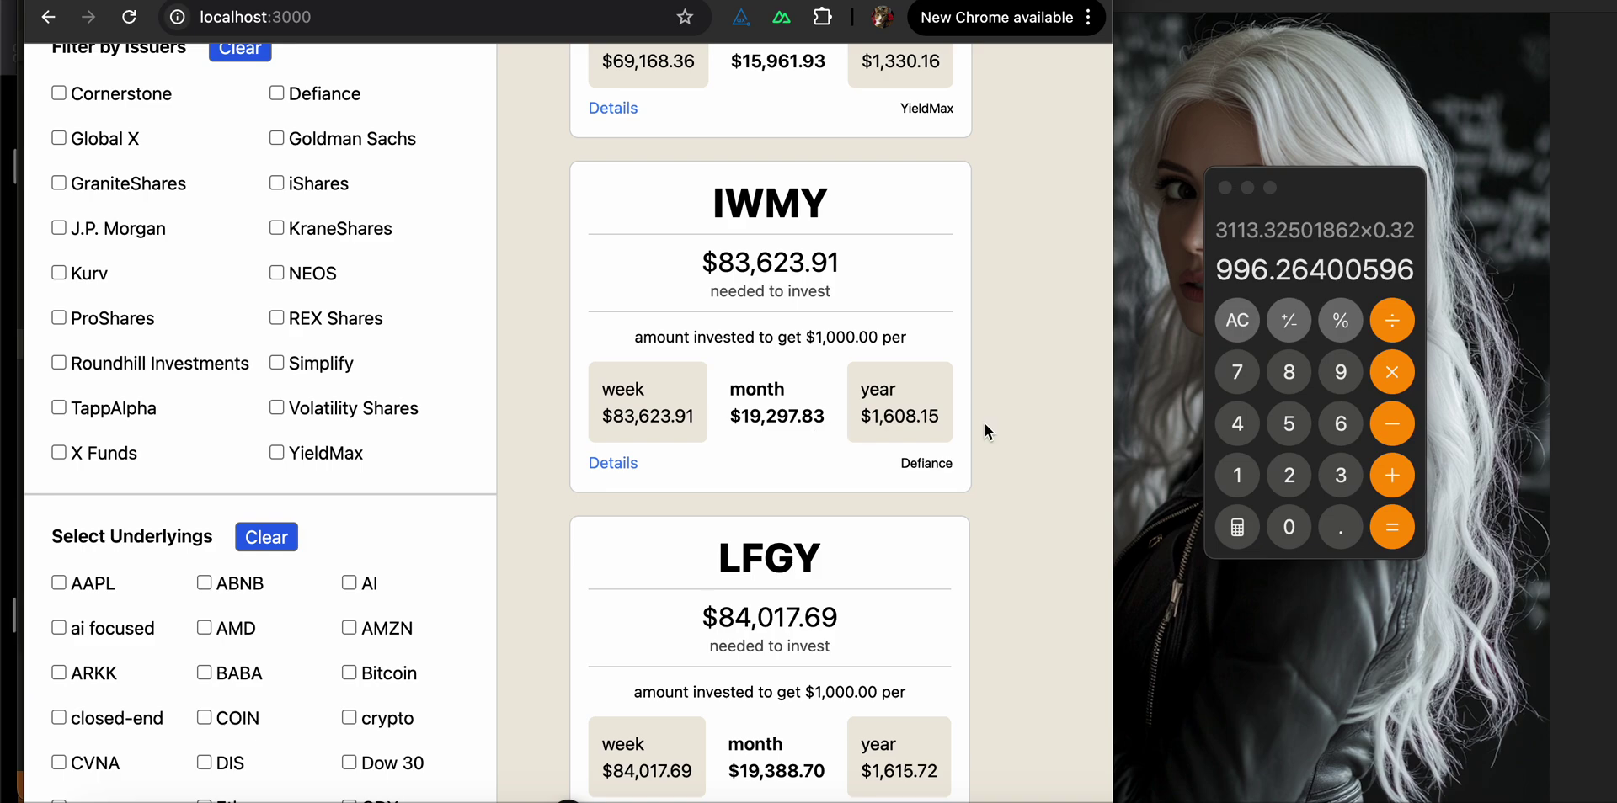
# Enter IWMY's monthly amount 19297.83 in Calculator and reopen IWMY's details
pyautogui.click(1272, 269)
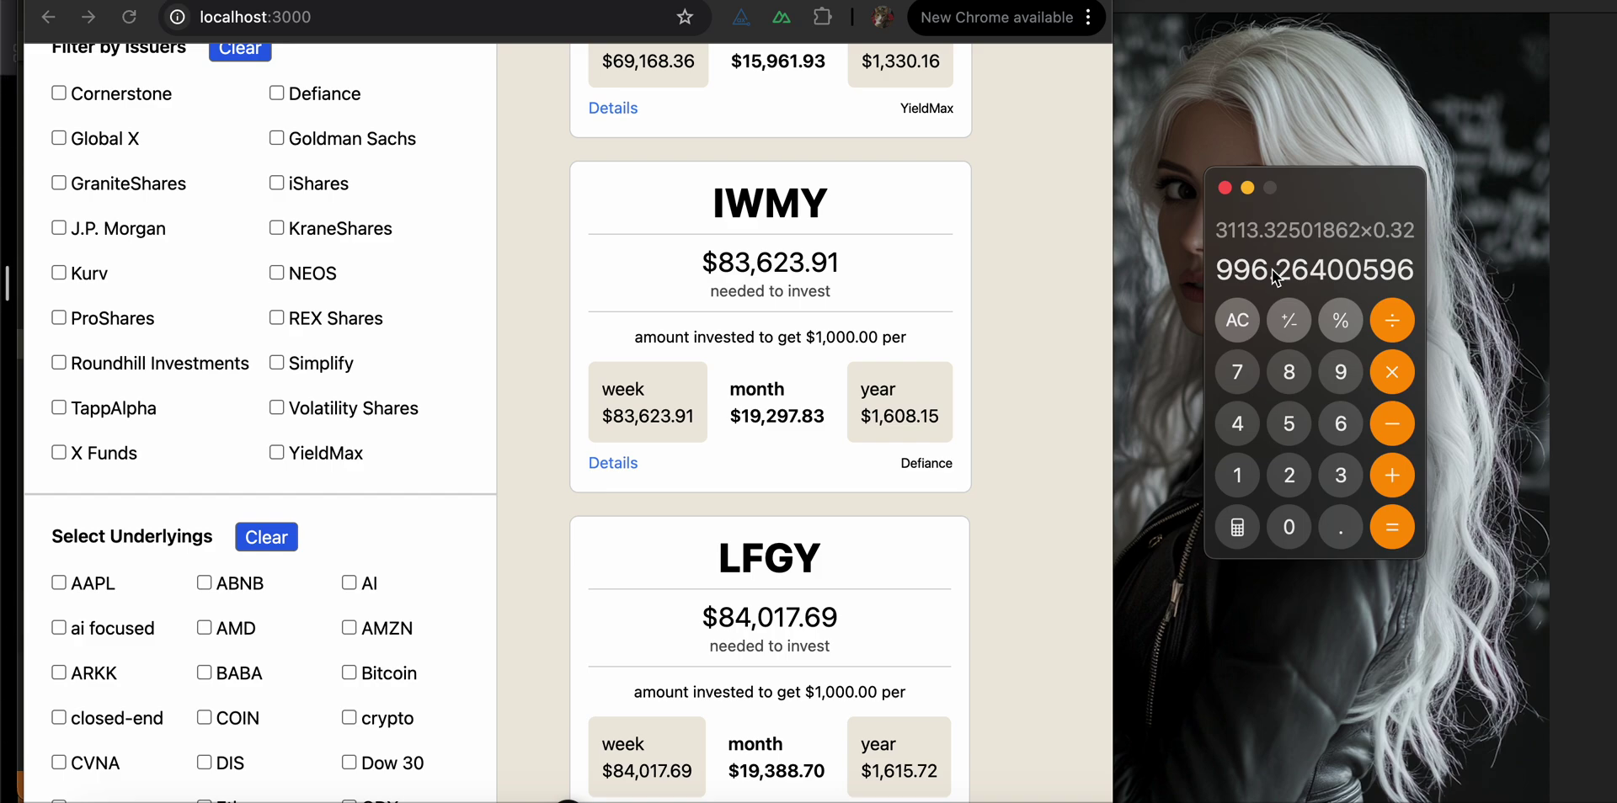
pyautogui.write('19297')
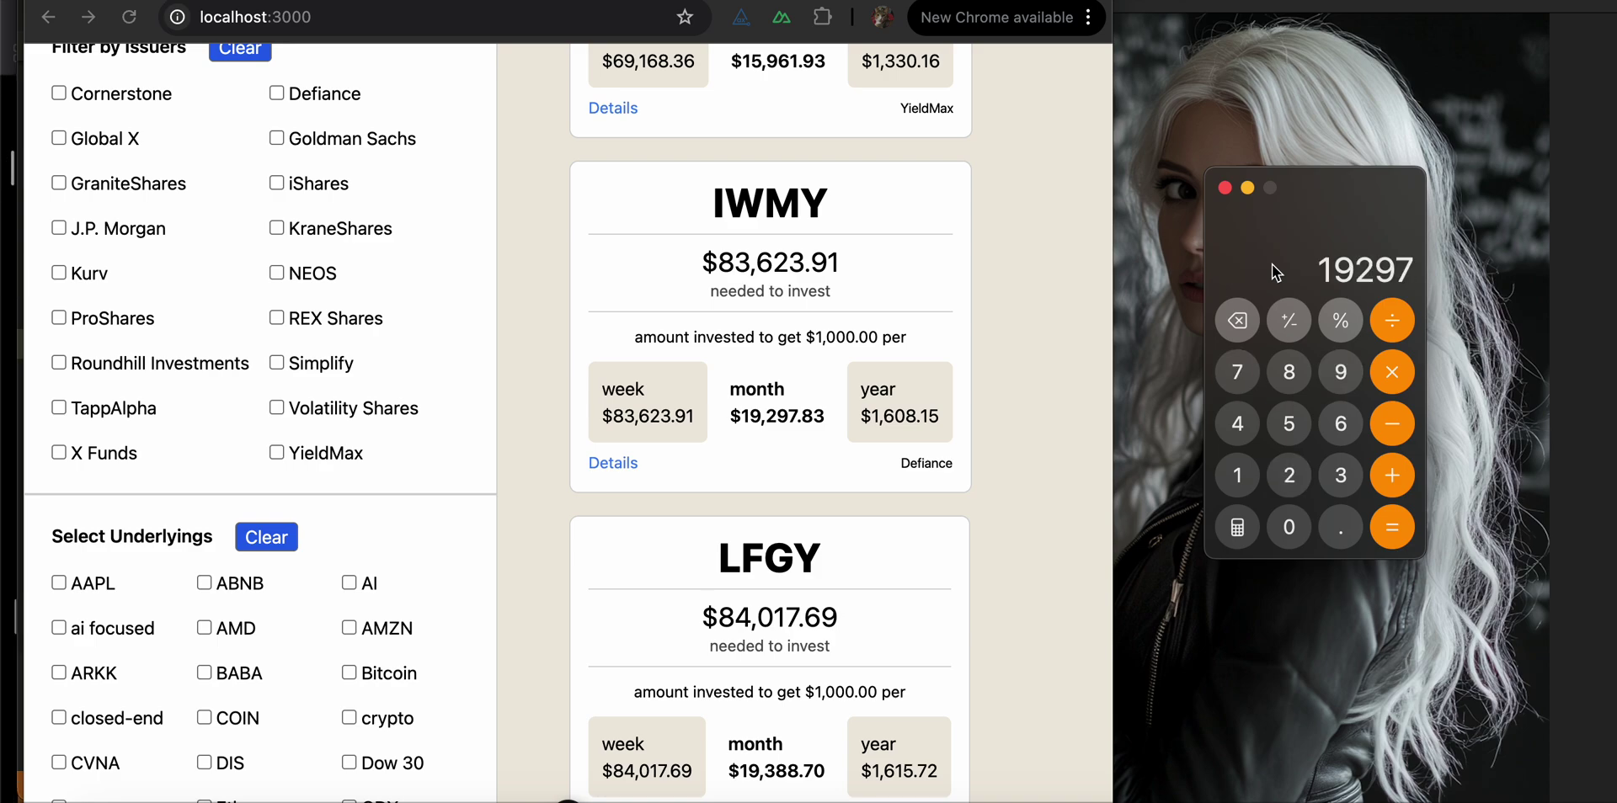
pyautogui.write('.83')
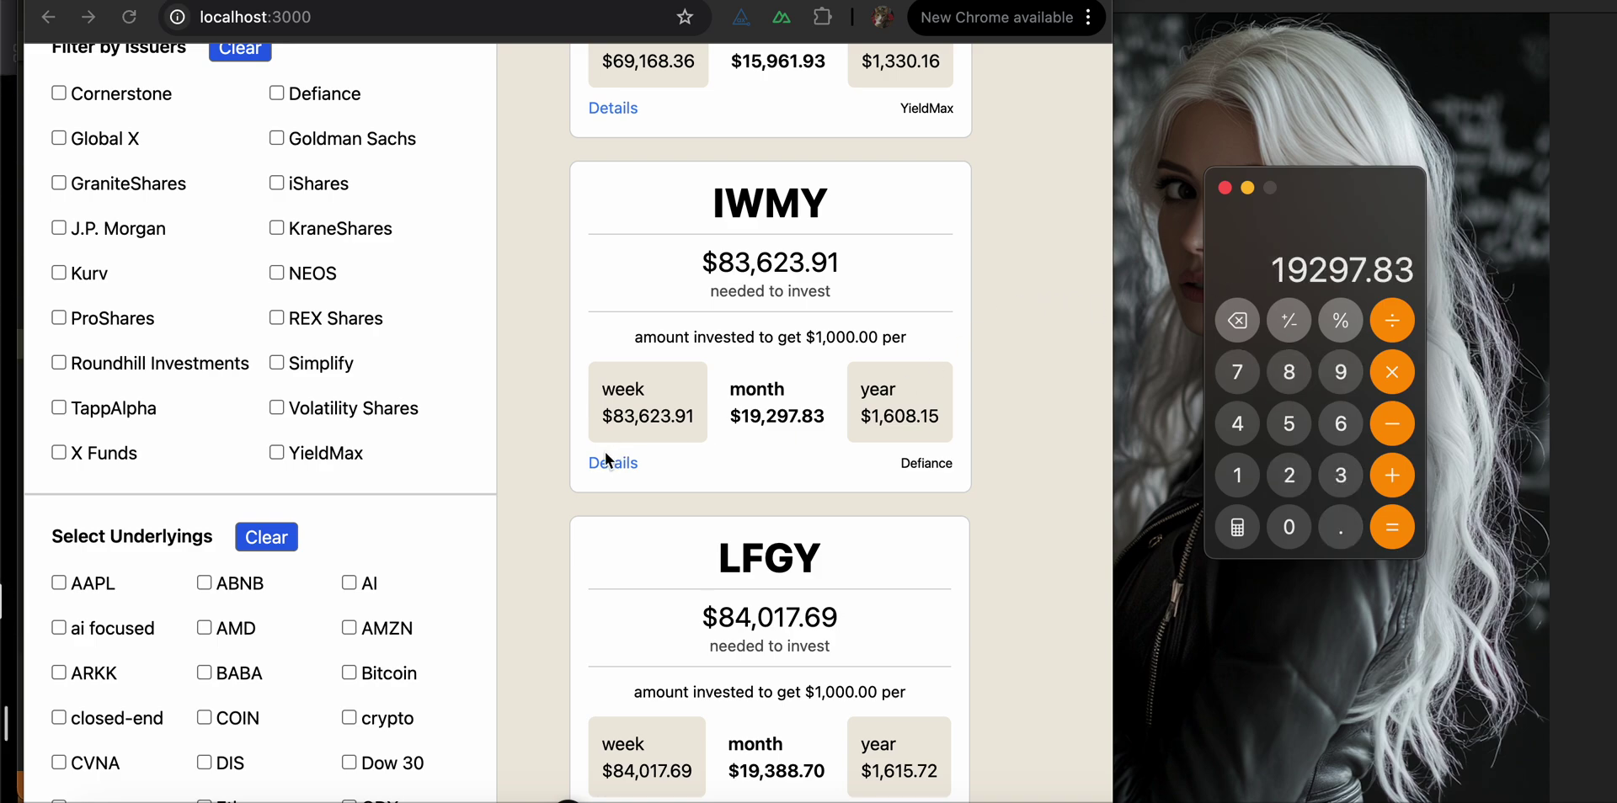
pyautogui.click(610, 462)
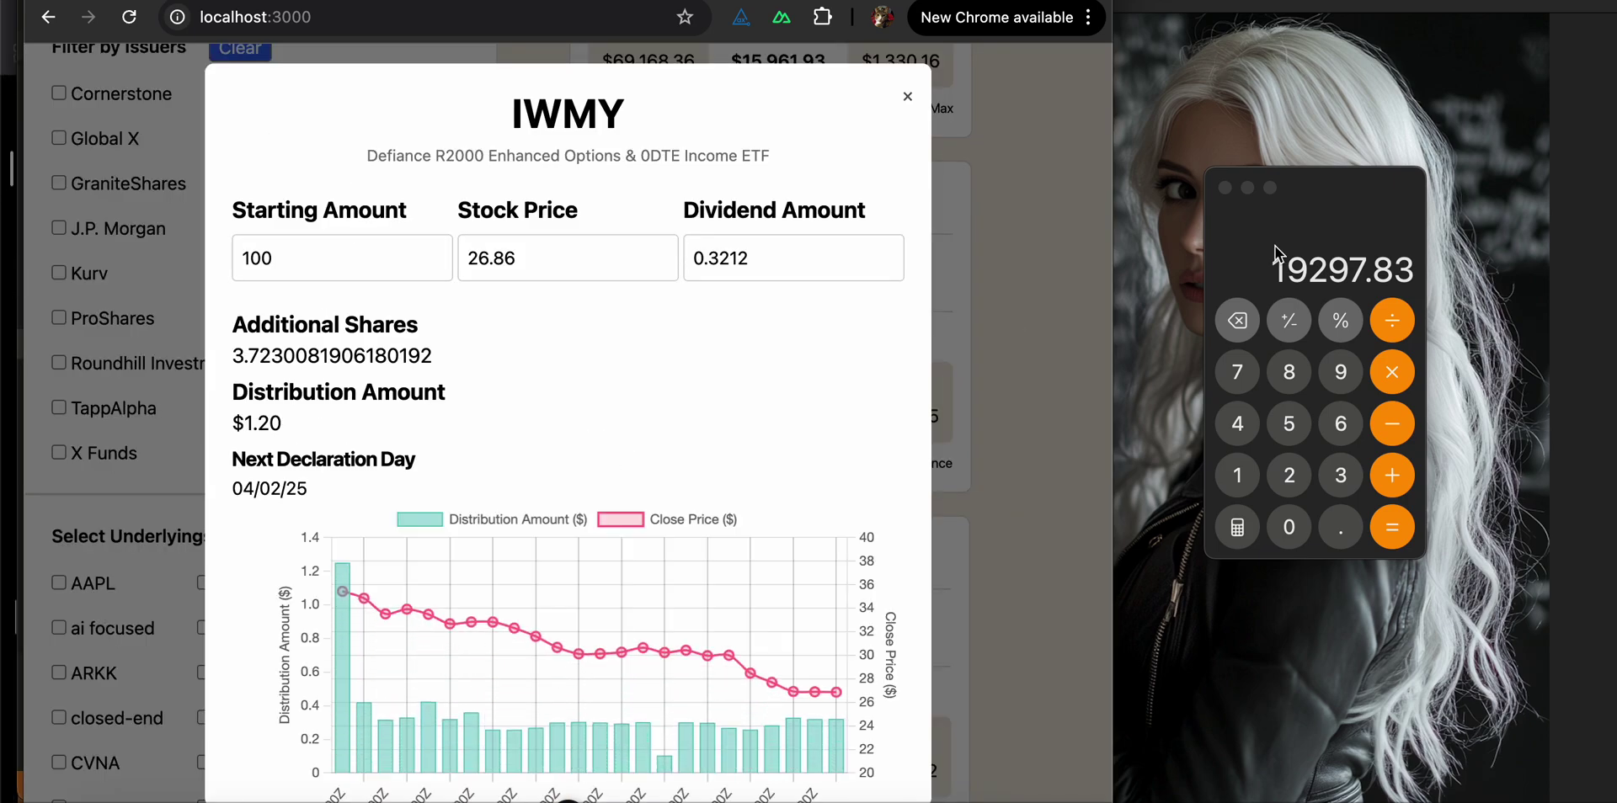
# Try 19297.83 ÷ 26.86 × 0.3212, then clear Calculator and close IWMY's details
pyautogui.click(1275, 246)
pyautogui.press('/')
pyautogui.write('26.86')
pyautogui.press('Return')
pyautogui.write('*0.3')
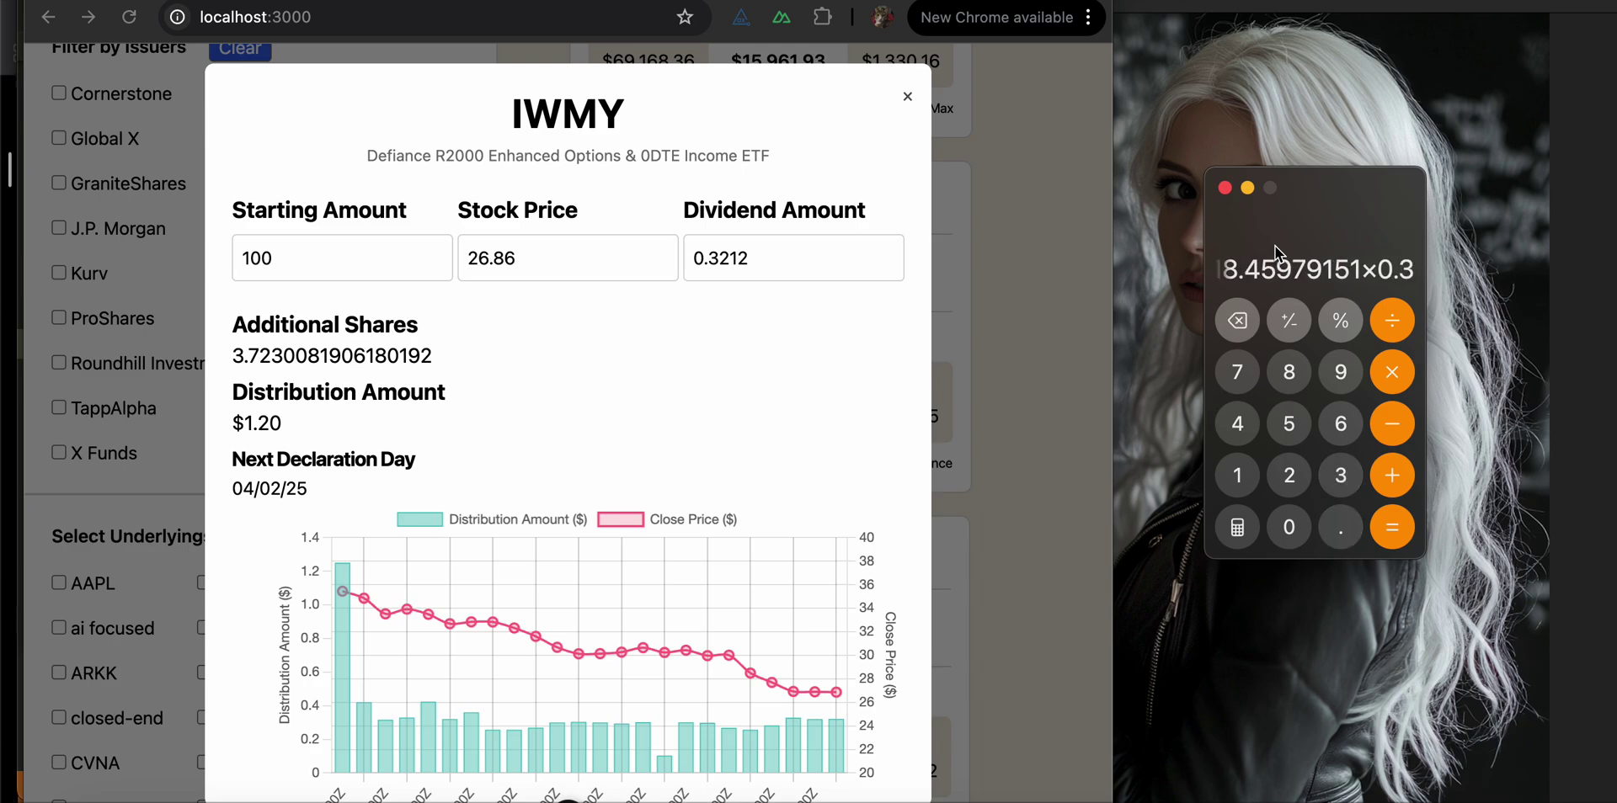
pyautogui.write('212')
pyautogui.press('Return')
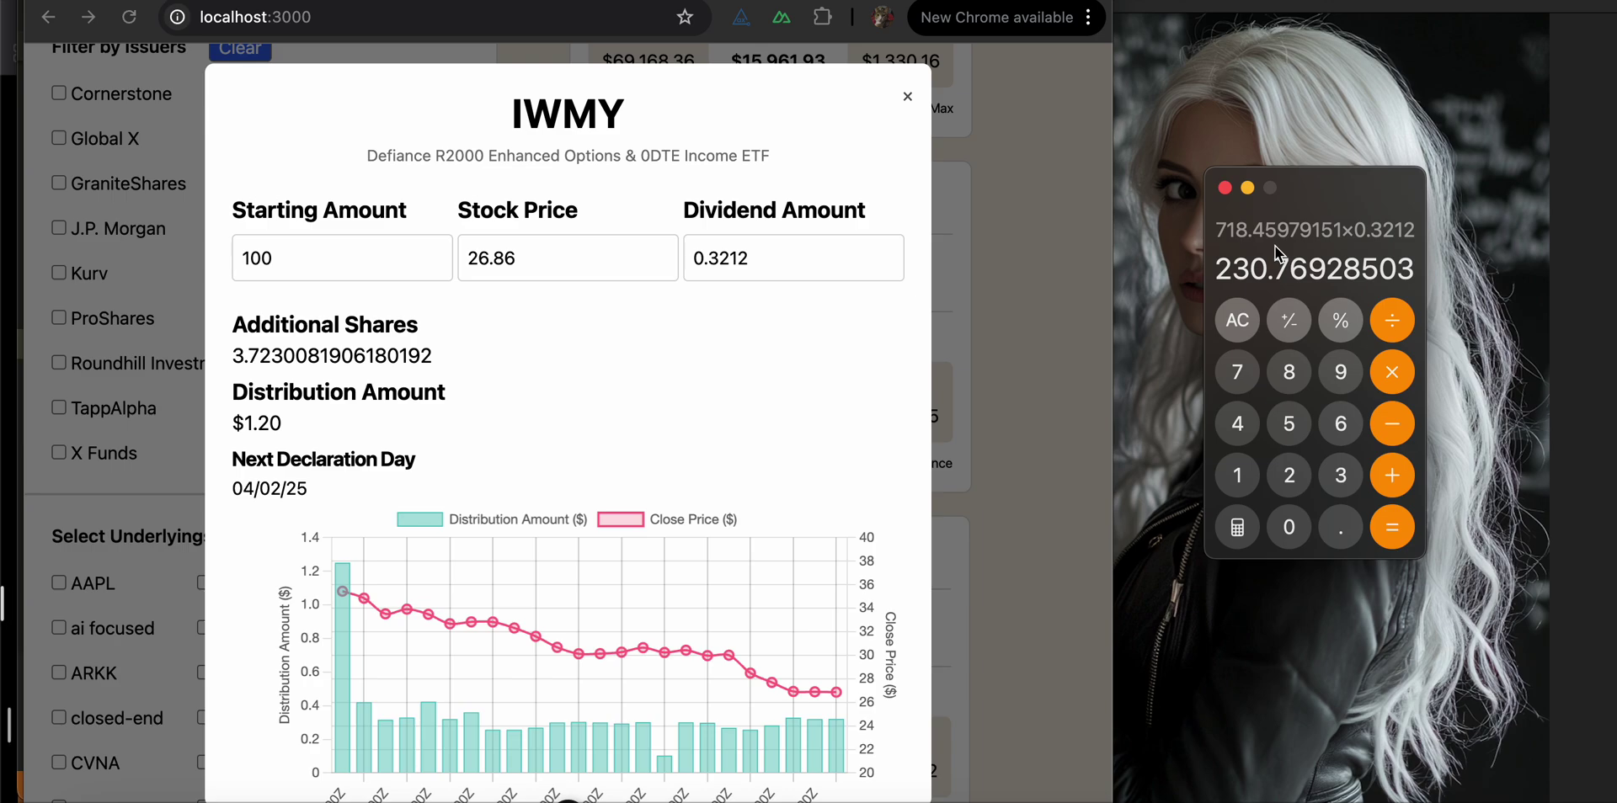
pyautogui.press('Return')
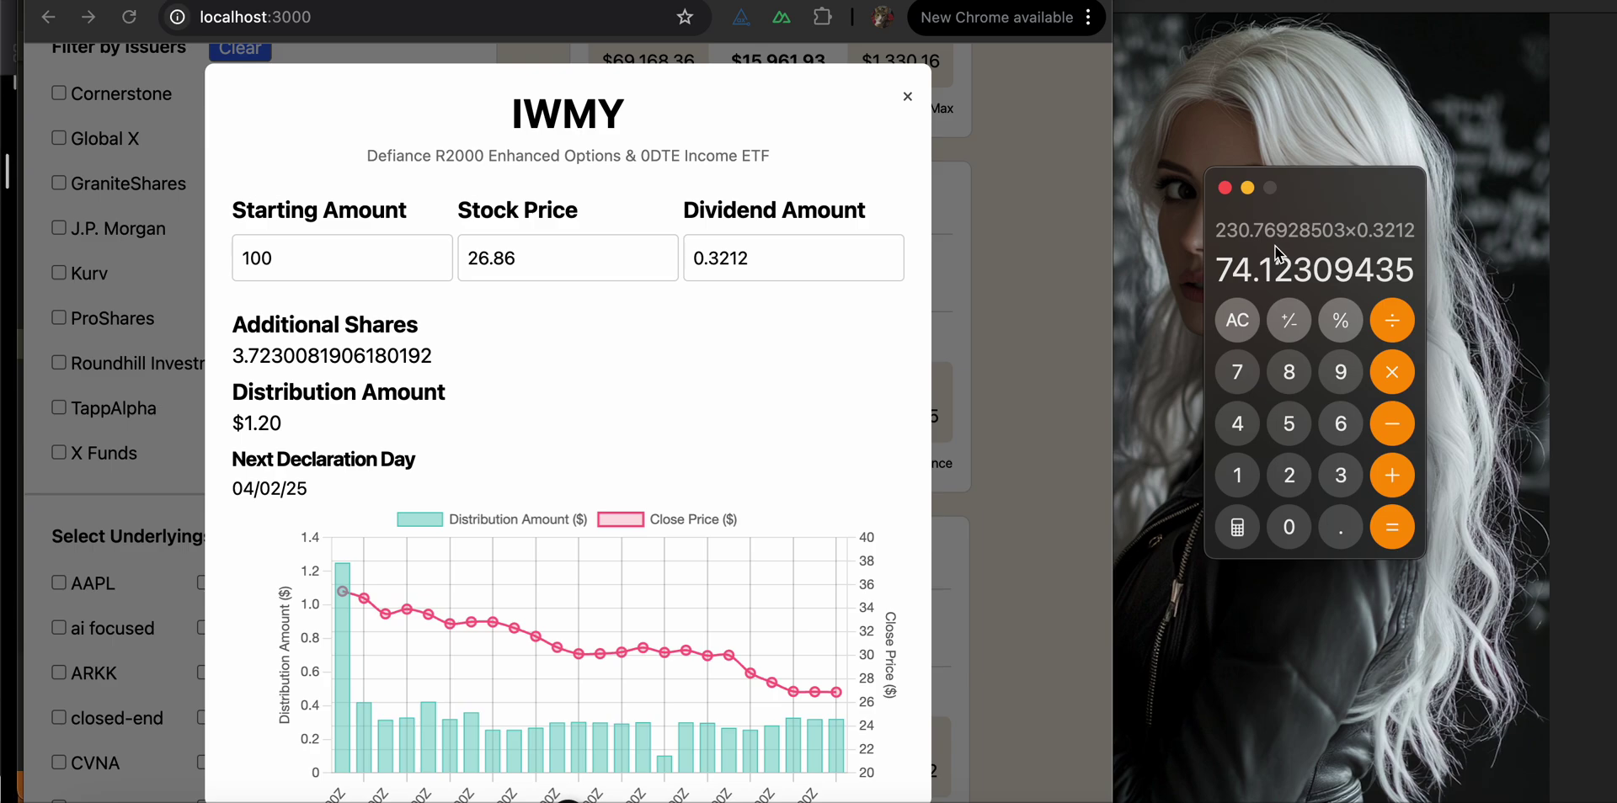
pyautogui.press('Escape')
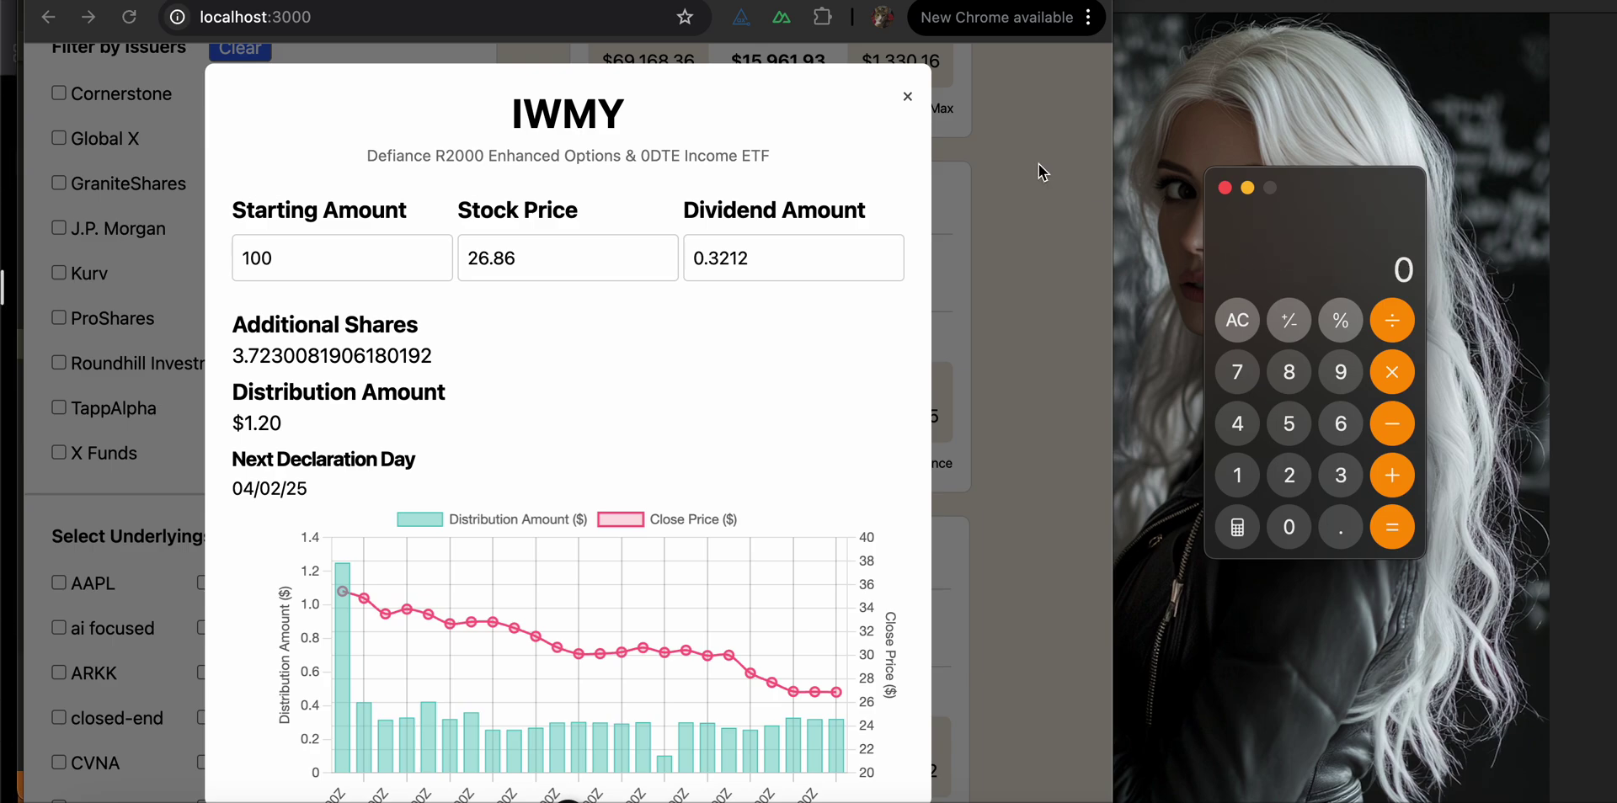
pyautogui.click(904, 103)
pyautogui.click(907, 97)
# Re-enter 19297.83, divide by the 26.83 price and multiply by the 0.3212 dividend
pyautogui.click(1306, 268)
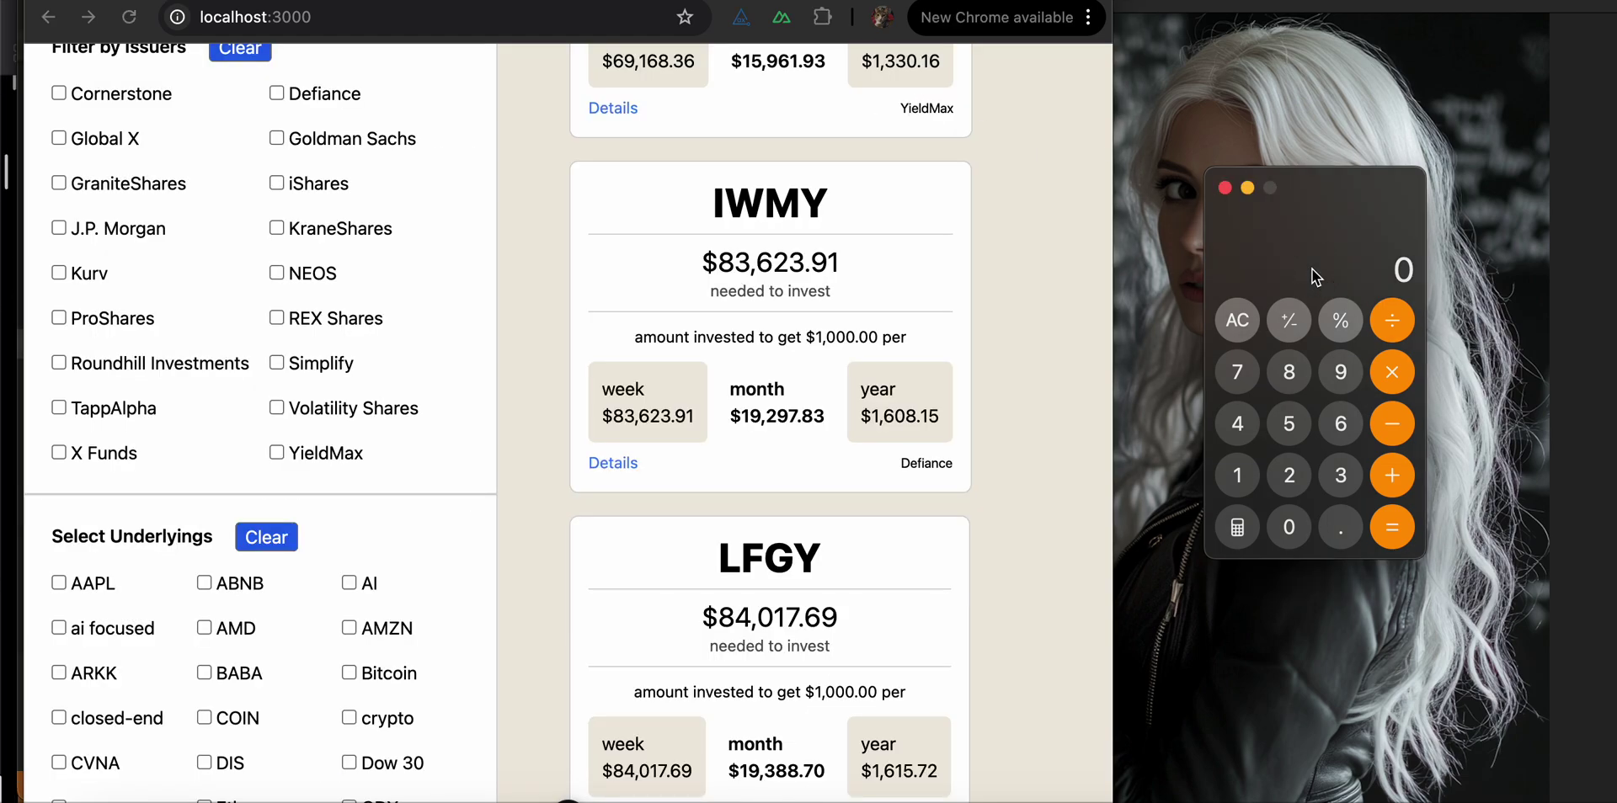
pyautogui.write('1929')
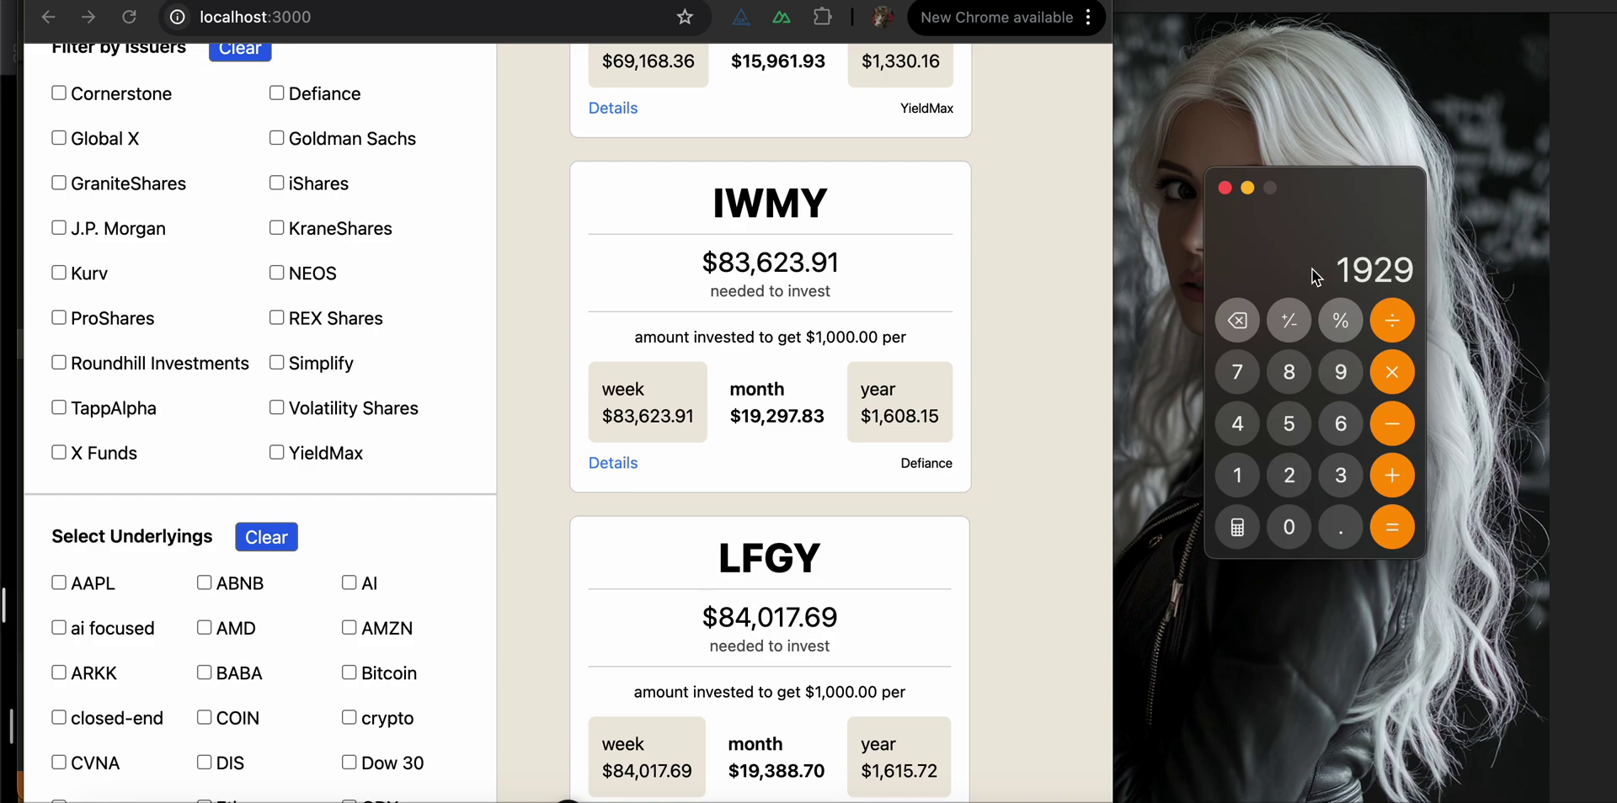
pyautogui.write('7.')
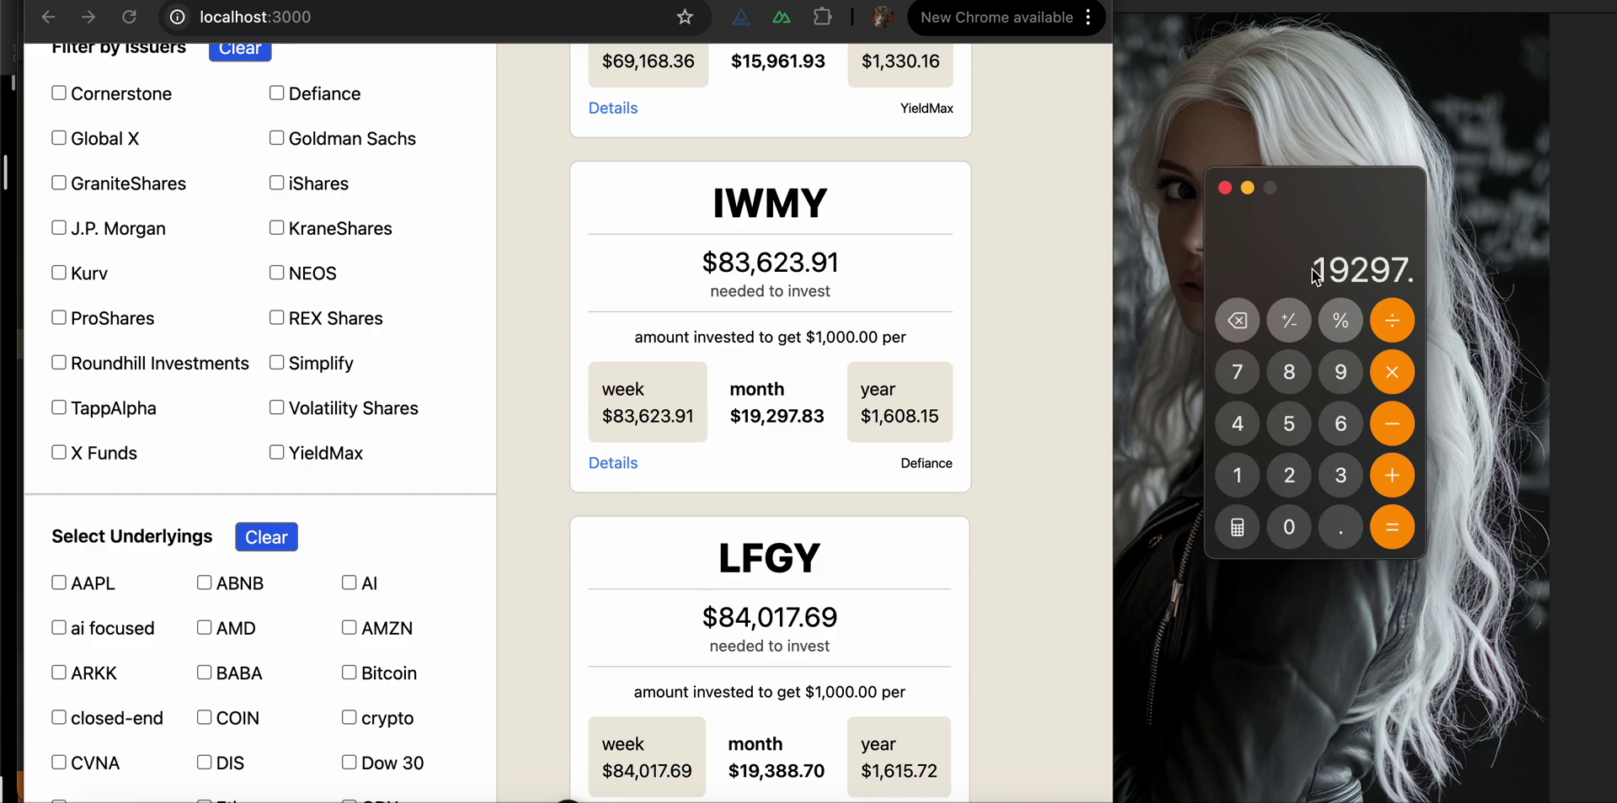
pyautogui.write('83')
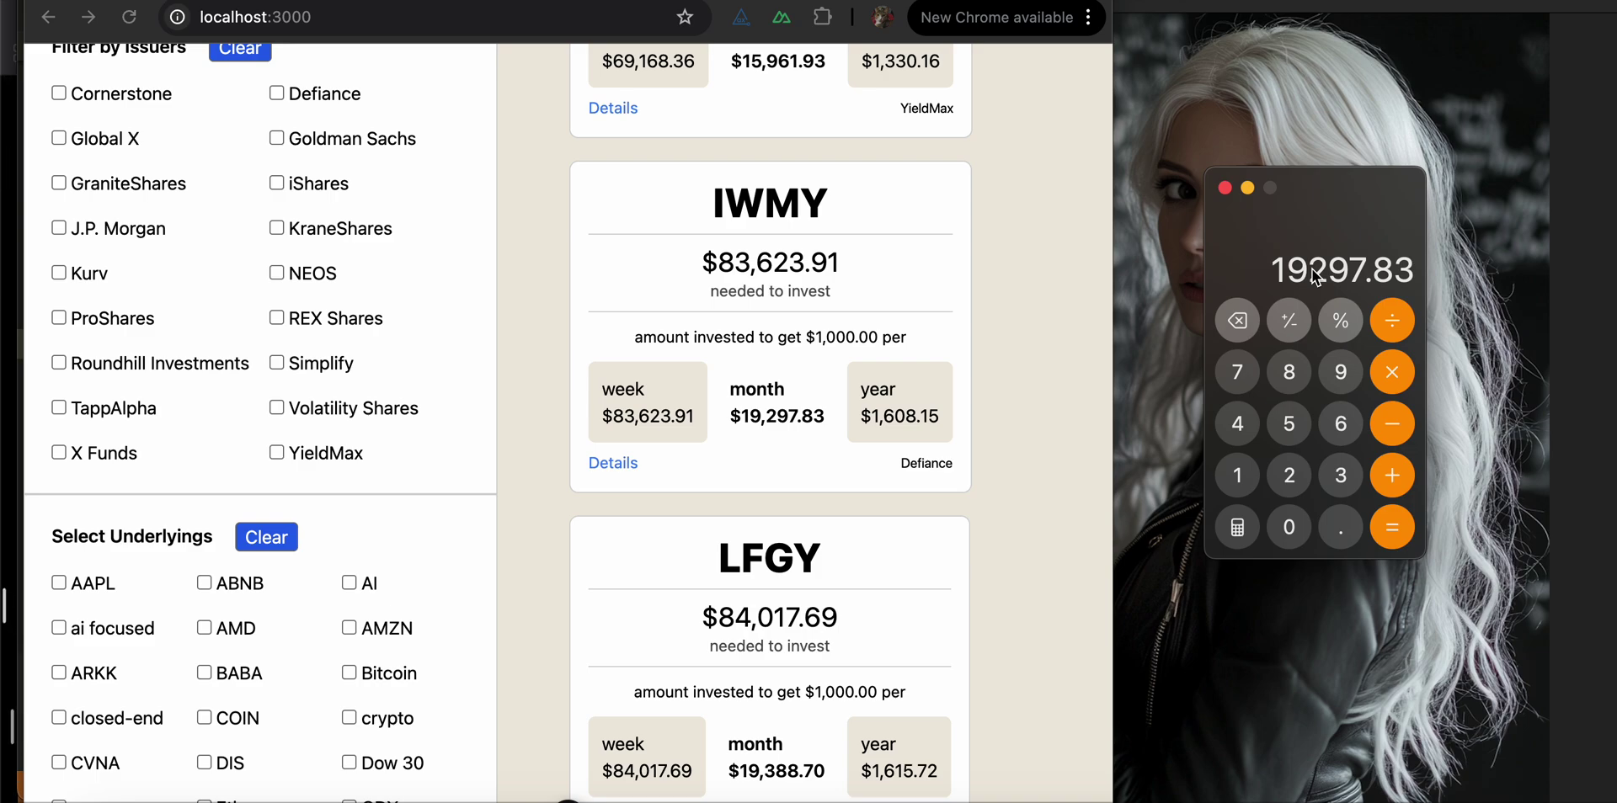
pyautogui.press('/')
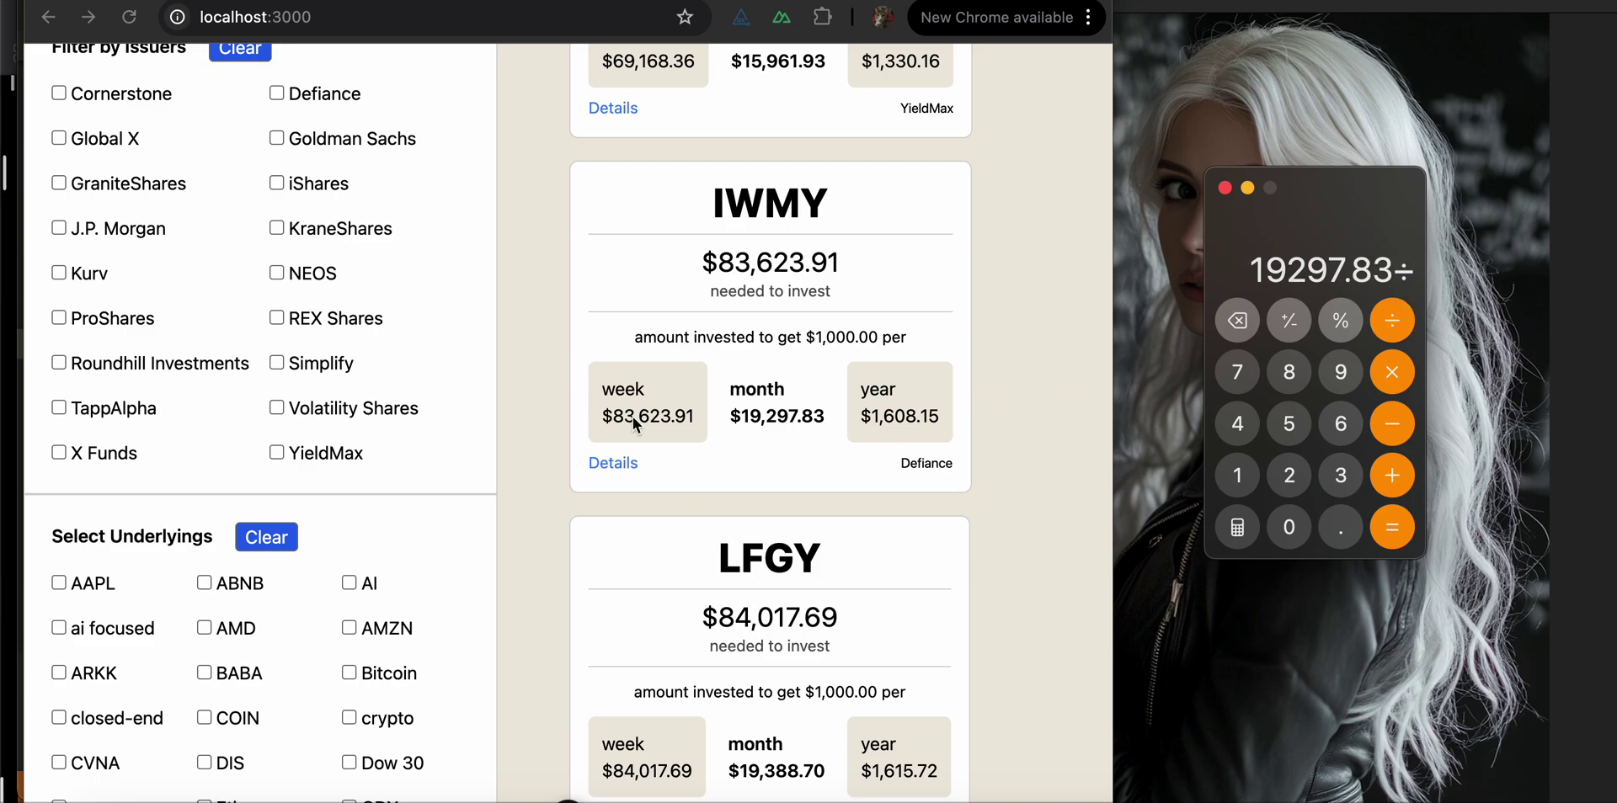
pyautogui.click(617, 463)
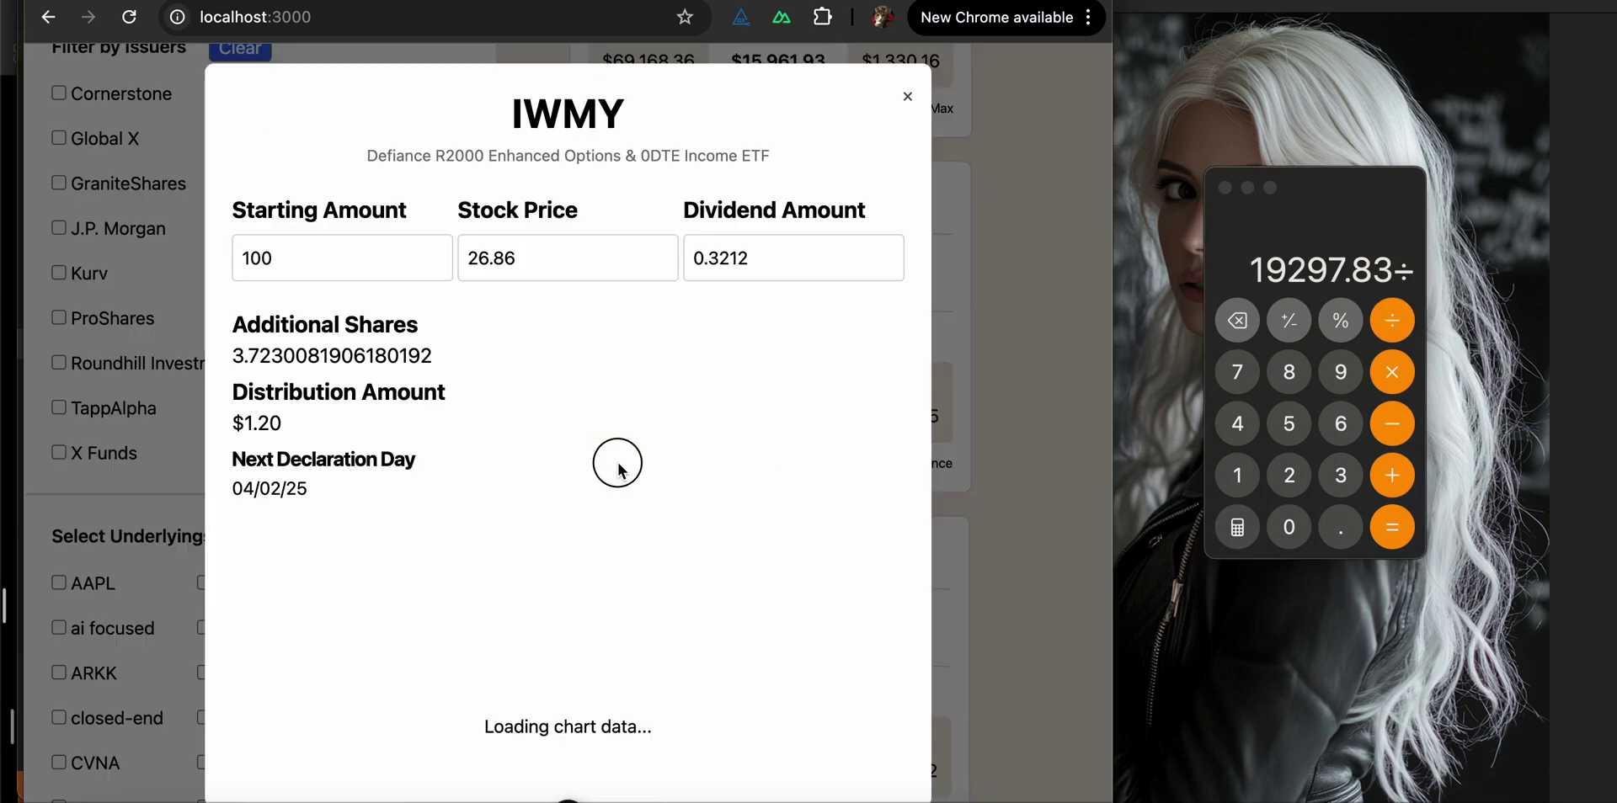
pyautogui.click(1290, 246)
pyautogui.write('26.8')
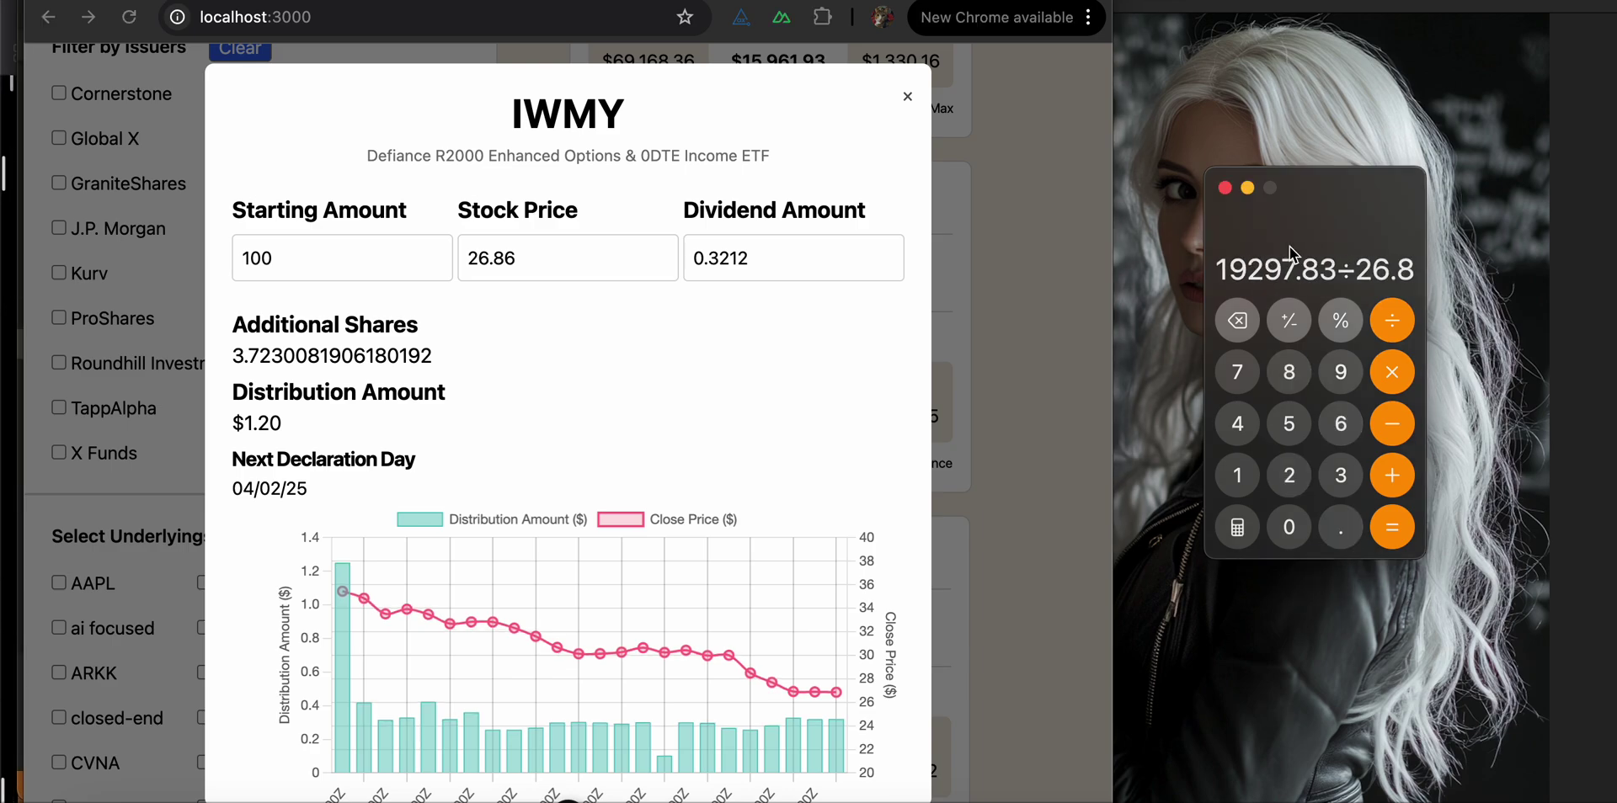
pyautogui.write('3')
pyautogui.press('Return')
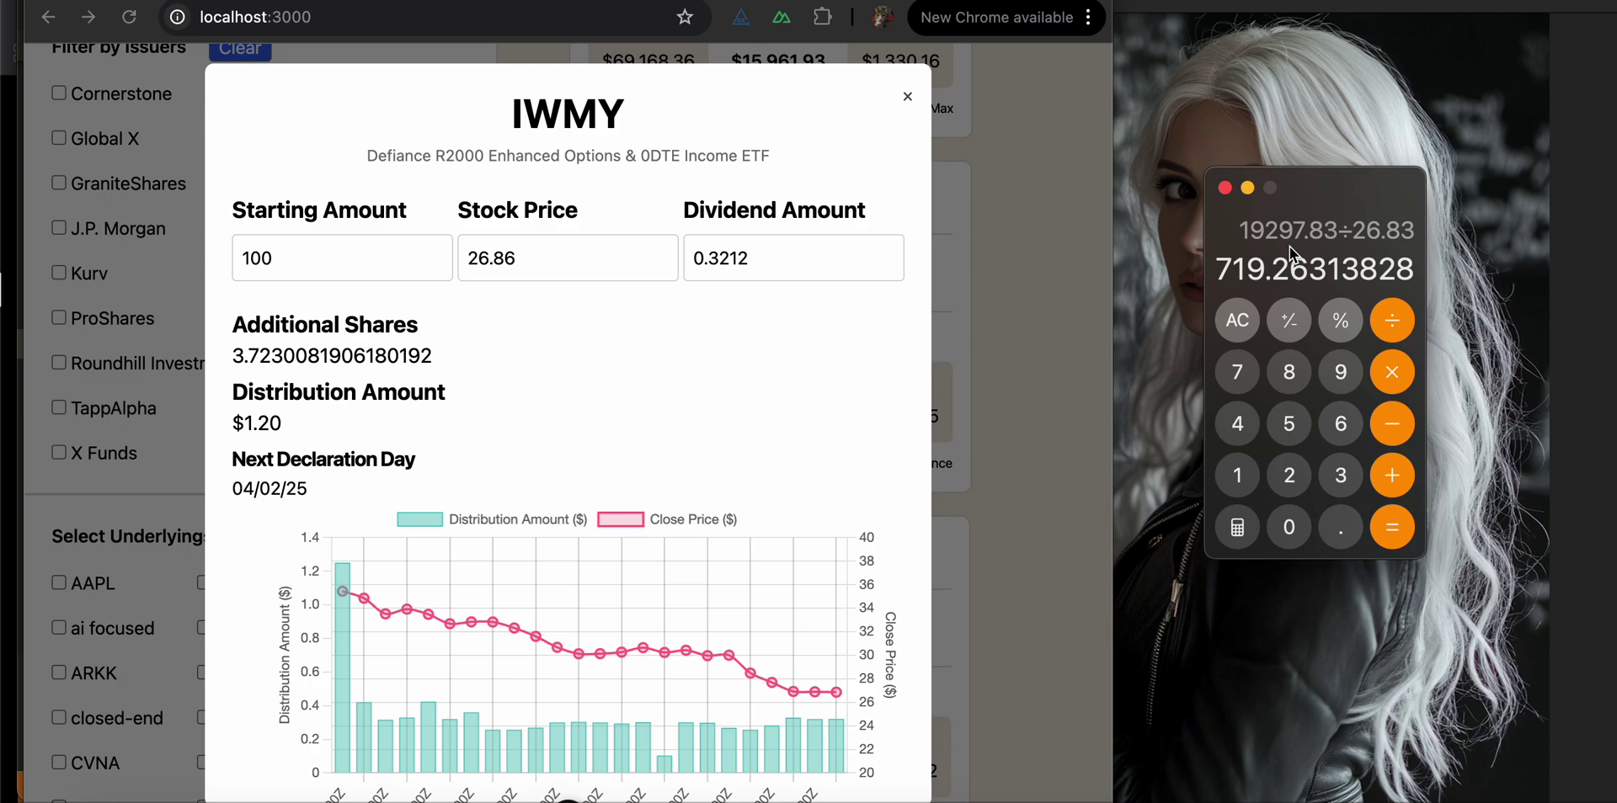
pyautogui.write('*0.')
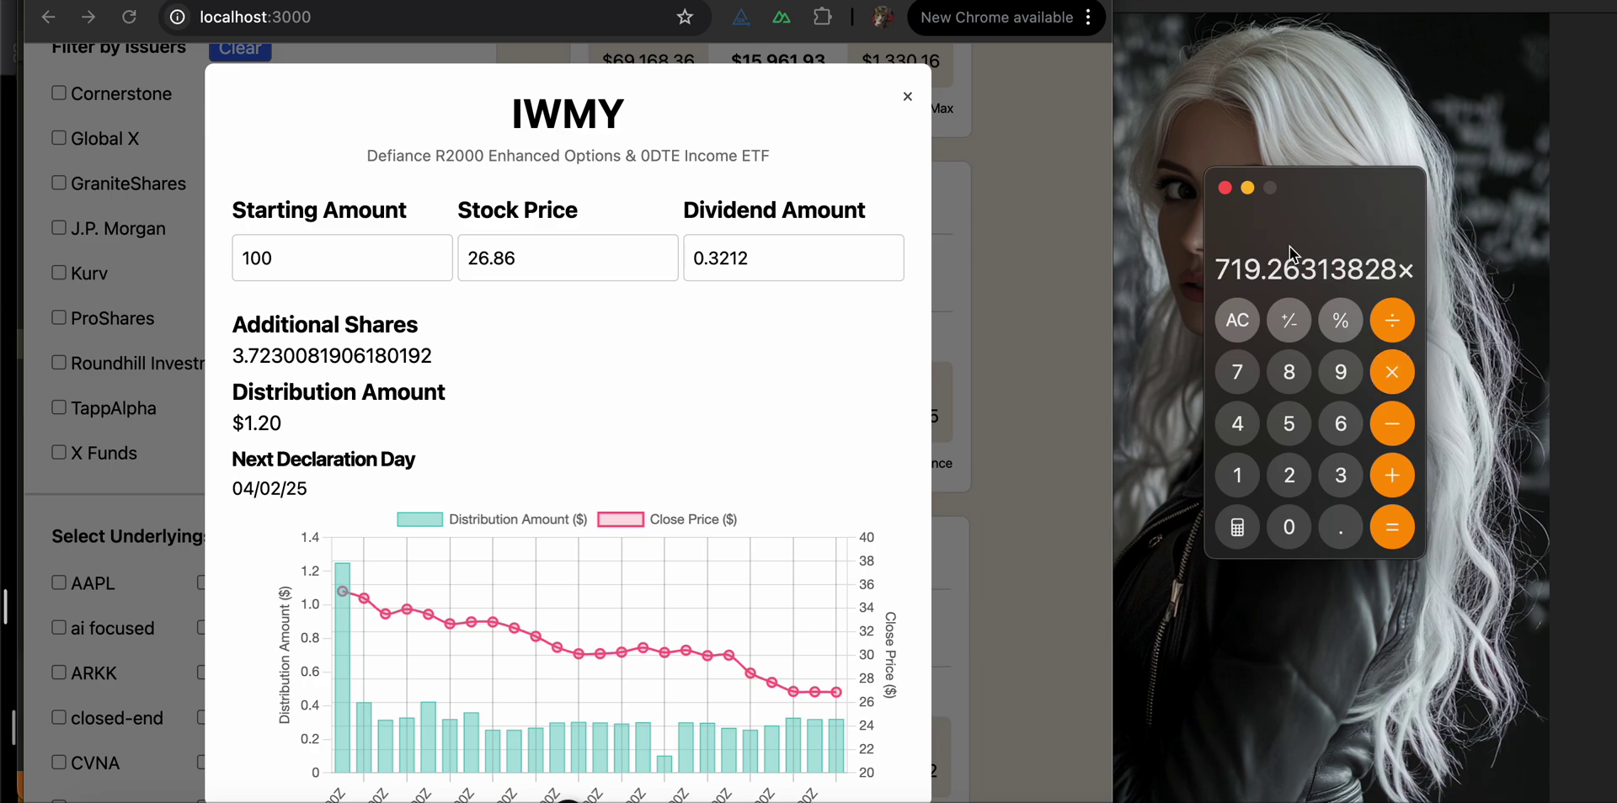
pyautogui.write('3212')
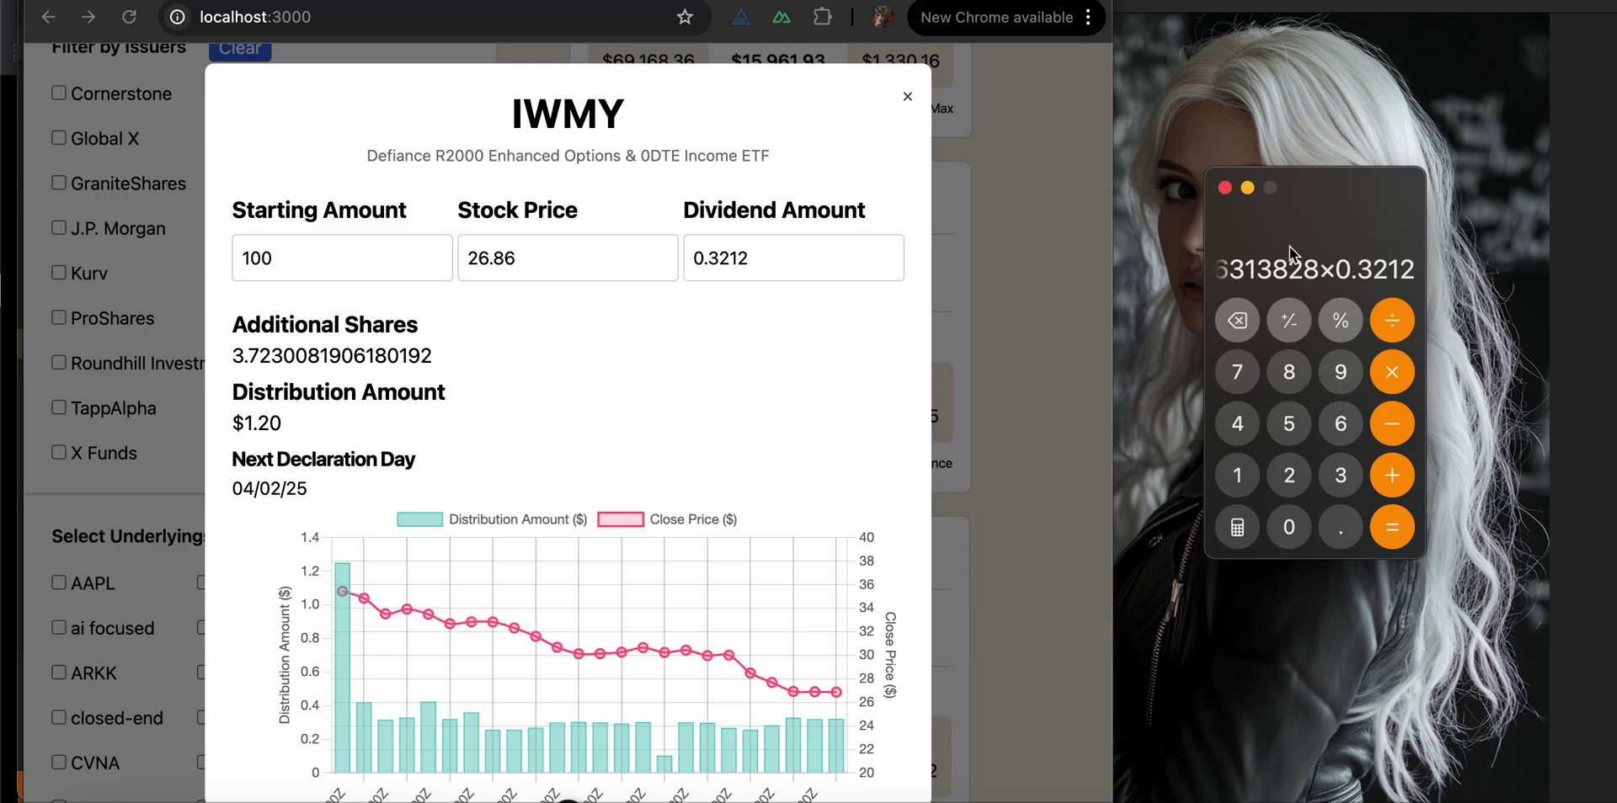
pyautogui.press('Return')
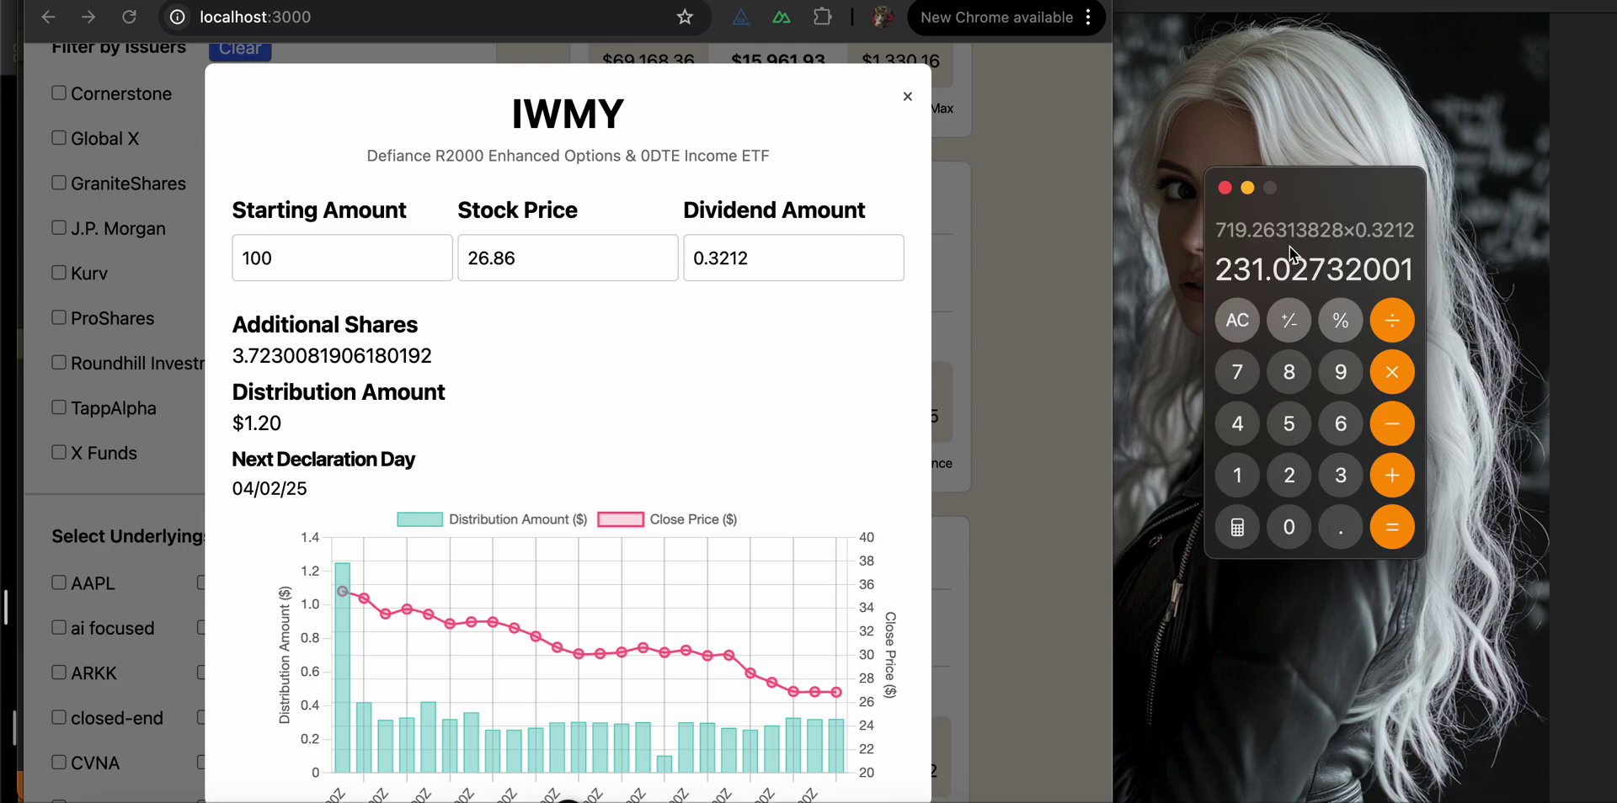
# Multiply by 52 and divide by 12 for about 1001.12 monthly, then close IWMY's details
pyautogui.write('*')
pyautogui.write('52')
pyautogui.press('Return')
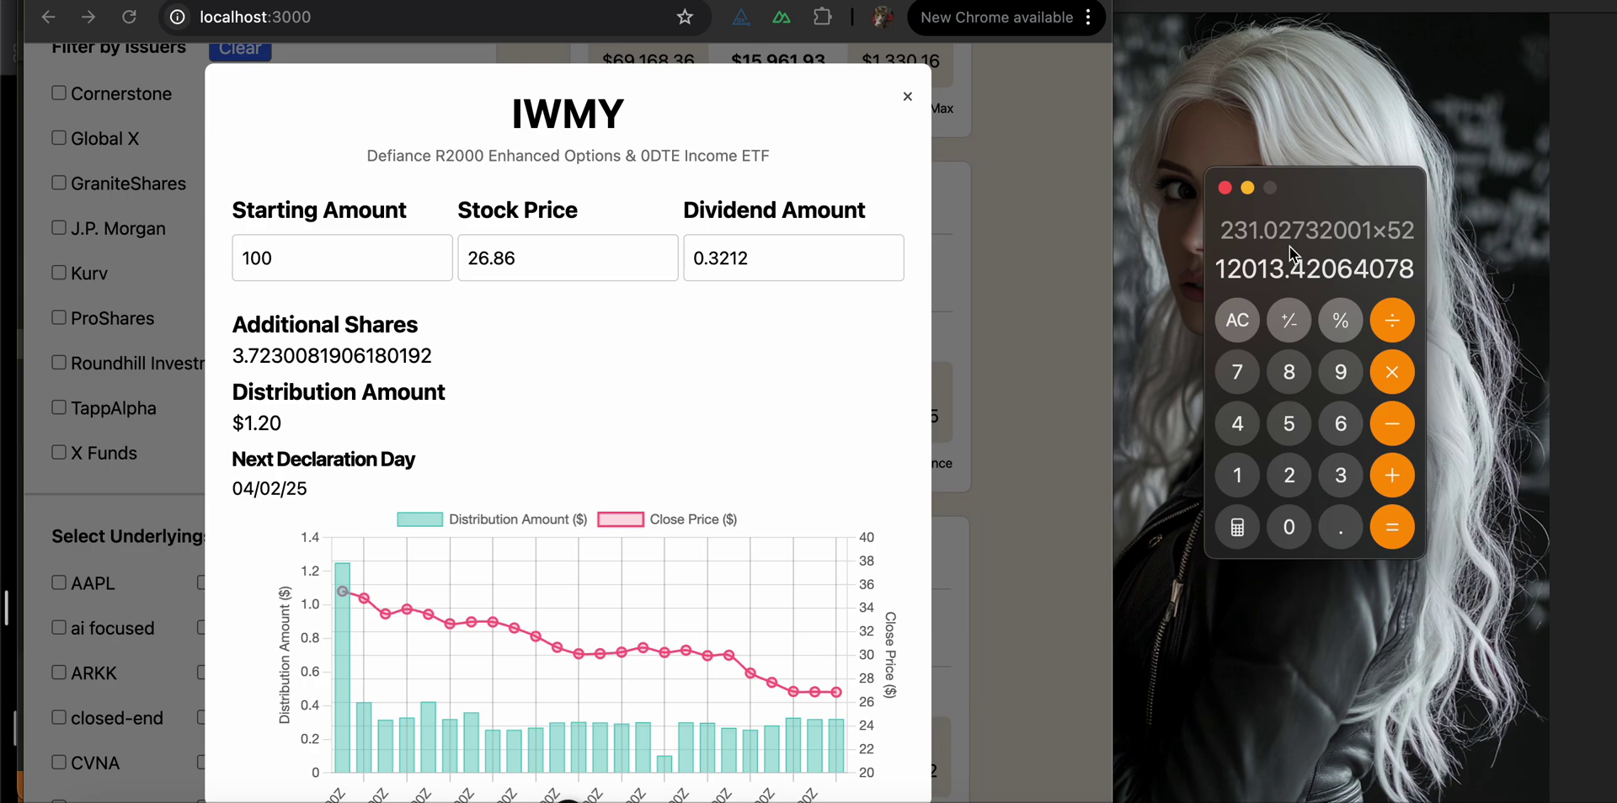
pyautogui.write('/')
pyautogui.write('12')
pyautogui.press('Return')
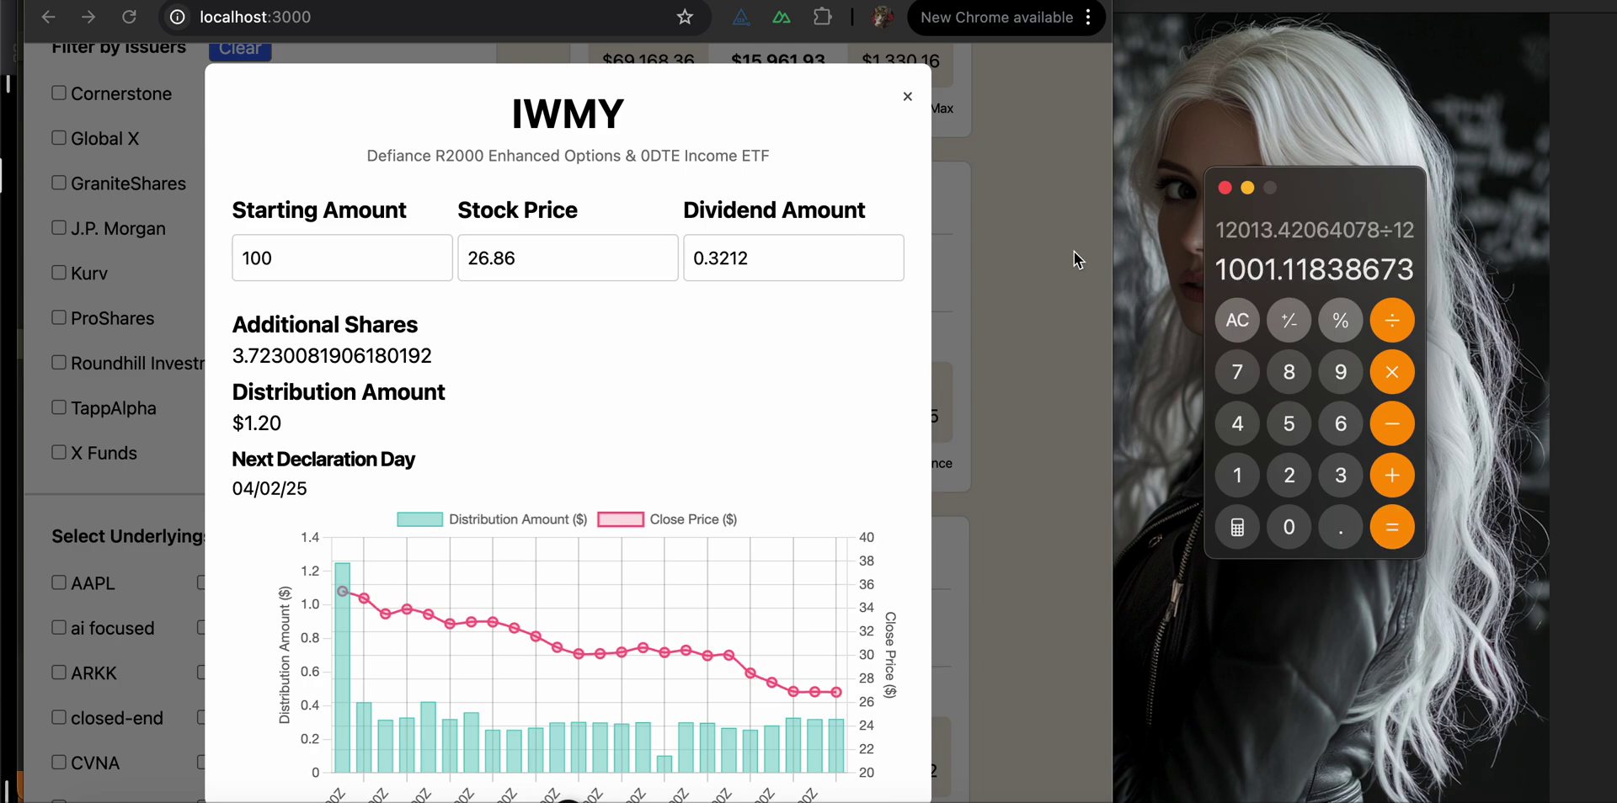
pyautogui.doubleClick(907, 101)
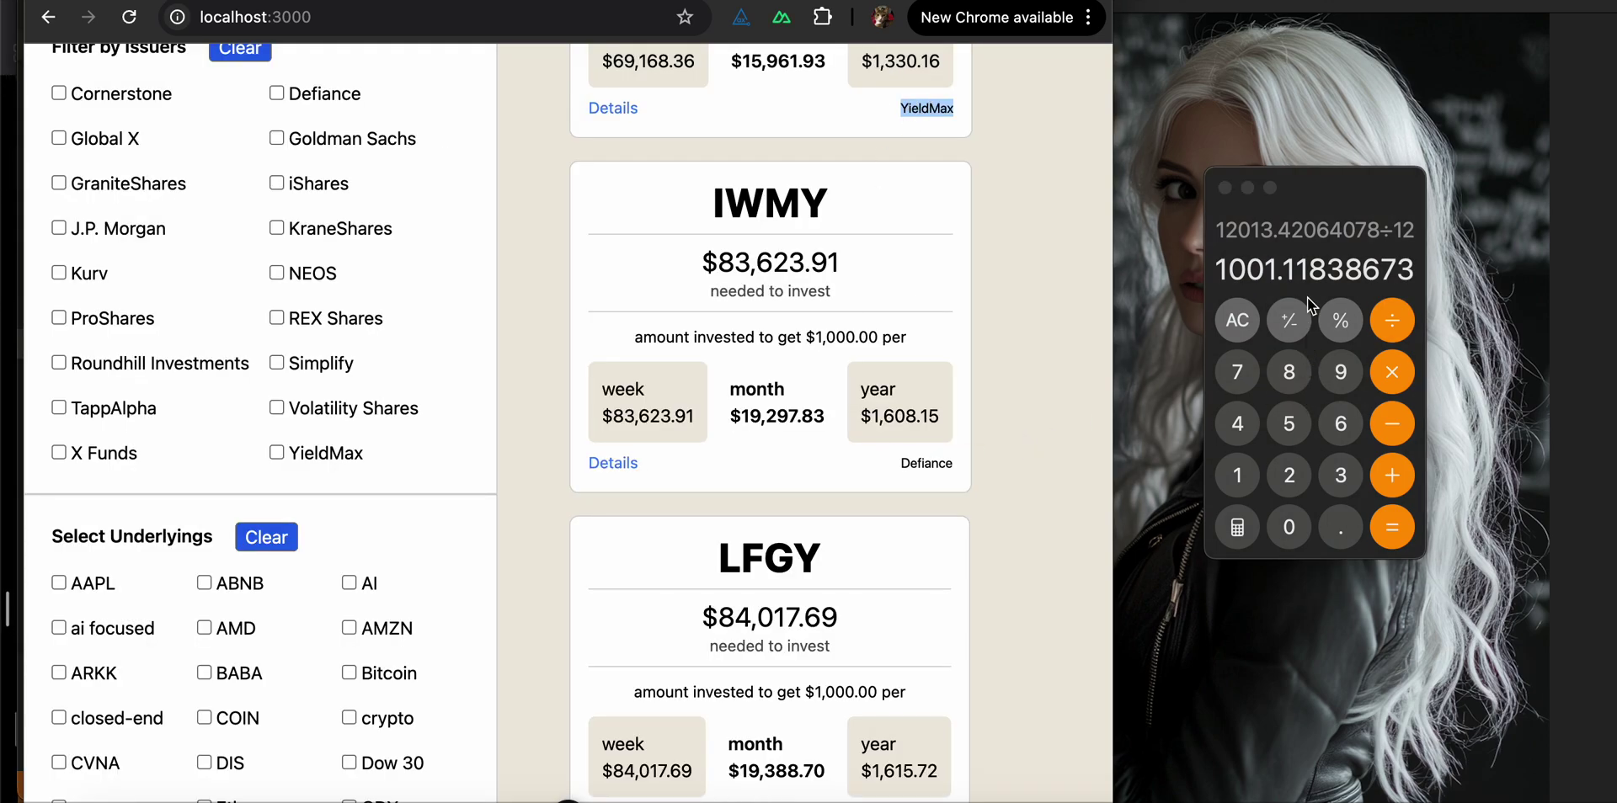
# Reset Calculator to 0 and divide IWMY's yearly 1608.15 by the 26.86 price
pyautogui.click(1301, 271)
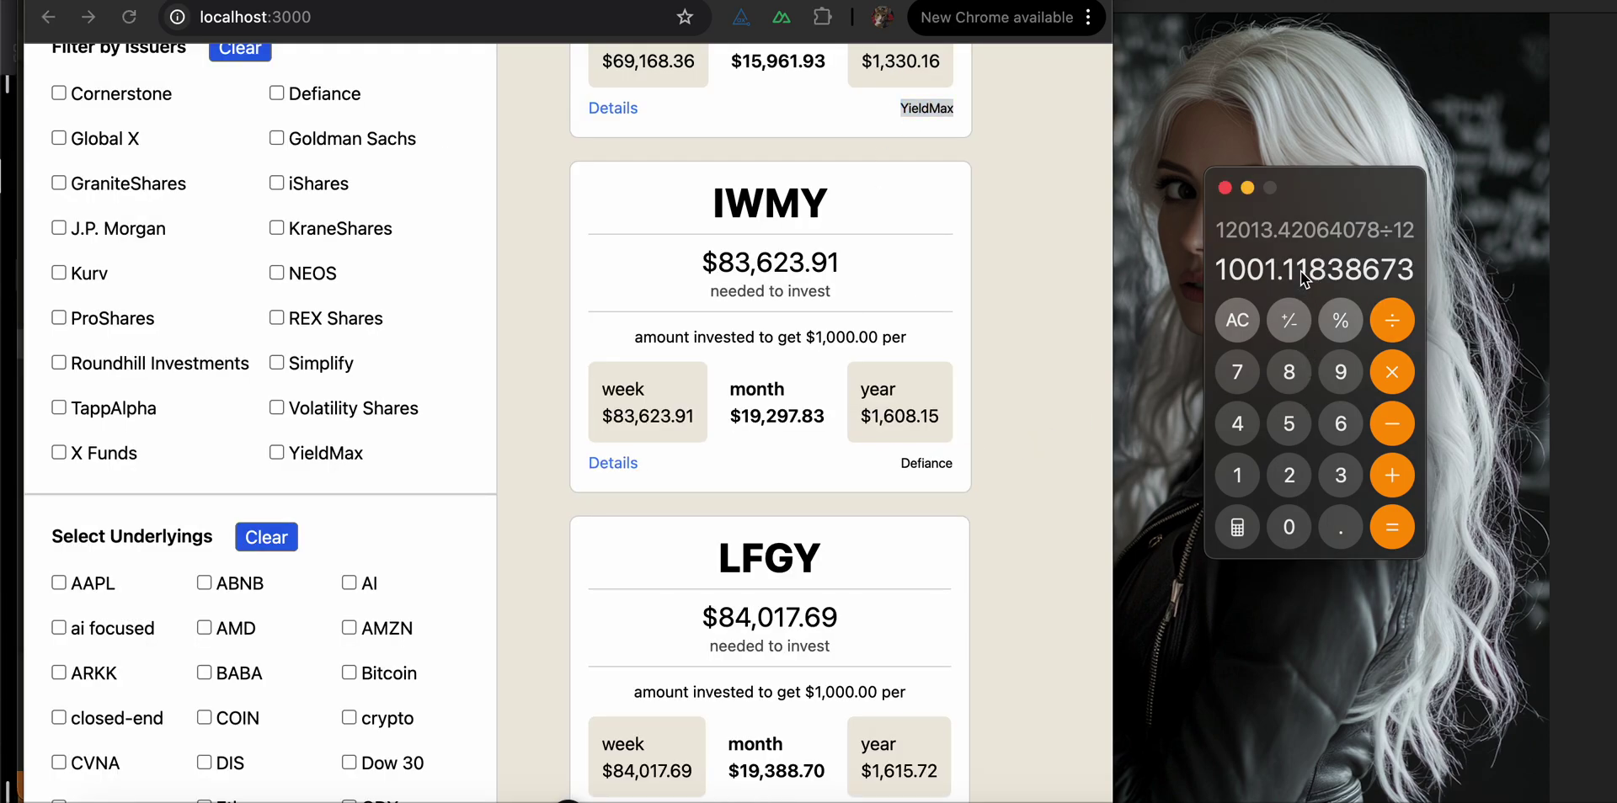
pyautogui.press('*')
pyautogui.press('0')
pyautogui.press('Return')
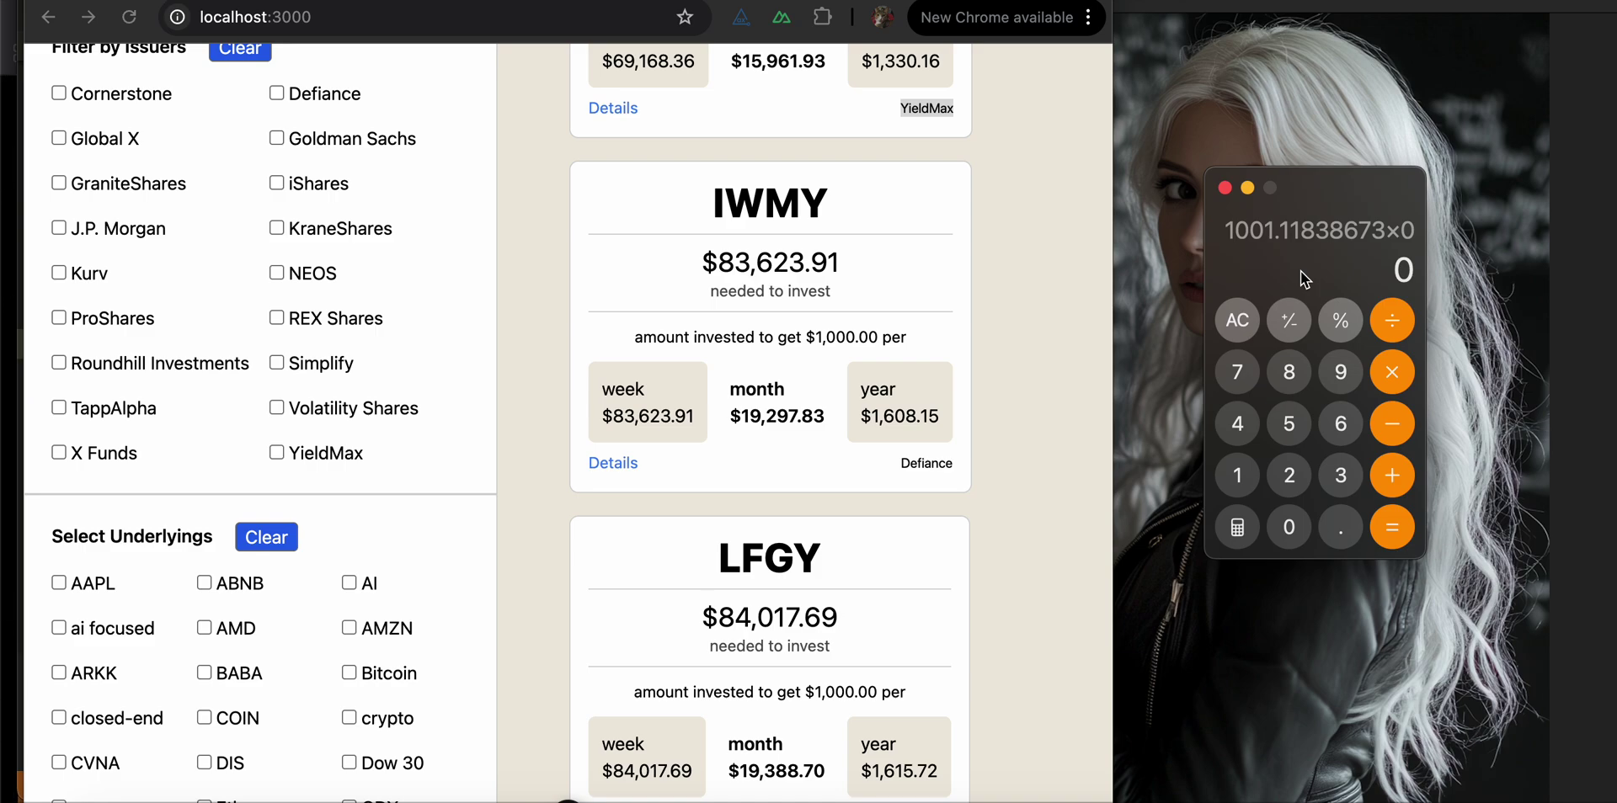
pyautogui.write('16')
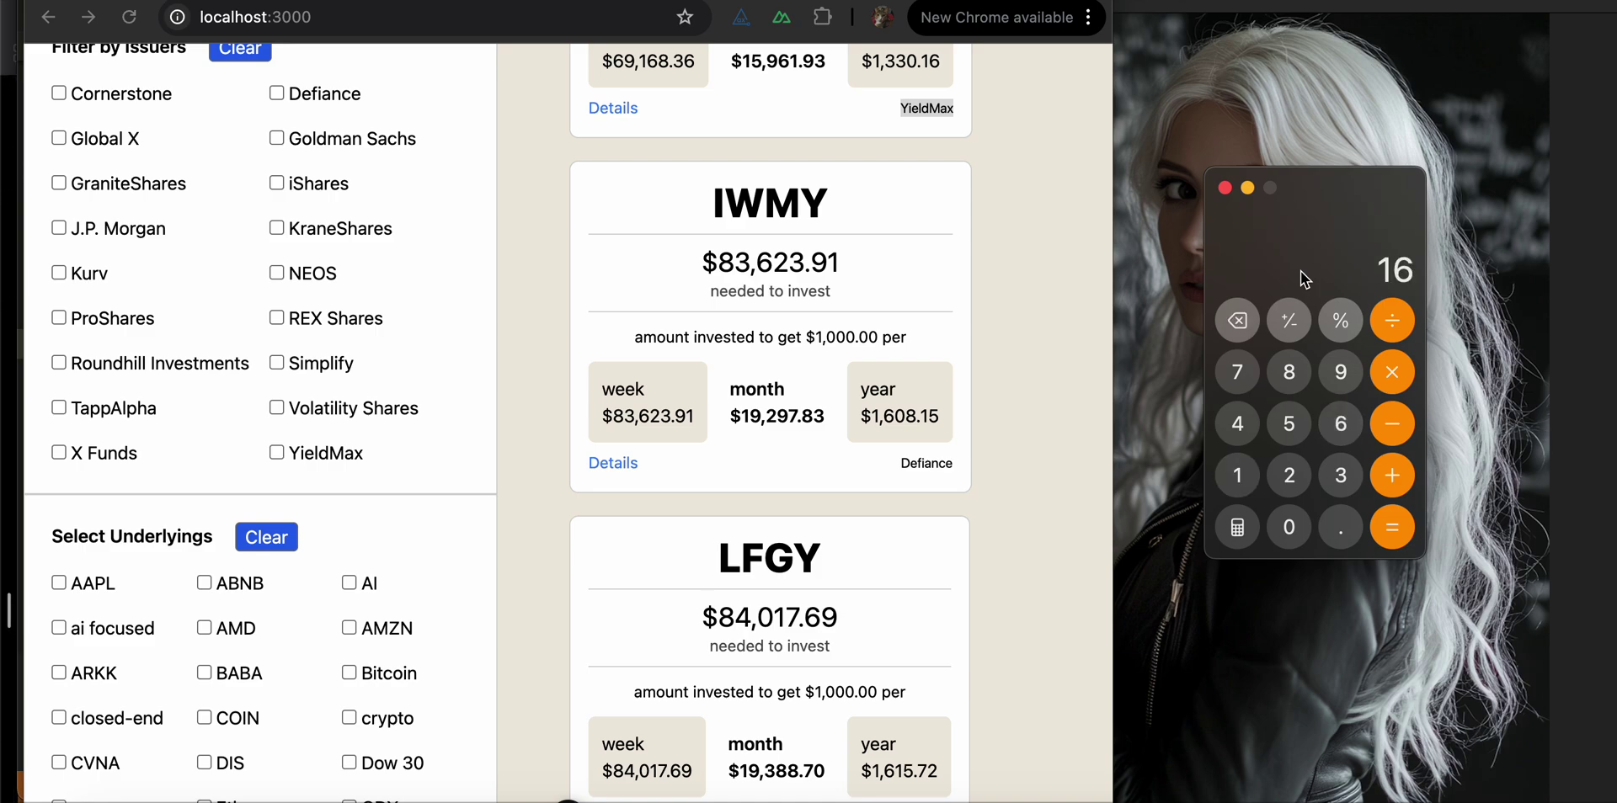
pyautogui.write('08')
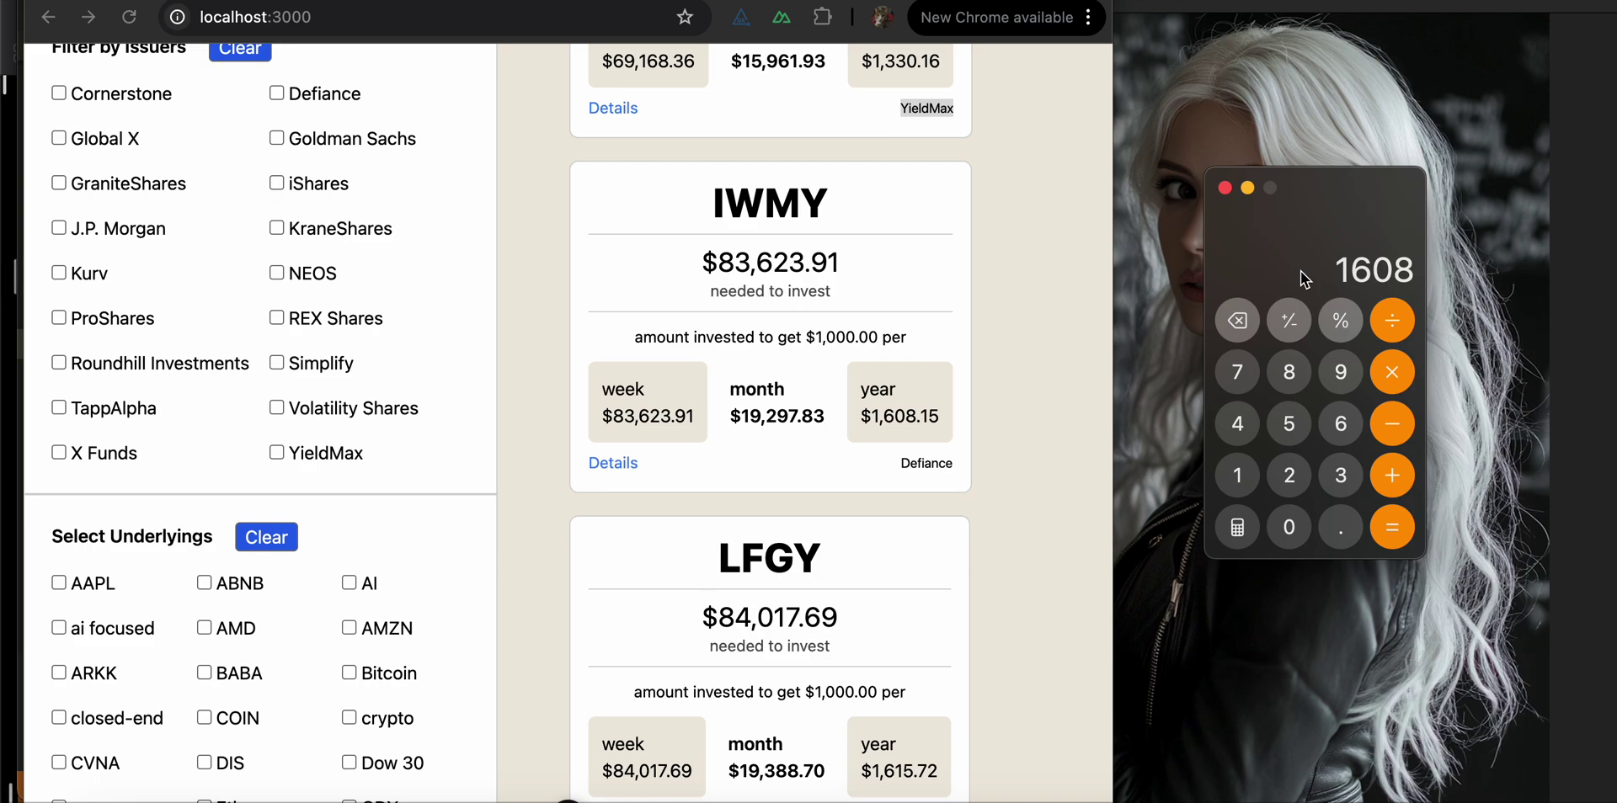
pyautogui.write('.15')
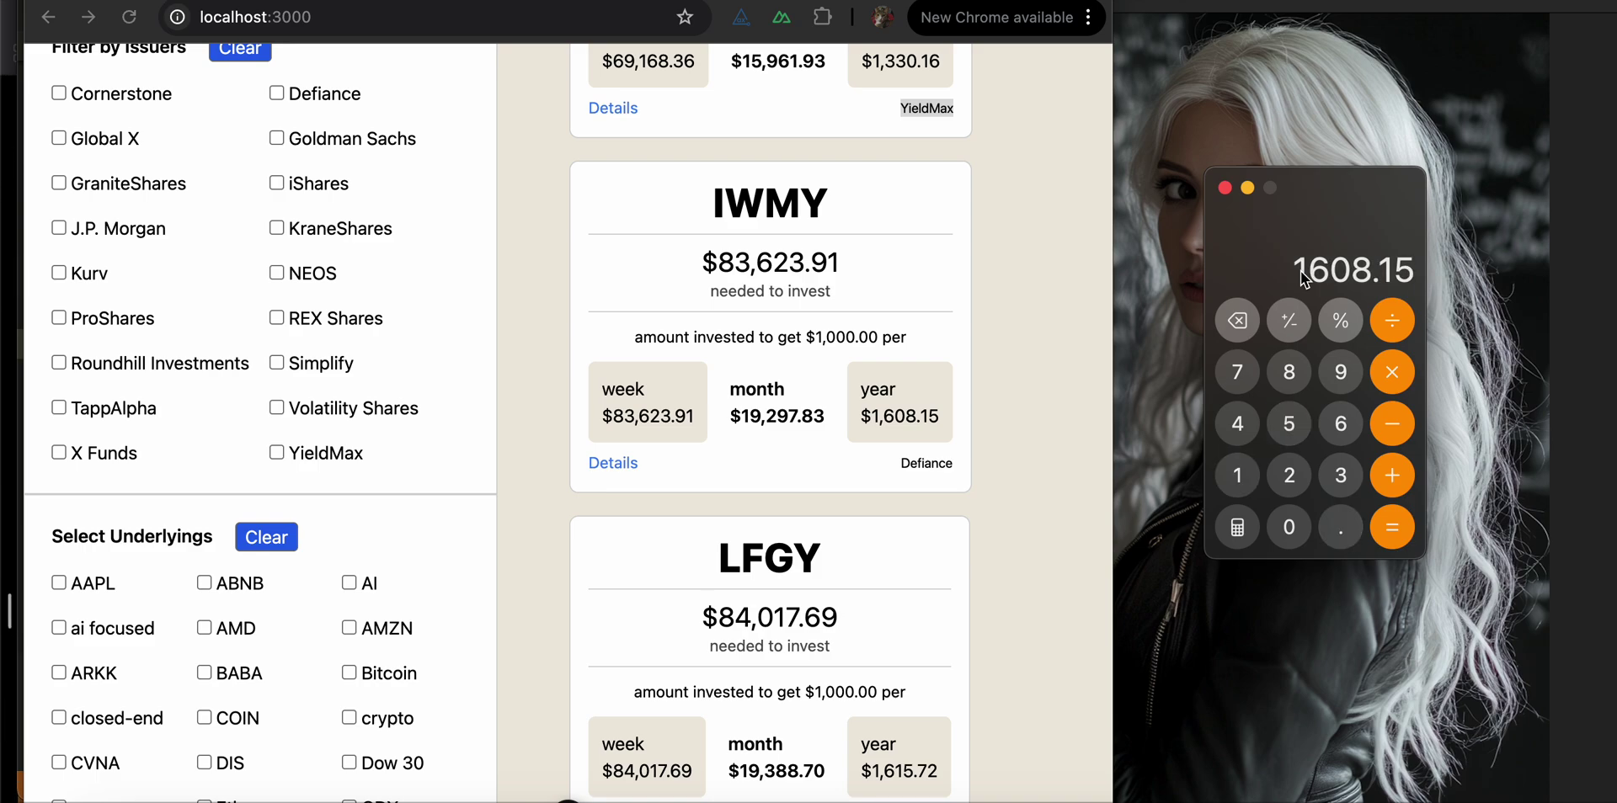
pyautogui.press('/')
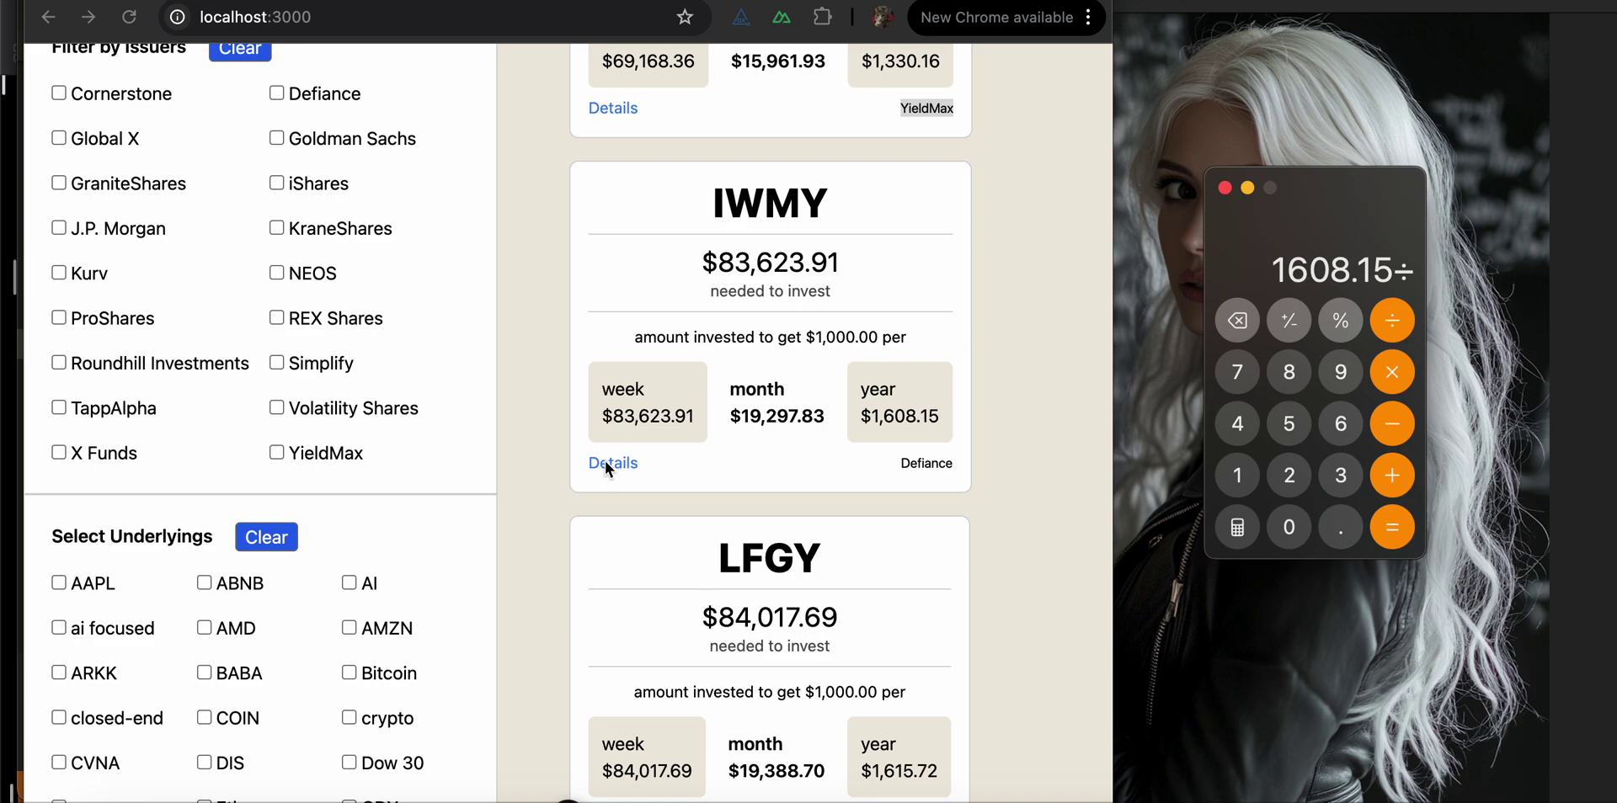
pyautogui.click(611, 465)
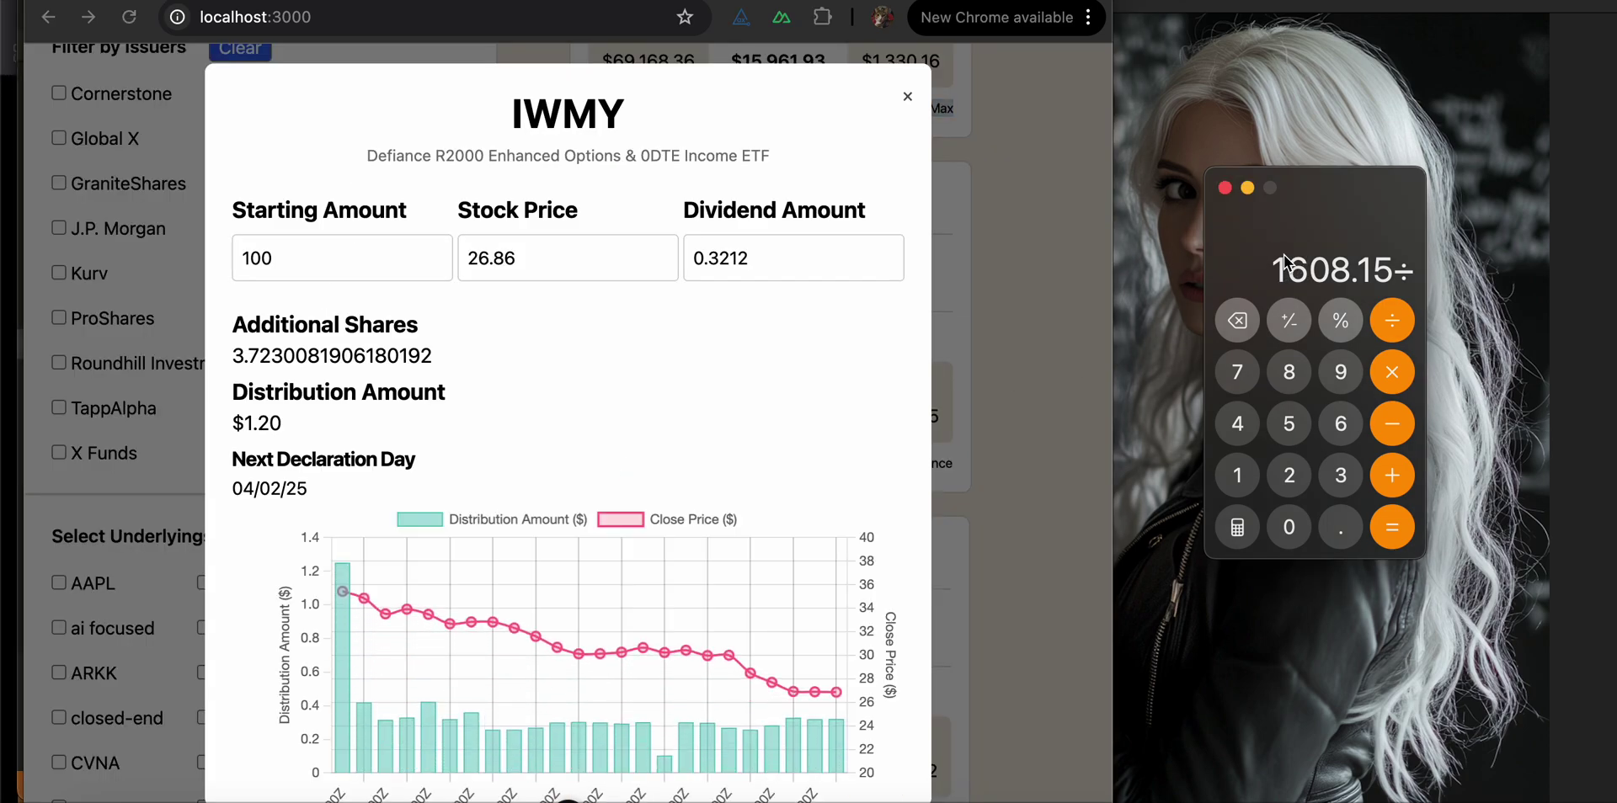
pyautogui.write('26.')
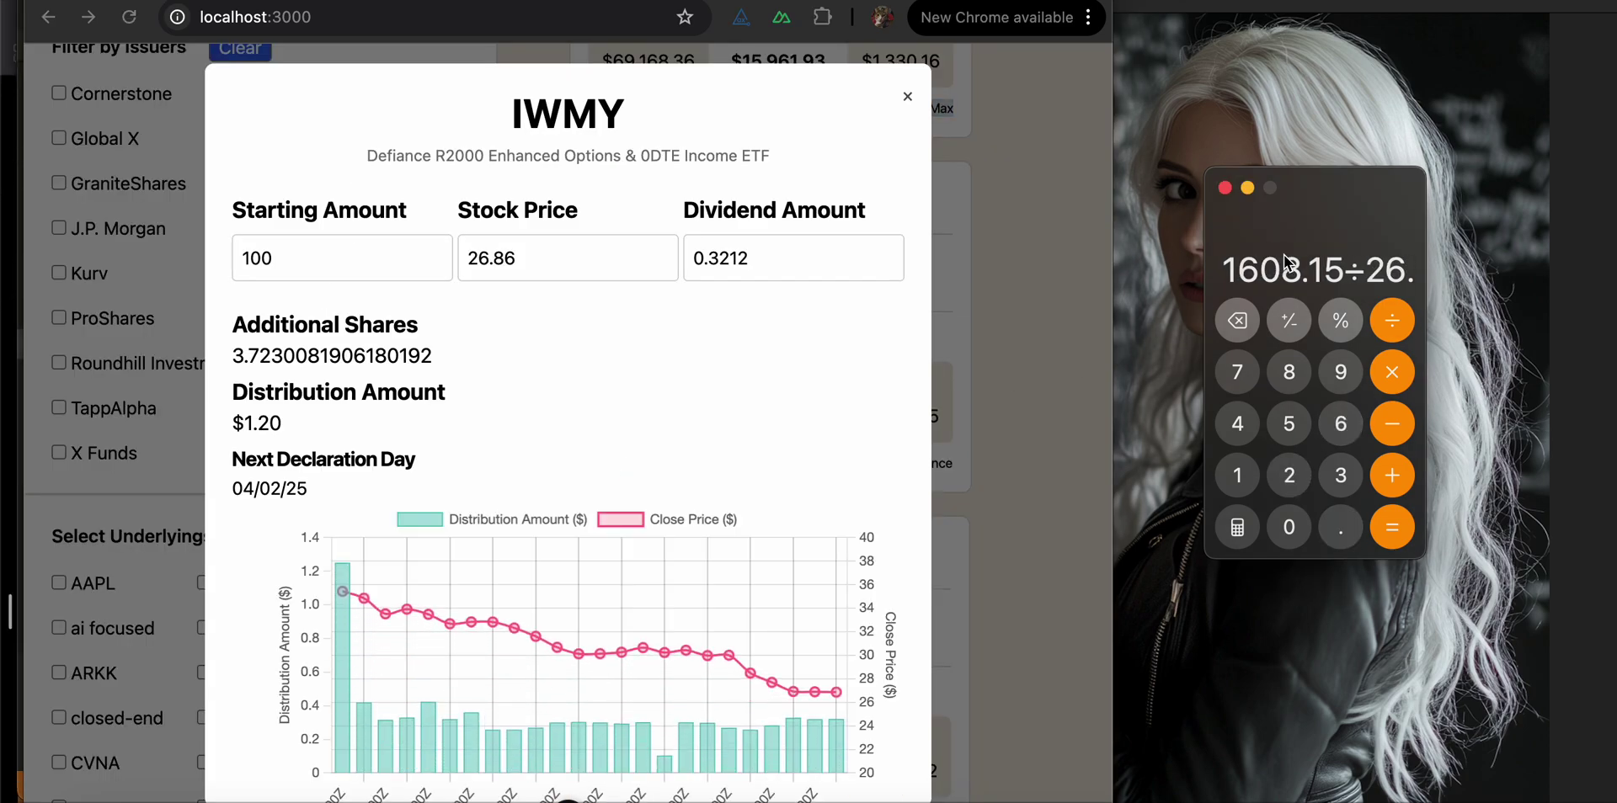
pyautogui.write('86')
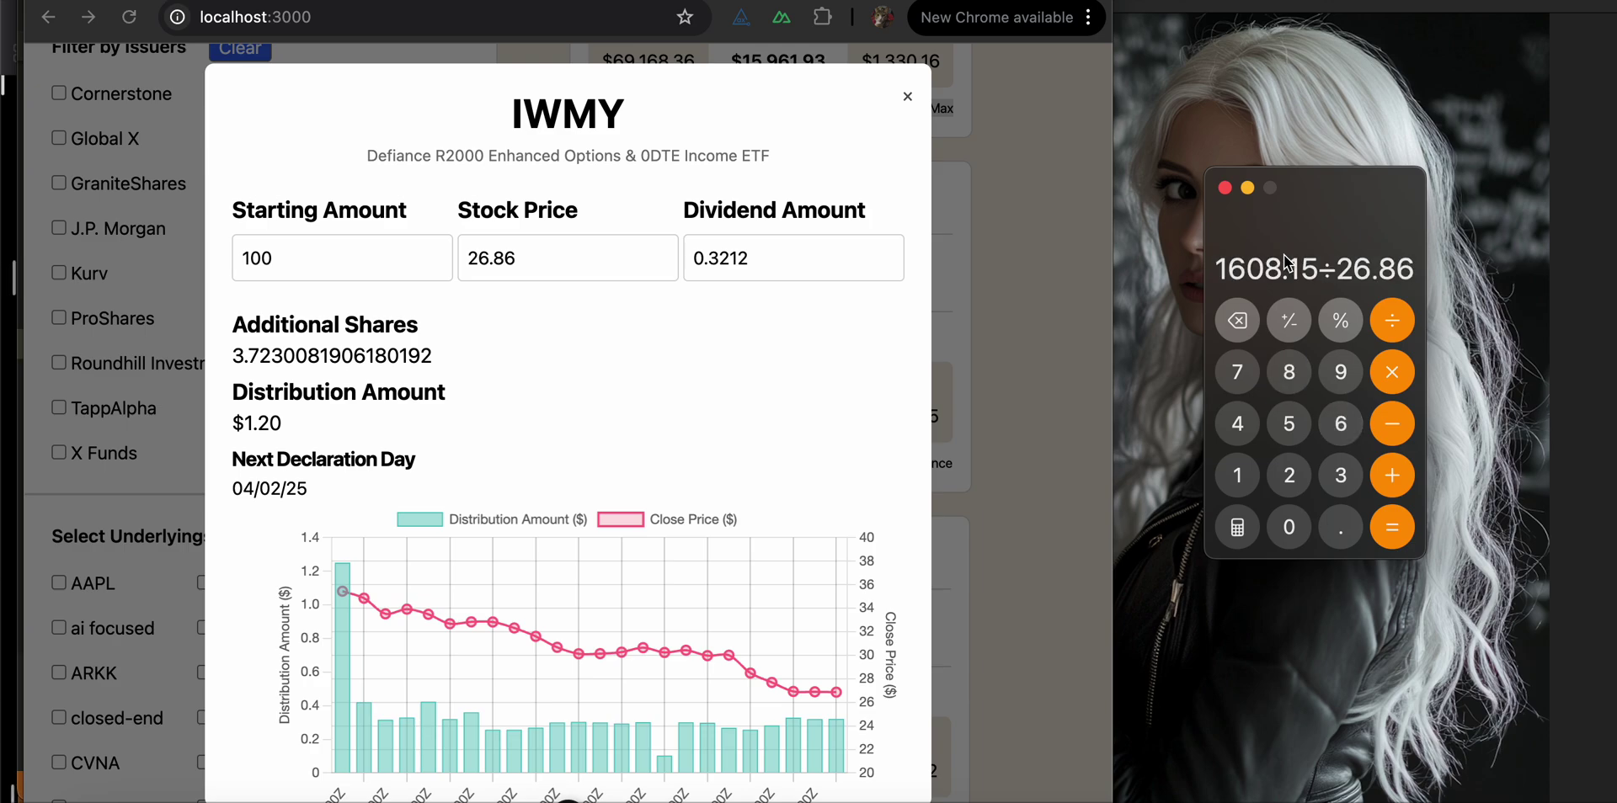
pyautogui.press('Return')
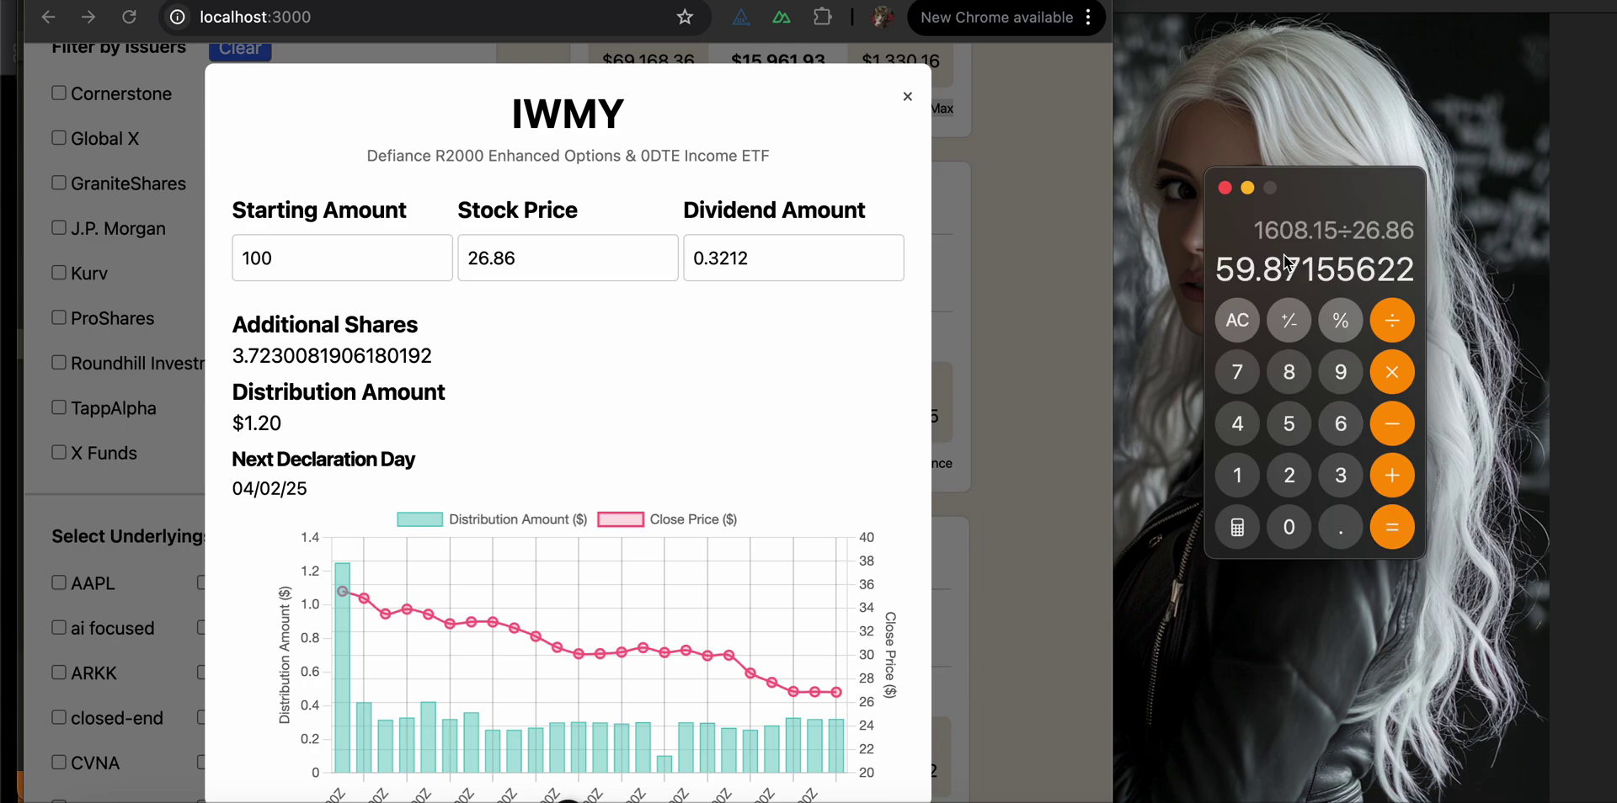
# Multiply by the 0.3212 dividend and by 52, giving about 999.9987
pyautogui.write('*')
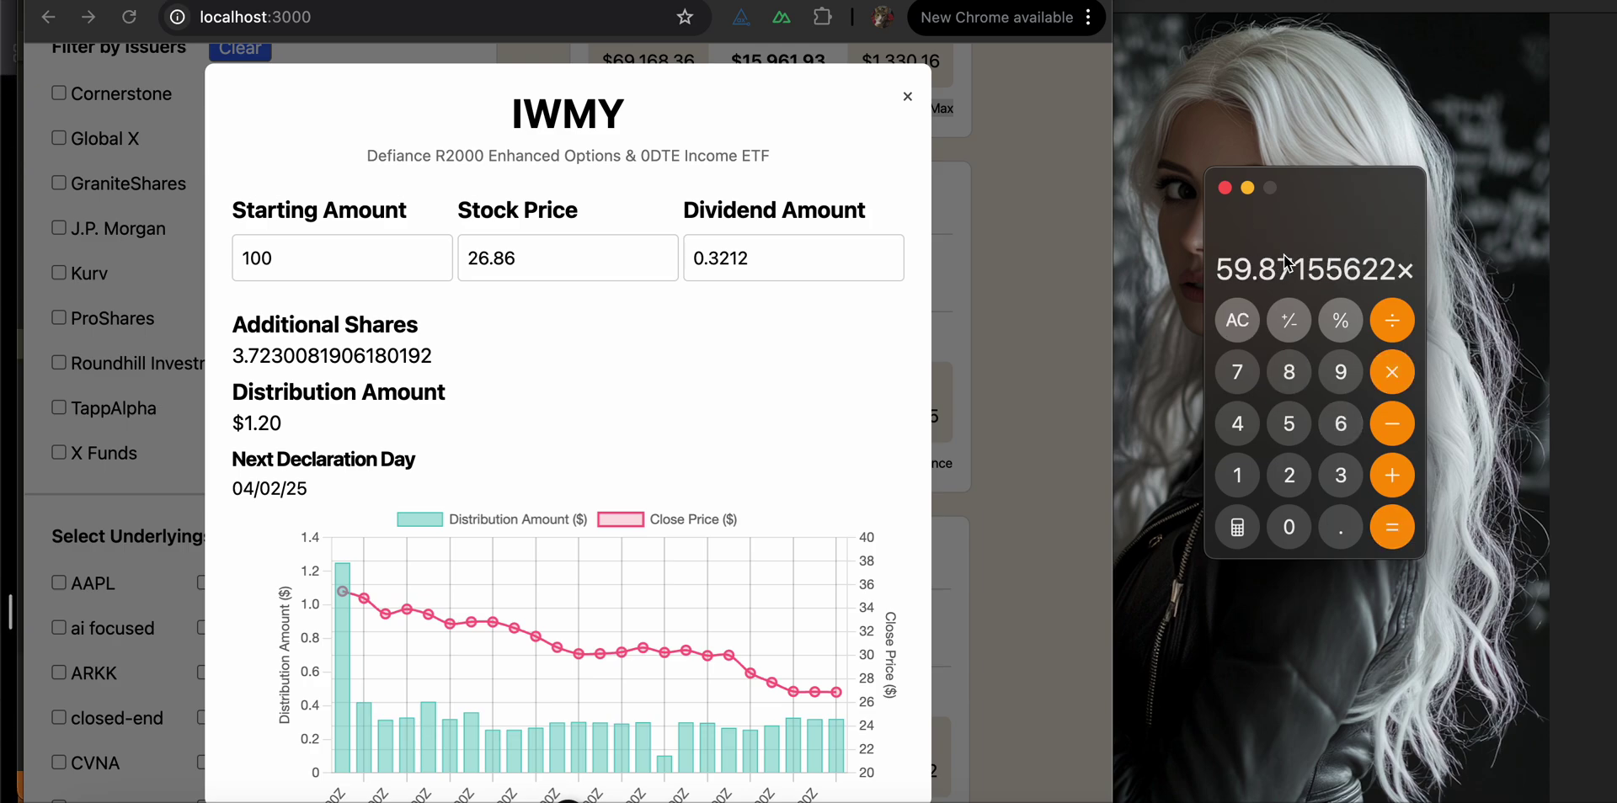
pyautogui.write('0.3212')
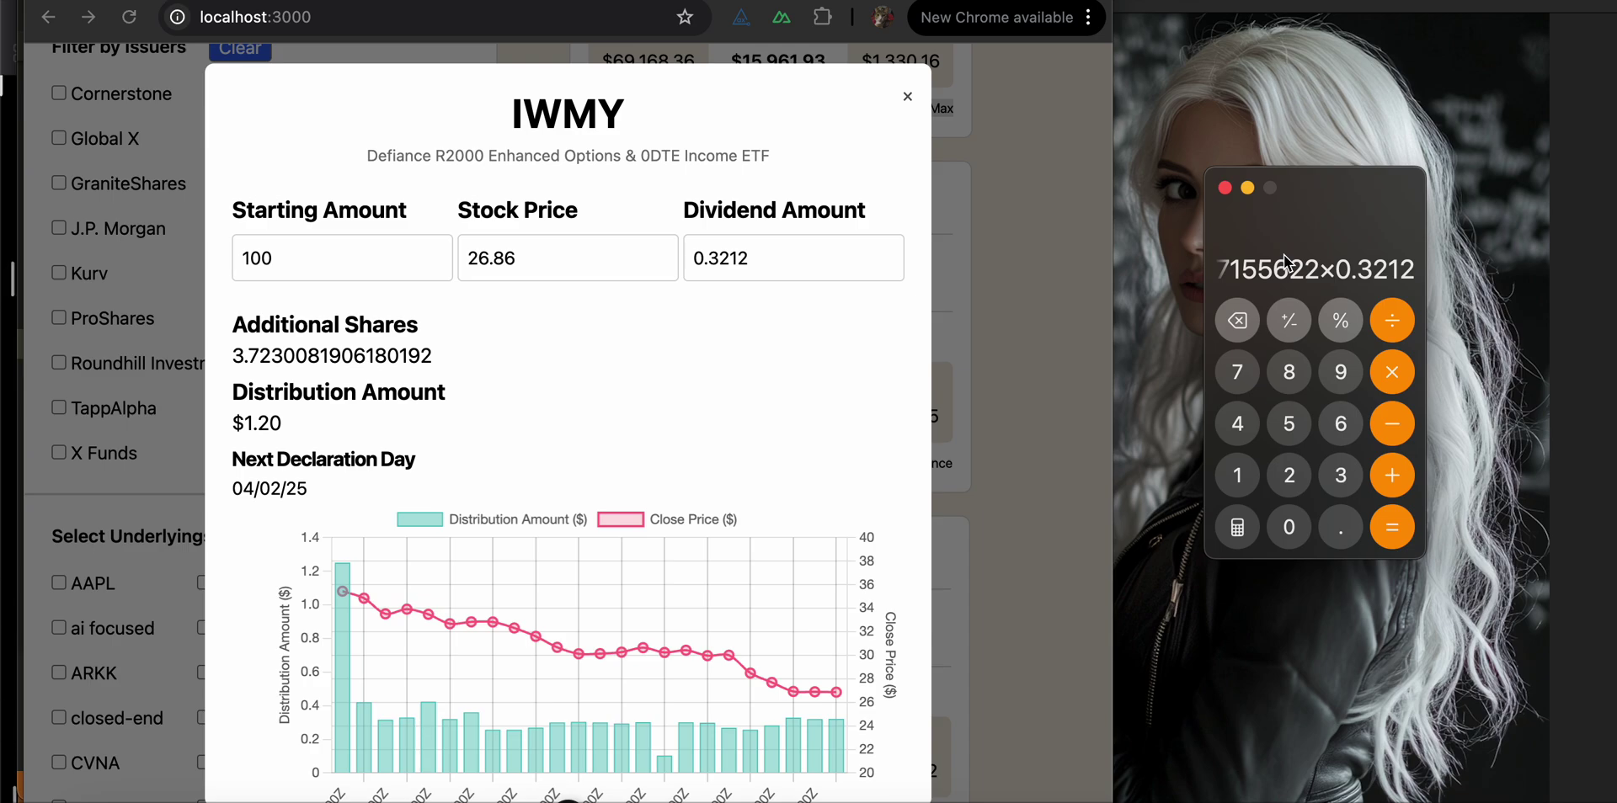
pyautogui.press('Return')
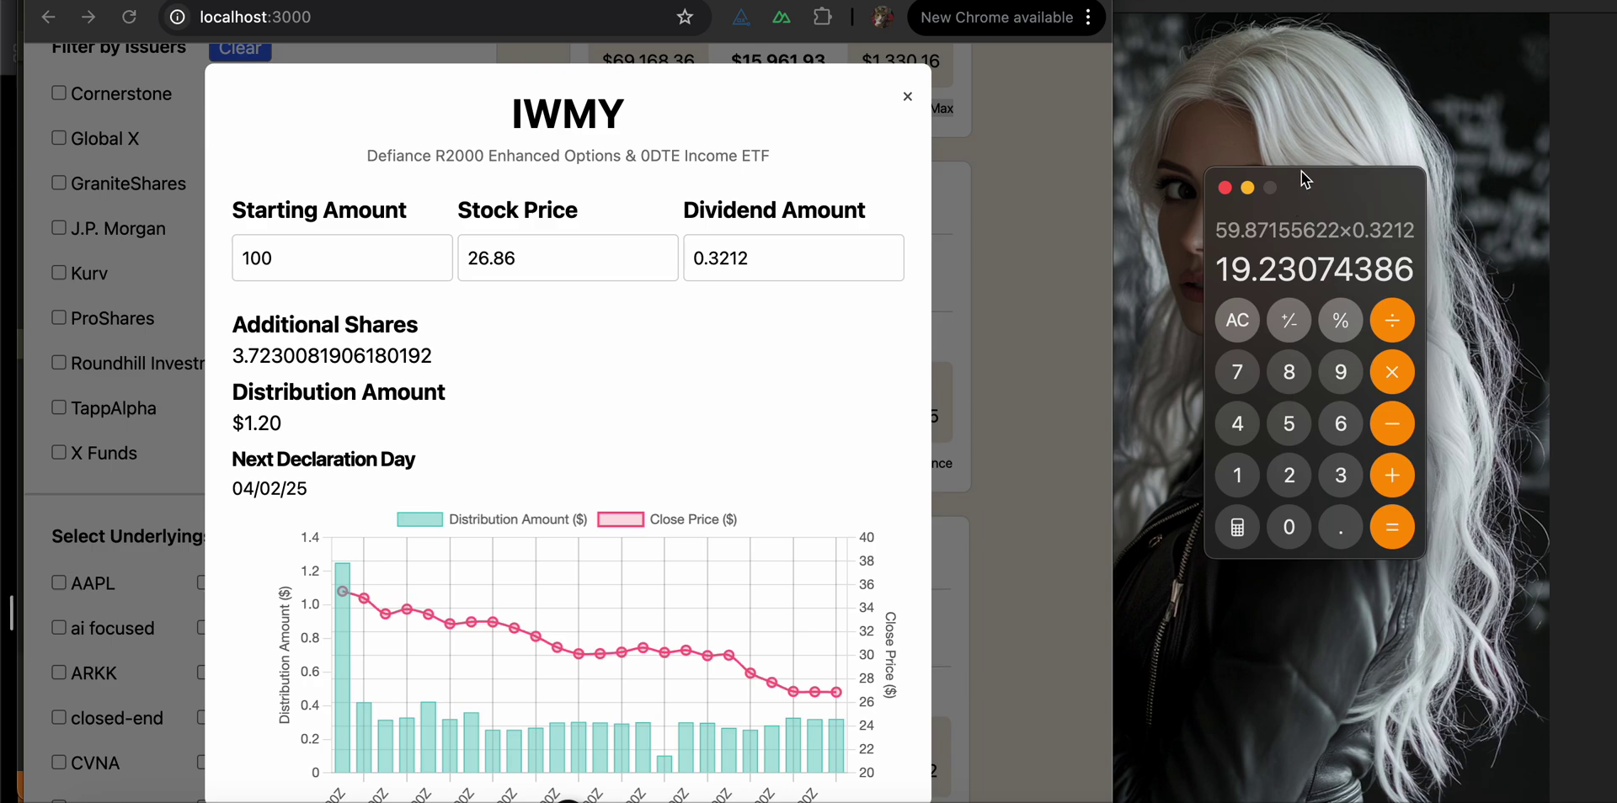
pyautogui.press('*')
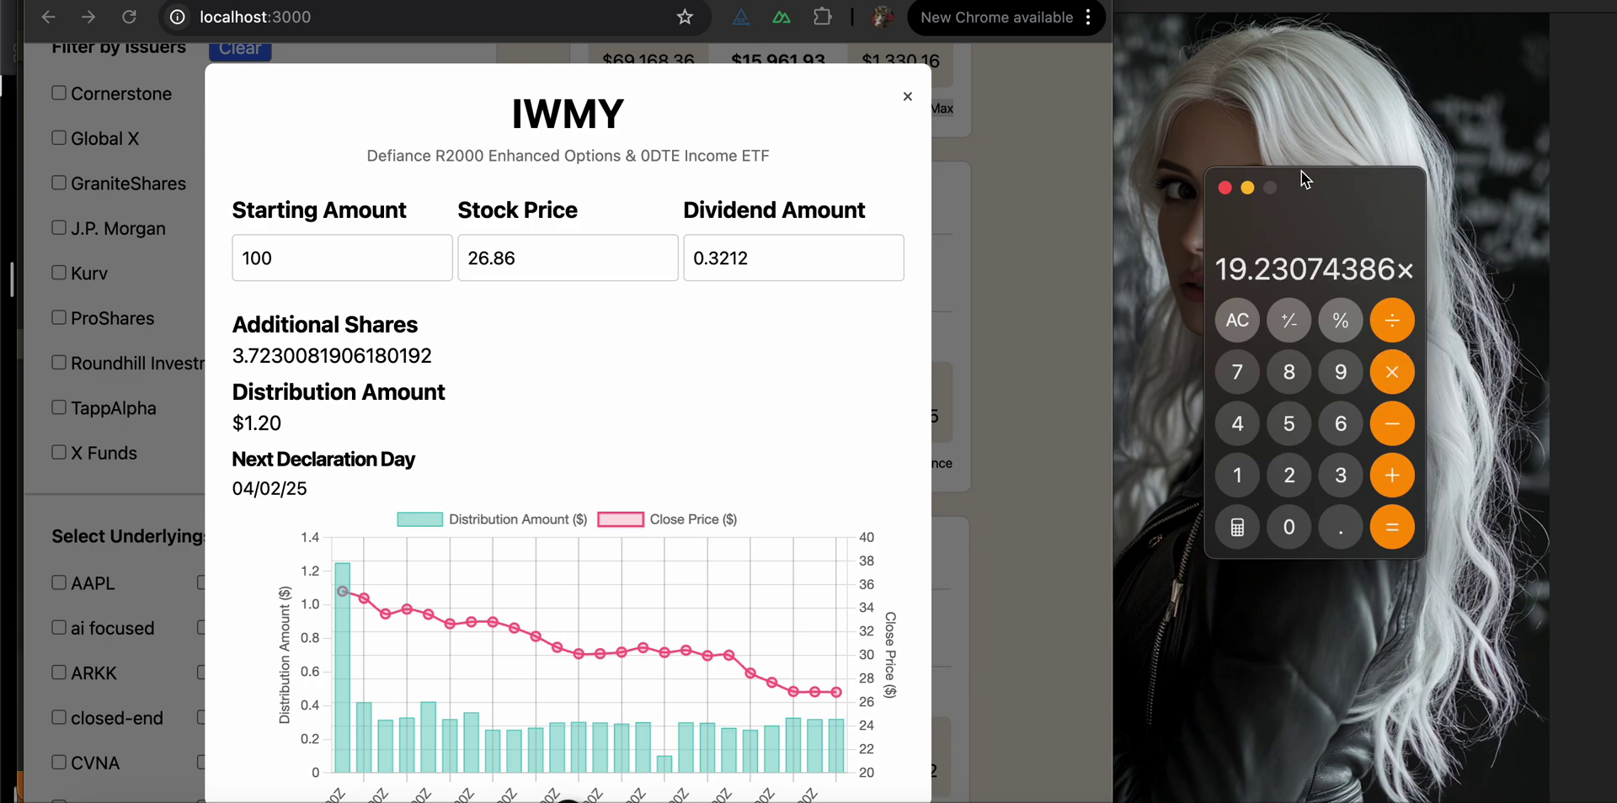
pyautogui.write('52')
pyautogui.press('Return')
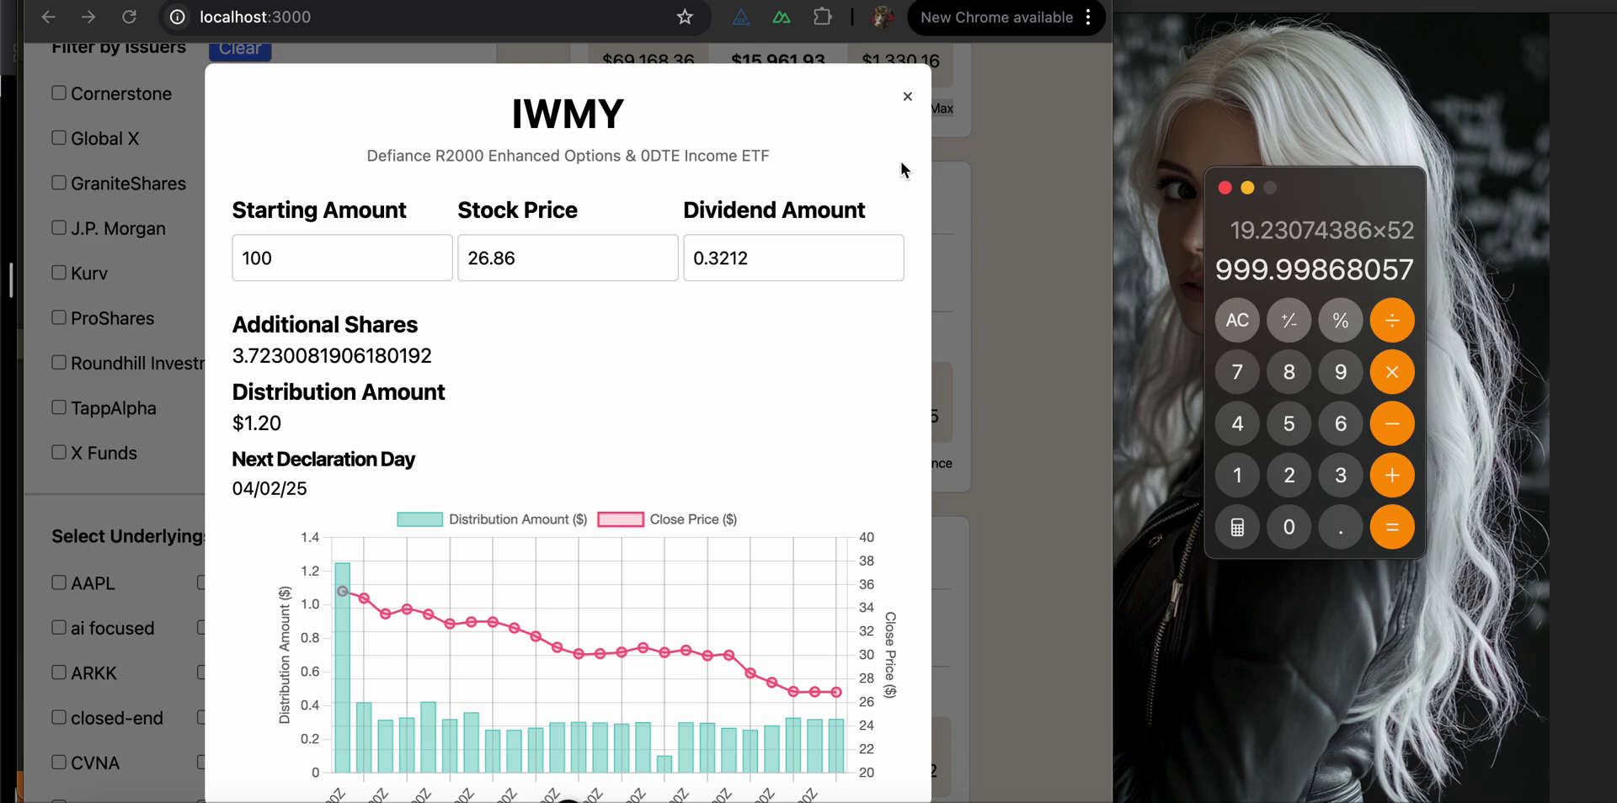
# Close IWMY's details and scroll the card list down to SNOY's $81,734.20 weekly card
pyautogui.doubleClick(908, 96)
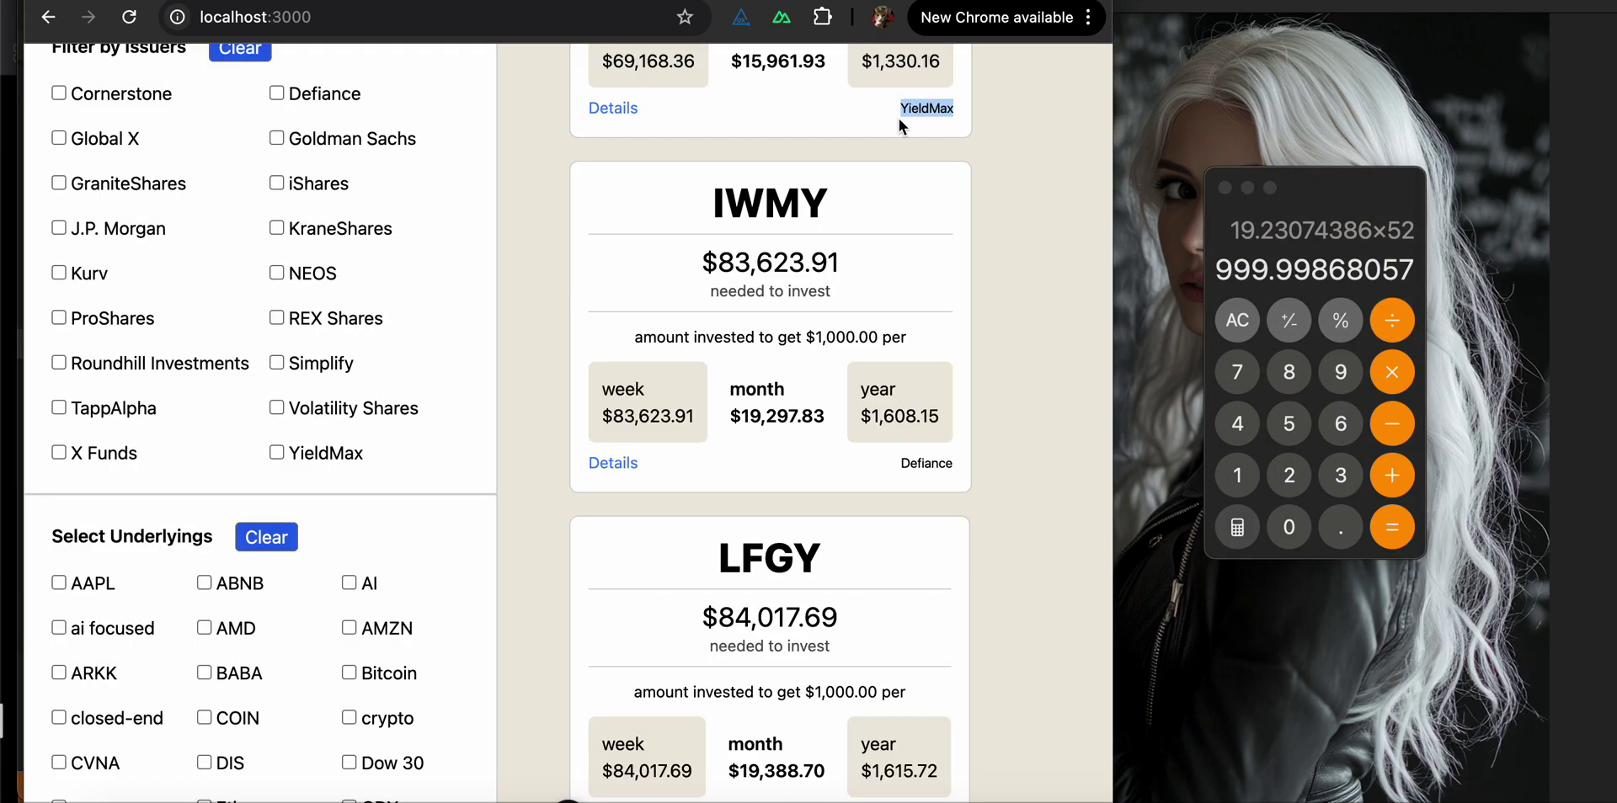
pyautogui.scroll(-7, 837, 315)
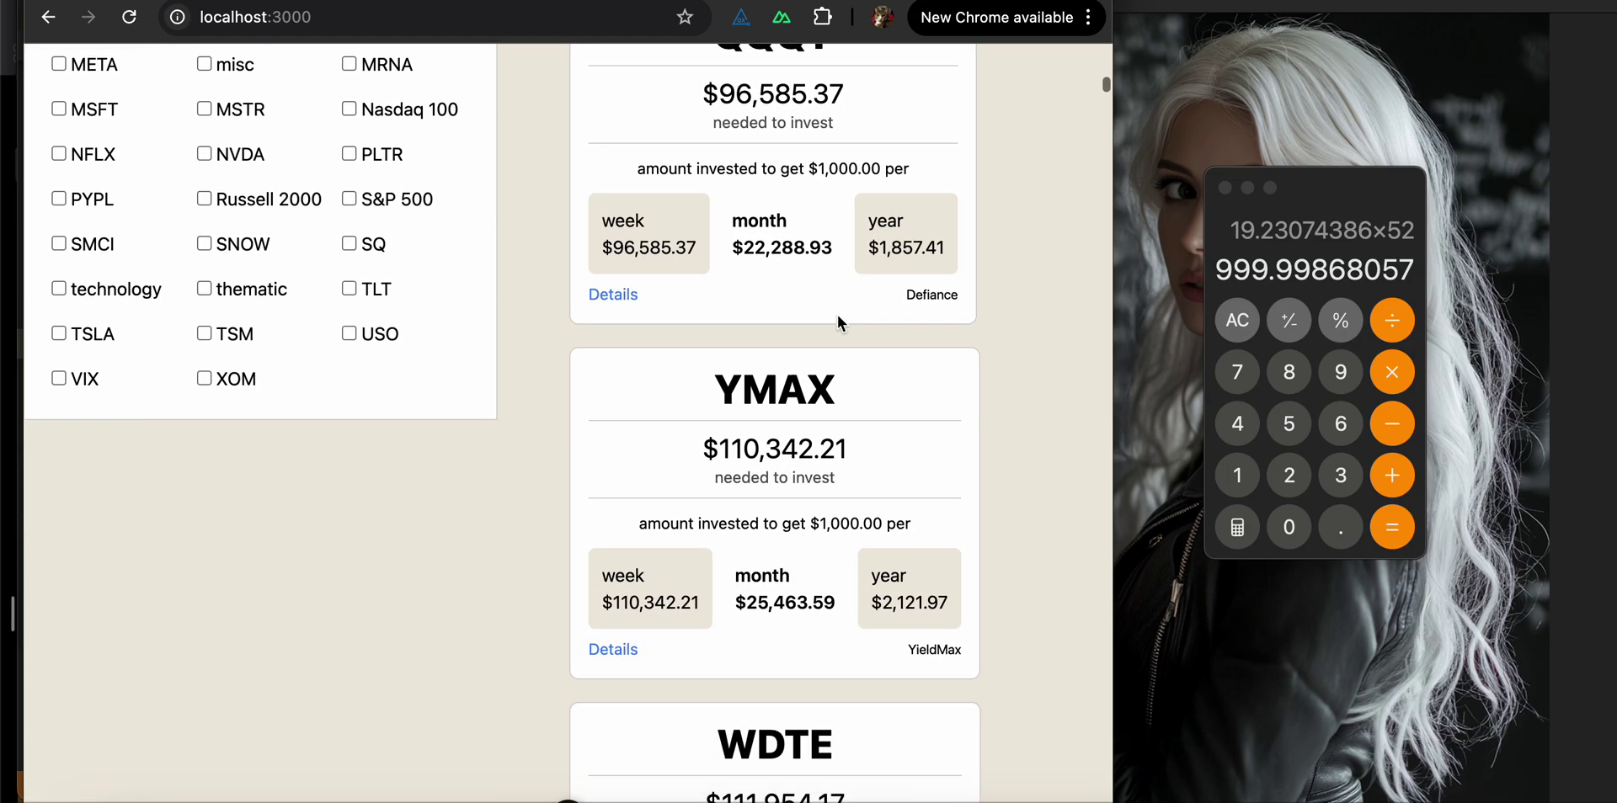
pyautogui.scroll(-15, 839, 320)
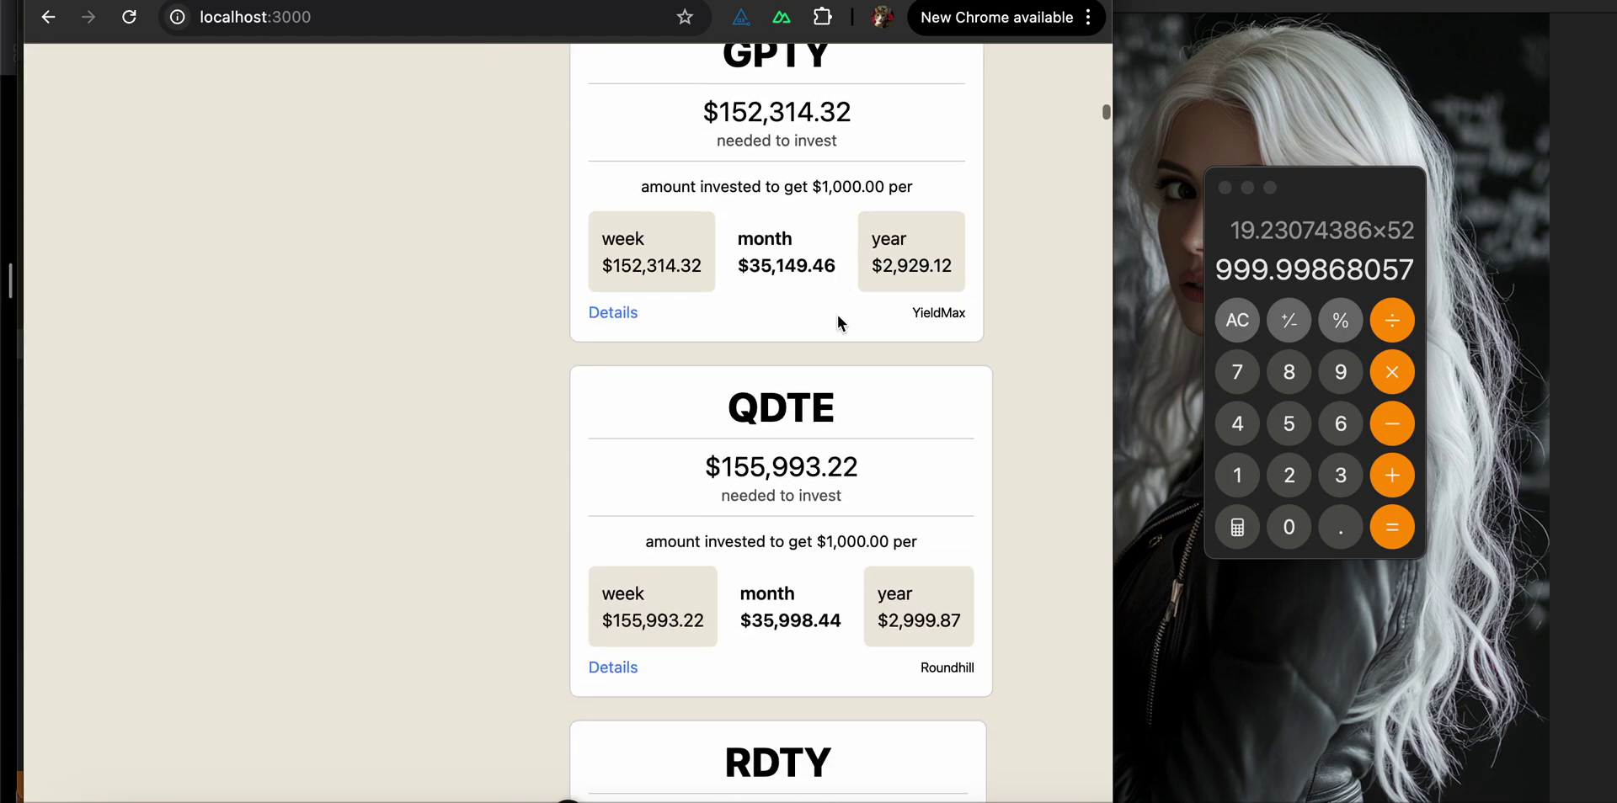
pyautogui.scroll(-20, 839, 323)
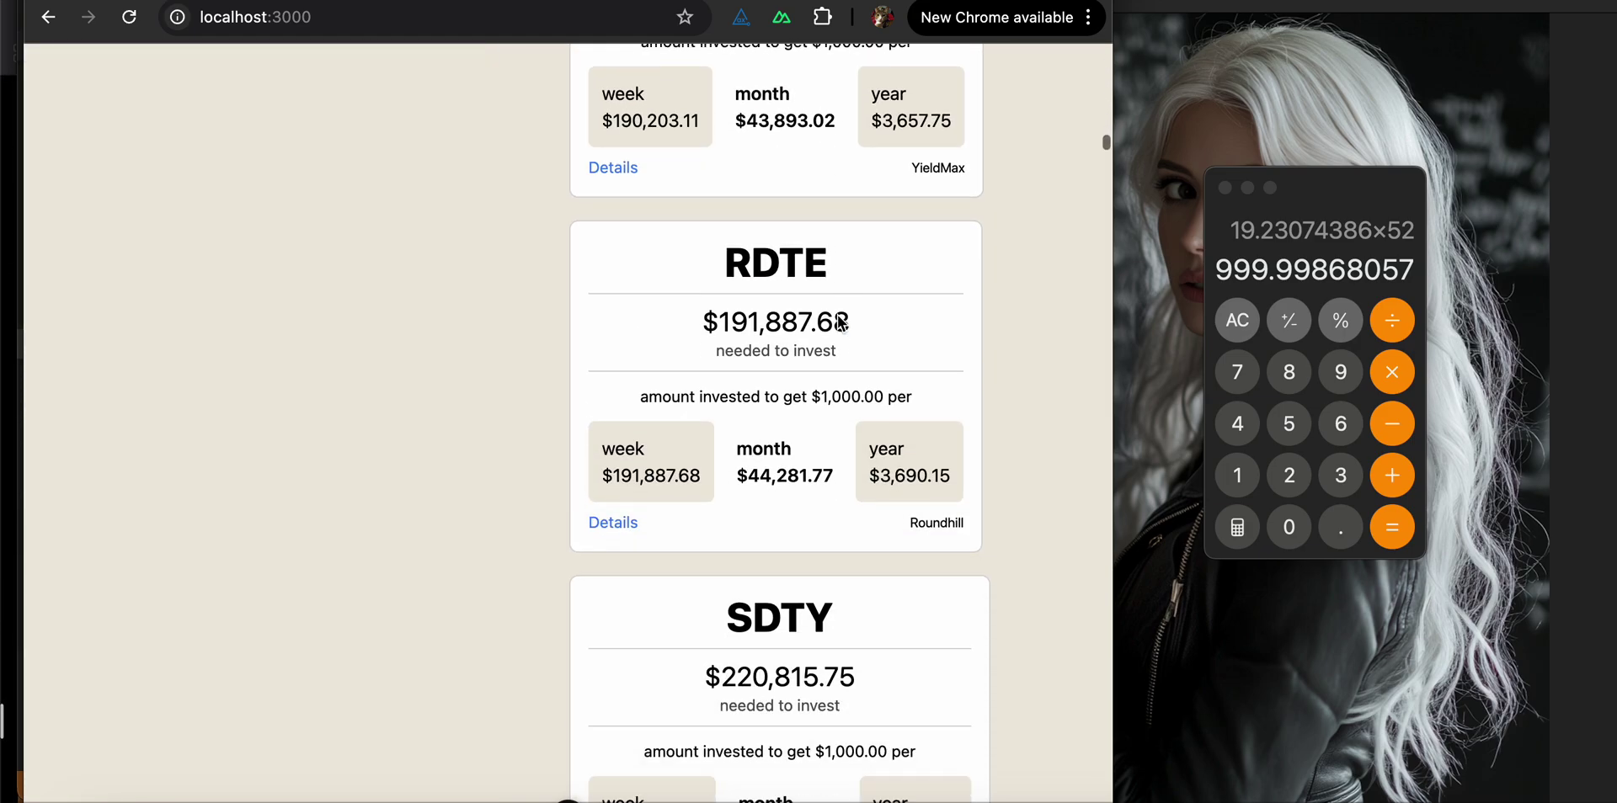
pyautogui.scroll(-15, 840, 321)
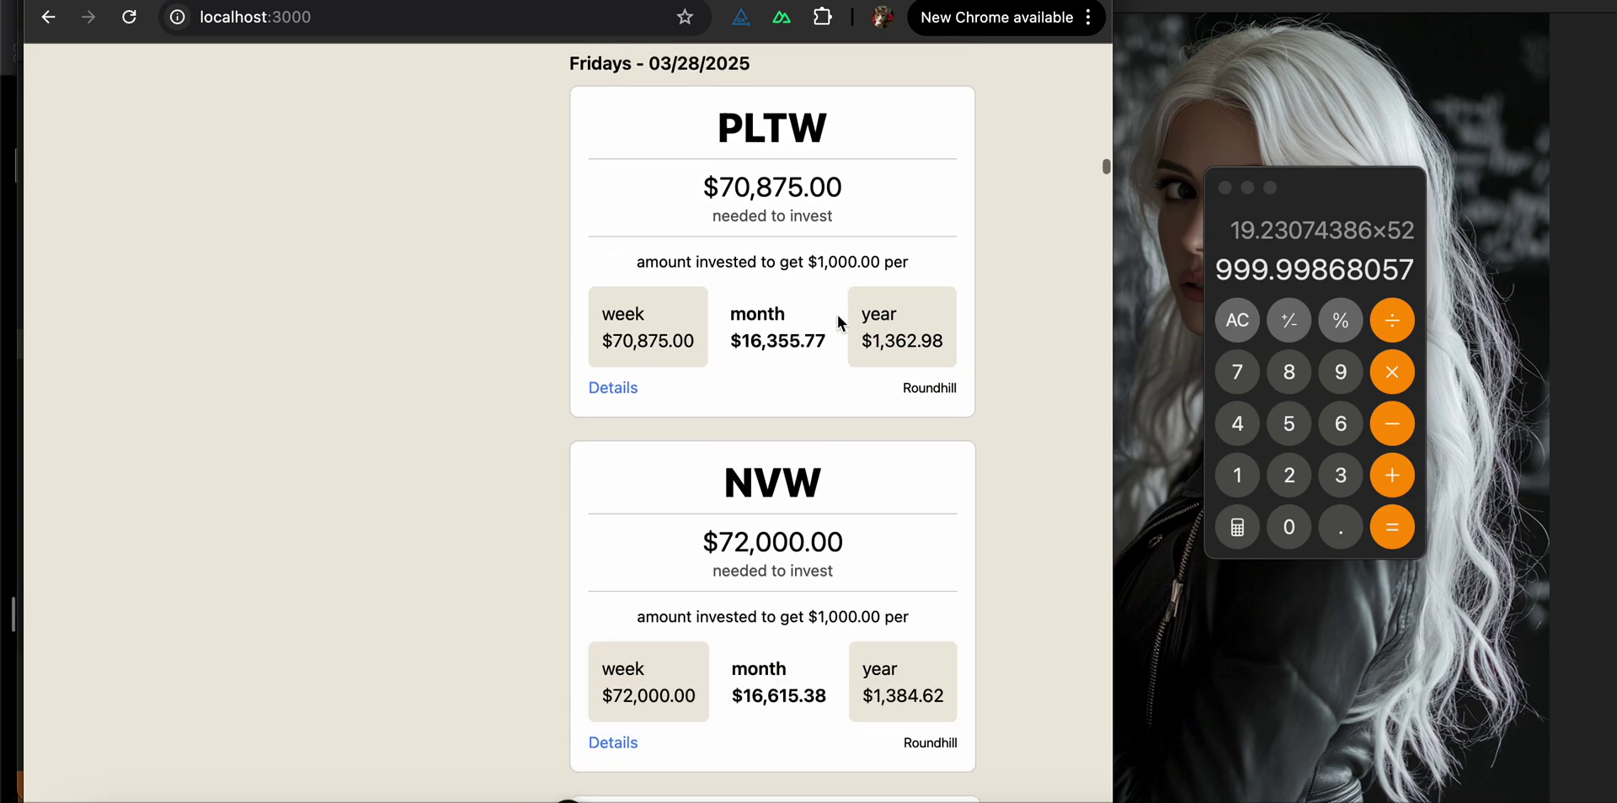
pyautogui.scroll(-15, 839, 322)
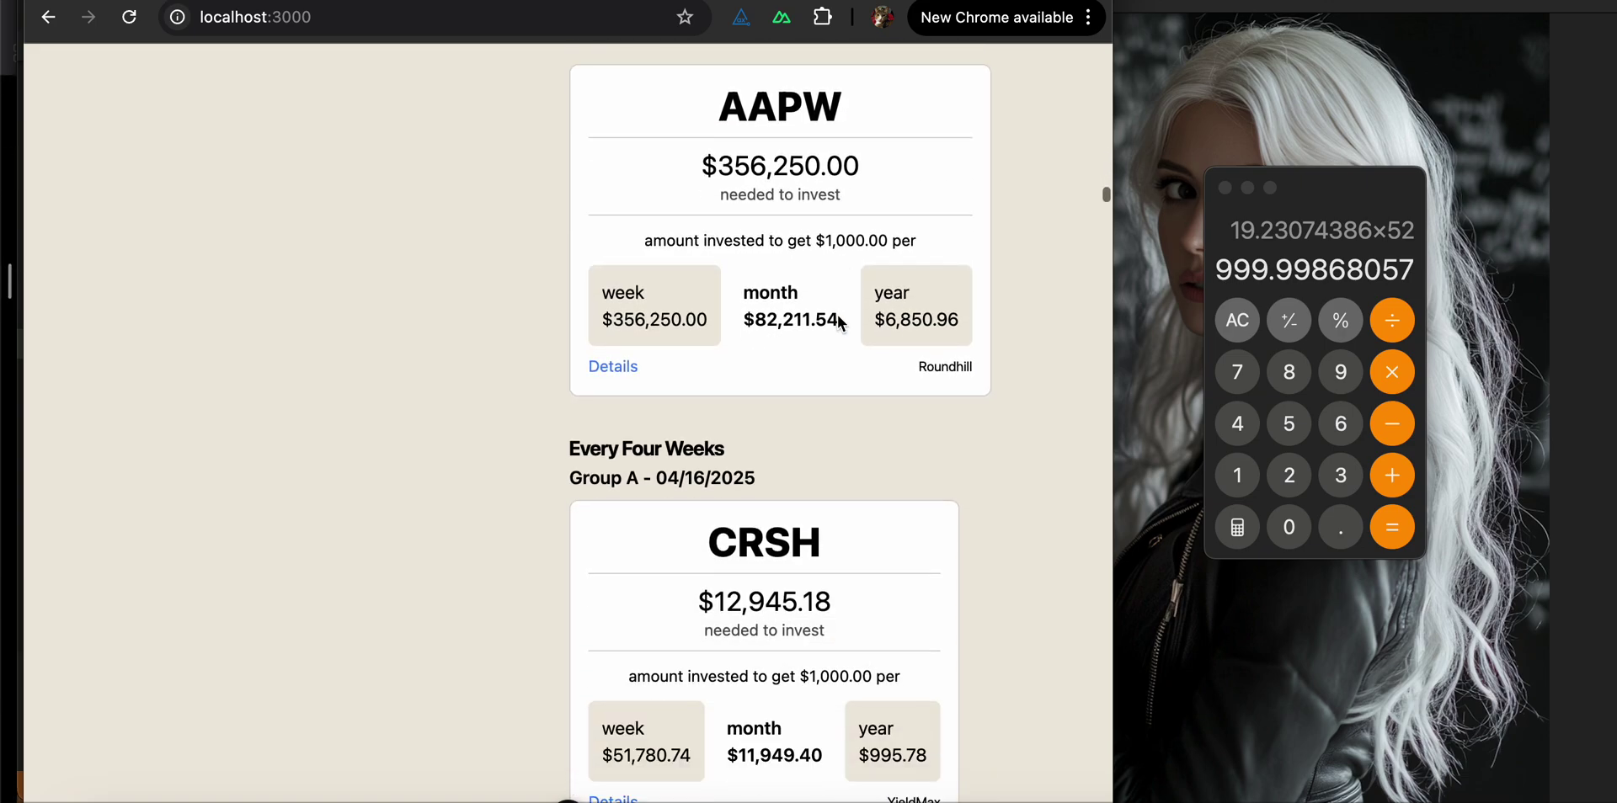
pyautogui.scroll(-3, 837, 321)
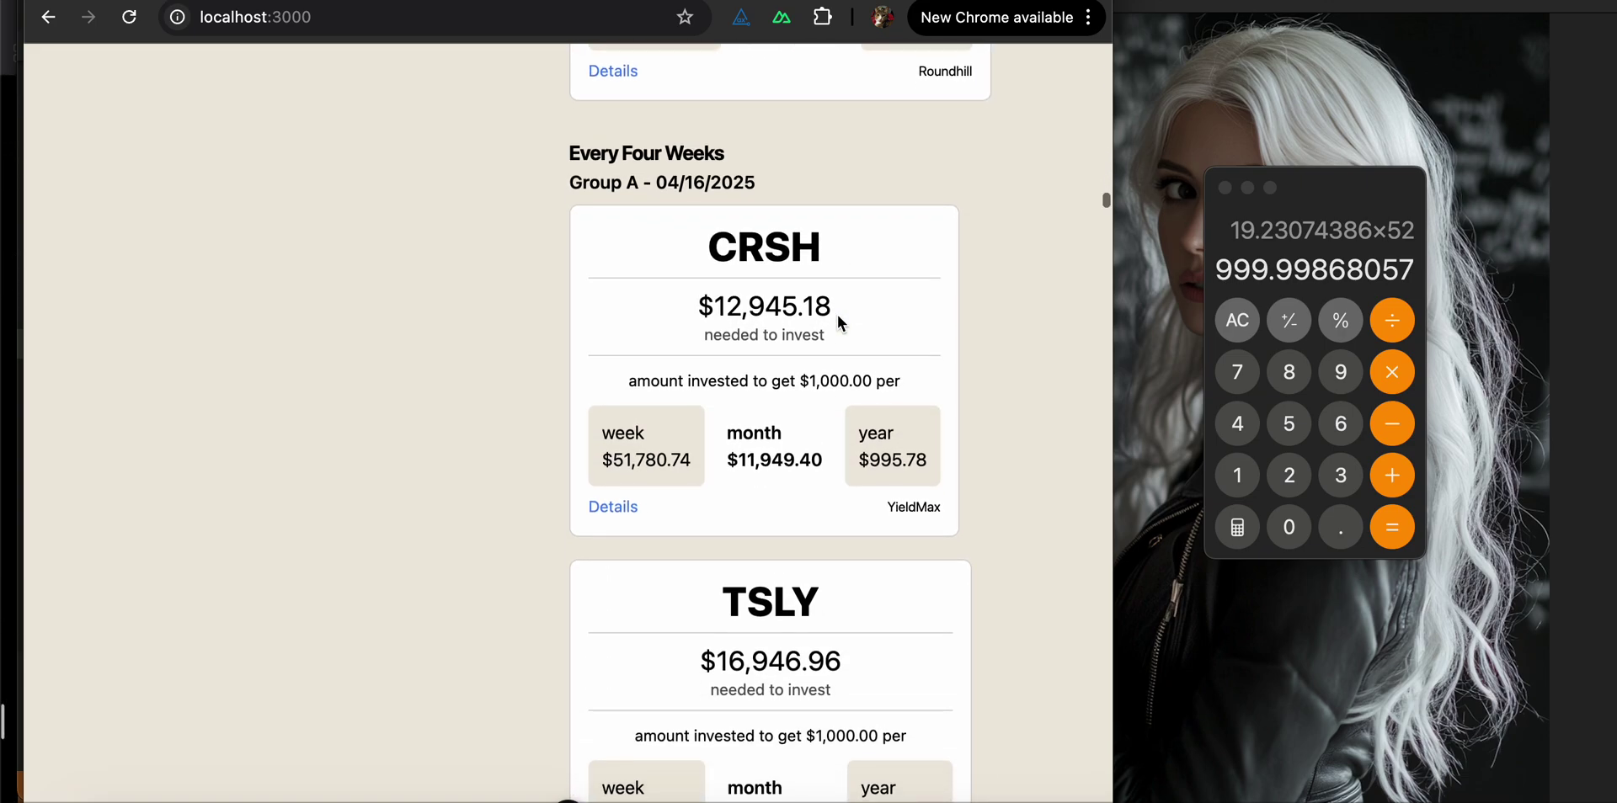
pyautogui.scroll(-2, 838, 319)
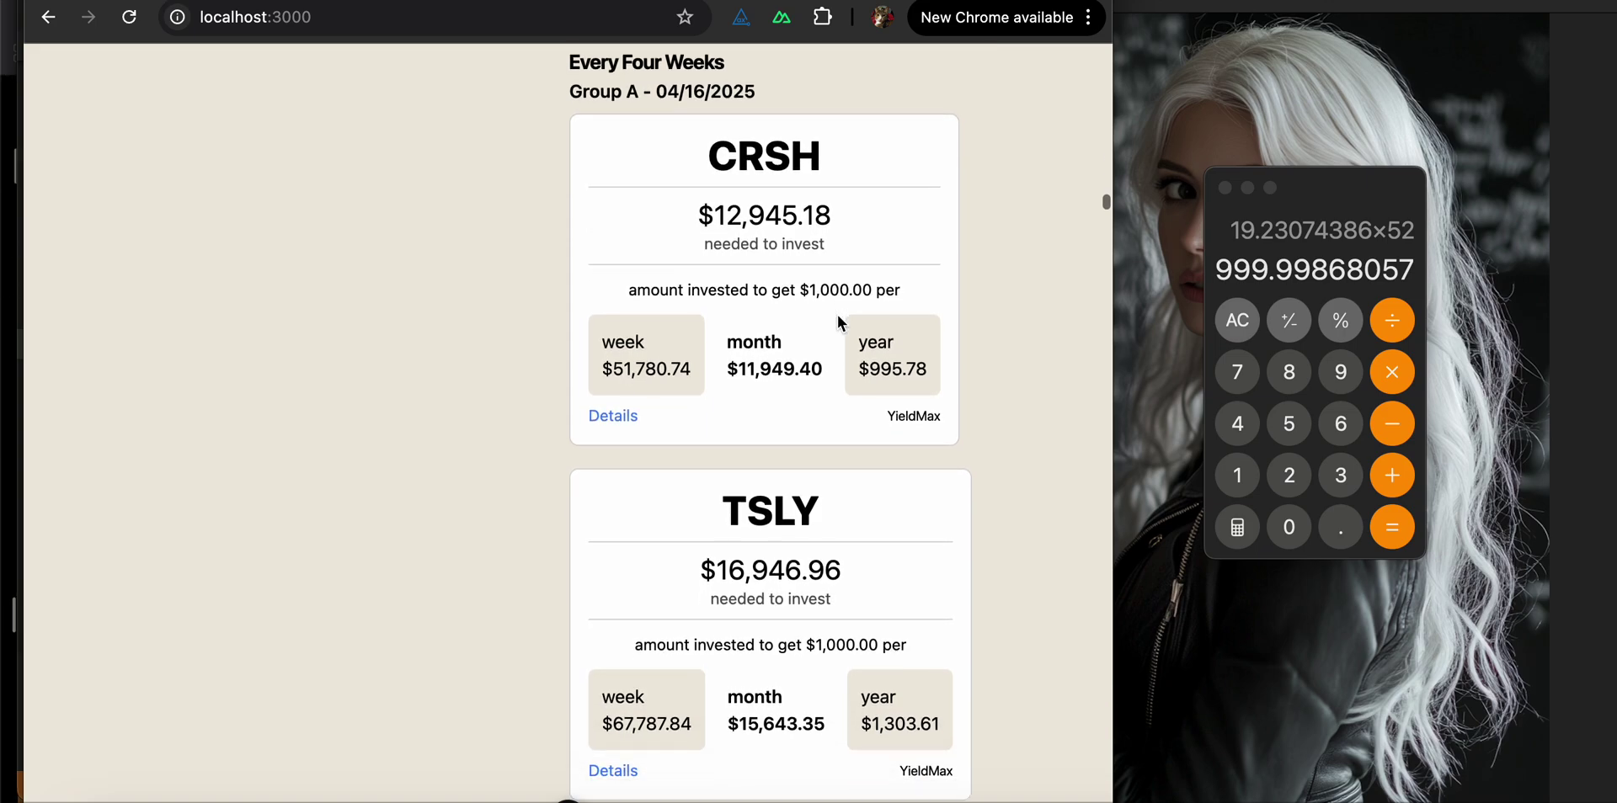
pyautogui.scroll(-7, 839, 322)
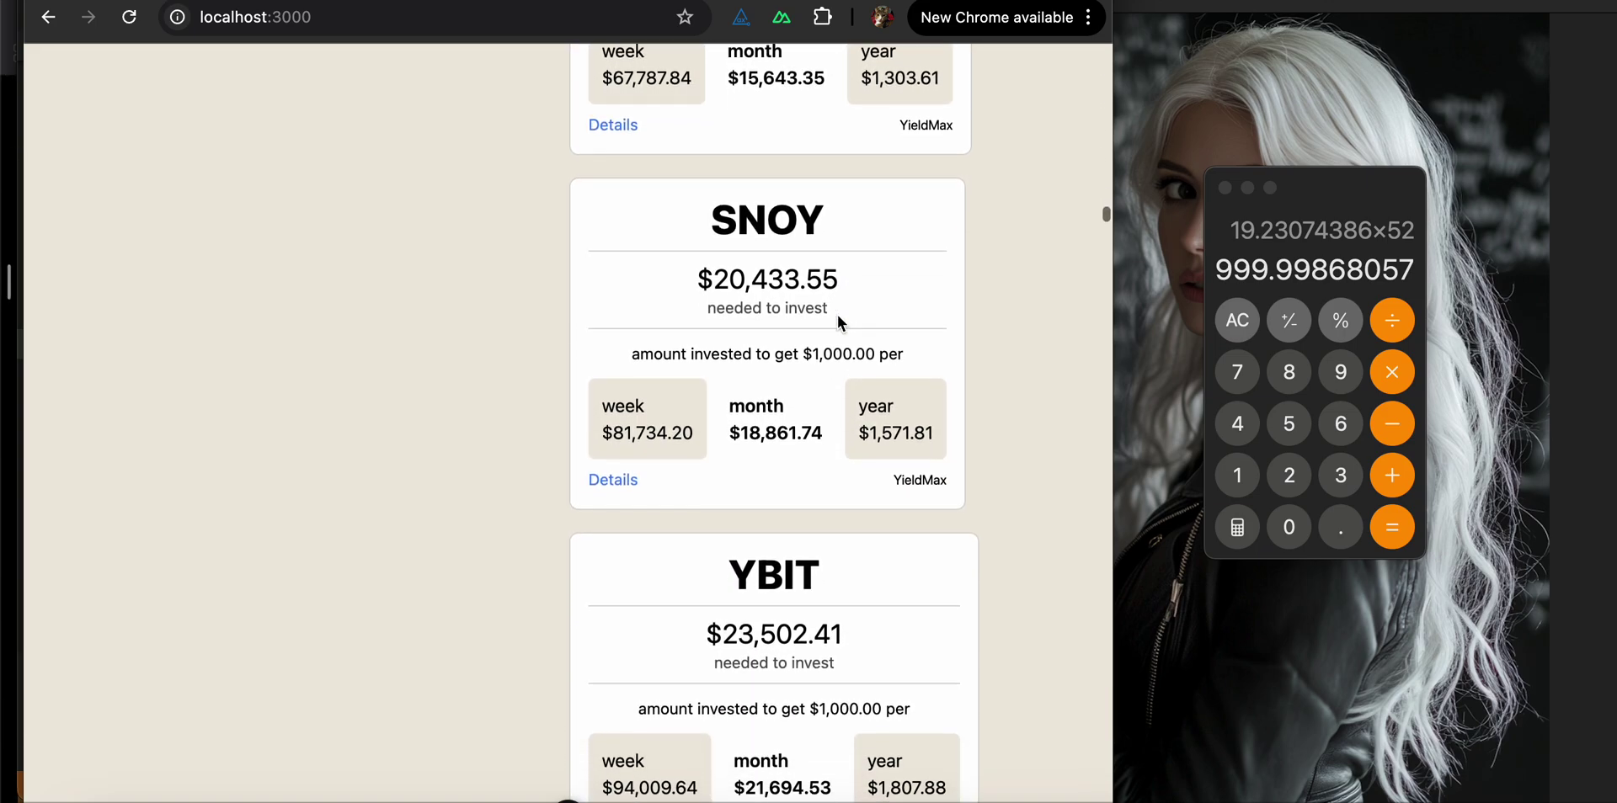
pyautogui.scroll(-1, 837, 315)
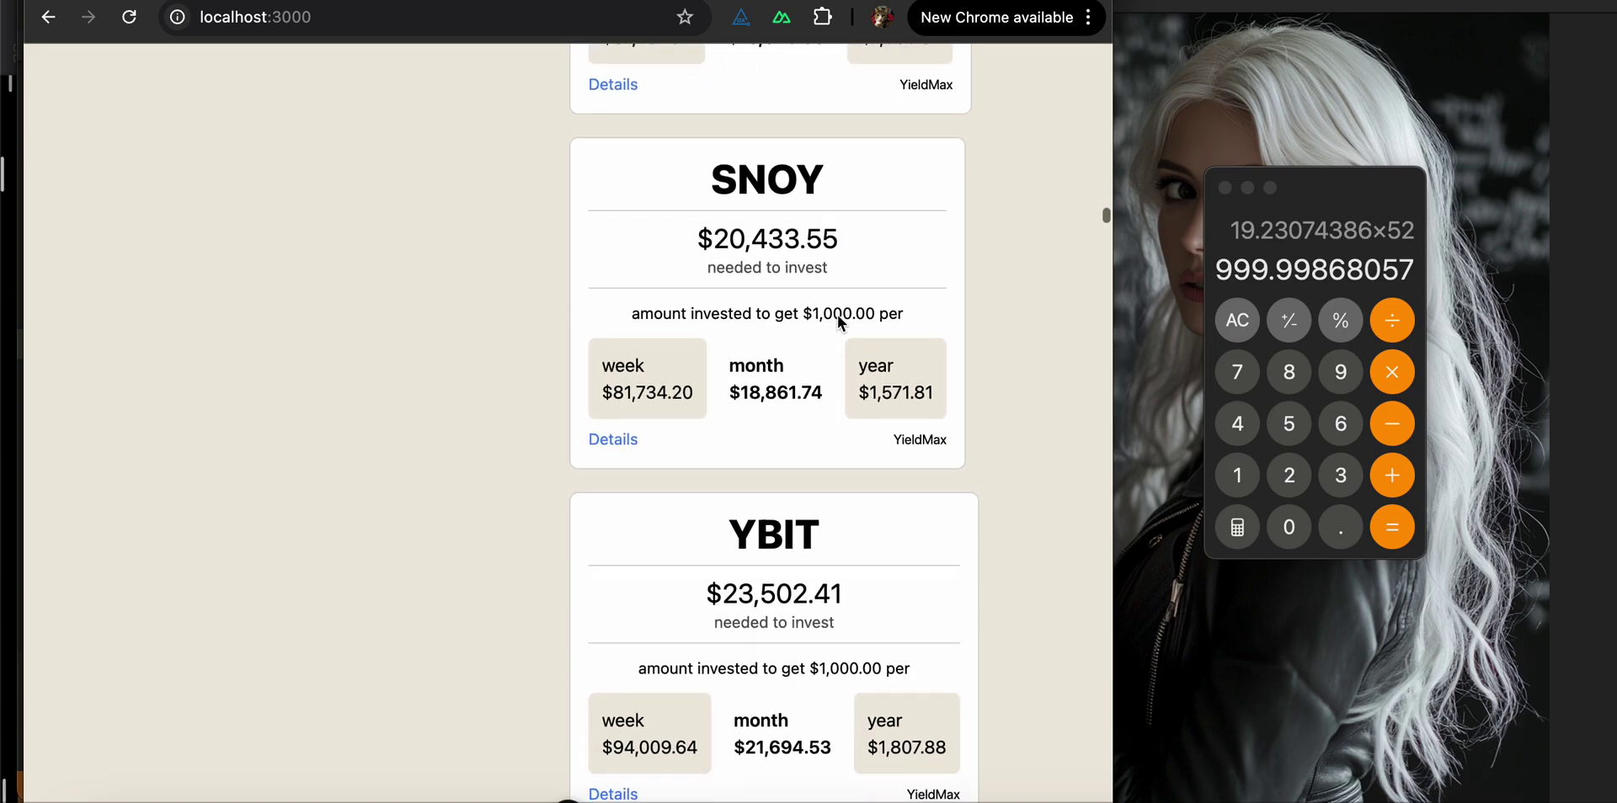
pyautogui.click(1307, 229)
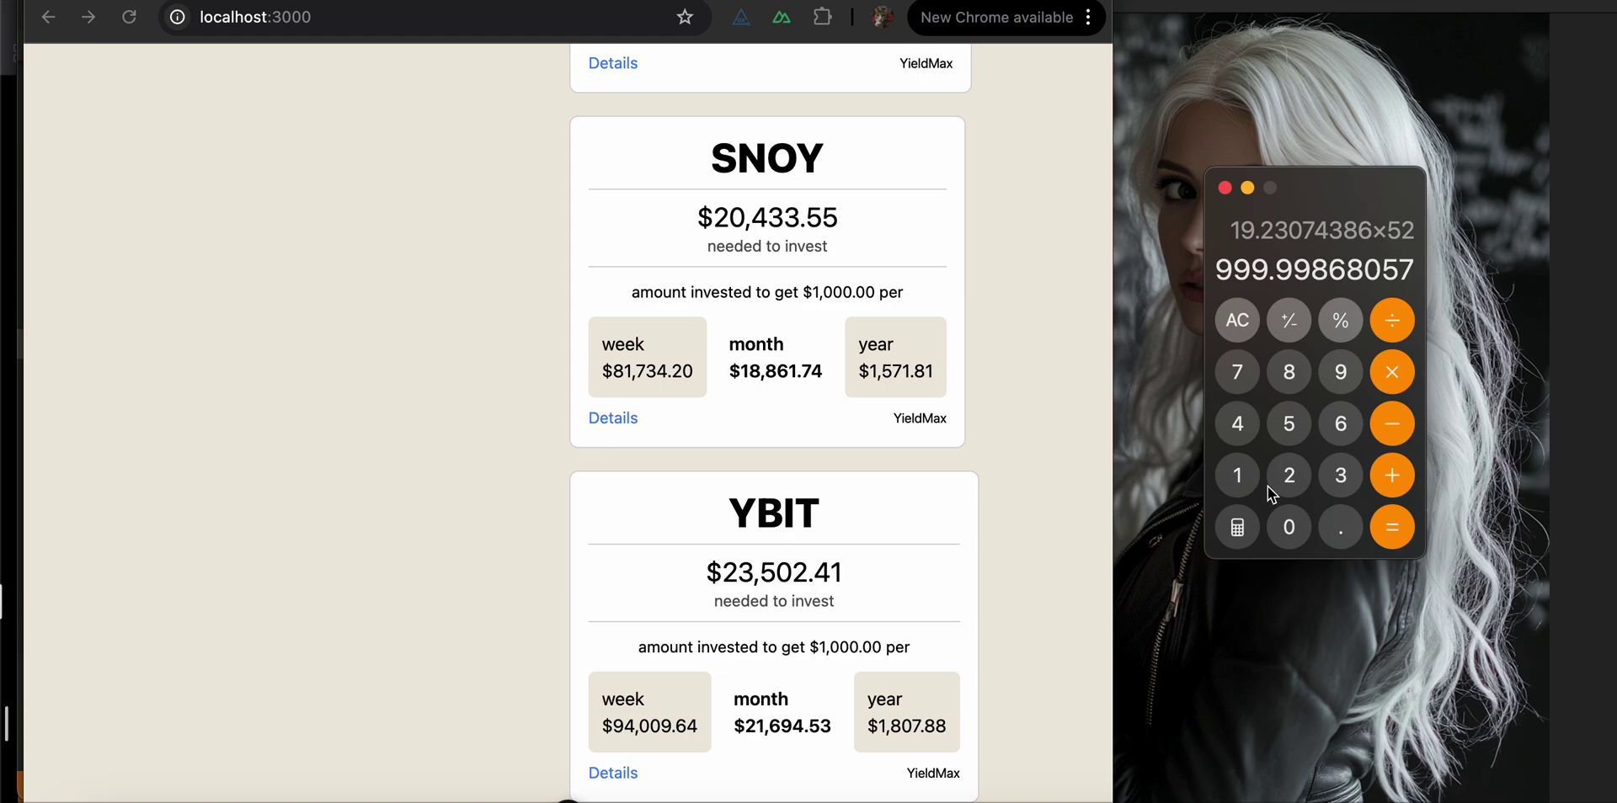
# Enter SNOY's weekly 81734.2 on the Calculator keypad to divide, and open SNOY's details
pyautogui.click(1289, 384)
pyautogui.click(1240, 477)
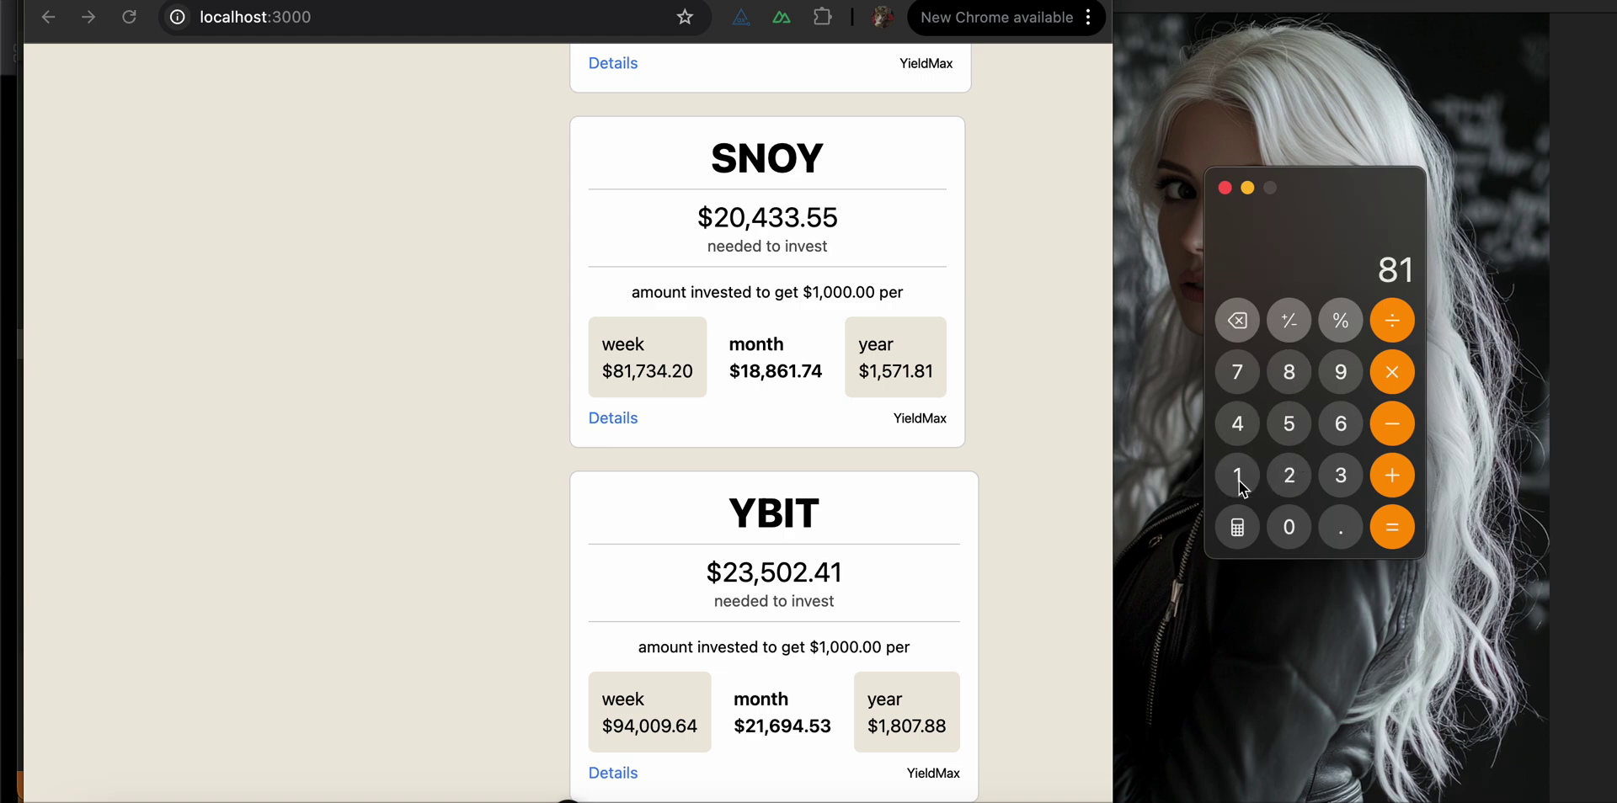
pyautogui.click(1242, 370)
pyautogui.click(1338, 474)
pyautogui.click(1238, 424)
pyautogui.click(1329, 528)
pyautogui.click(1286, 482)
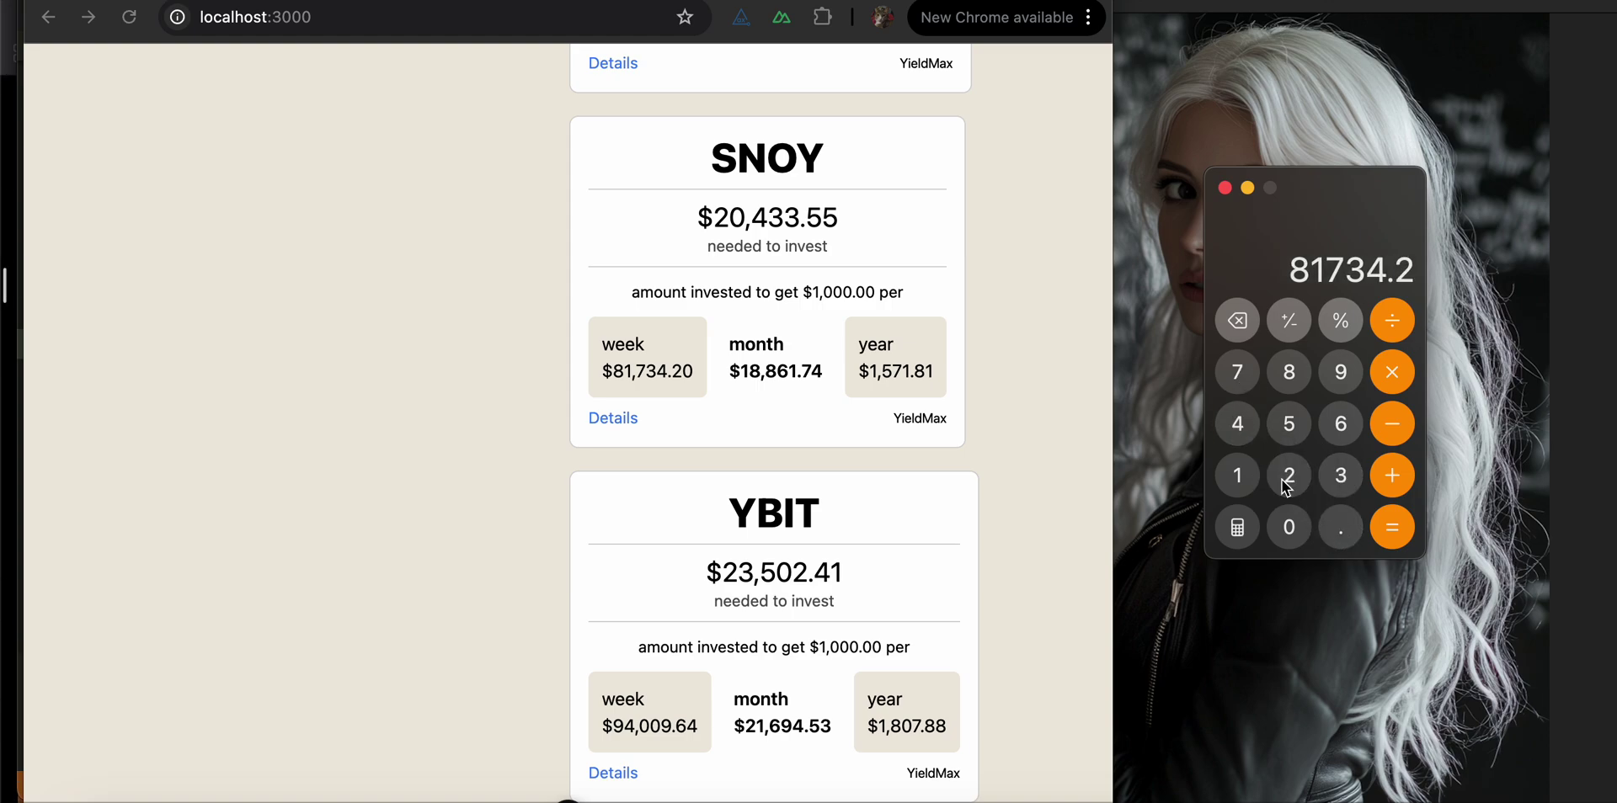
pyautogui.click(1390, 324)
pyautogui.click(619, 419)
pyautogui.click(617, 417)
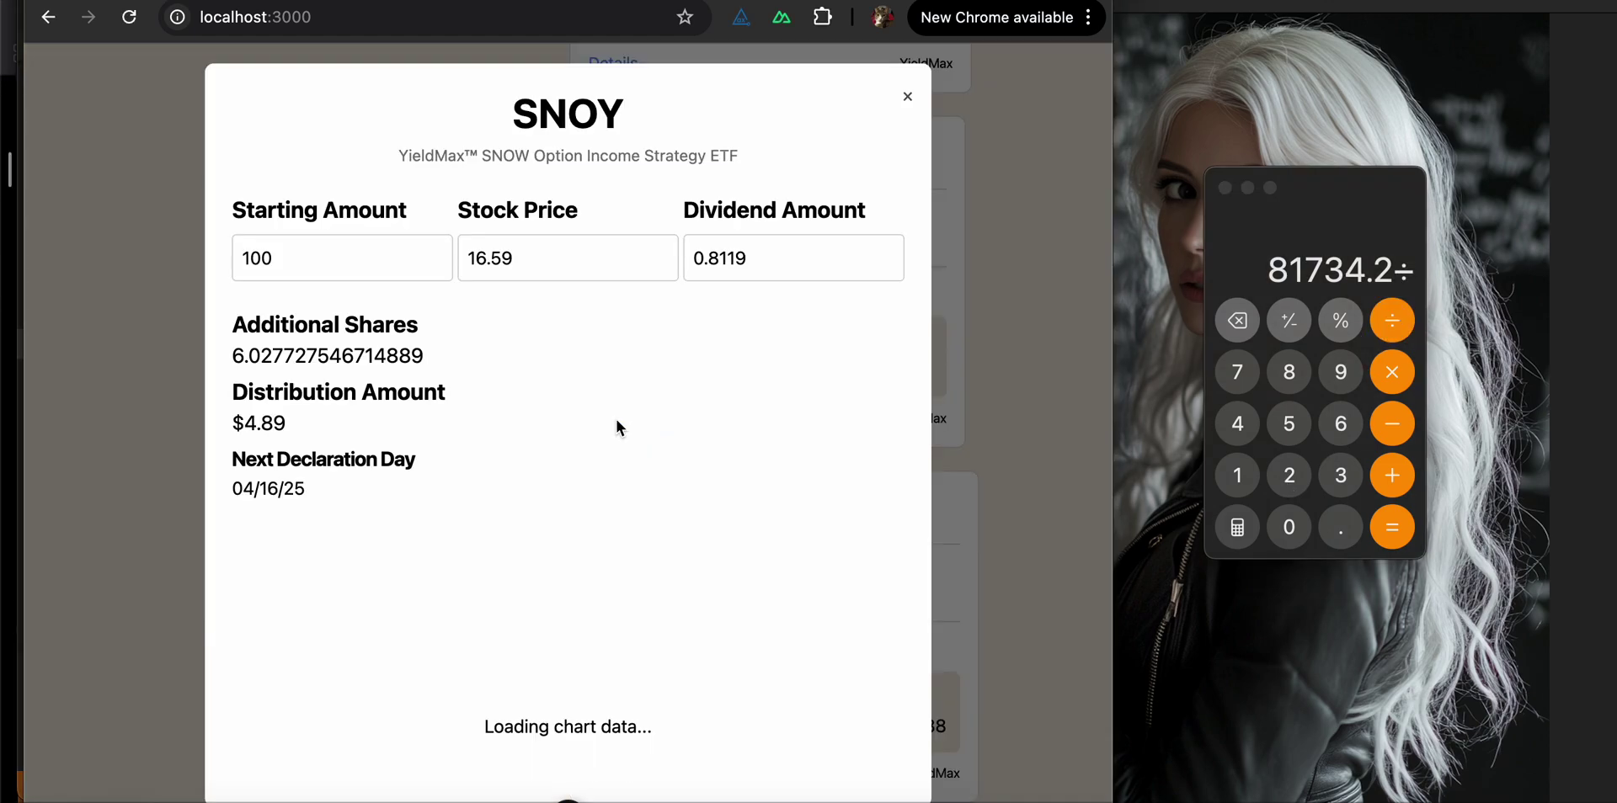
# Divide by the 16.59 share price and multiply by the 0.8119 dividend
pyautogui.click(1236, 477)
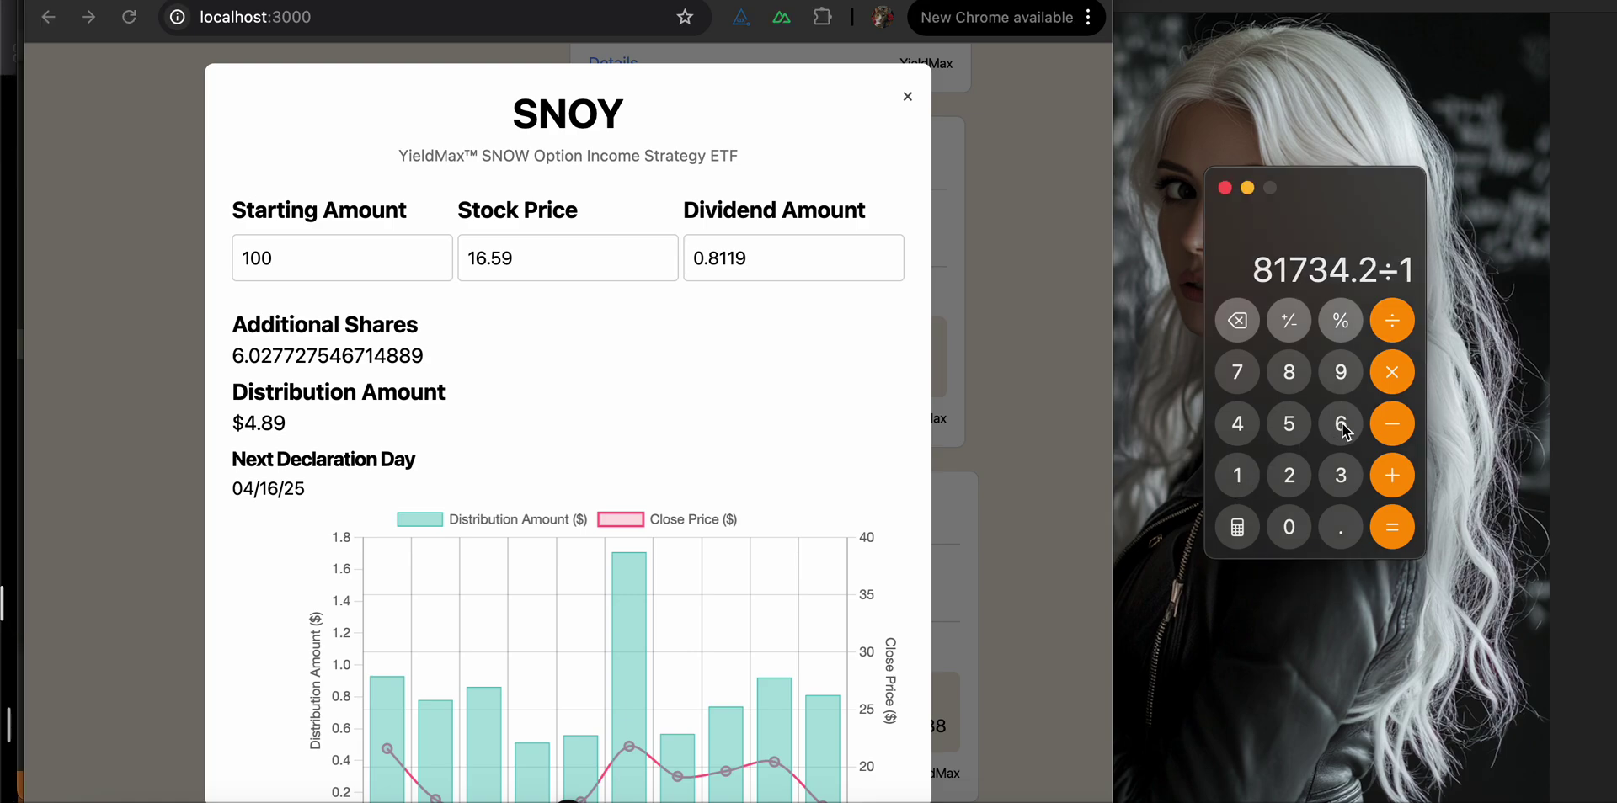
pyautogui.click(1341, 425)
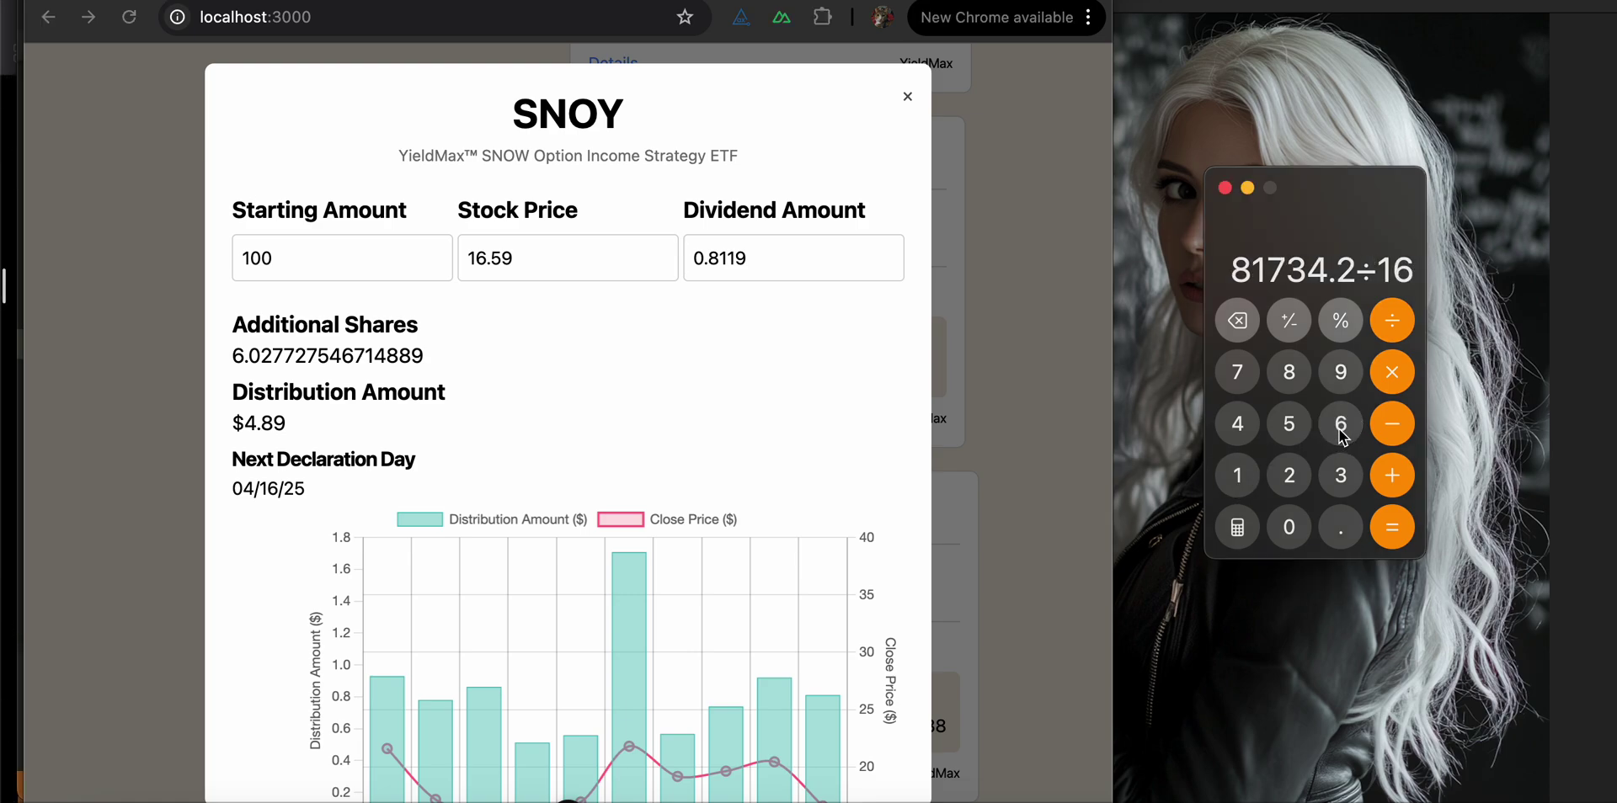
pyautogui.click(1341, 537)
pyautogui.click(1292, 426)
pyautogui.click(1342, 375)
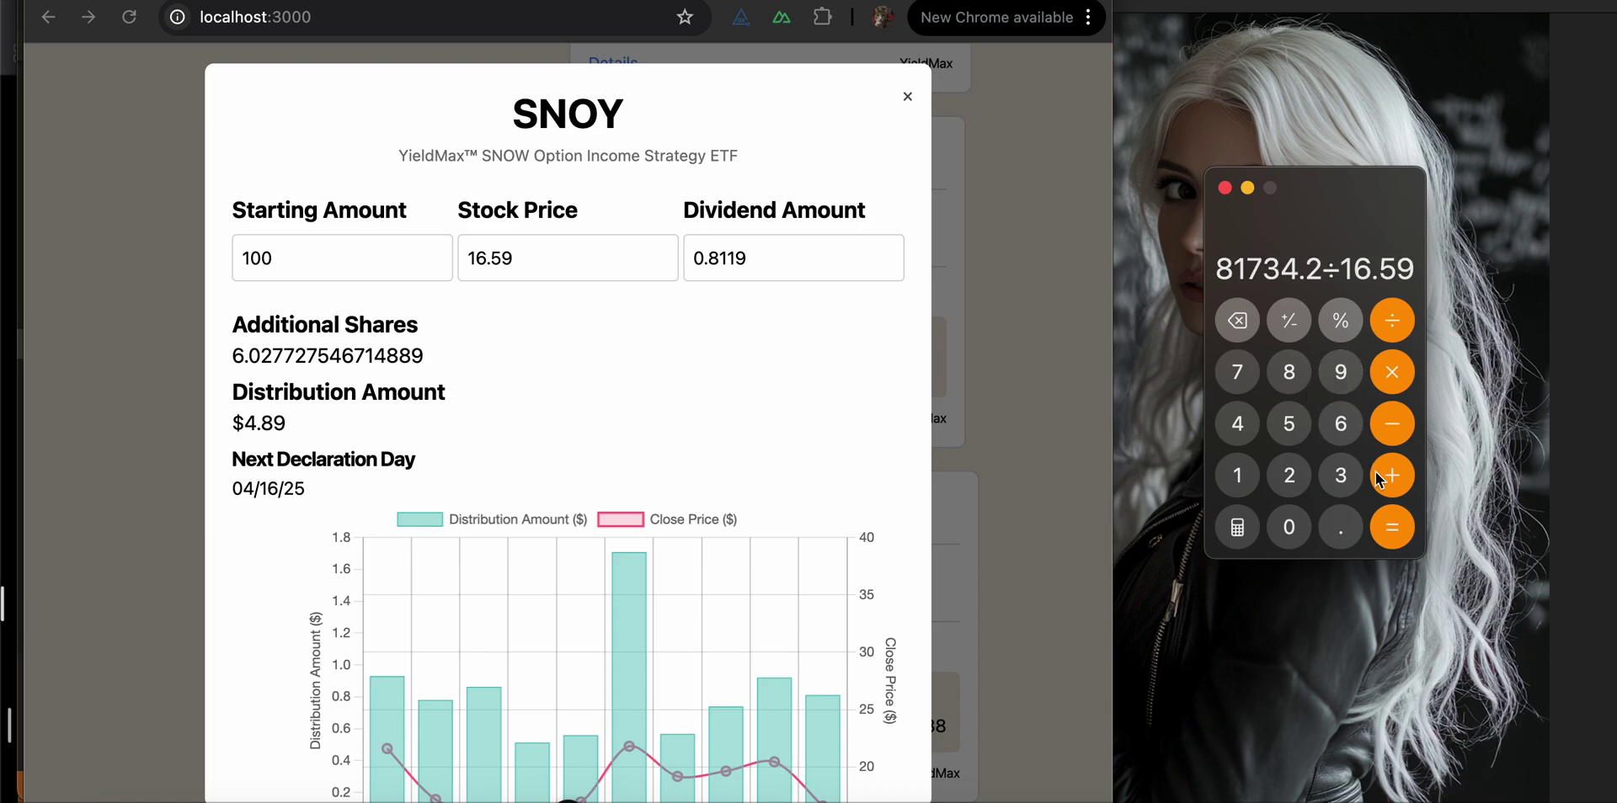
pyautogui.click(1394, 528)
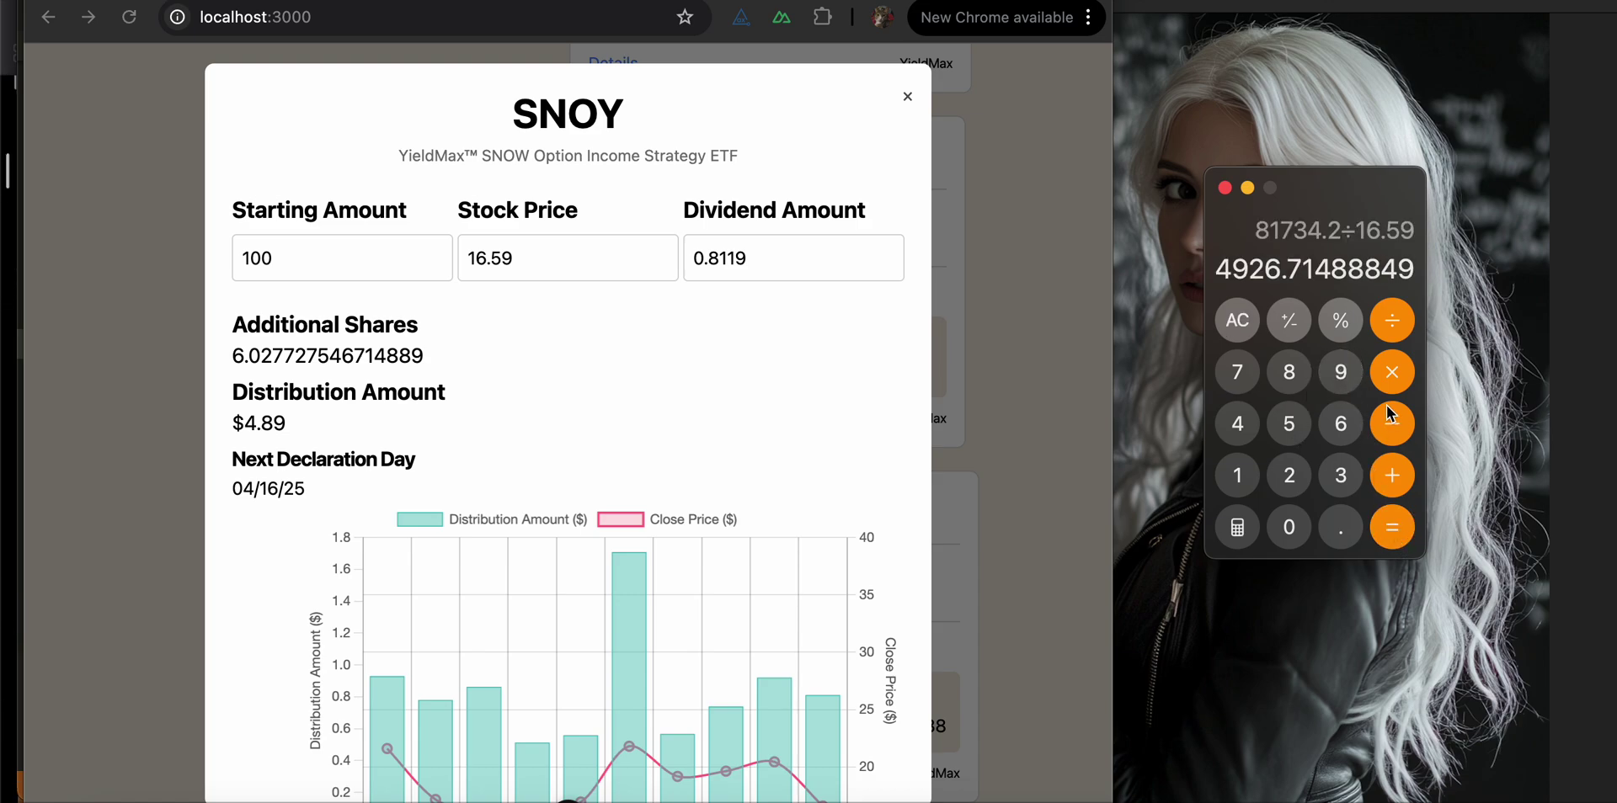
pyautogui.click(1392, 372)
pyautogui.click(1348, 529)
pyautogui.click(1289, 374)
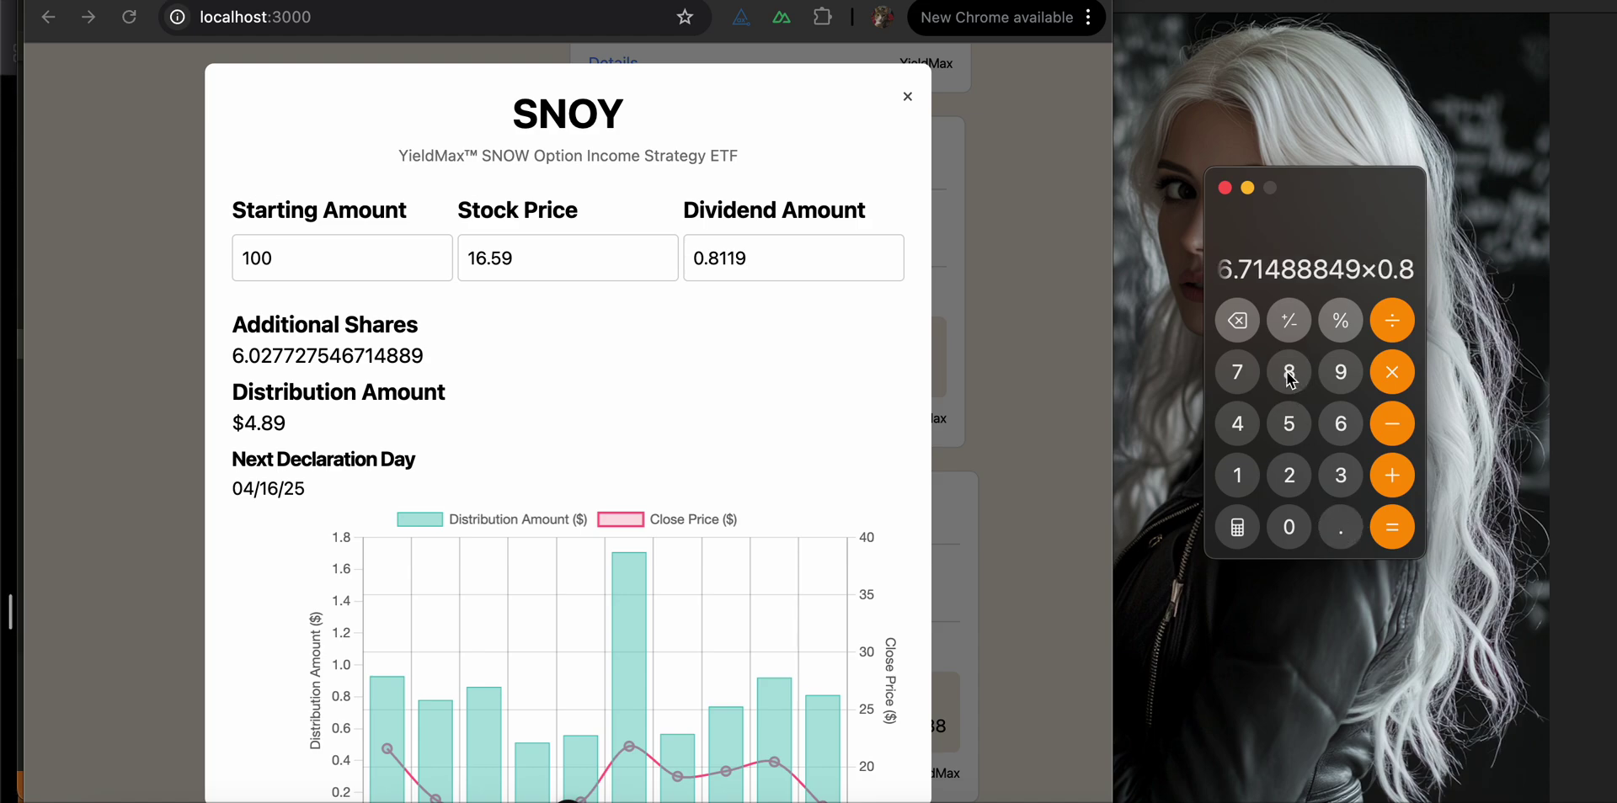
pyautogui.click(1238, 476)
pyautogui.click(1239, 475)
pyautogui.click(1340, 371)
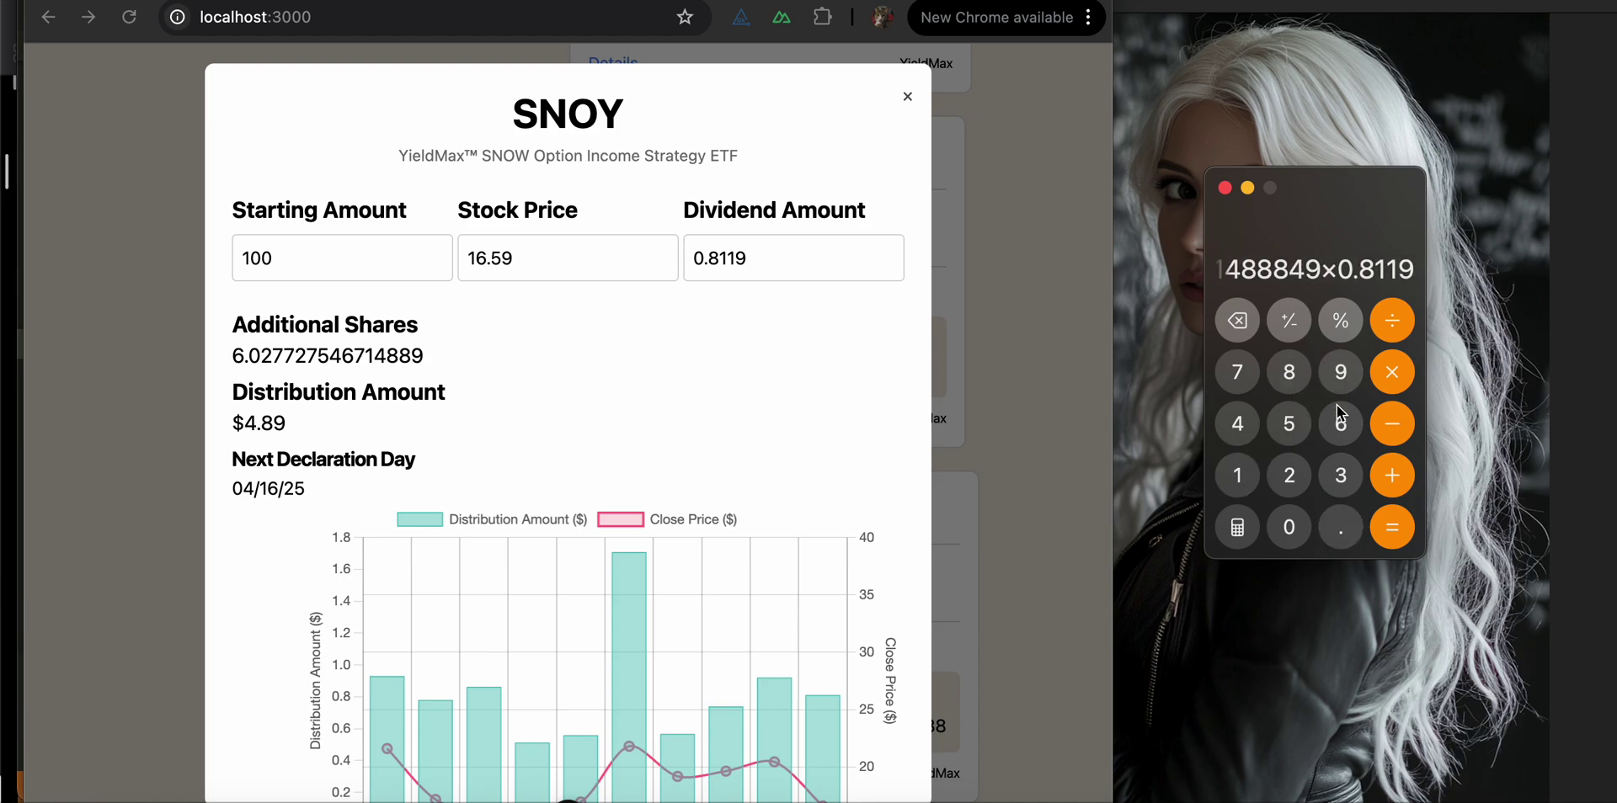
pyautogui.click(1392, 529)
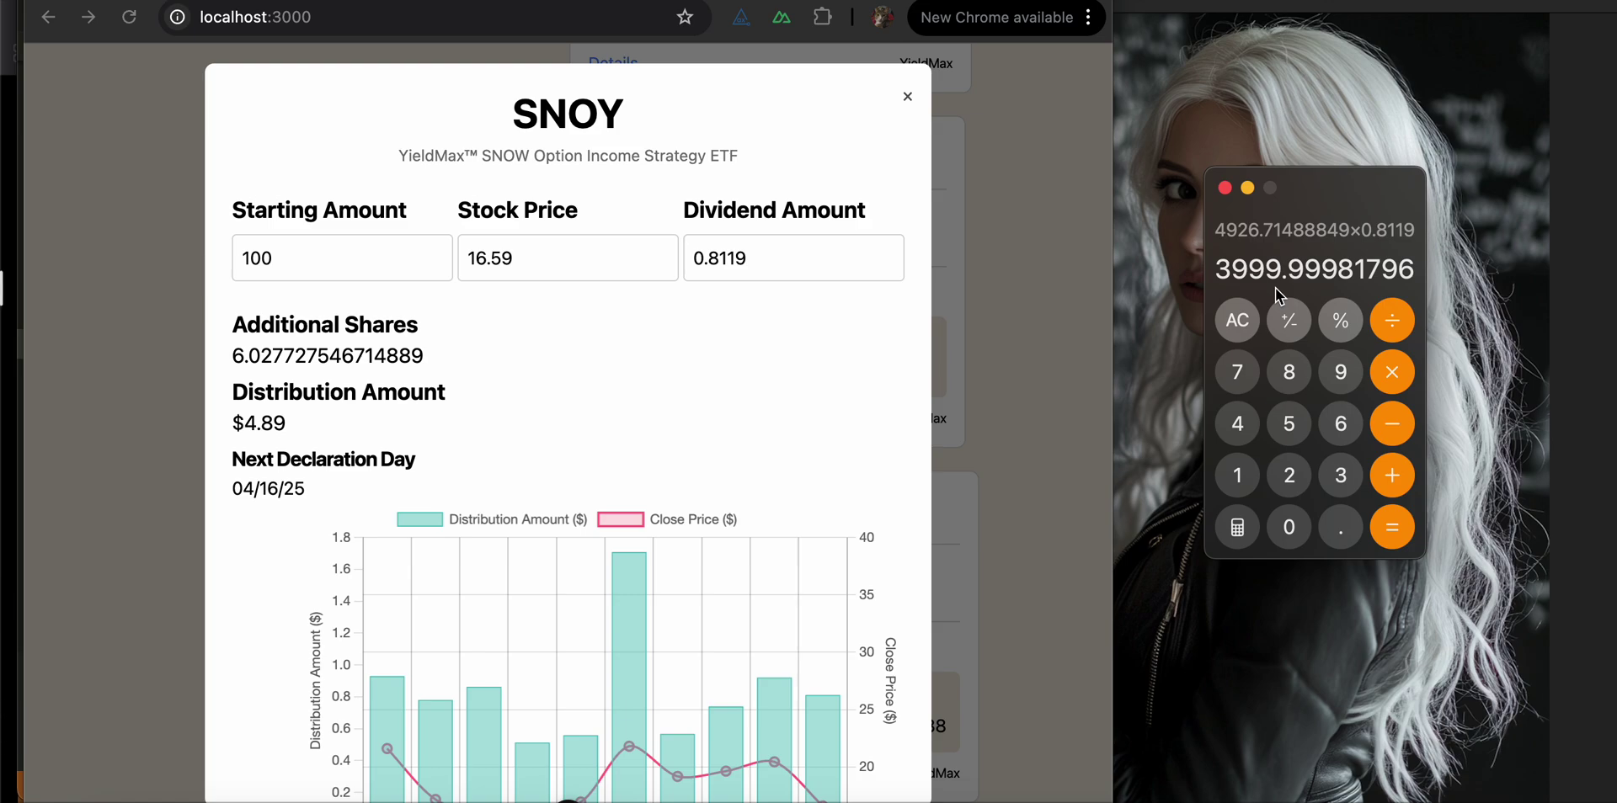
# Multiply by 13 payouts and divide by 52 weeks, getting about 1000, then close SNOY's details
pyautogui.click(1392, 379)
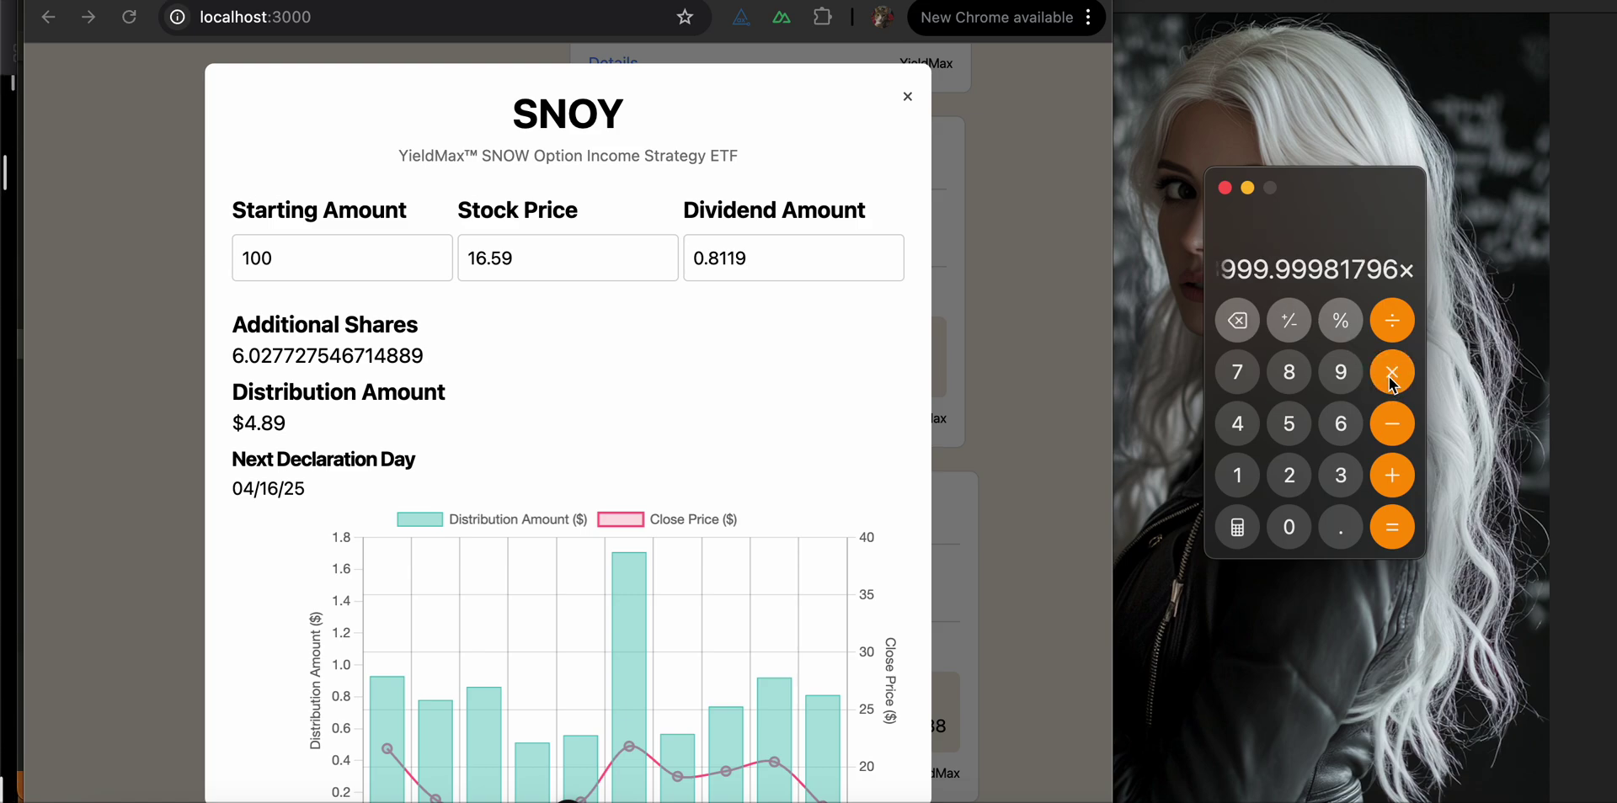
pyautogui.click(1238, 480)
pyautogui.click(1341, 478)
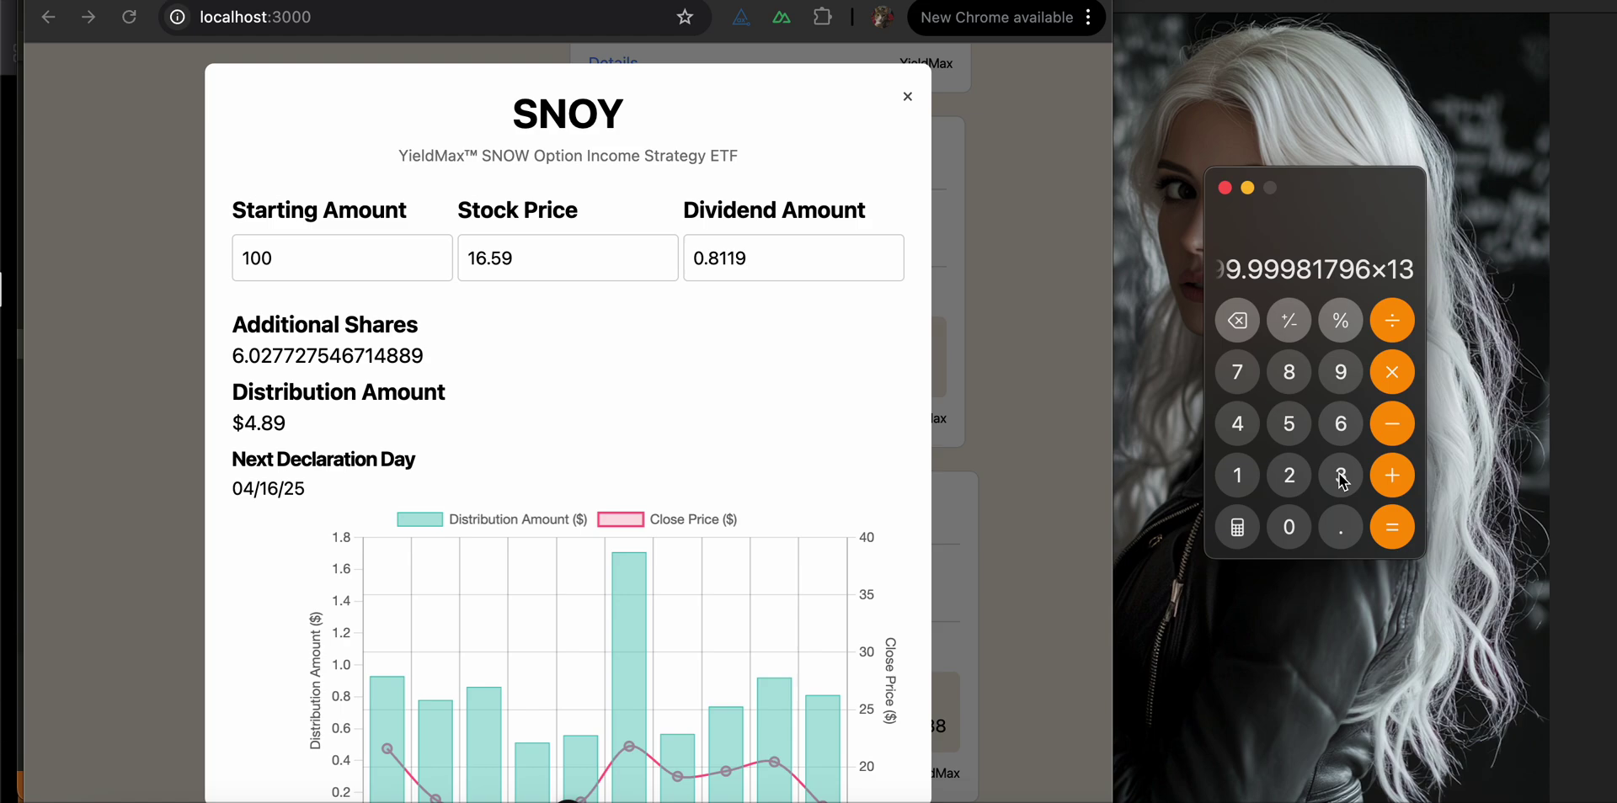
pyautogui.click(1396, 534)
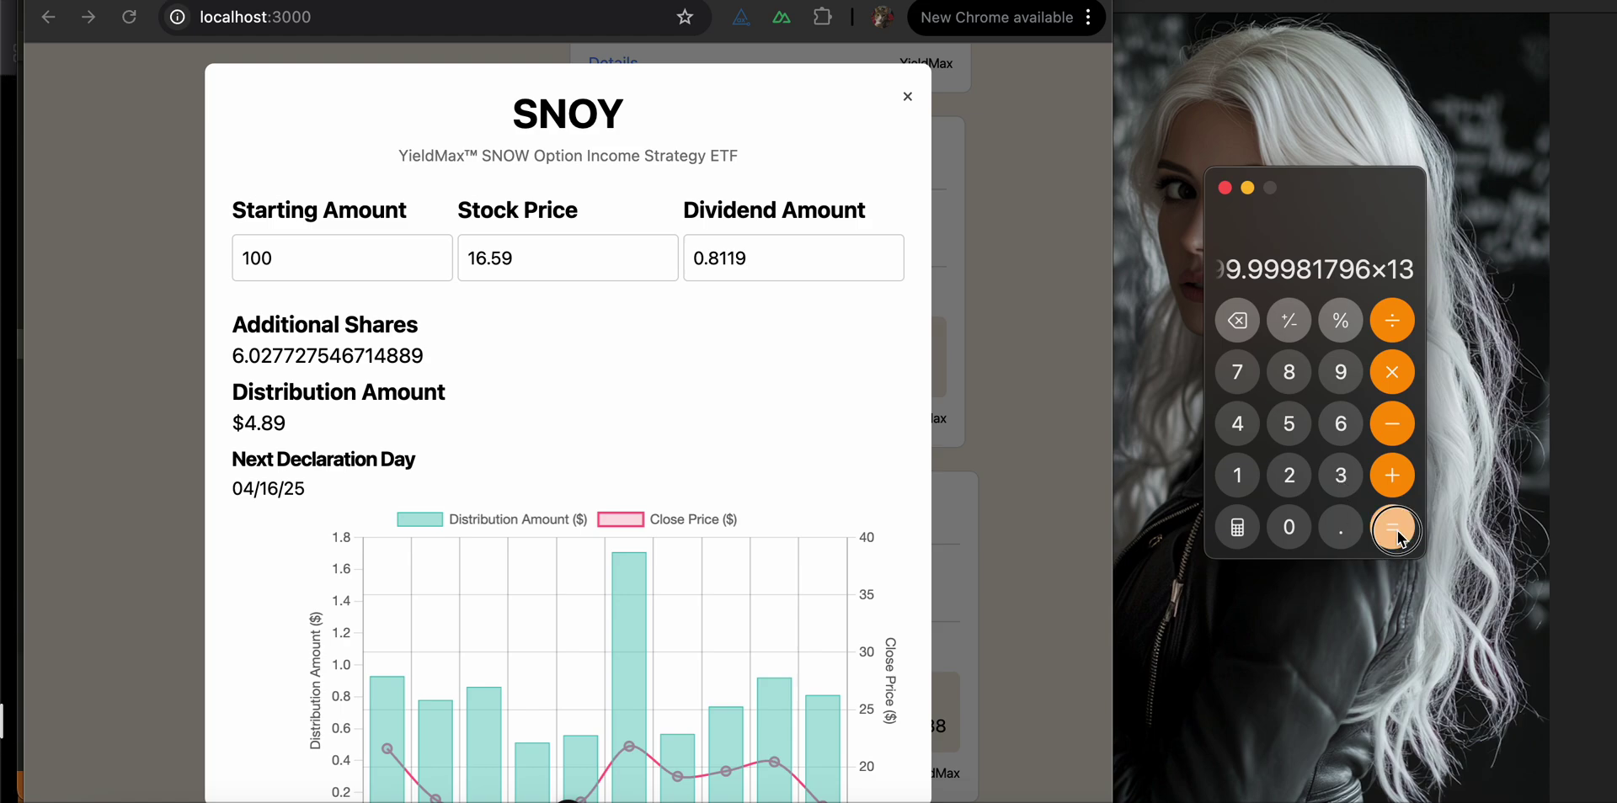
pyautogui.click(1393, 322)
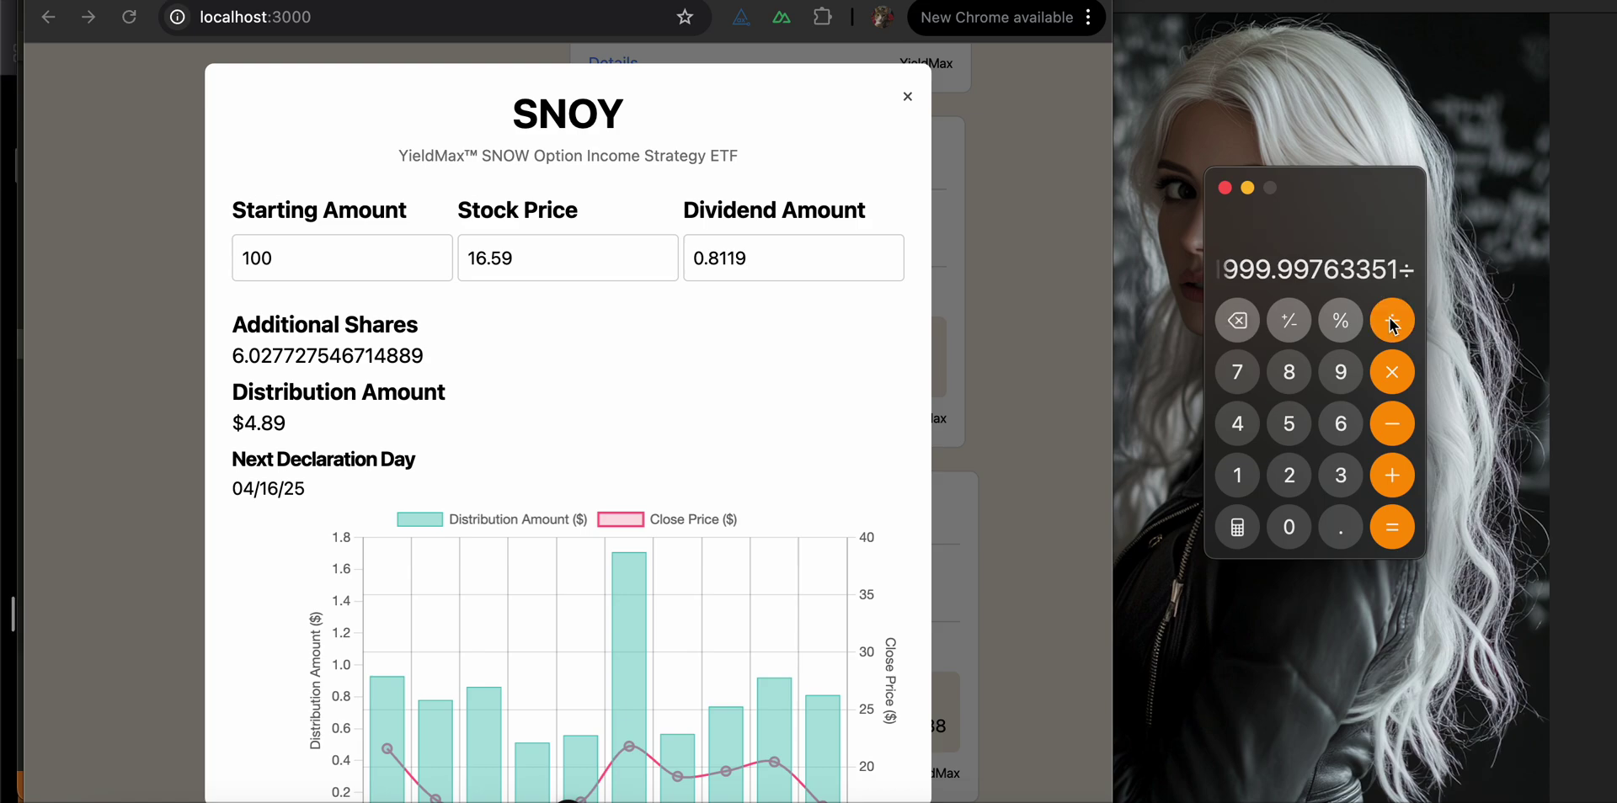
pyautogui.click(1291, 427)
pyautogui.click(1291, 466)
pyautogui.click(1393, 537)
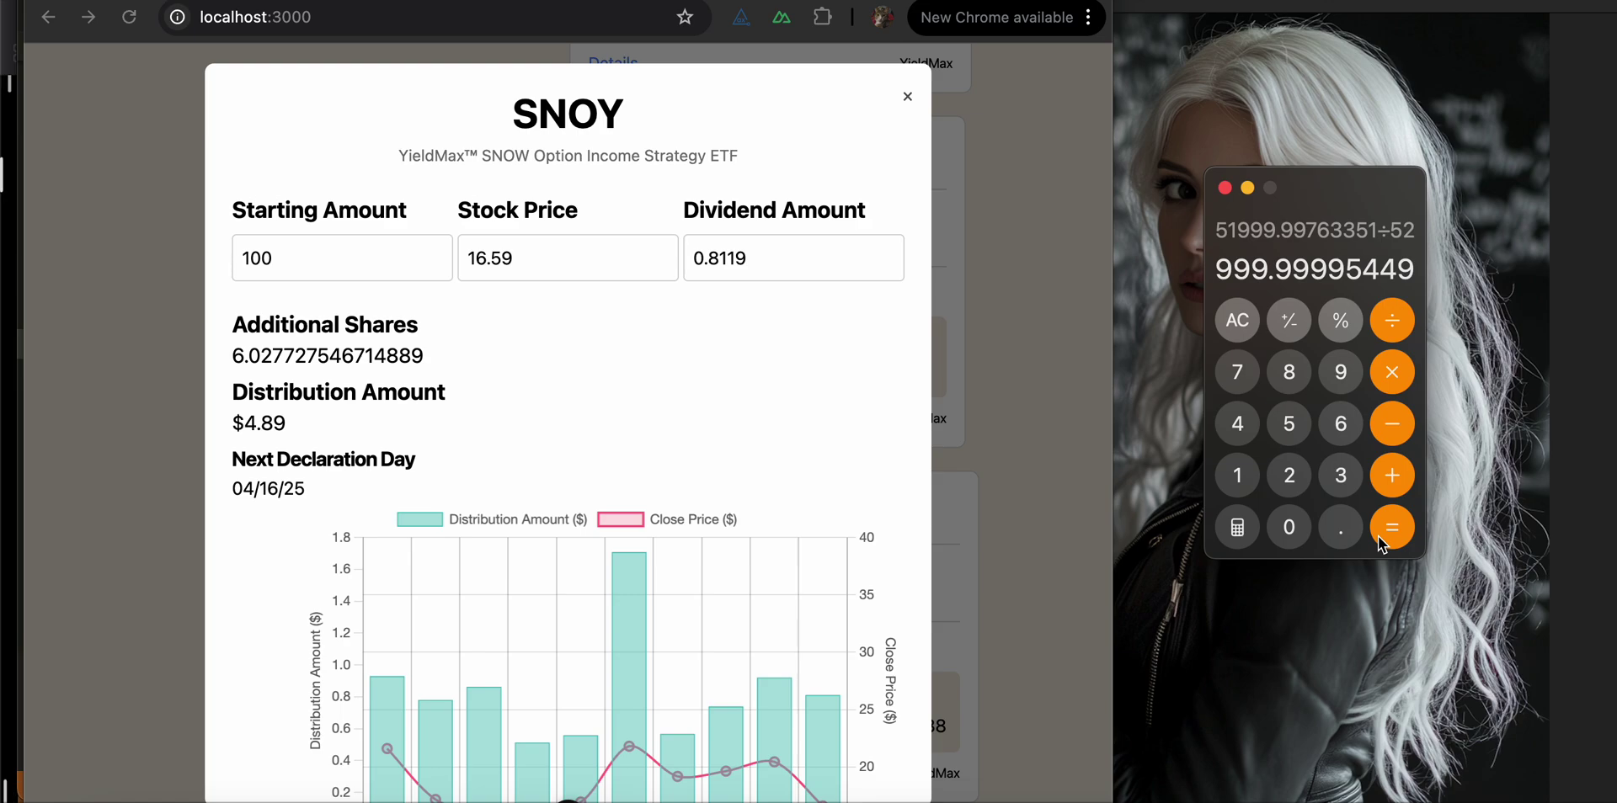
pyautogui.click(908, 100)
# Enter SNOY's monthly figure 18861.74 in Calculator for division, with SNOY's details opened for its price
pyautogui.click(908, 99)
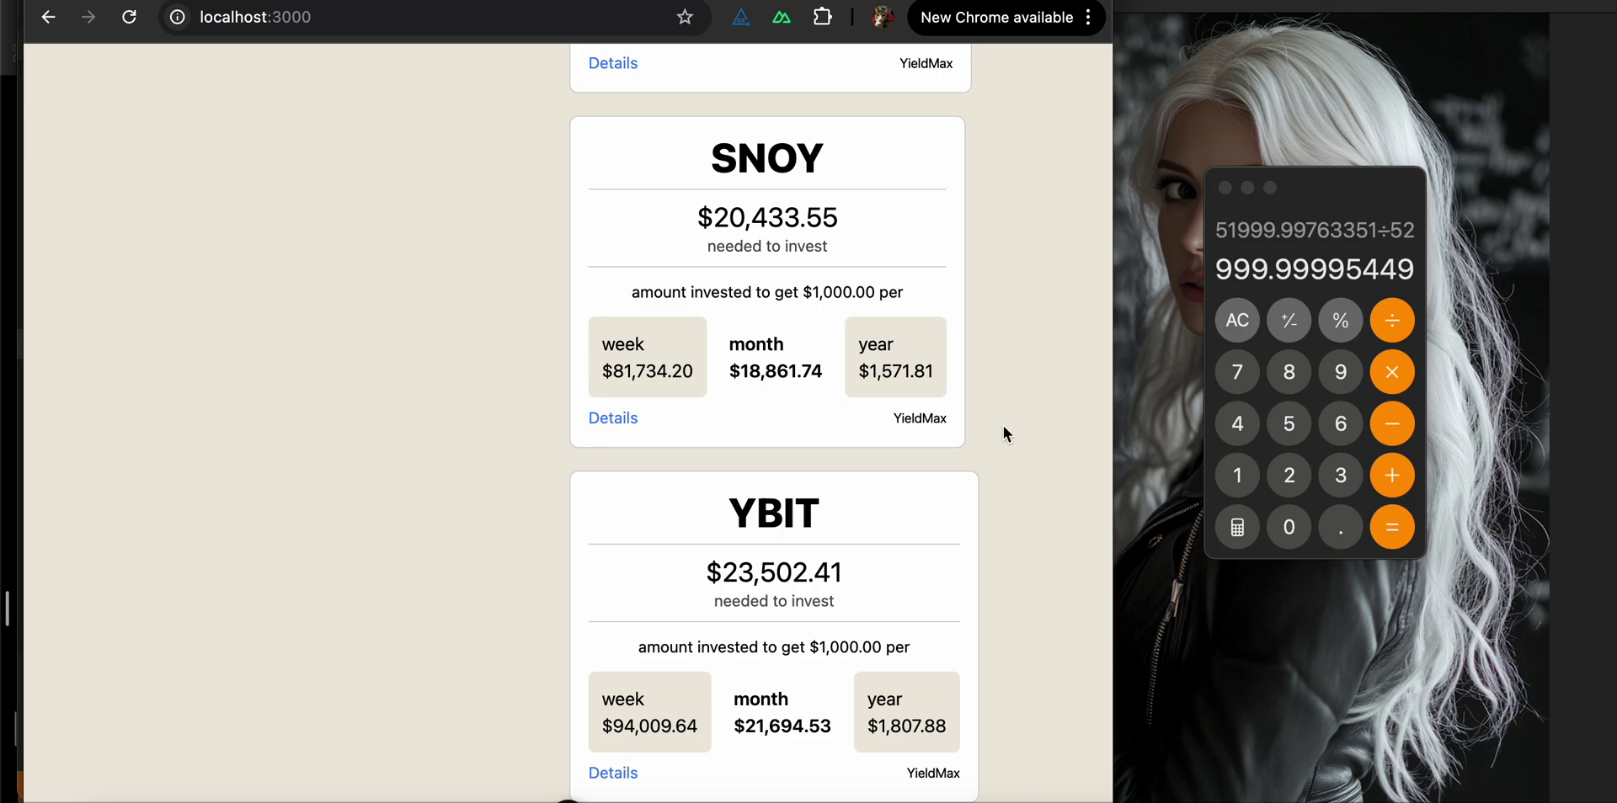
pyautogui.click(1237, 475)
pyautogui.click(1286, 379)
pyautogui.click(1289, 378)
pyautogui.click(1348, 428)
pyautogui.click(1235, 477)
pyautogui.click(1346, 529)
pyautogui.click(1238, 379)
pyautogui.click(1240, 423)
pyautogui.click(1381, 331)
pyautogui.click(614, 419)
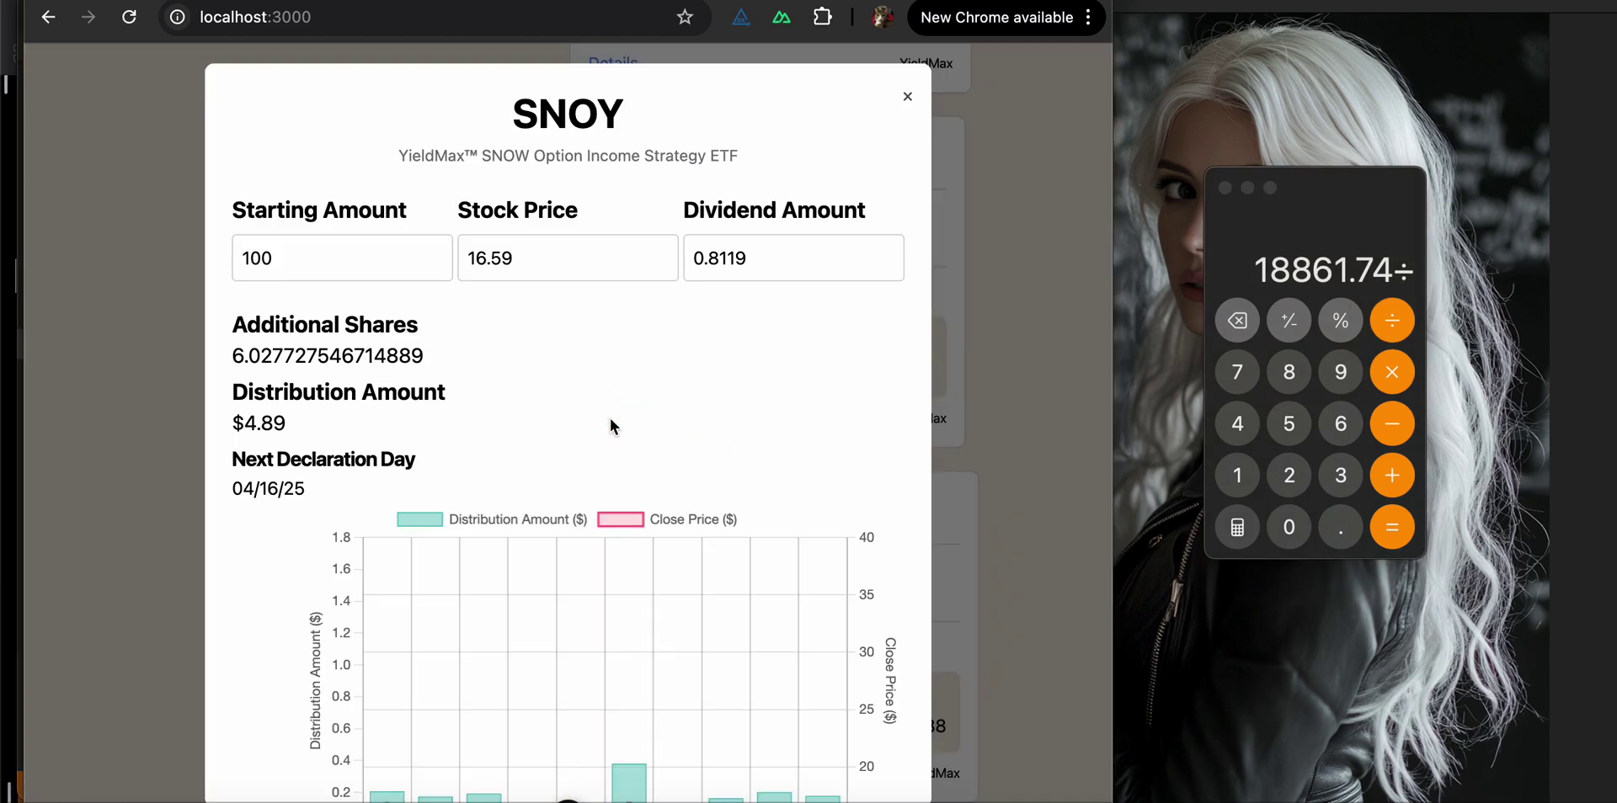
# Divide by the 16.59 stock price to get the number of shares
pyautogui.click(1236, 478)
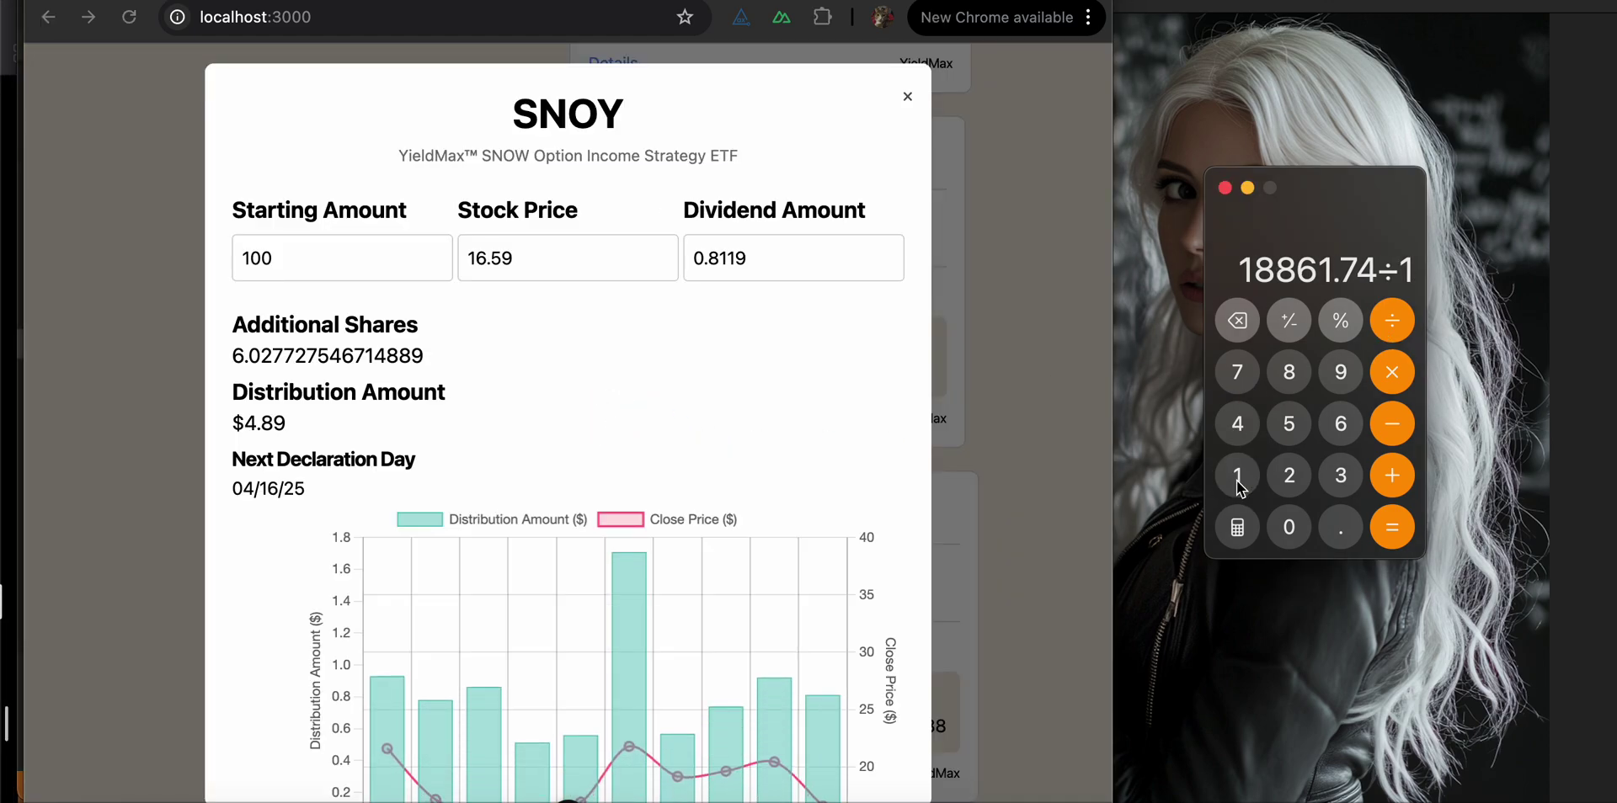
pyautogui.click(1341, 423)
pyautogui.click(1343, 520)
pyautogui.click(1295, 428)
pyautogui.click(1333, 382)
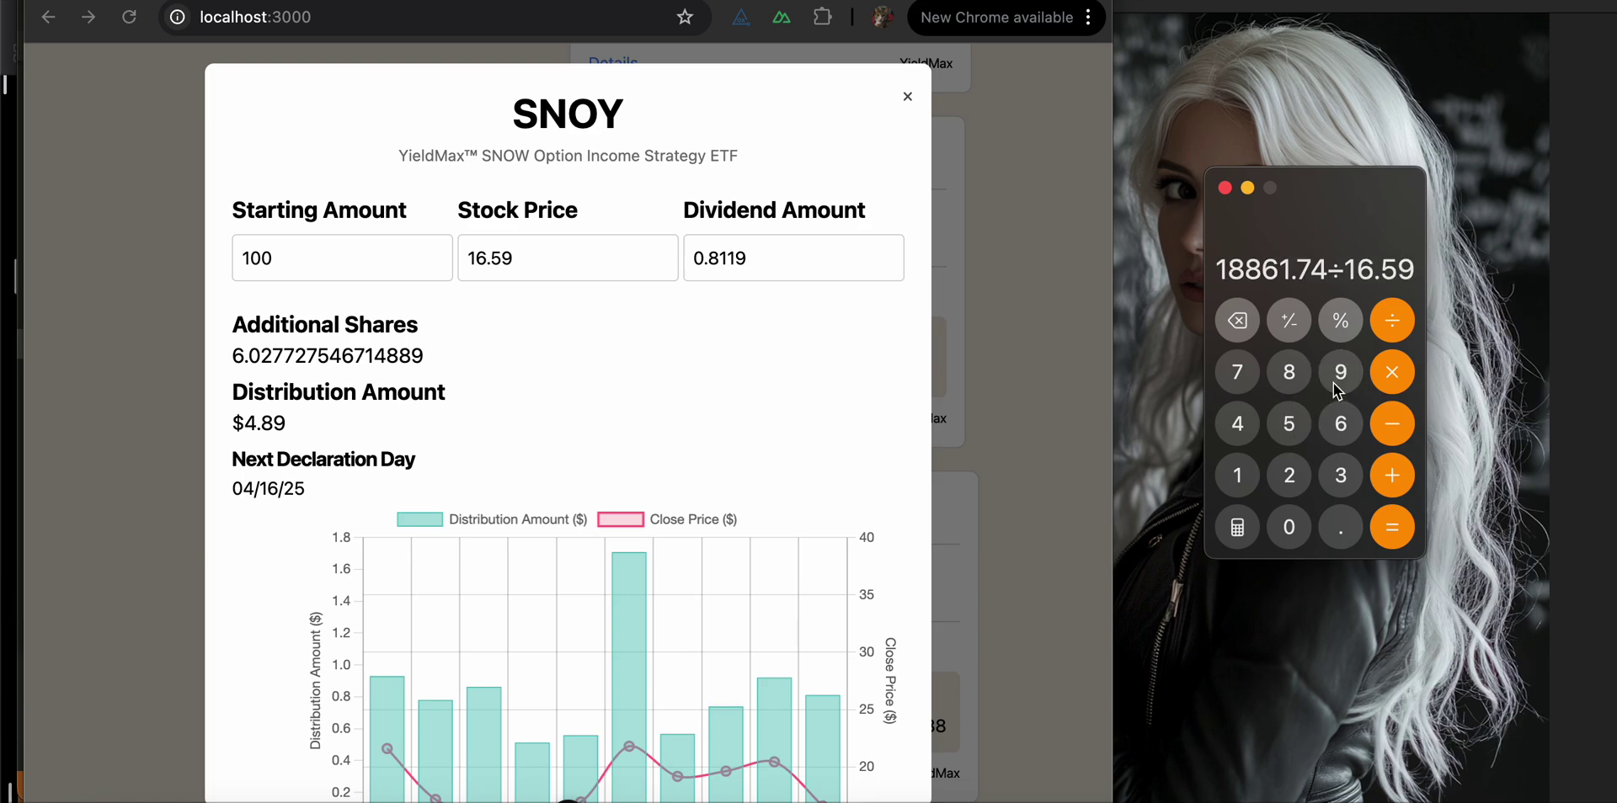
pyautogui.click(1393, 529)
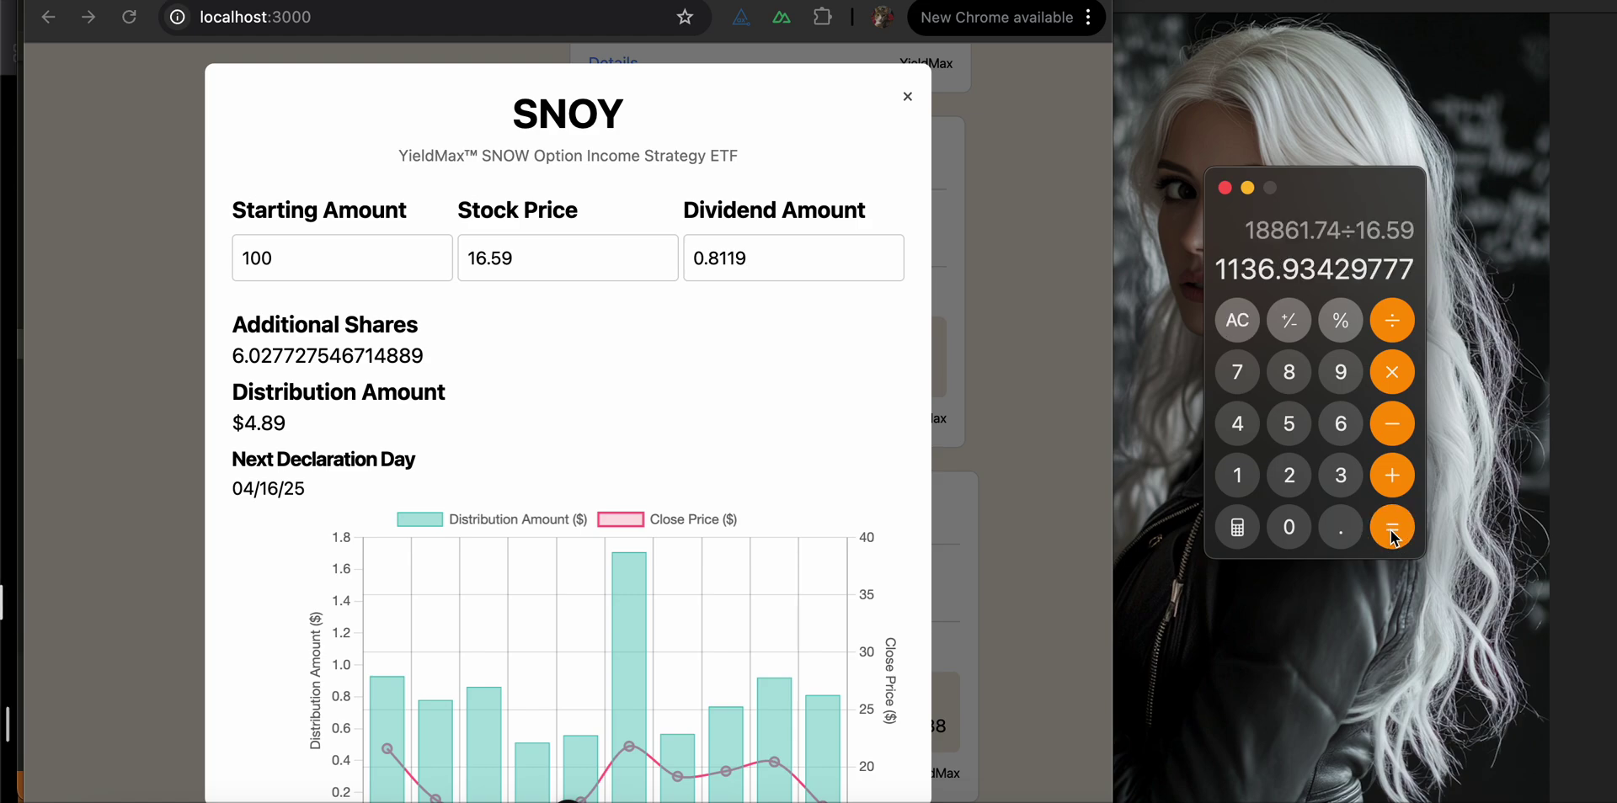
# Multiply the shares by the 0.8119 dividend to get the income per payout
pyautogui.click(1393, 373)
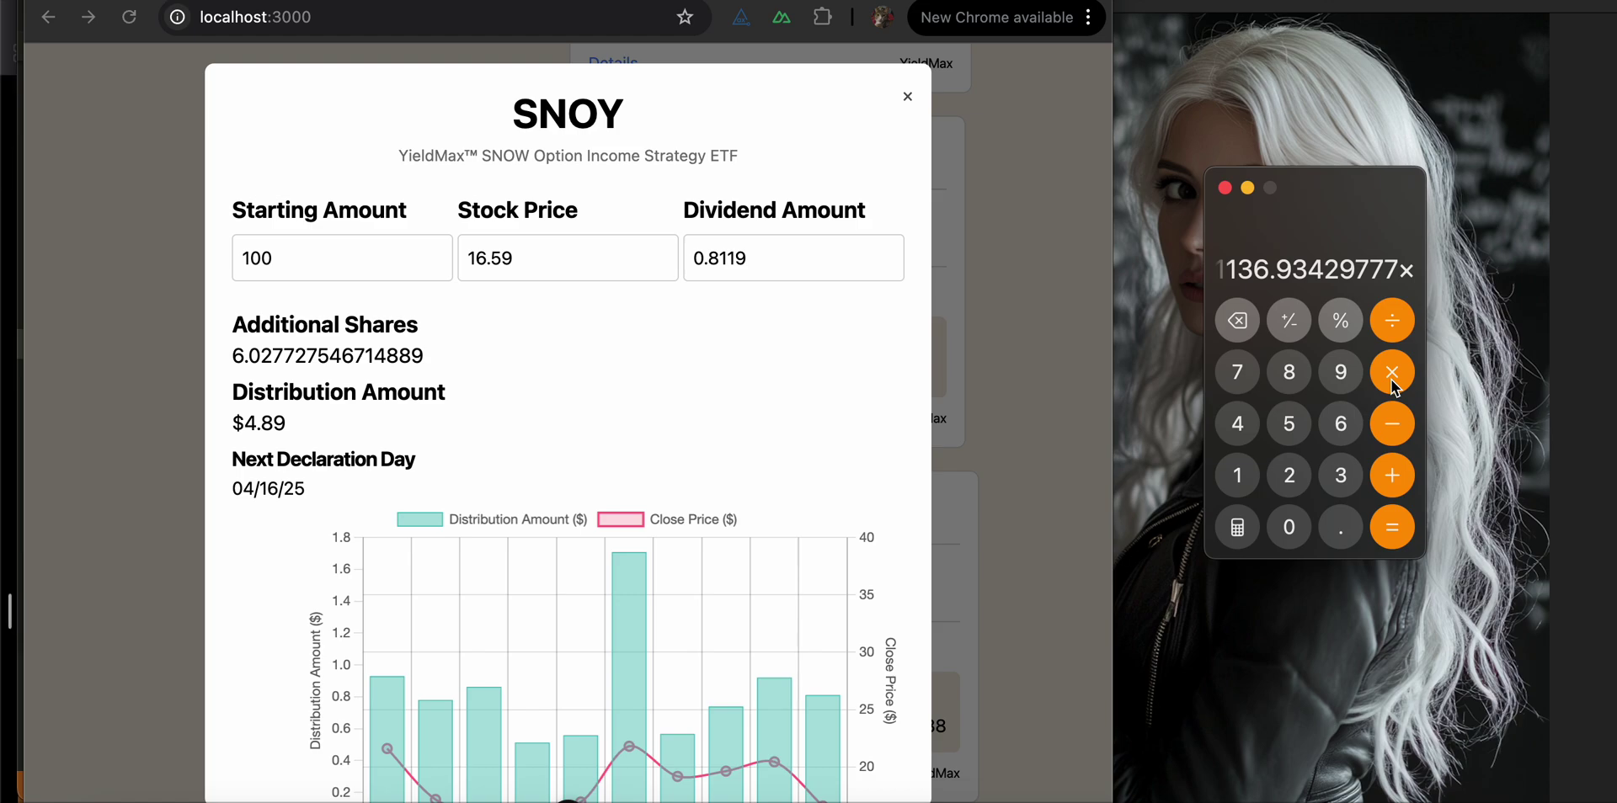
pyautogui.click(1339, 529)
pyautogui.click(1290, 379)
pyautogui.doubleClick(1239, 481)
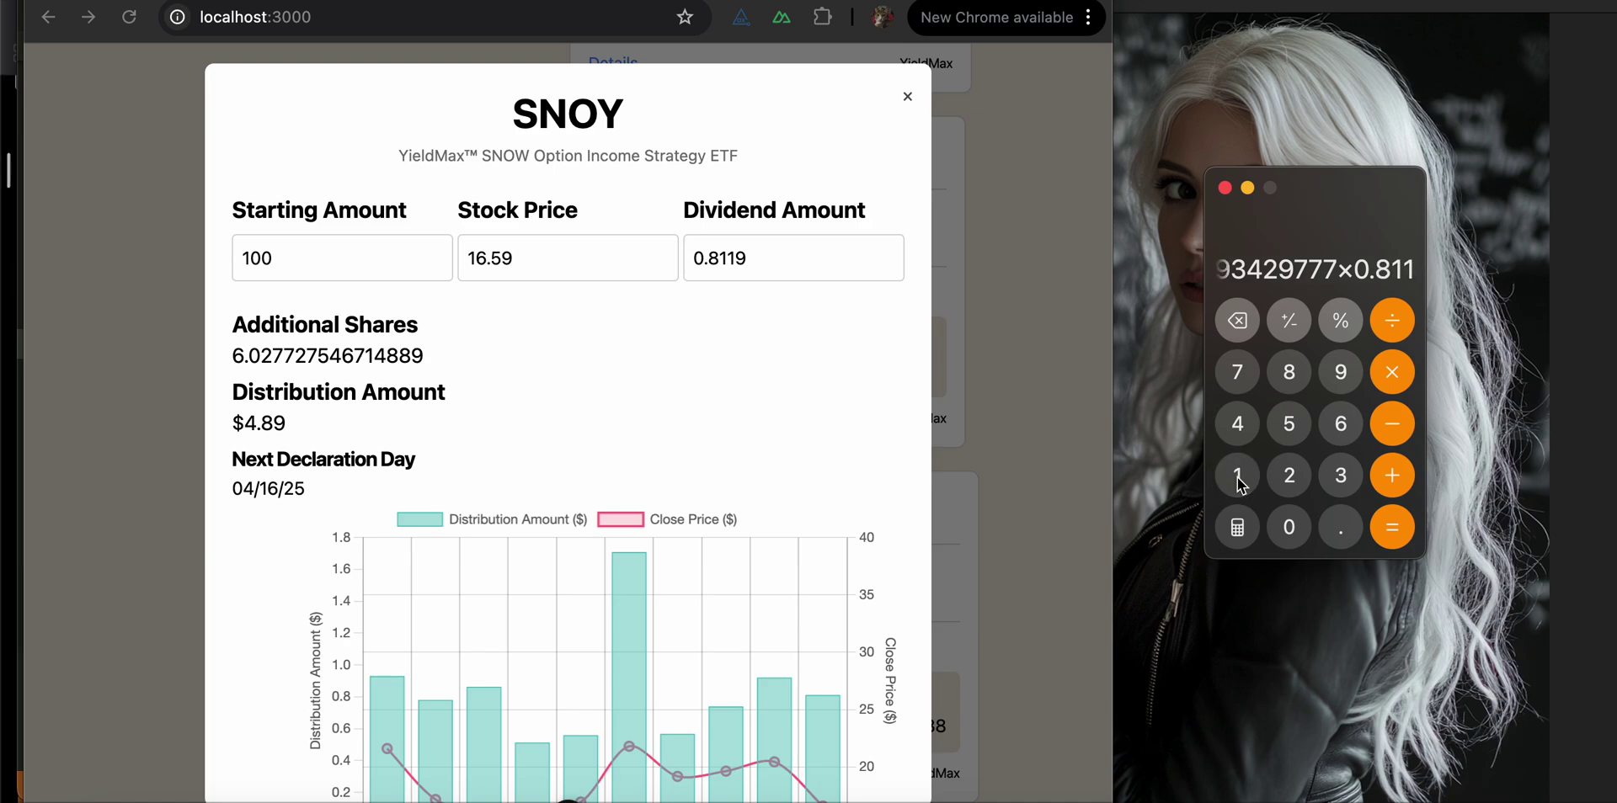
pyautogui.click(1343, 381)
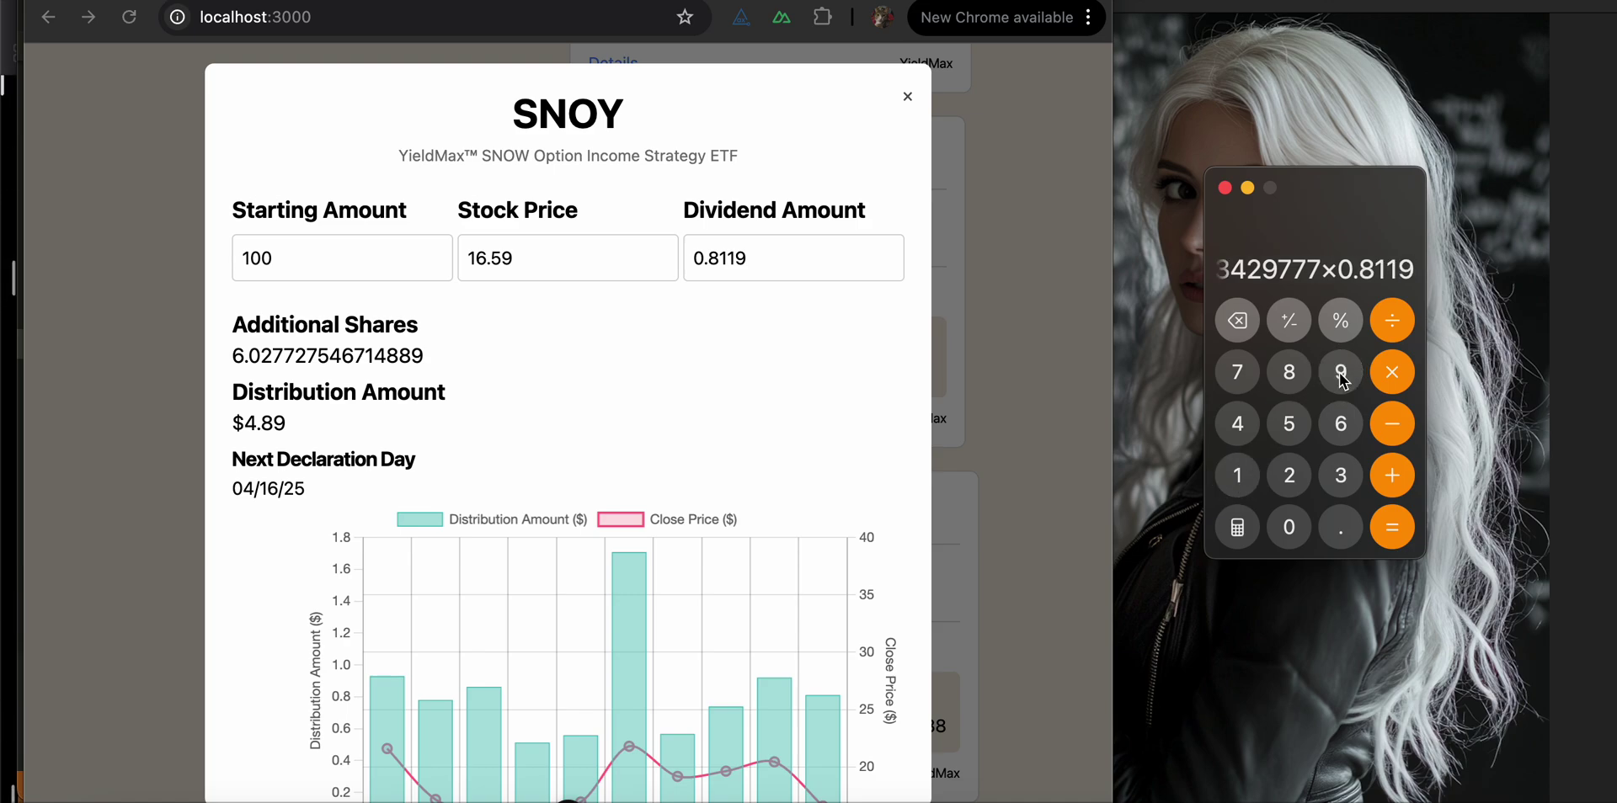
pyautogui.click(1390, 535)
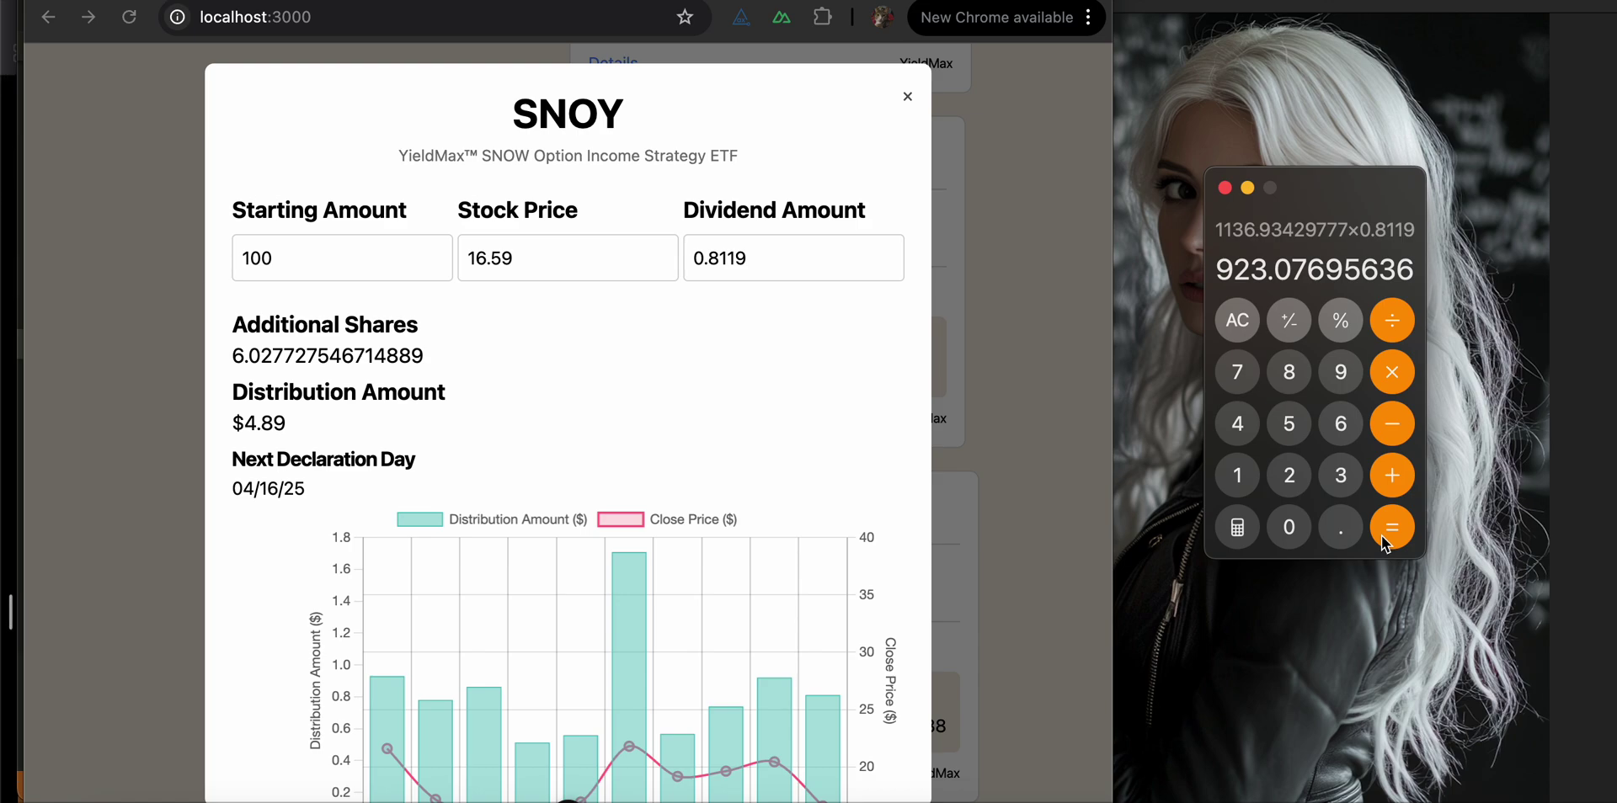
# Multiply by 13 payouts to reach a yearly income of 12000.00043267
pyautogui.click(1391, 373)
pyautogui.click(1237, 475)
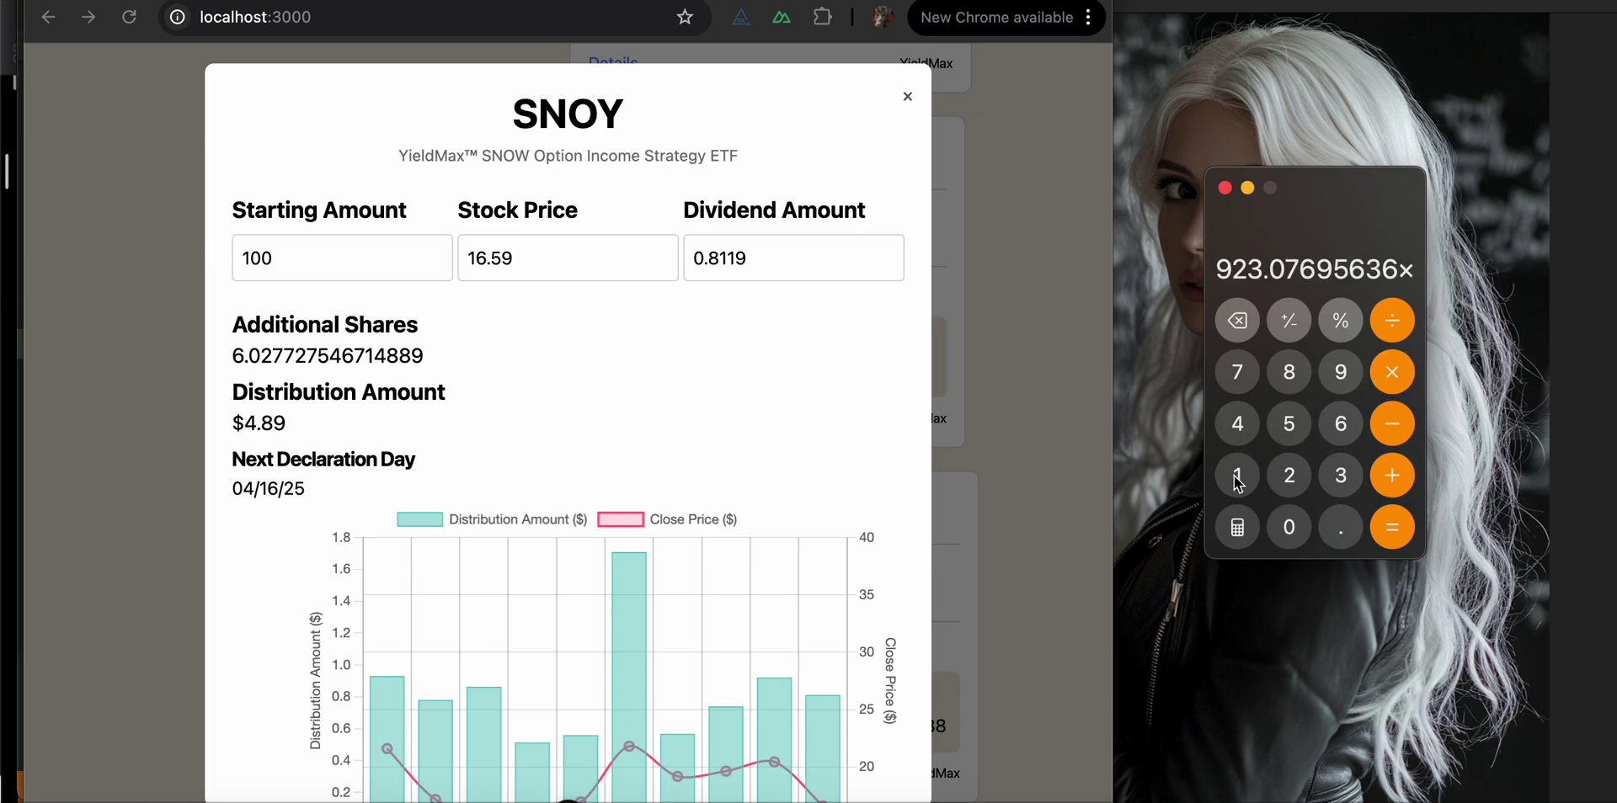
pyautogui.click(1334, 482)
pyautogui.click(1394, 533)
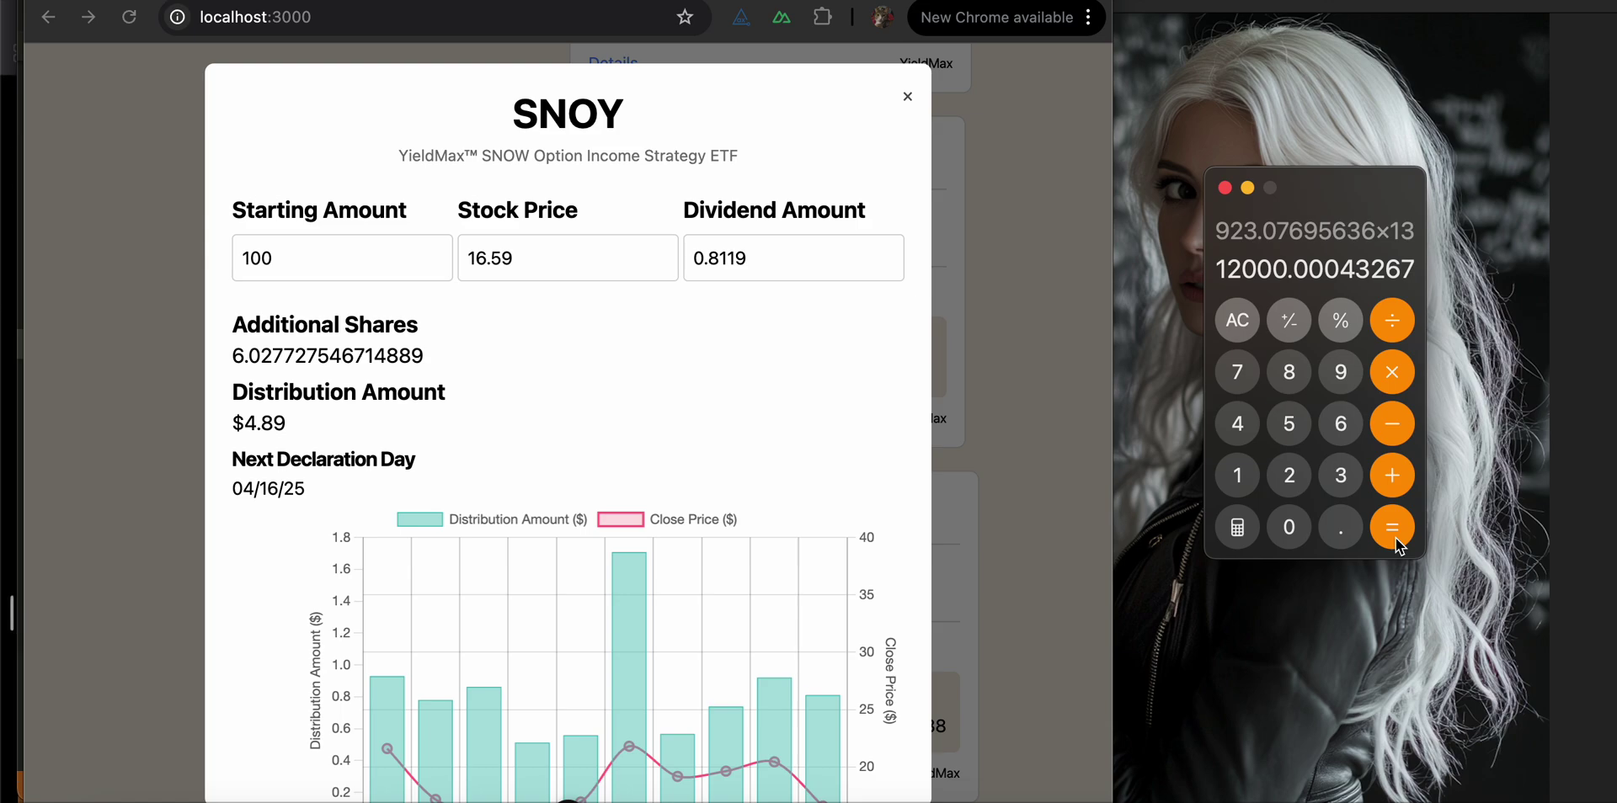
# Divide by 12 months to get 1000.00003606, then close the SNOY details
pyautogui.click(1392, 320)
pyautogui.click(1235, 474)
pyautogui.click(1286, 478)
pyautogui.click(1391, 530)
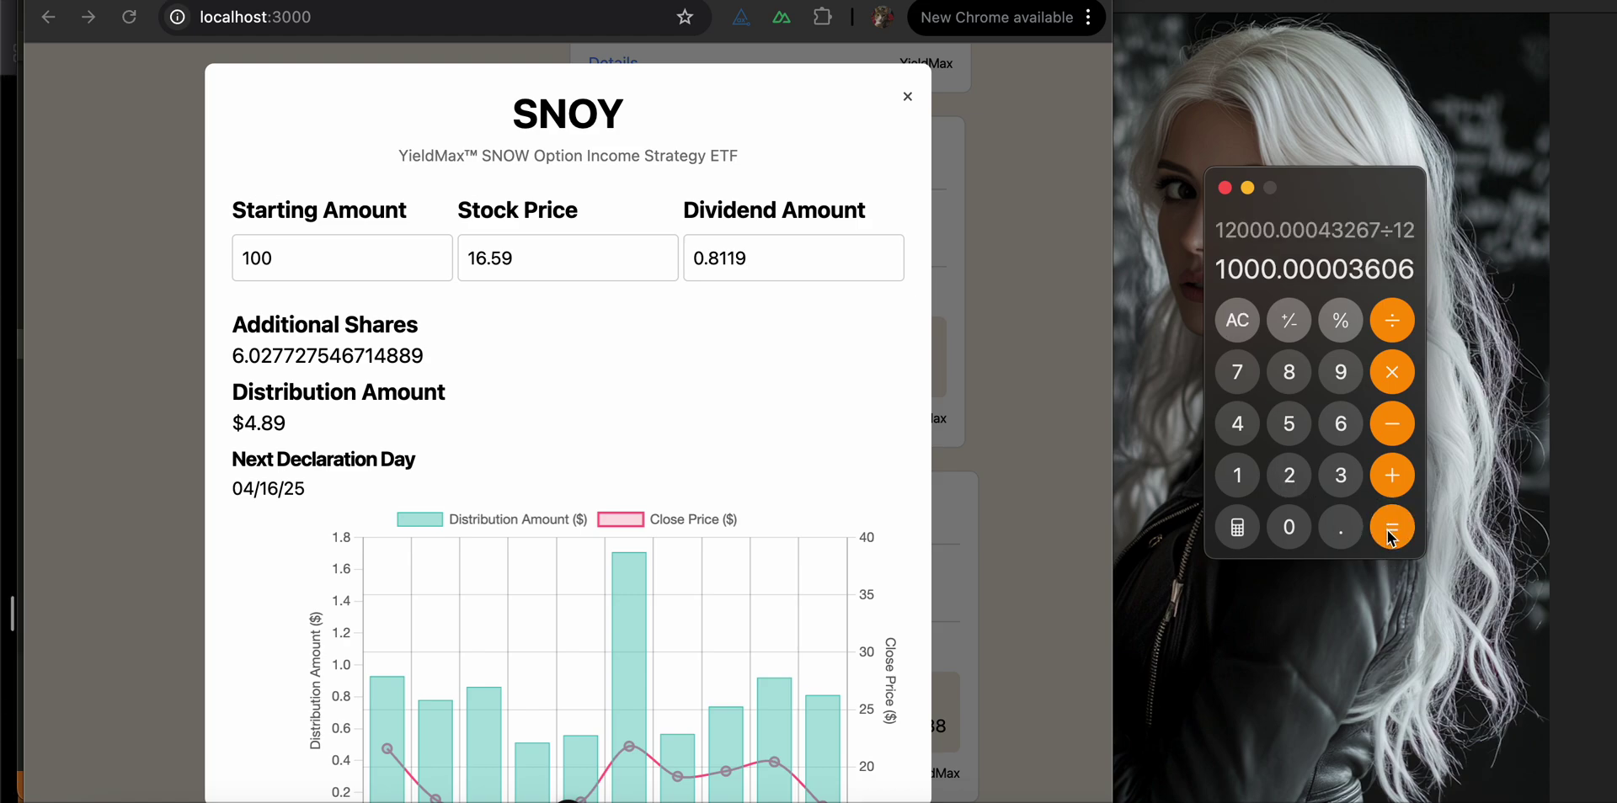
pyautogui.click(907, 96)
pyautogui.click(907, 96)
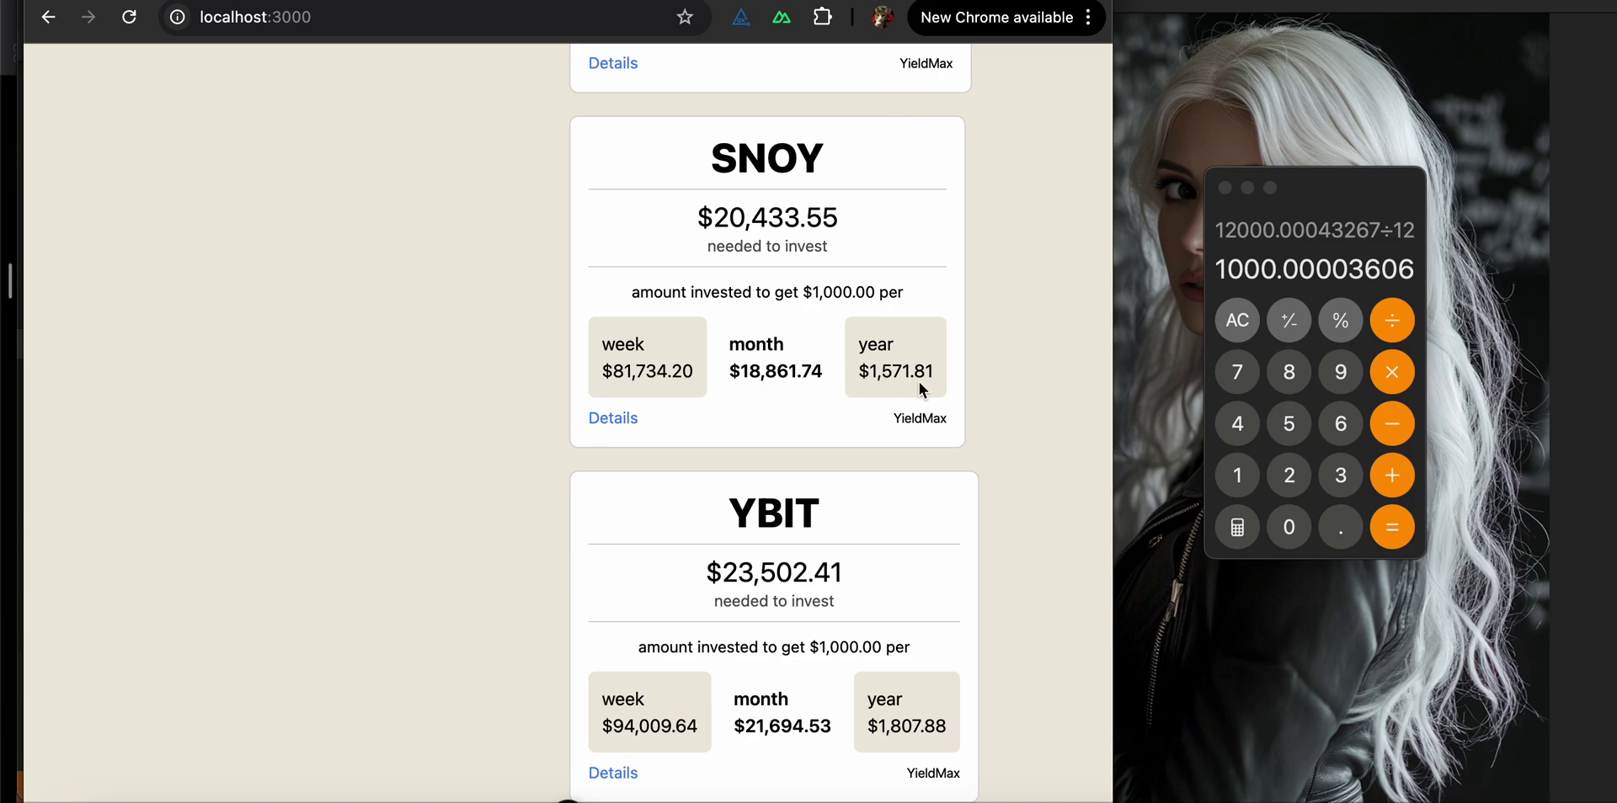
# Enter SNOY's yearly figure 1571.81 for division, with SNOY's details opened for its price
pyautogui.click(1243, 476)
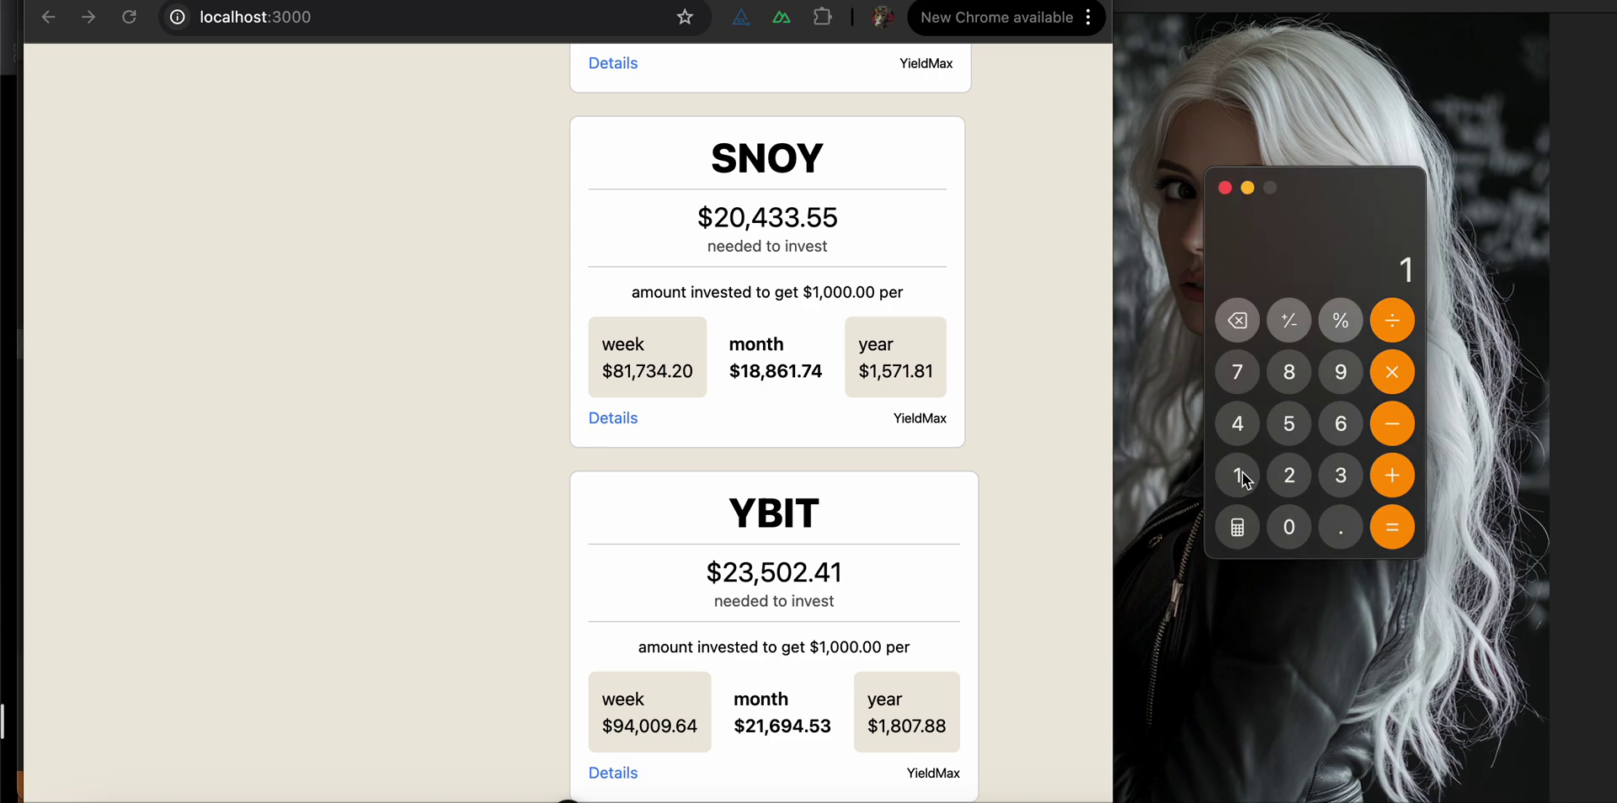
pyautogui.click(1290, 434)
pyautogui.click(1237, 372)
pyautogui.click(1237, 476)
pyautogui.click(1344, 529)
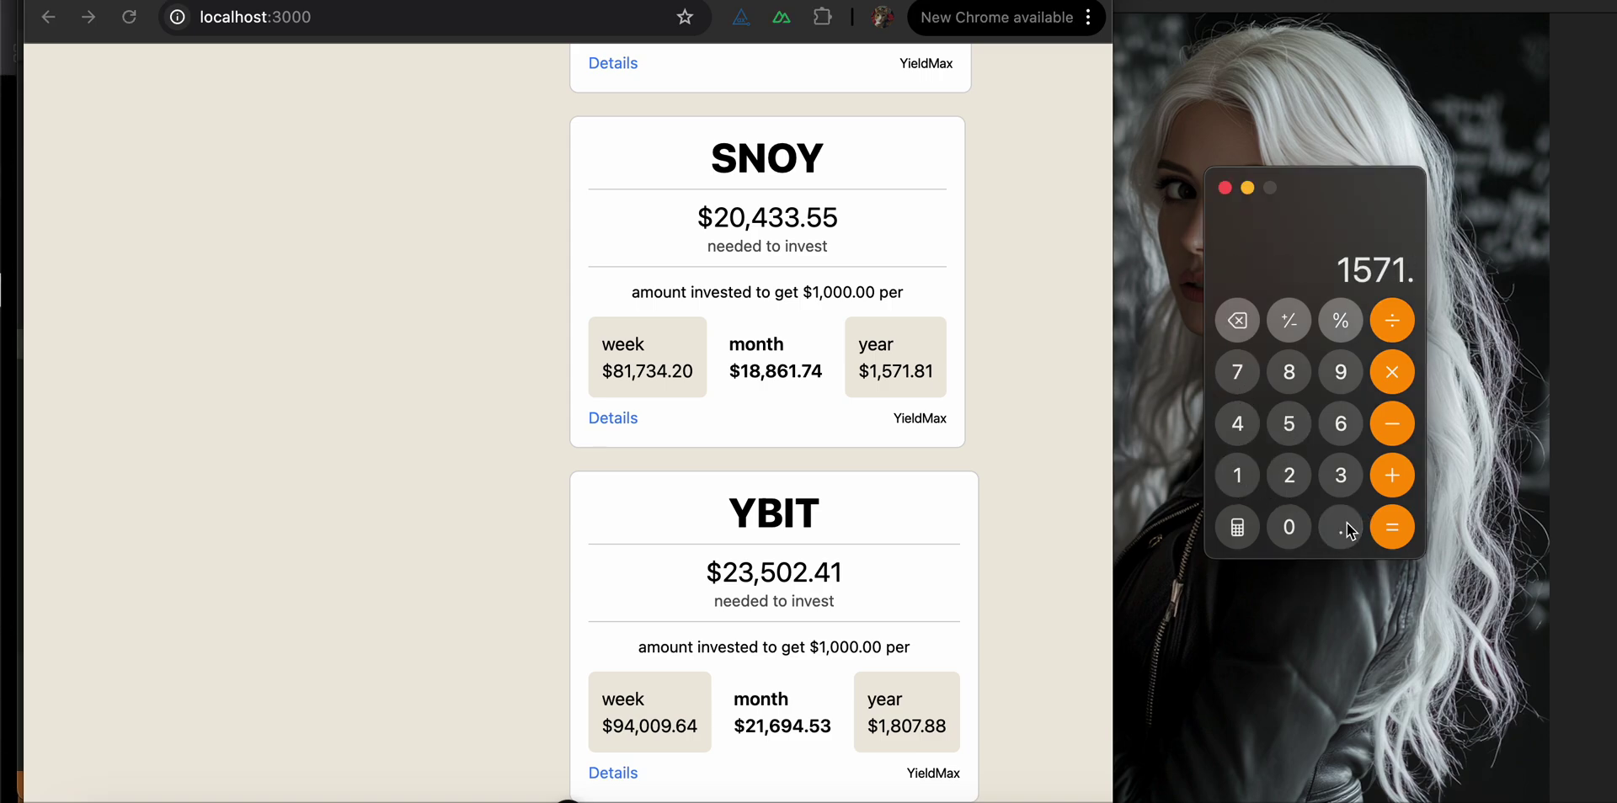
pyautogui.click(1298, 388)
pyautogui.click(1249, 492)
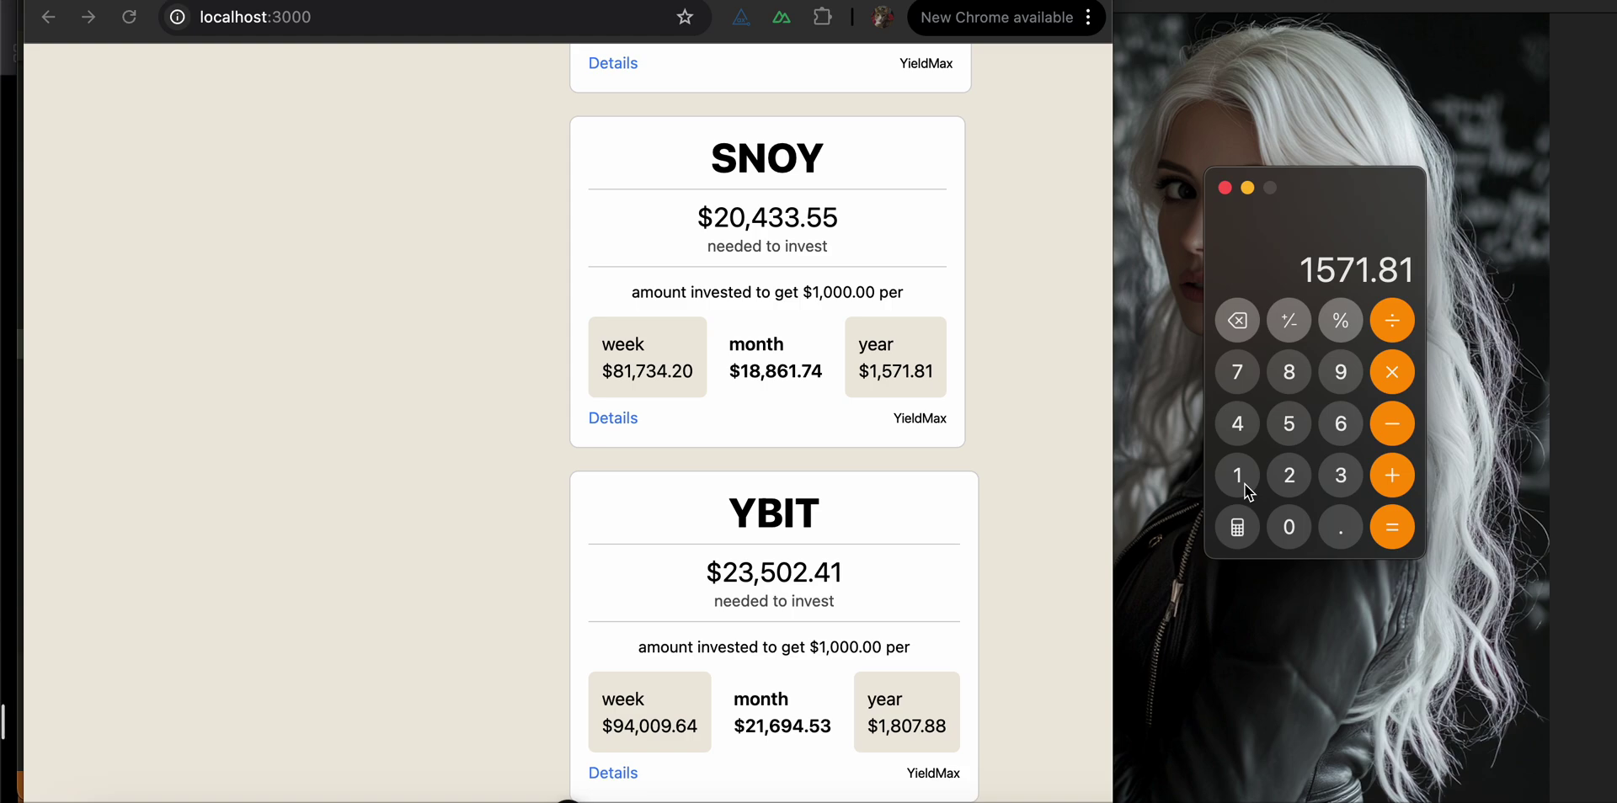
pyautogui.click(1388, 320)
pyautogui.click(629, 424)
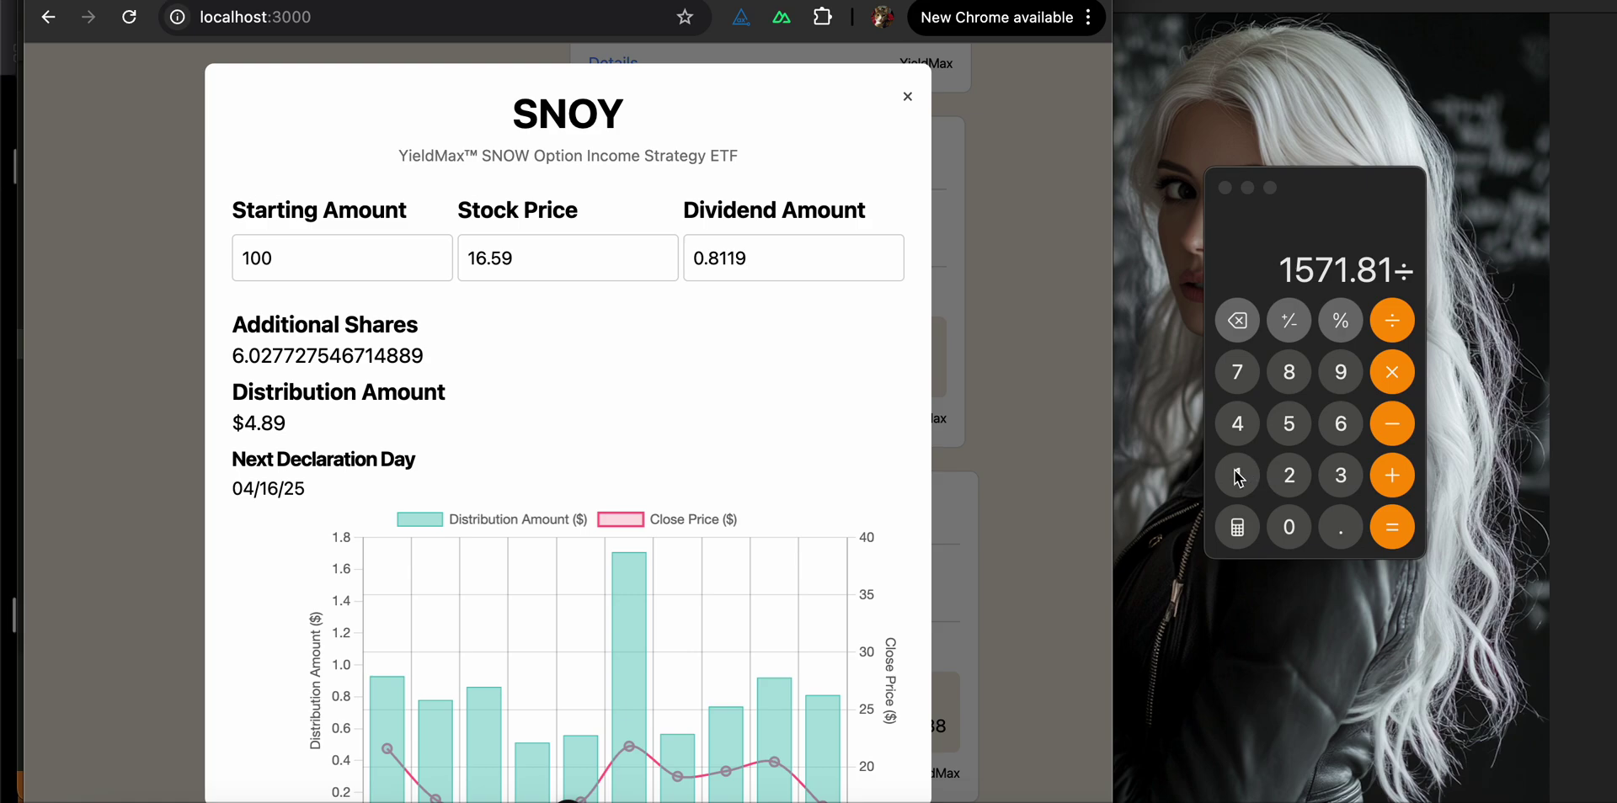
# Divide by the 16.59 stock price to get the number of shares
pyautogui.click(1237, 476)
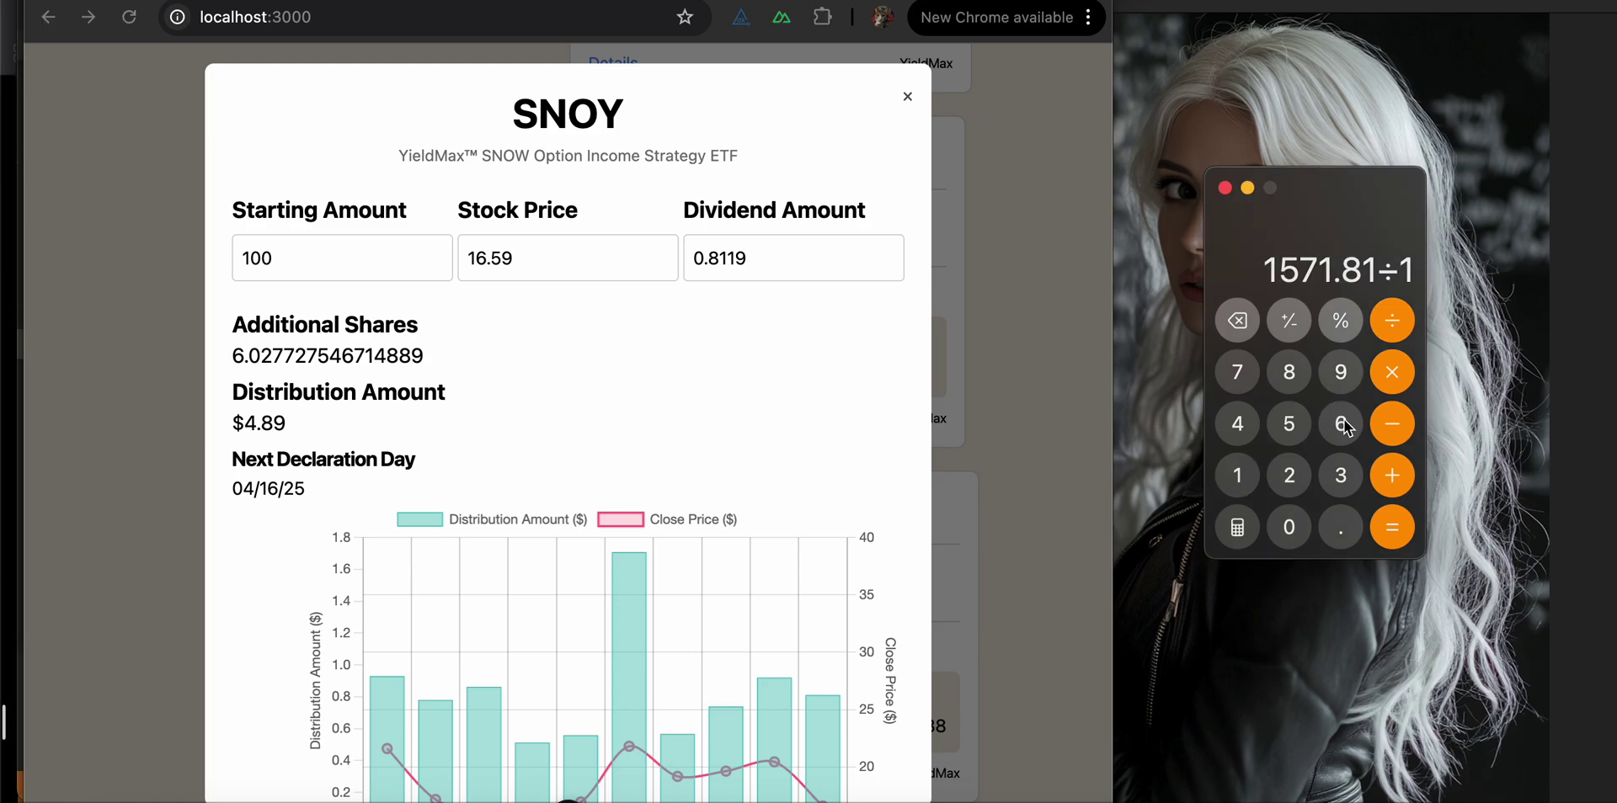
pyautogui.click(1345, 427)
pyautogui.click(1341, 524)
pyautogui.click(1294, 423)
pyautogui.click(1341, 374)
pyautogui.click(1394, 528)
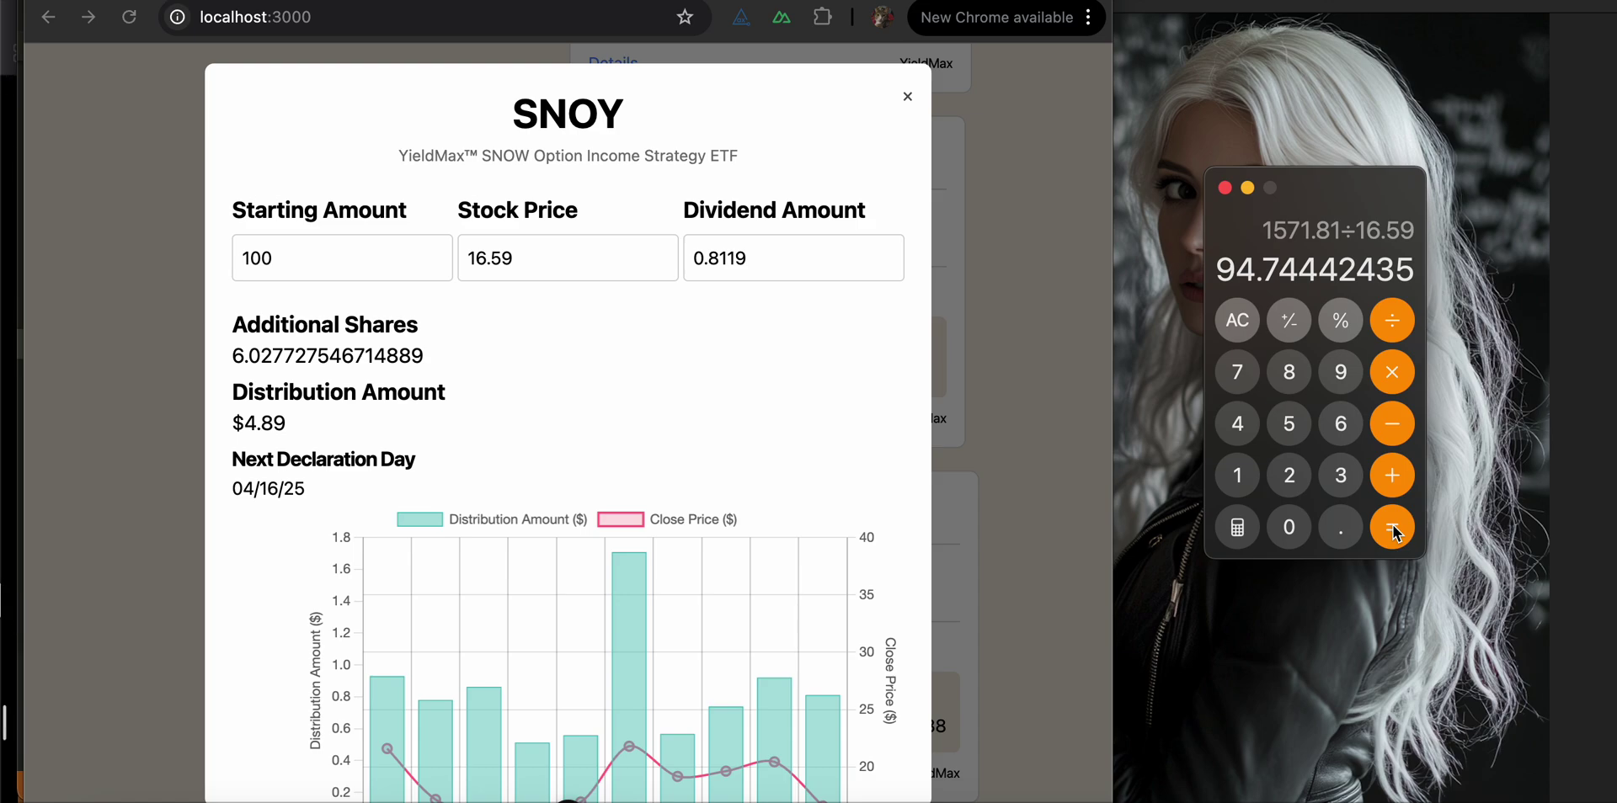
# Multiply the shares by the 0.8119 dividend, giving 76.92299813 per payout
pyautogui.click(1403, 379)
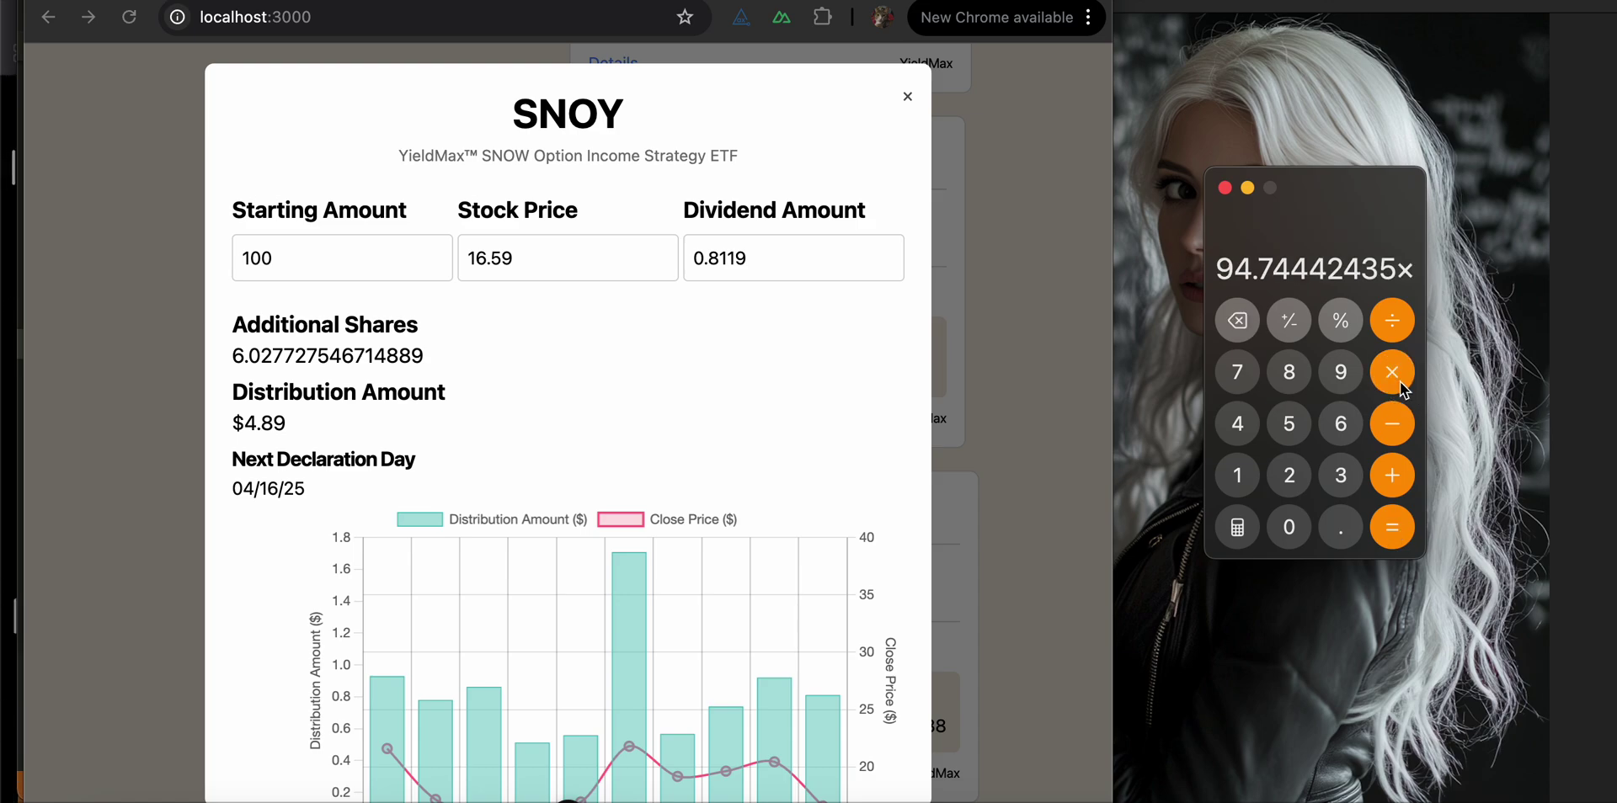
pyautogui.click(1348, 530)
pyautogui.click(1290, 383)
pyautogui.click(1237, 475)
pyautogui.click(1237, 475)
pyautogui.click(1341, 372)
pyautogui.click(1408, 530)
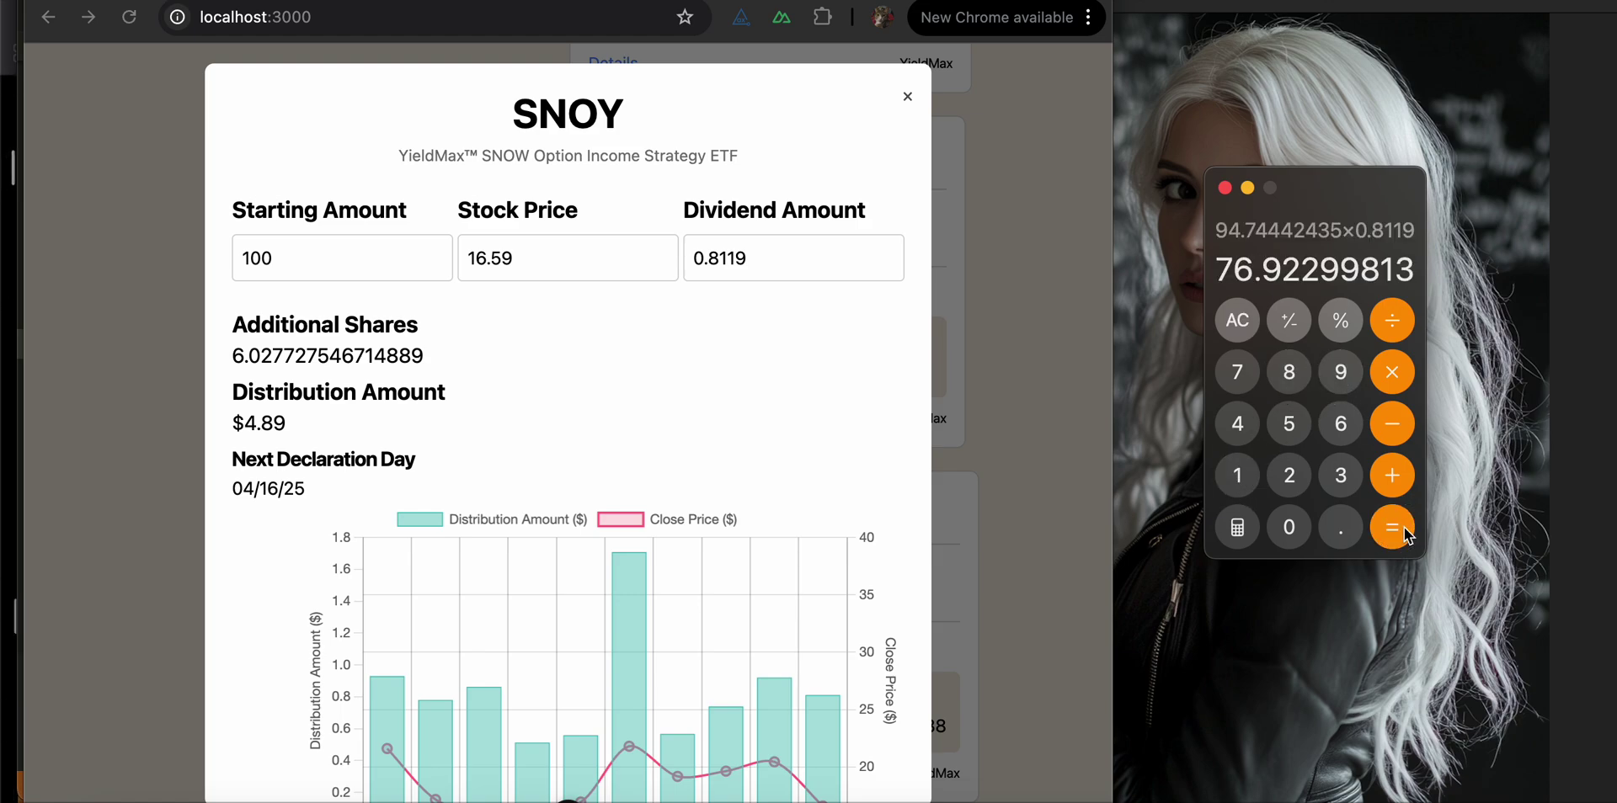
# Multiply by 13 to get 999.99897571, then close the SNOY details
pyautogui.click(1394, 375)
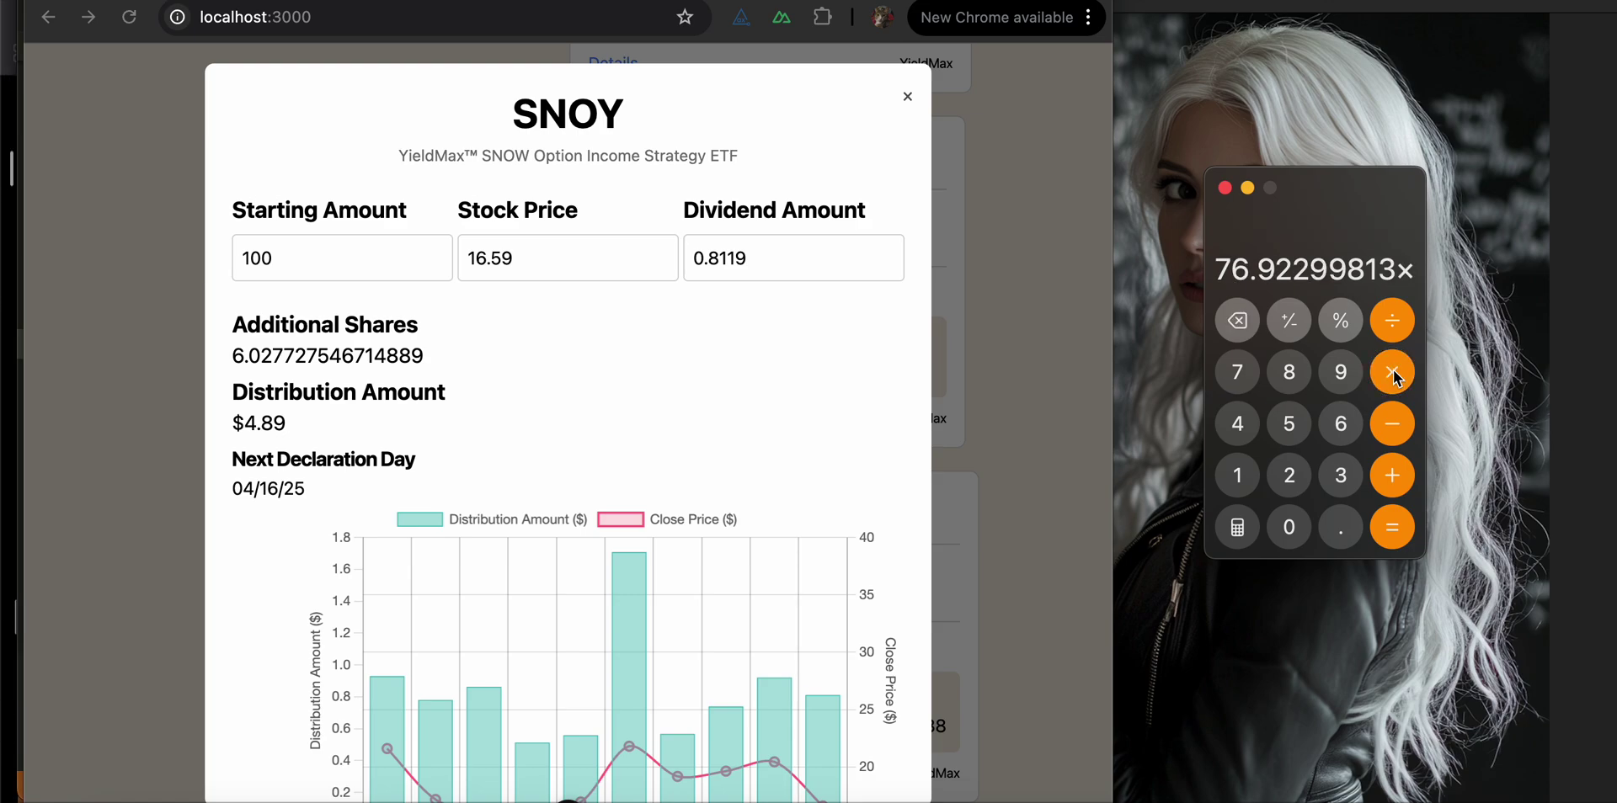
pyautogui.click(1237, 475)
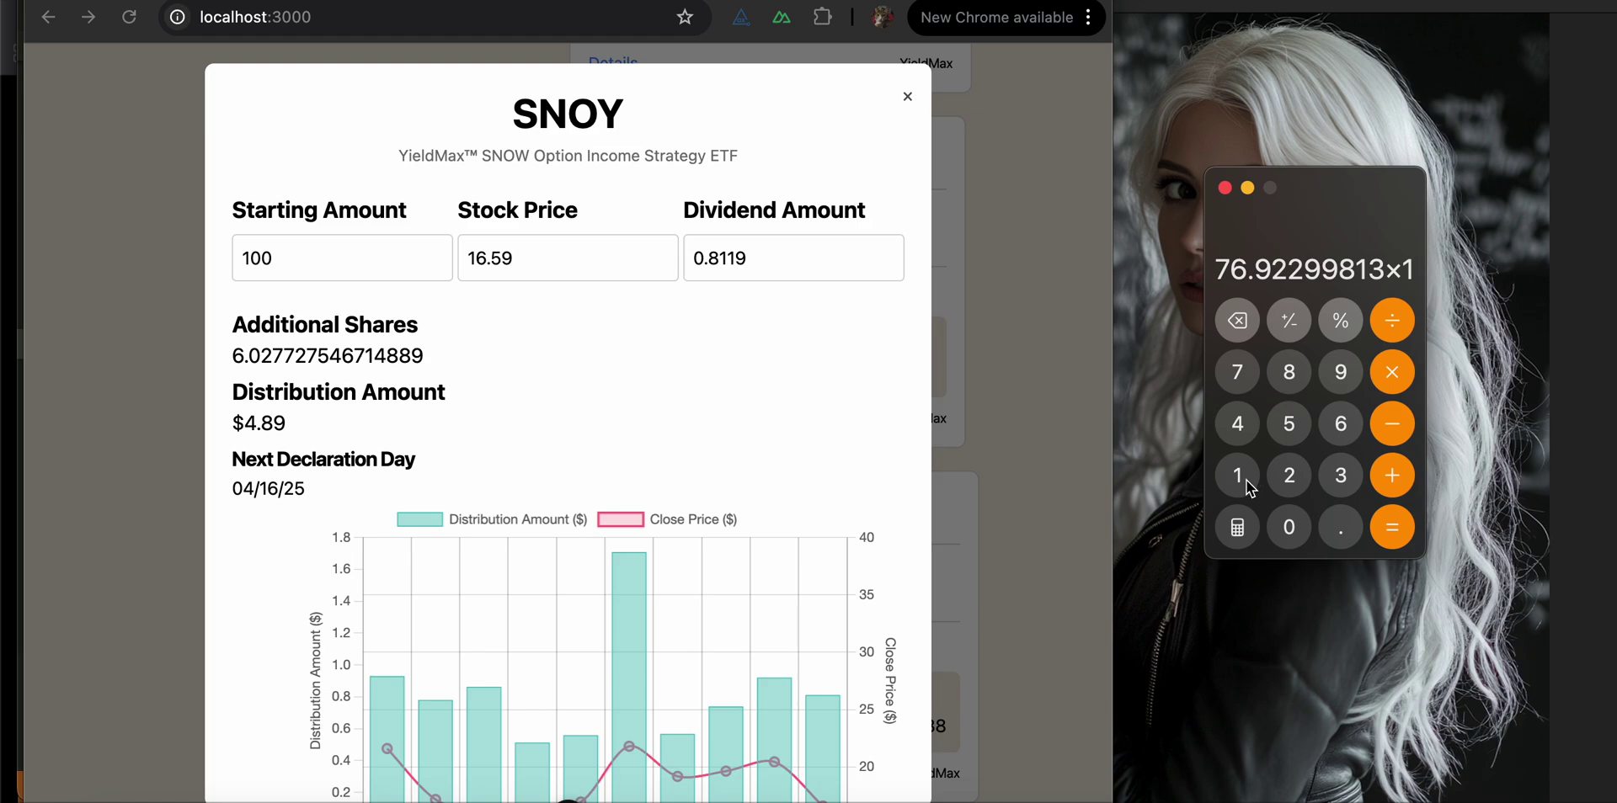
pyautogui.click(1341, 475)
pyautogui.click(1391, 528)
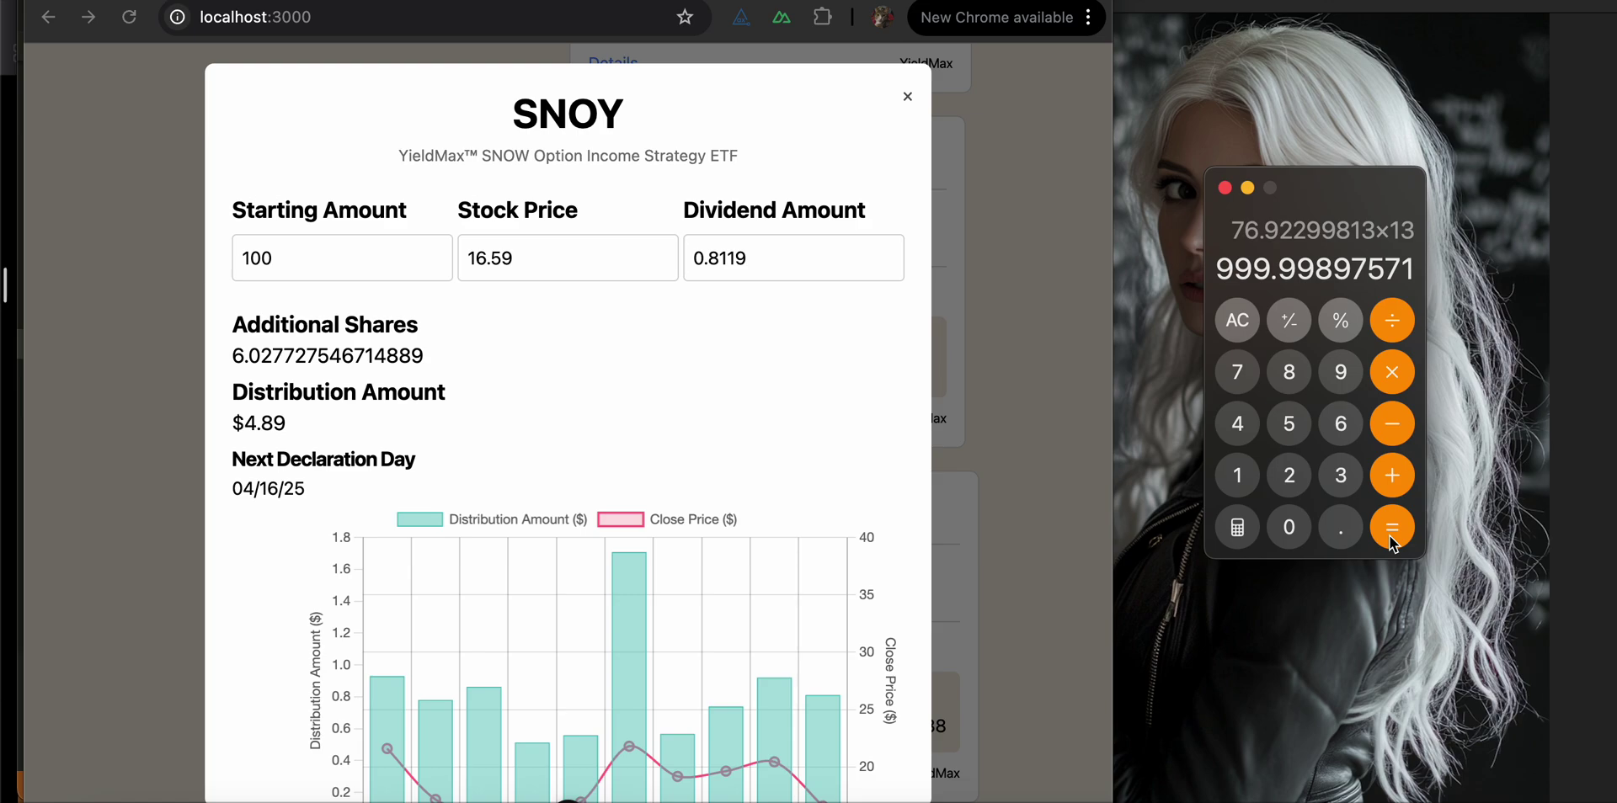
pyautogui.click(907, 99)
# Scroll to the SOXY card showing $402,204.08 weekly, $92,816.33 monthly and $7,734.69 yearly
pyautogui.scroll(-15, 954, 347)
pyautogui.scroll(-15, 954, 345)
pyautogui.scroll(-15, 954, 347)
pyautogui.scroll(-15, 954, 347)
pyautogui.scroll(-15, 954, 346)
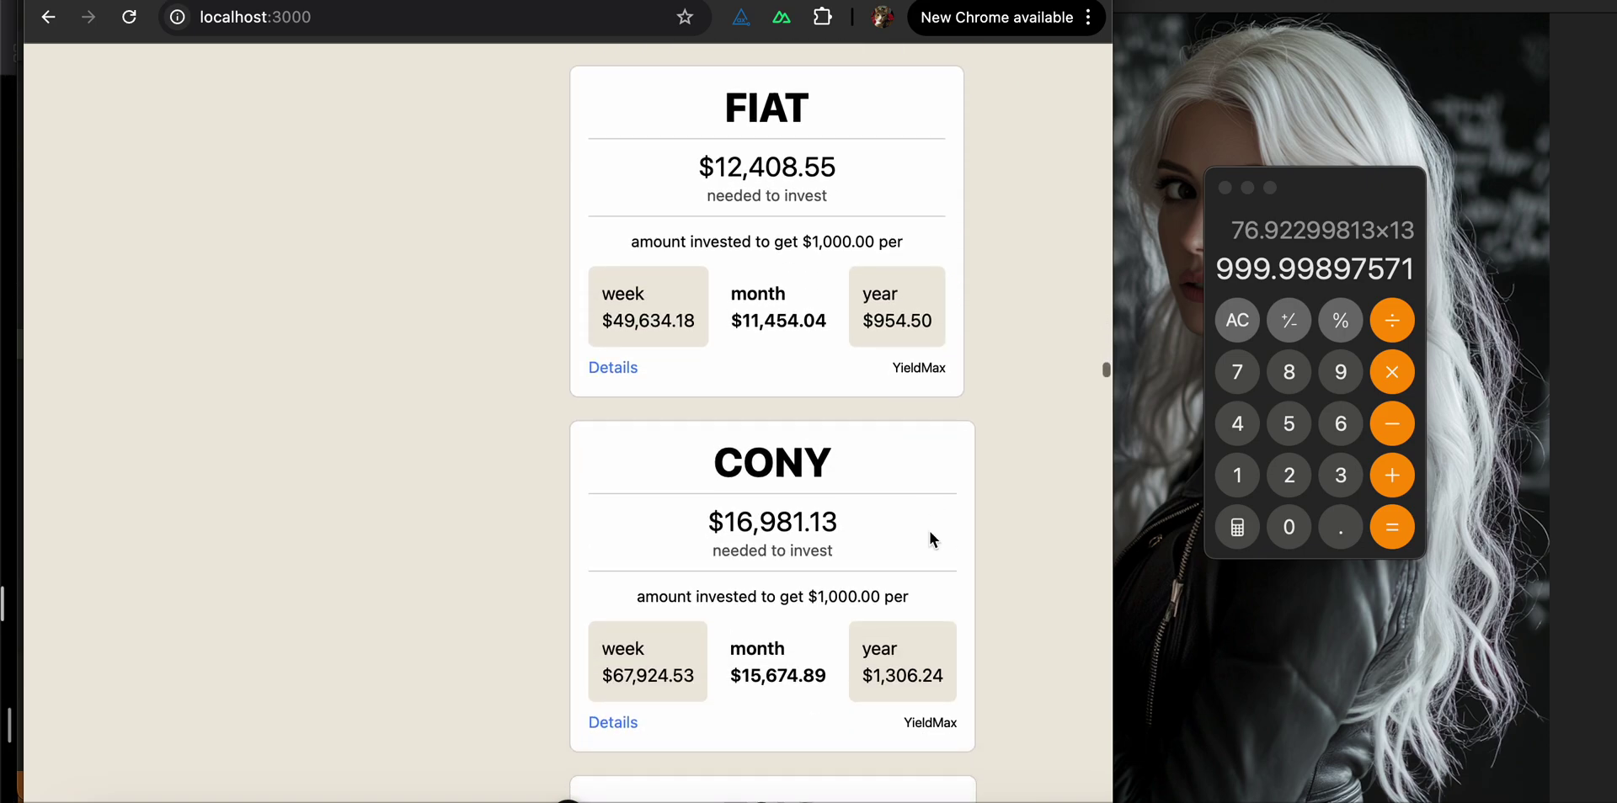
pyautogui.scroll(-15, 930, 539)
pyautogui.scroll(-15, 930, 545)
pyautogui.scroll(-15, 927, 564)
pyautogui.scroll(-15, 927, 564)
pyautogui.scroll(-4, 924, 746)
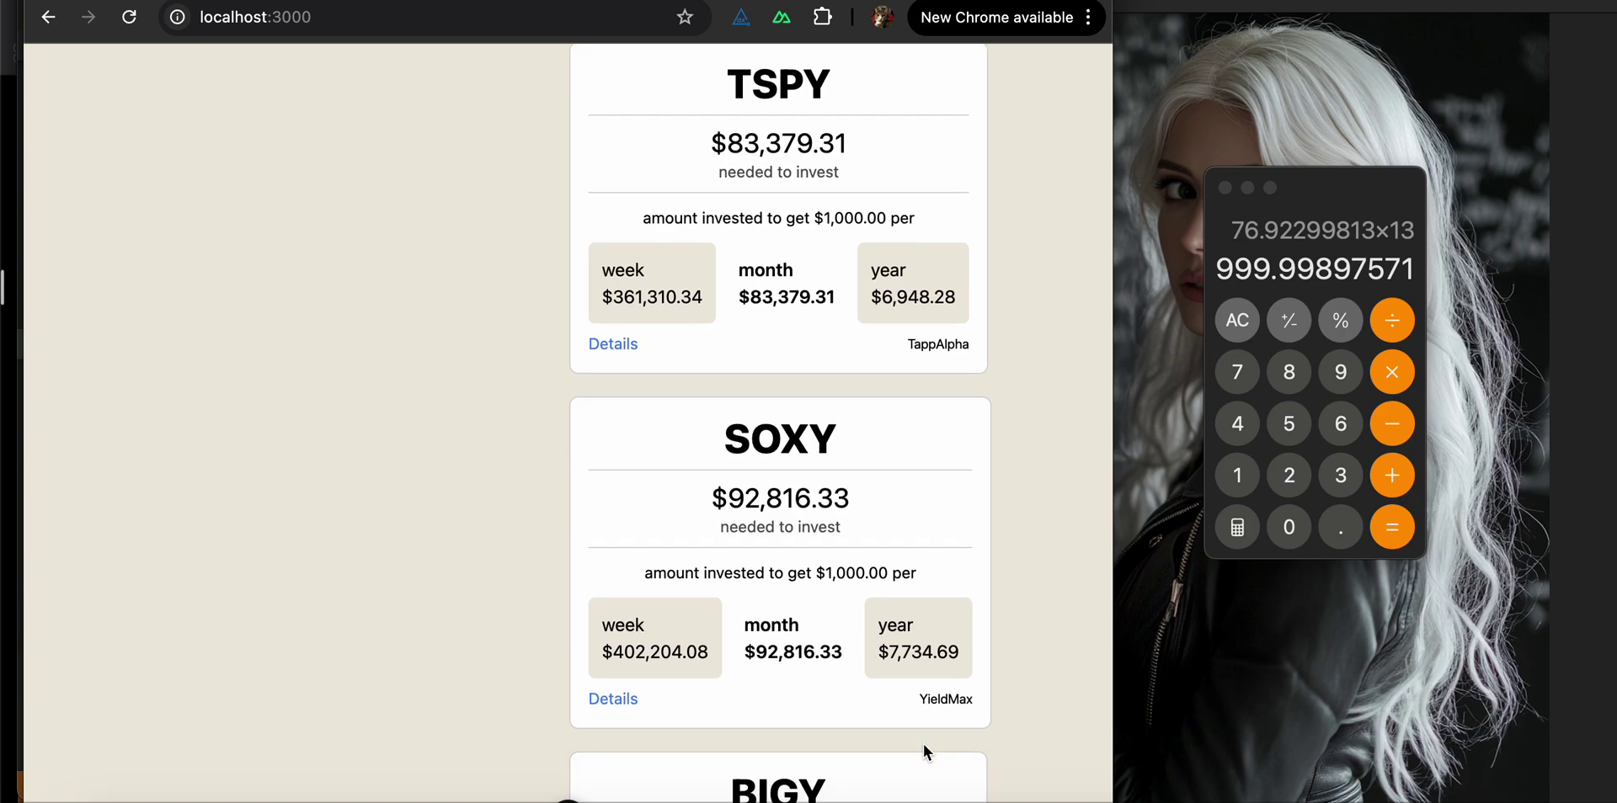
pyautogui.scroll(12, 924, 747)
pyautogui.scroll(-15, 927, 750)
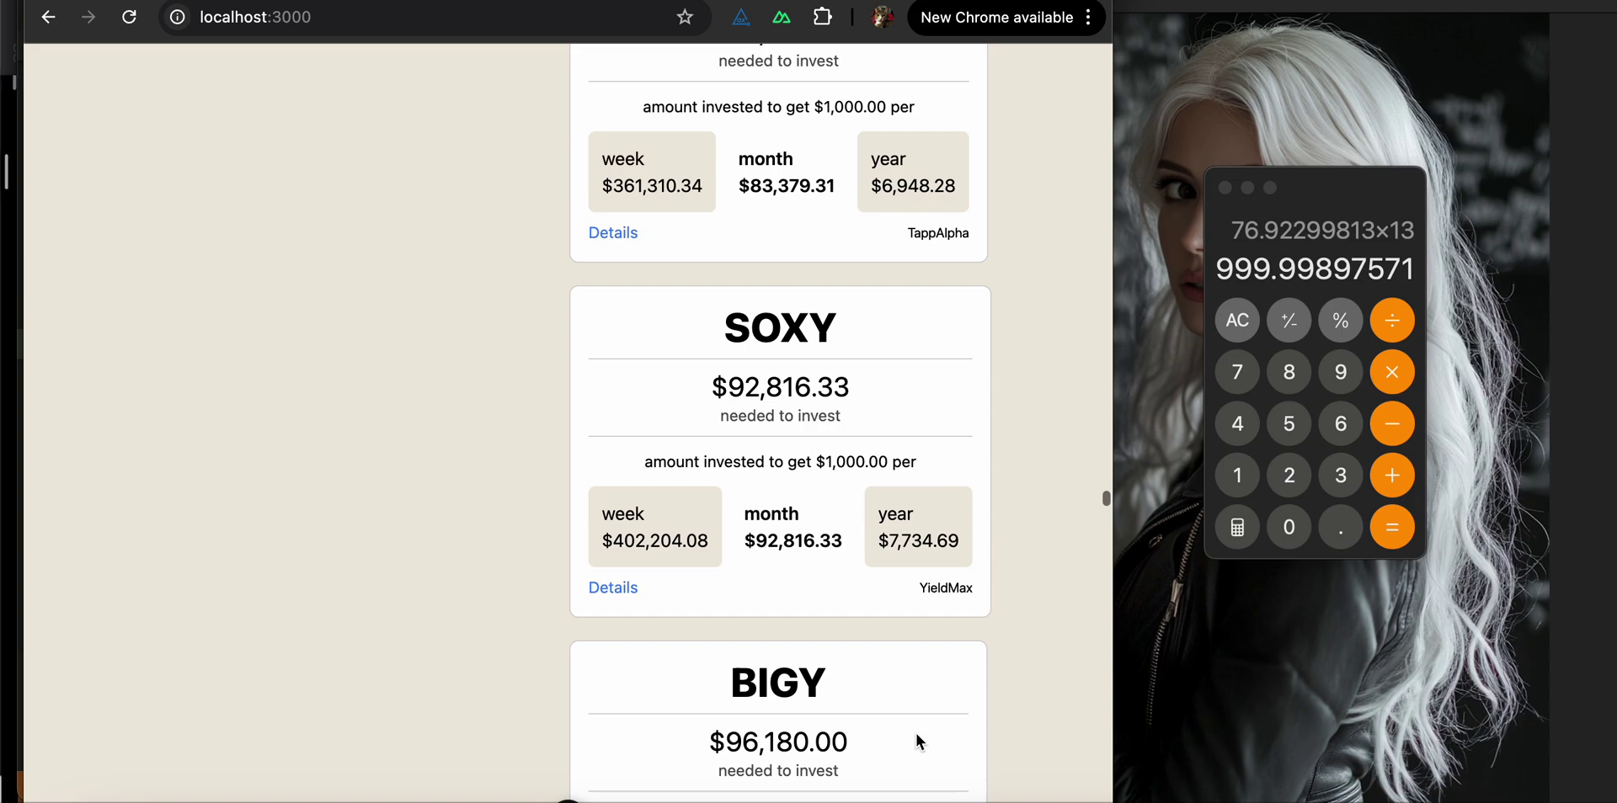
pyautogui.scroll(-3, 916, 735)
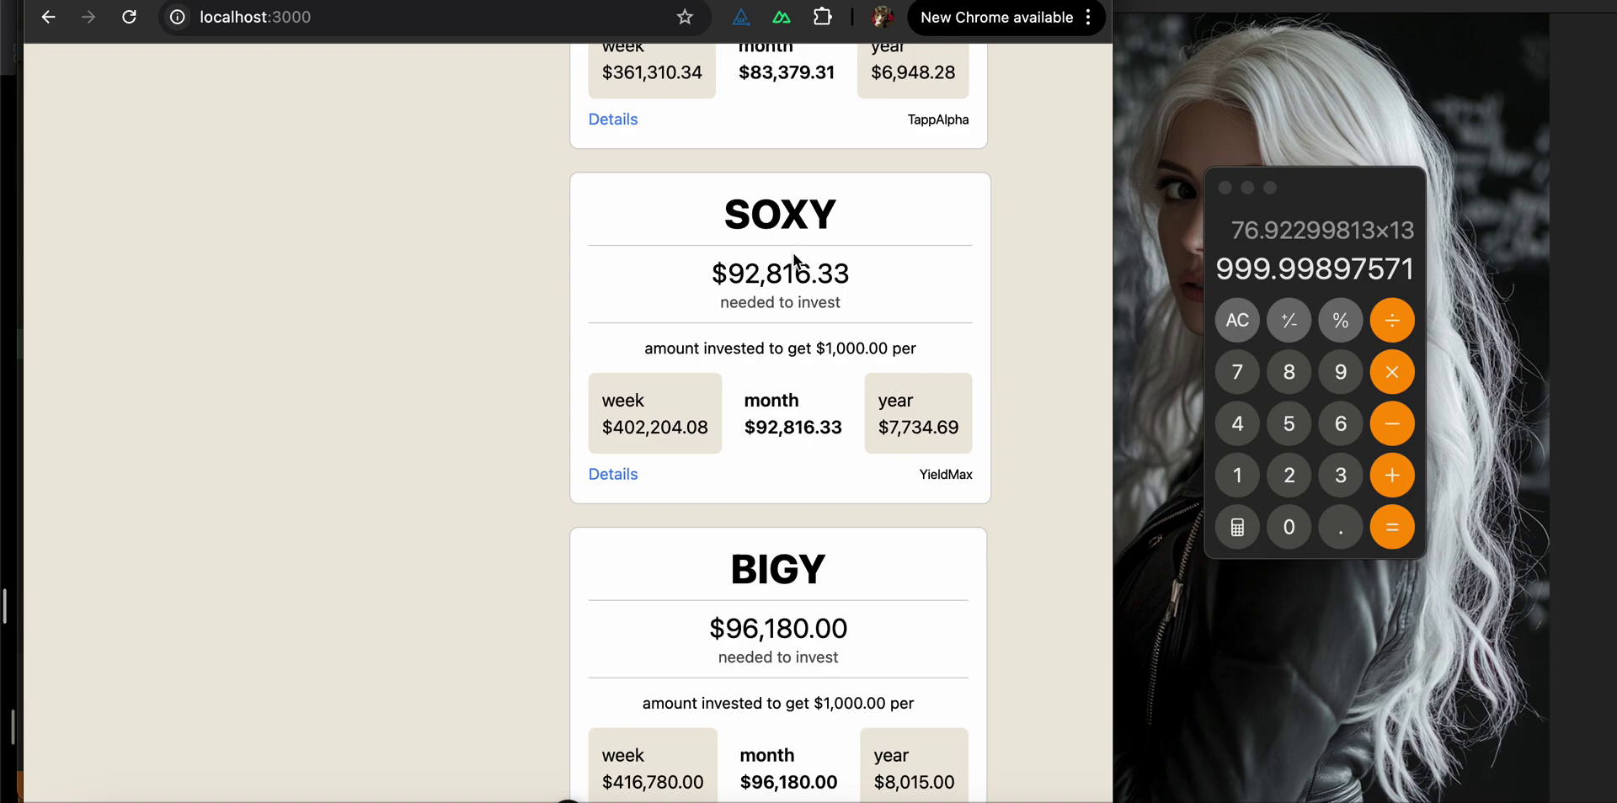
# Enter SOXY's weekly figure 402204.08 in Calculator
pyautogui.click(1281, 228)
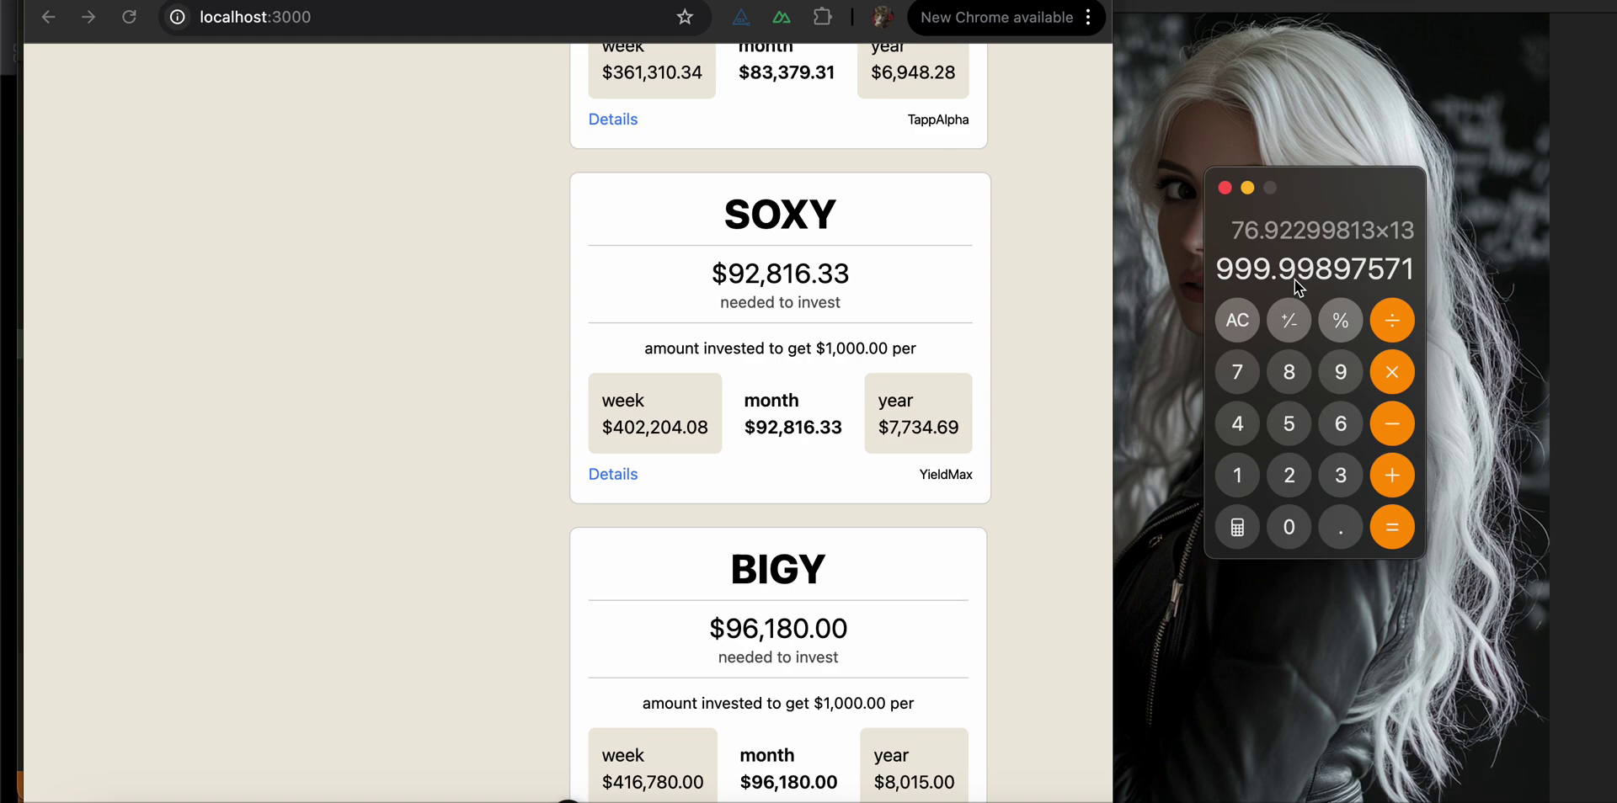
pyautogui.click(1393, 528)
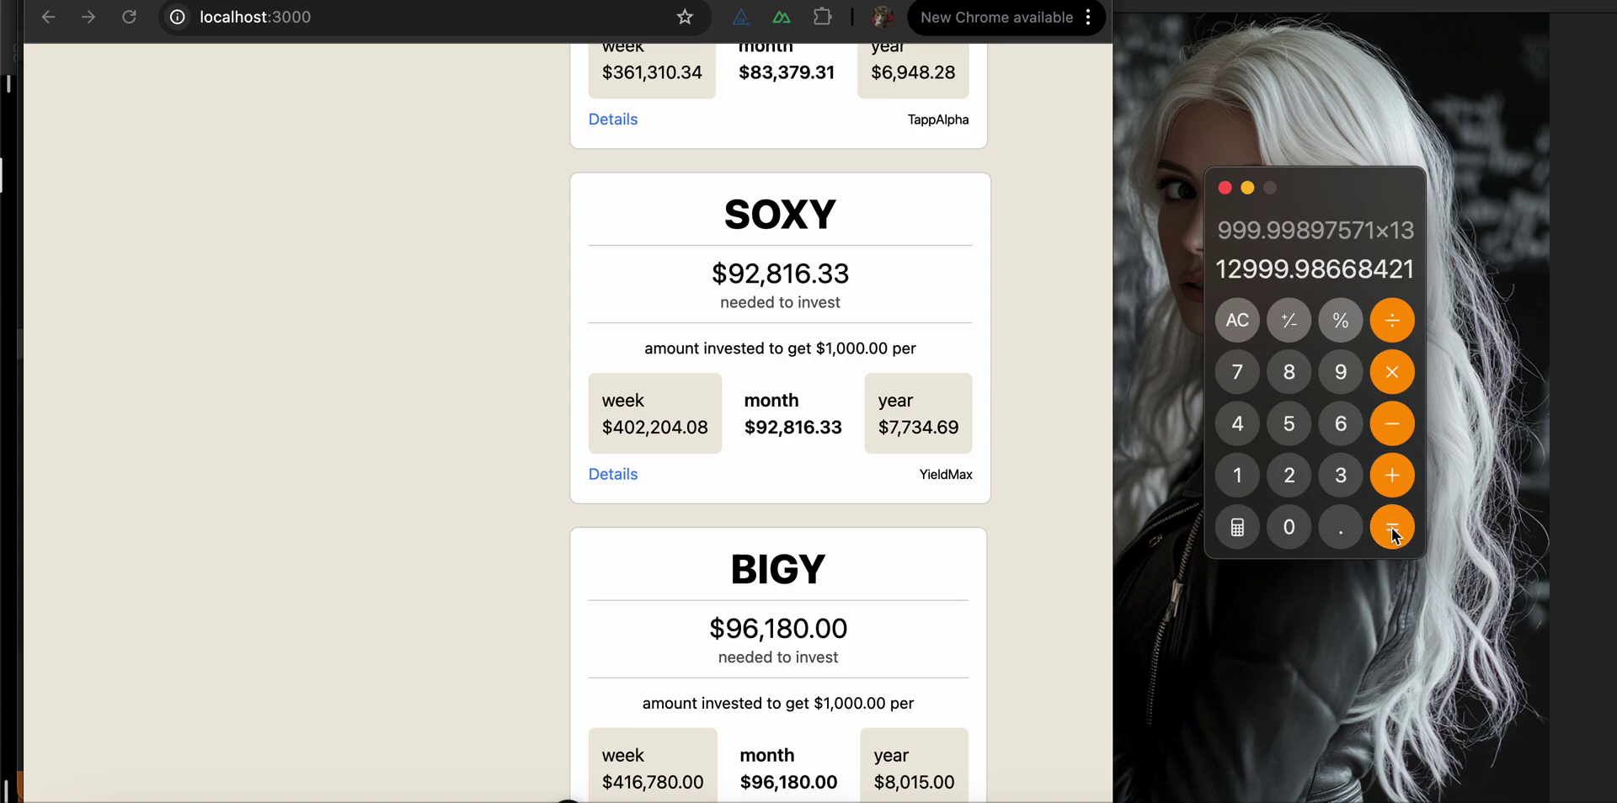
pyautogui.click(1240, 423)
pyautogui.click(1285, 524)
pyautogui.click(1287, 491)
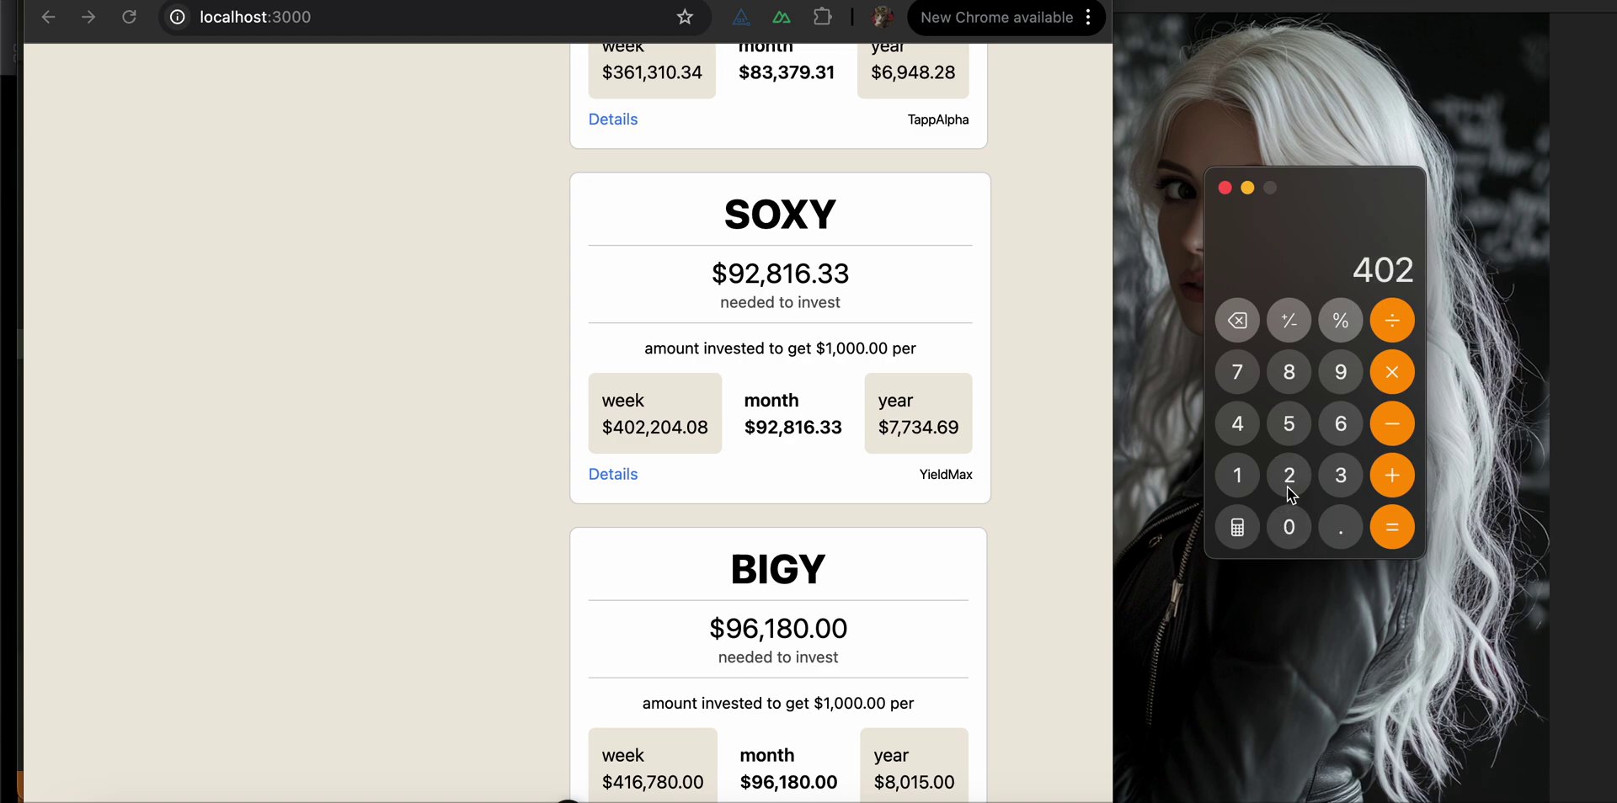
pyautogui.click(1287, 487)
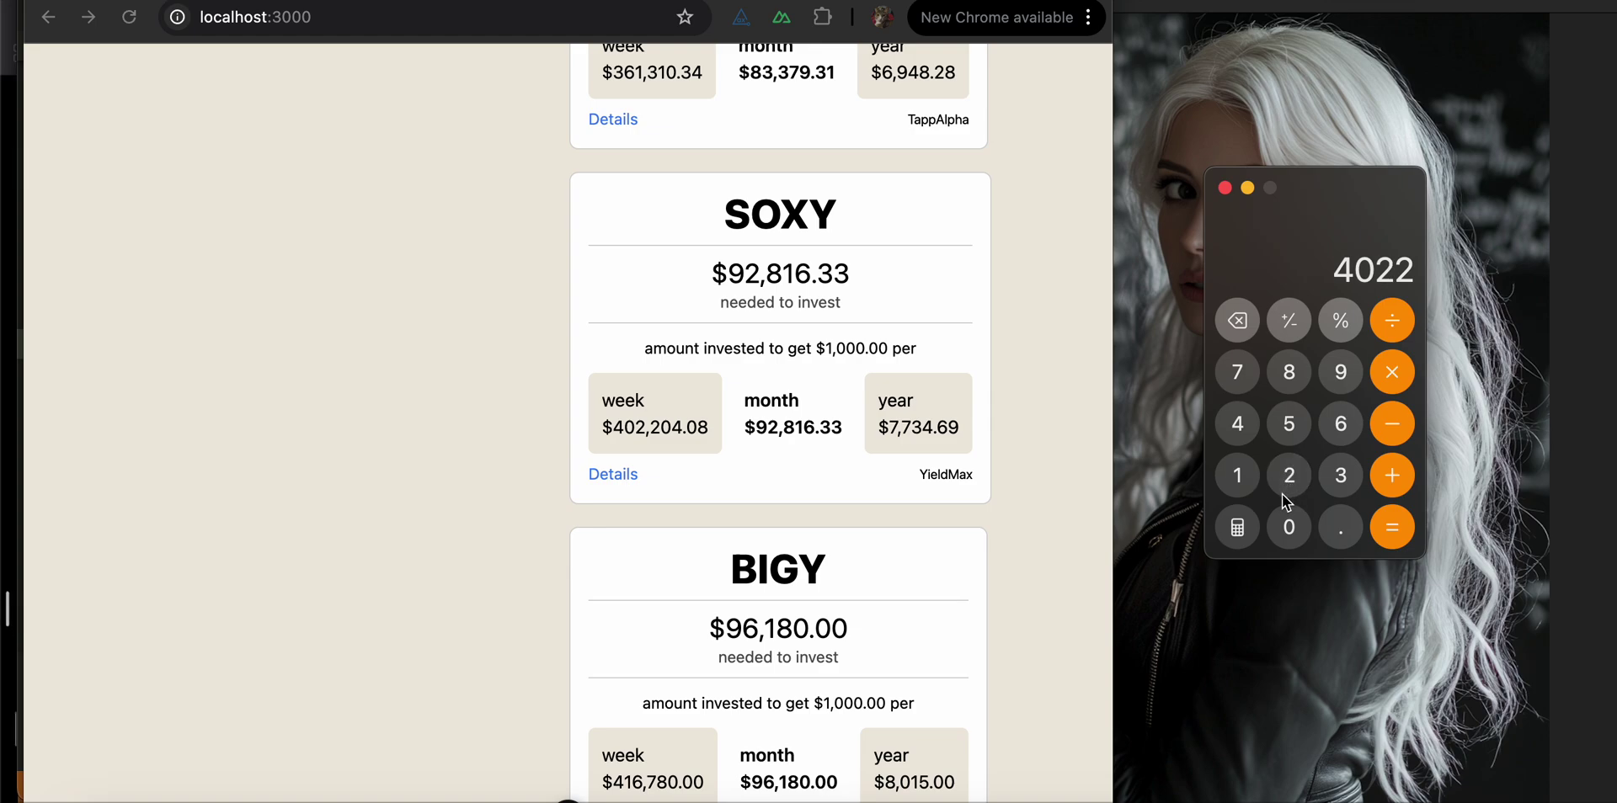
pyautogui.click(1292, 532)
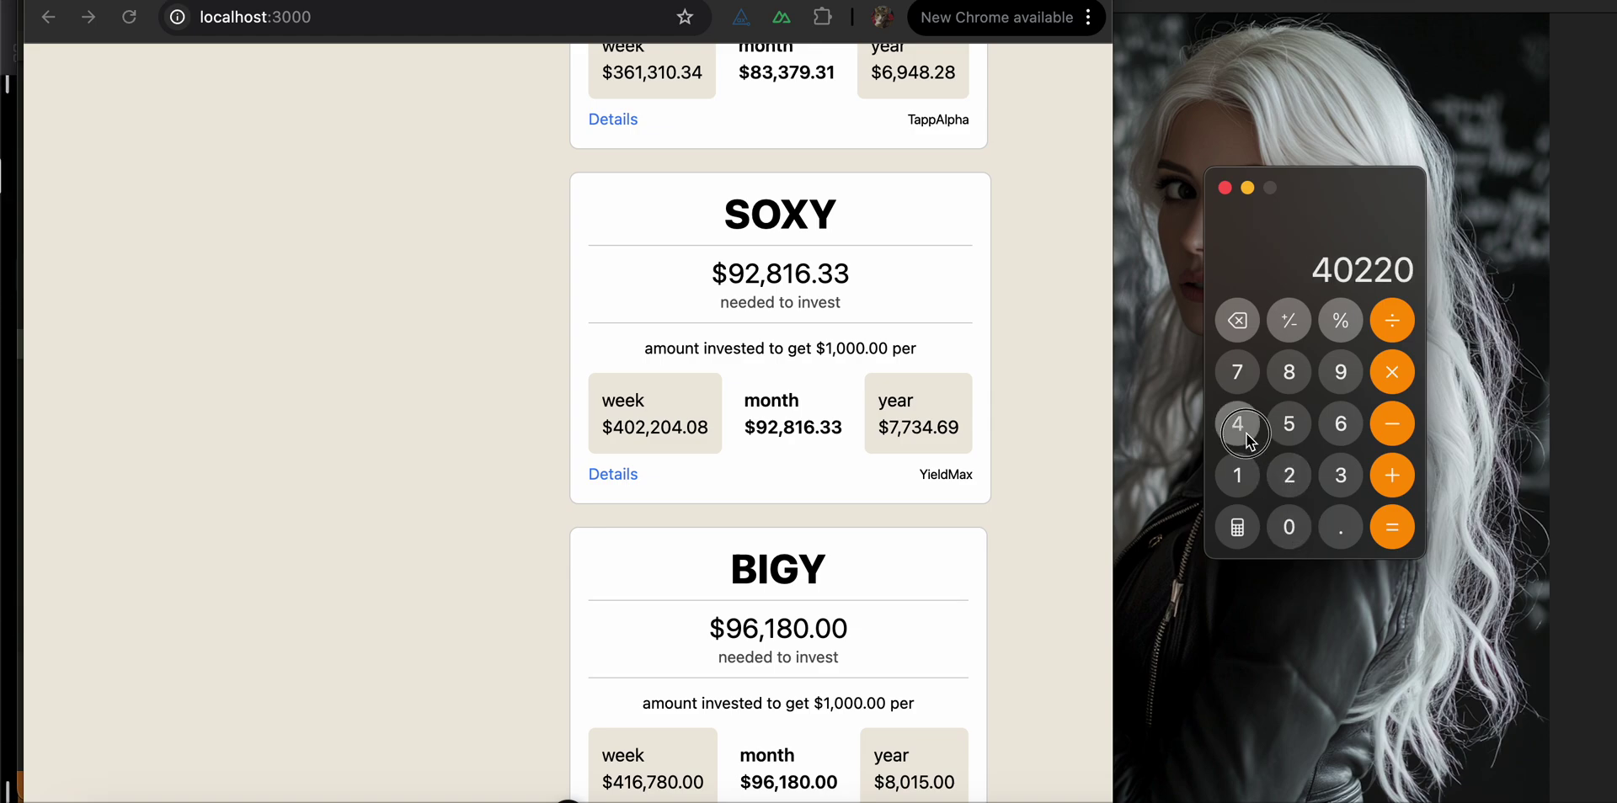
pyautogui.click(1246, 432)
pyautogui.click(1339, 529)
pyautogui.click(1296, 527)
pyautogui.click(1296, 387)
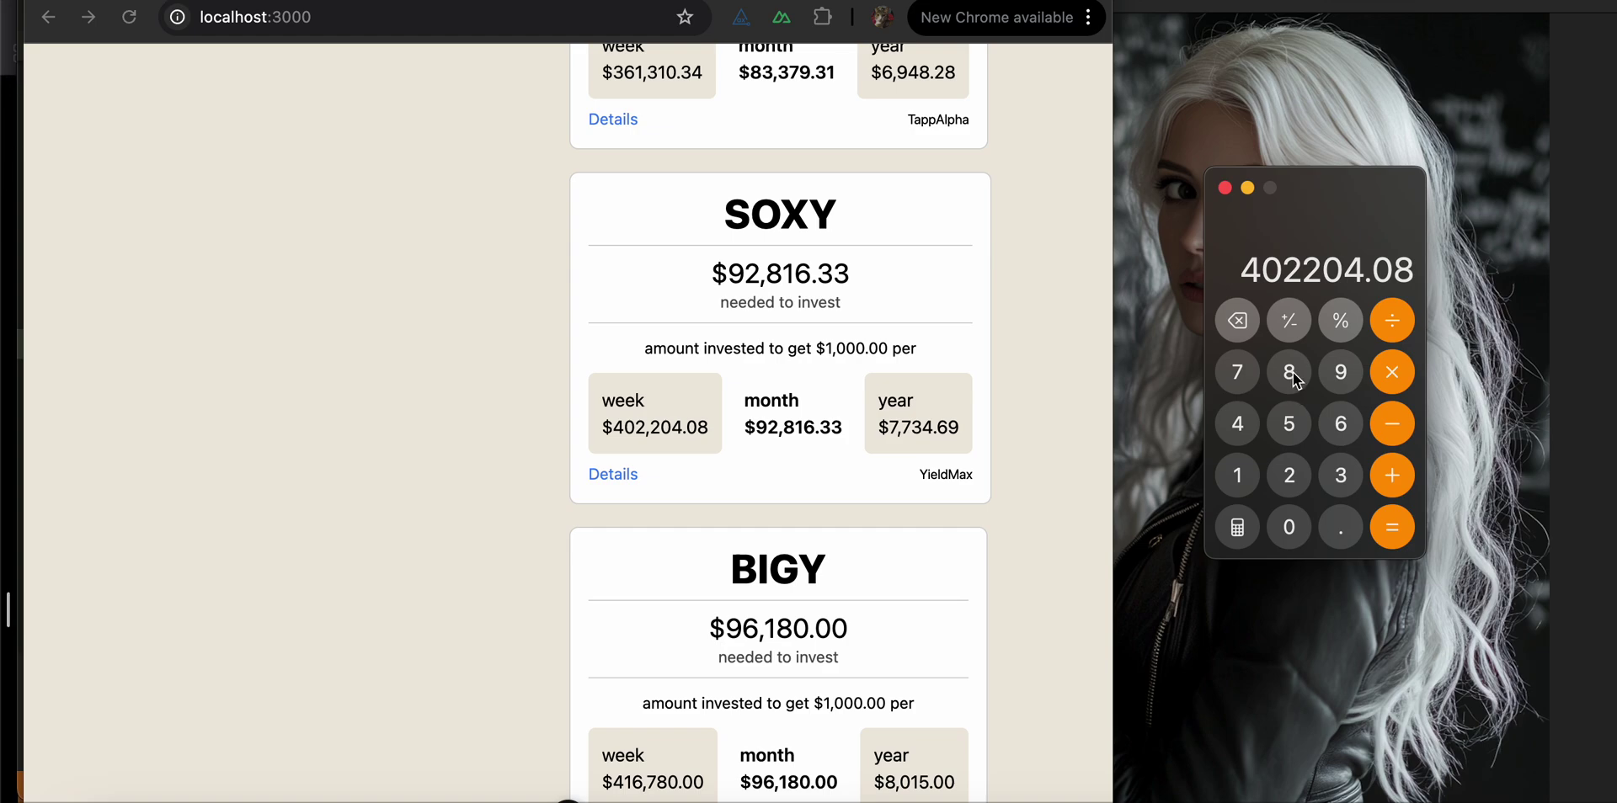
# Divide by SOXY's 45.48 stock price from its details, giving 8843.53737907 shares
pyautogui.click(613, 473)
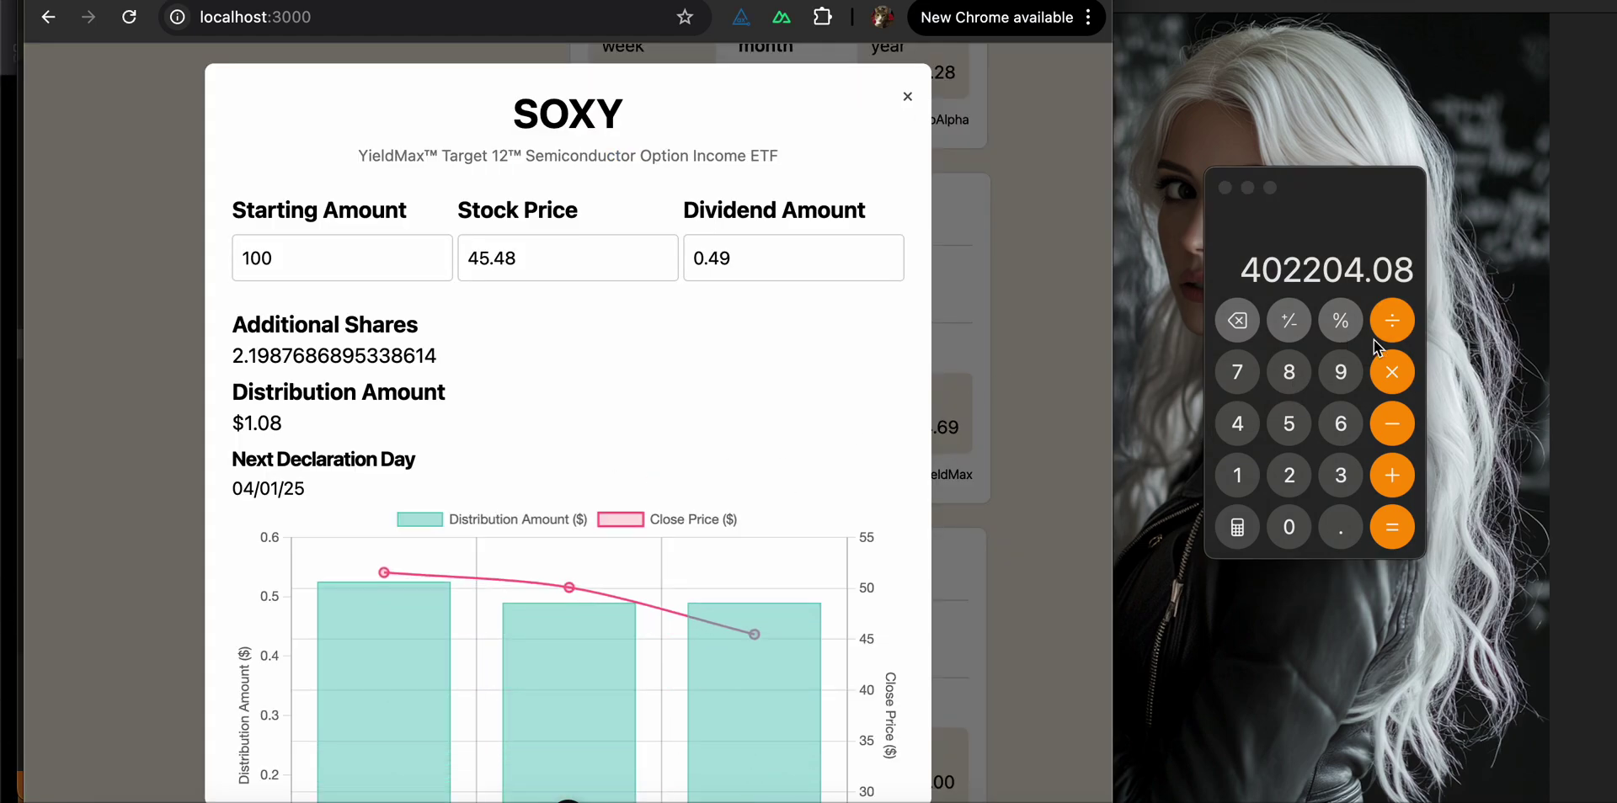
pyautogui.click(1391, 322)
pyautogui.click(1392, 321)
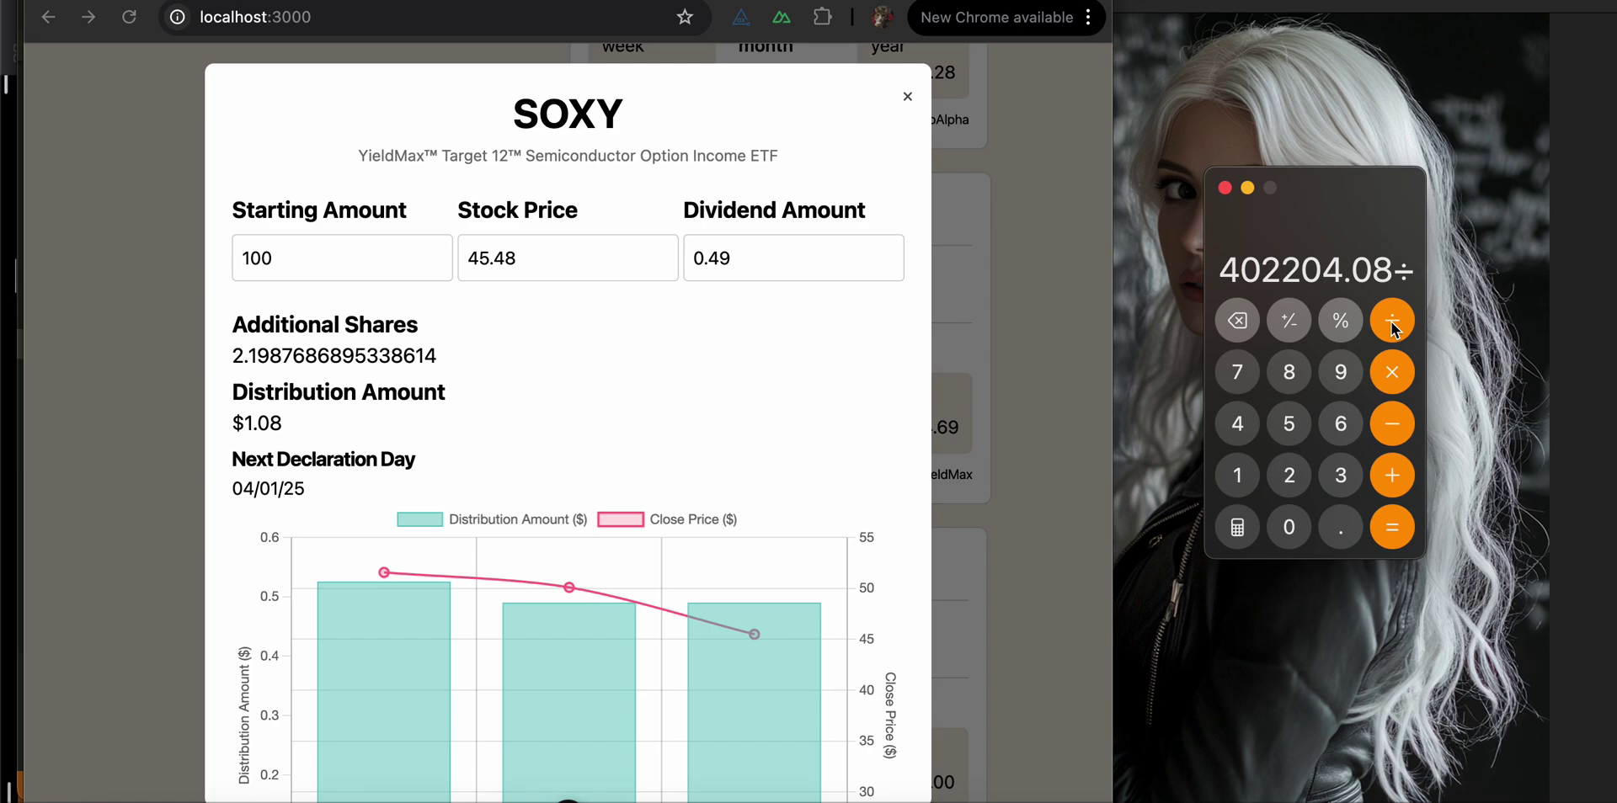
pyautogui.click(1235, 420)
pyautogui.click(1286, 426)
pyautogui.click(1338, 528)
pyautogui.click(1237, 423)
pyautogui.click(1293, 372)
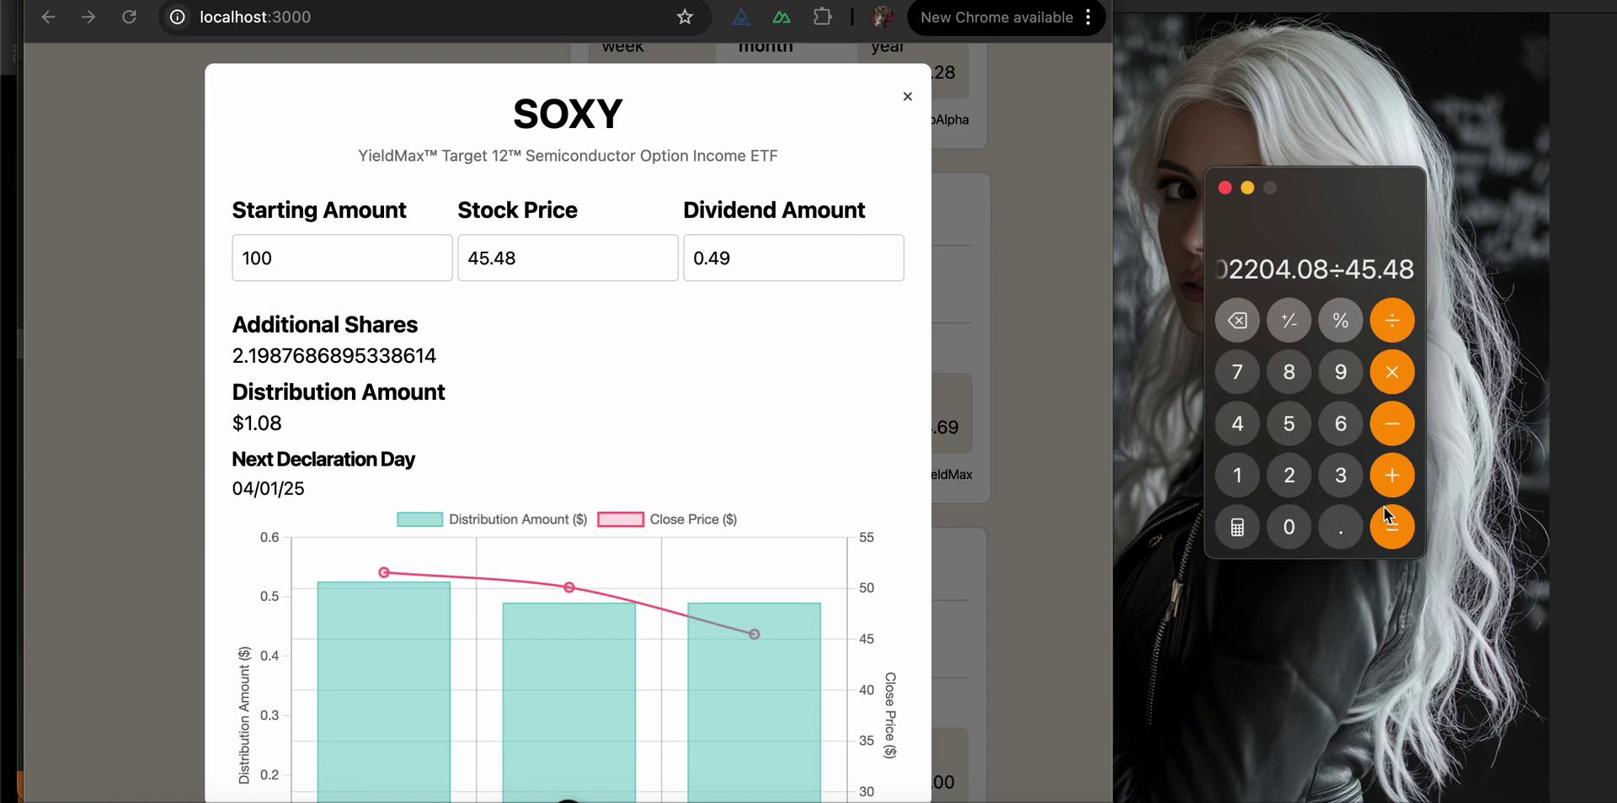
pyautogui.click(1387, 535)
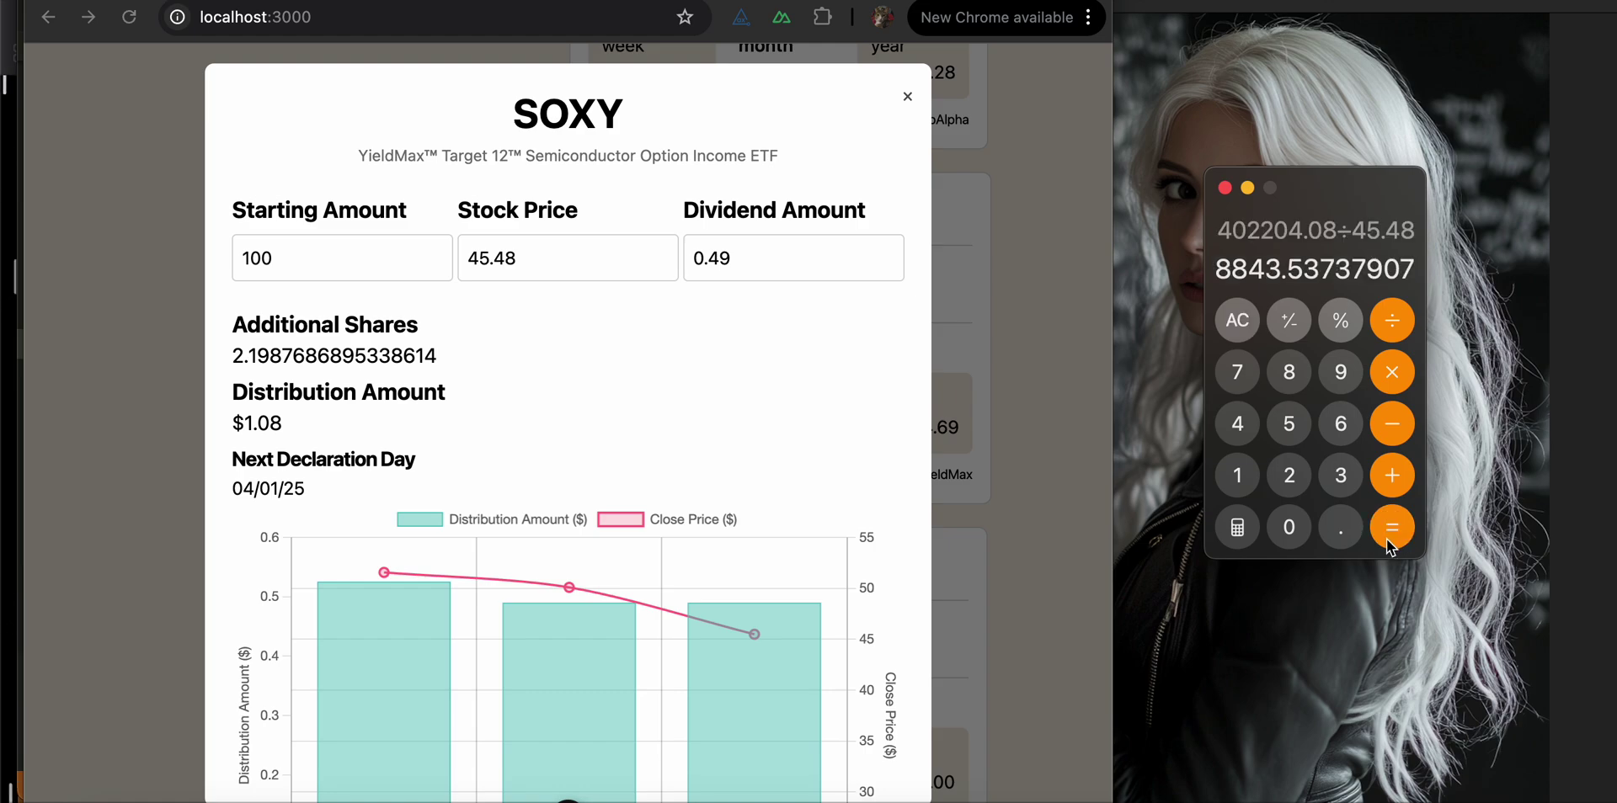
# Multiply the shares by the 0.49 dividend to get a monthly payout of 4333.33331574
pyautogui.click(1394, 376)
pyautogui.click(1340, 537)
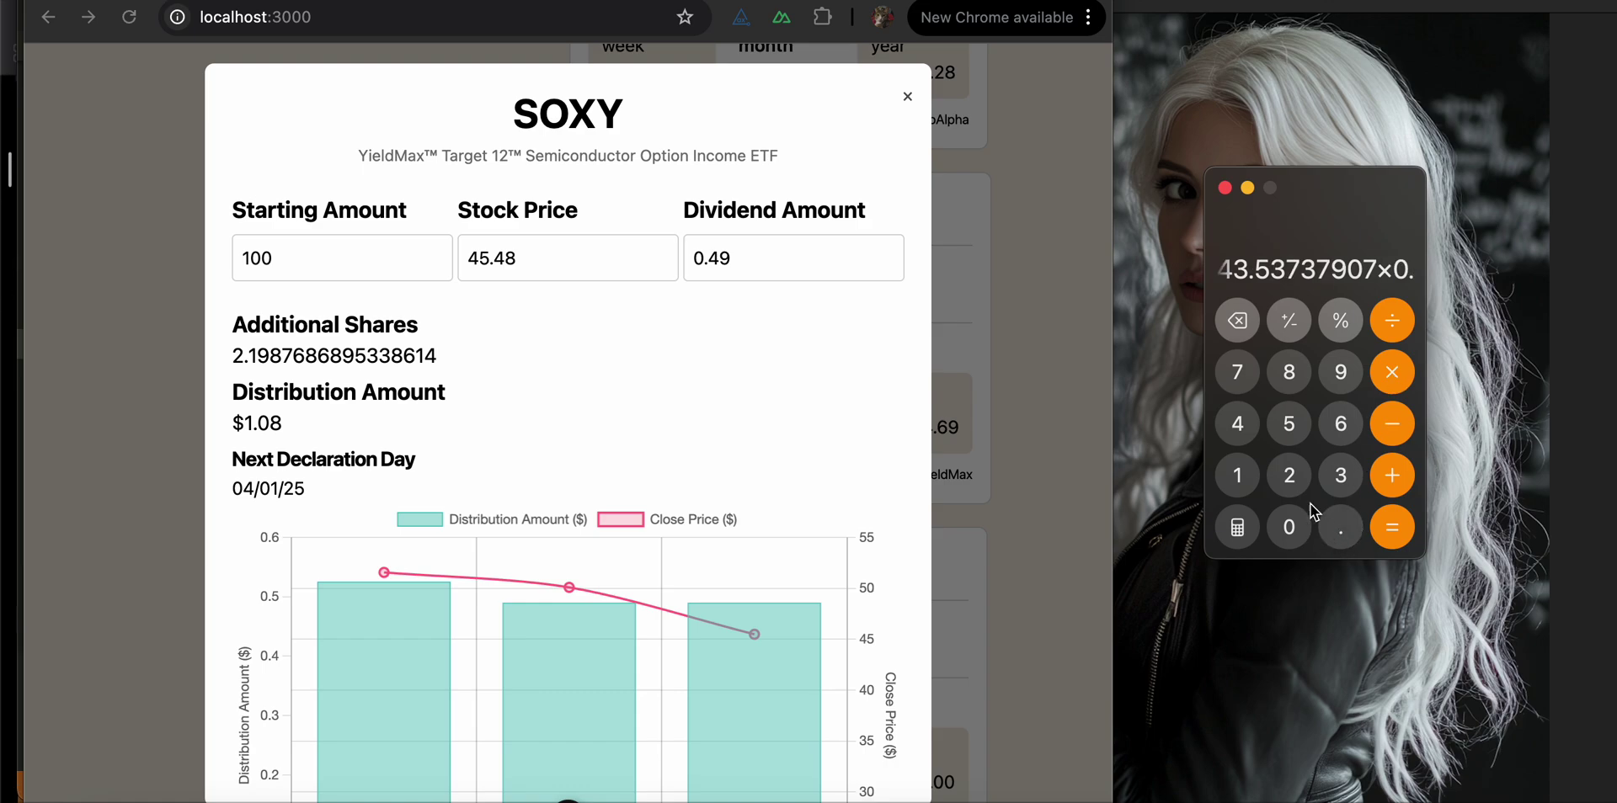
pyautogui.click(1238, 426)
pyautogui.click(1338, 379)
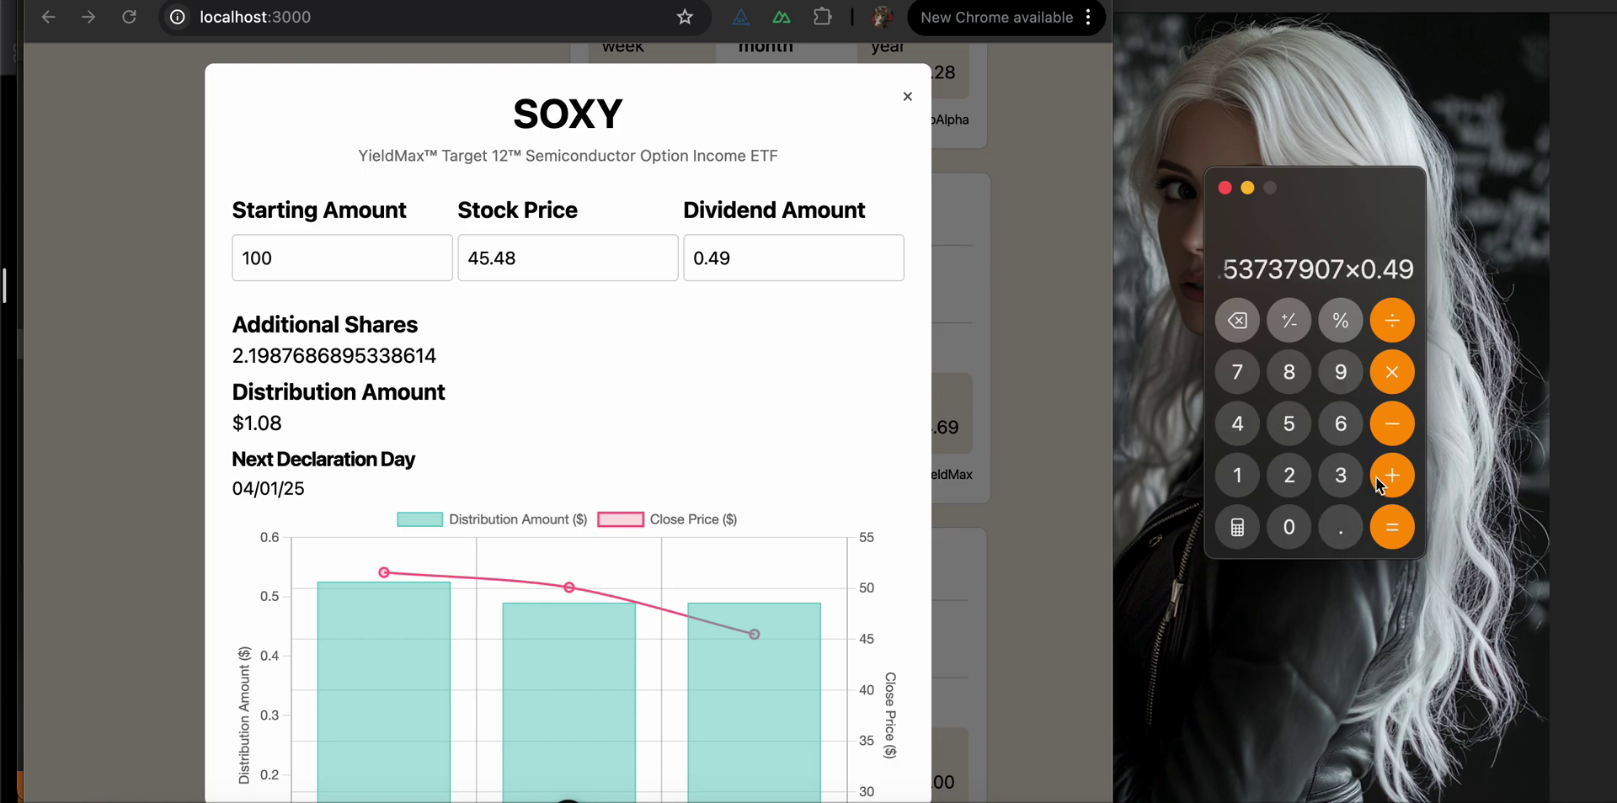
pyautogui.click(1392, 529)
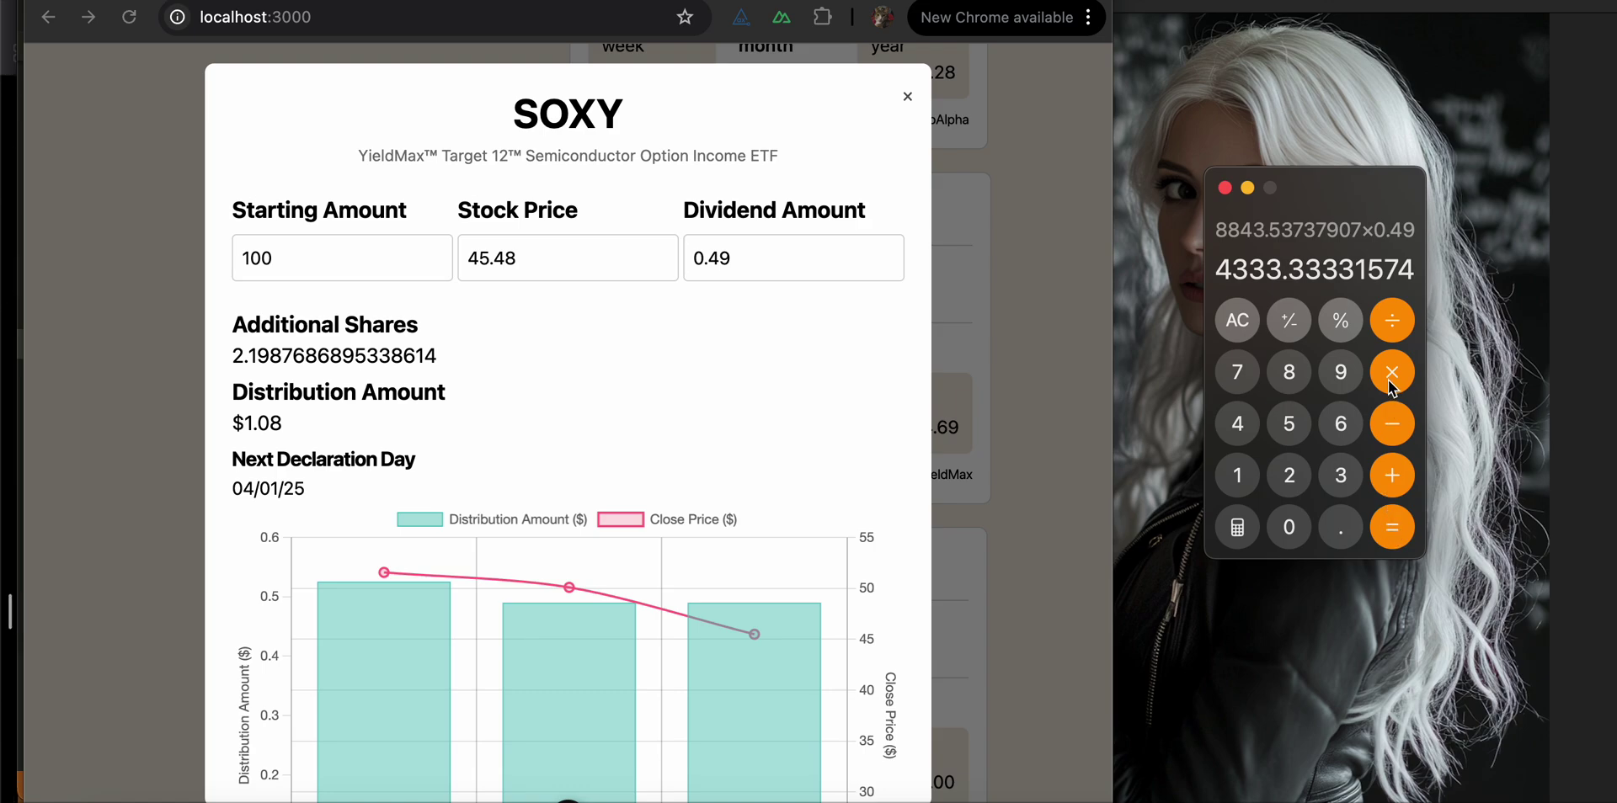
# Multiply by 12 to get 51999.99978892, divide by 52 for 999.99999594, then close SOXY details
pyautogui.click(1388, 379)
pyautogui.click(1241, 471)
pyautogui.click(1286, 477)
pyautogui.click(1396, 536)
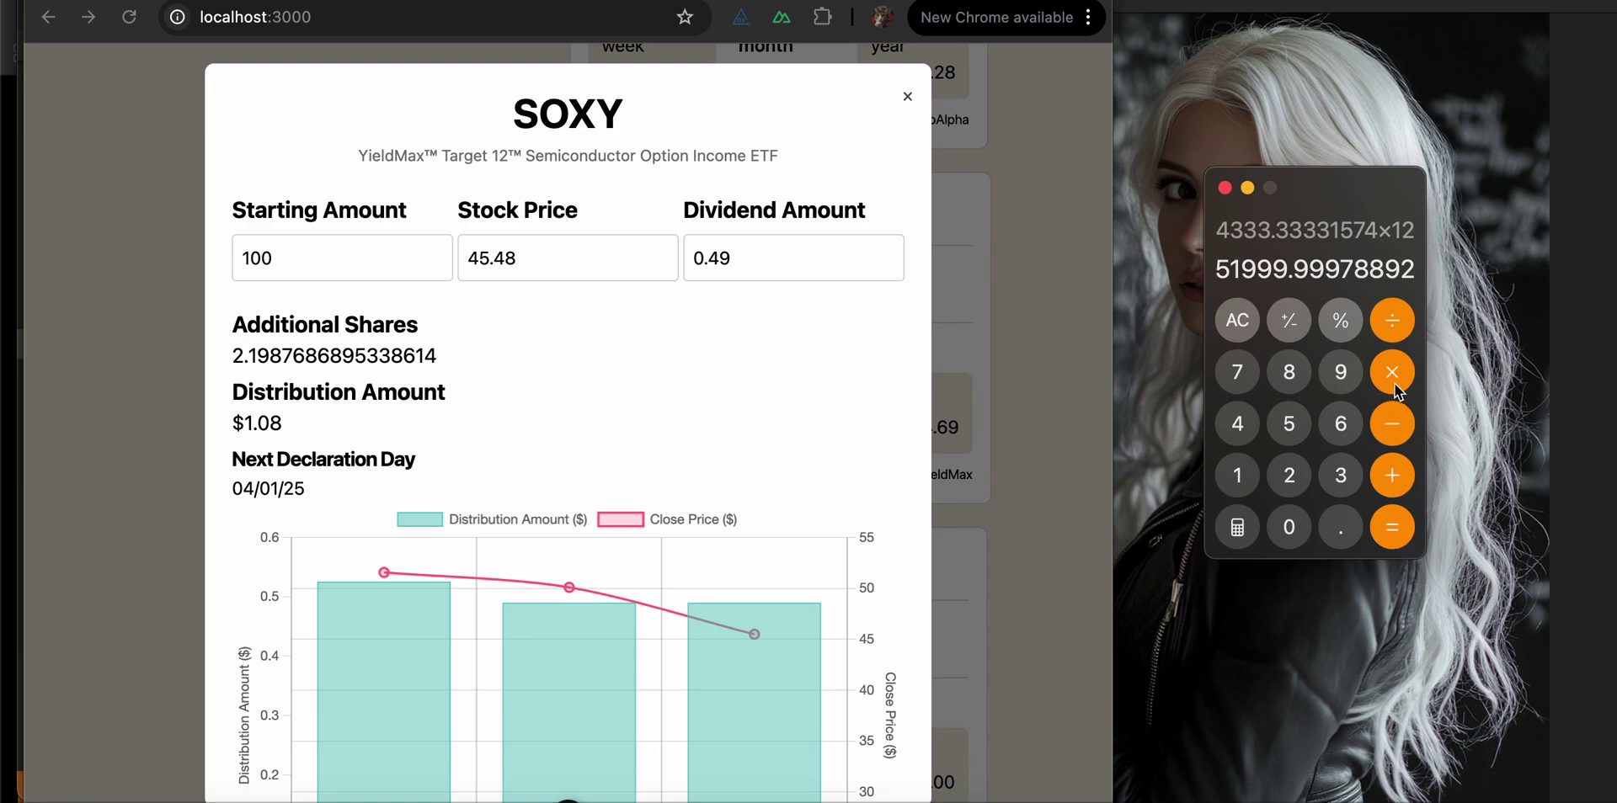
pyautogui.click(1392, 320)
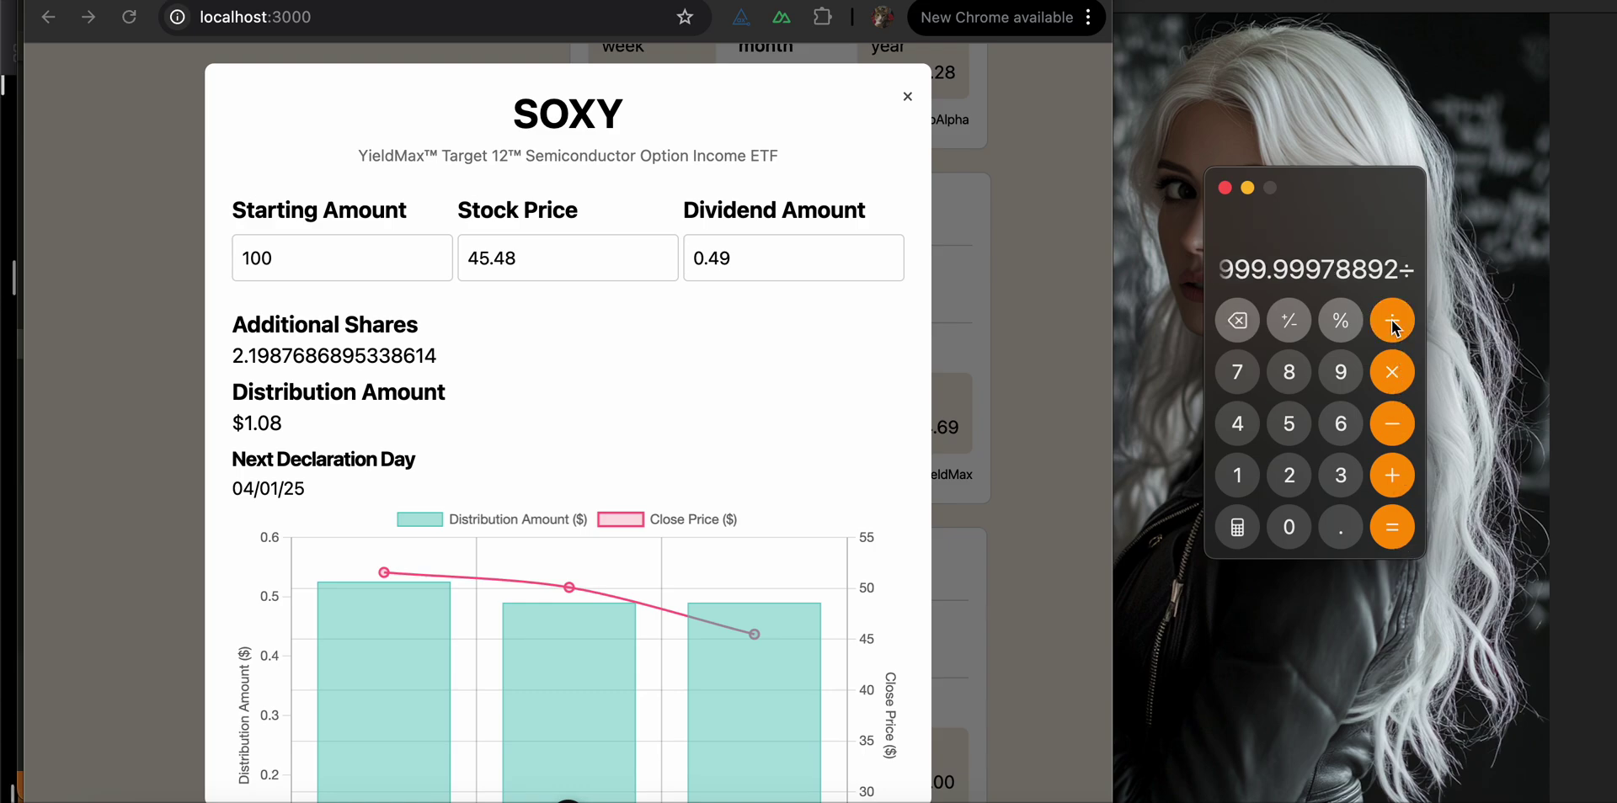
pyautogui.click(1289, 426)
pyautogui.click(1289, 473)
pyautogui.click(1391, 528)
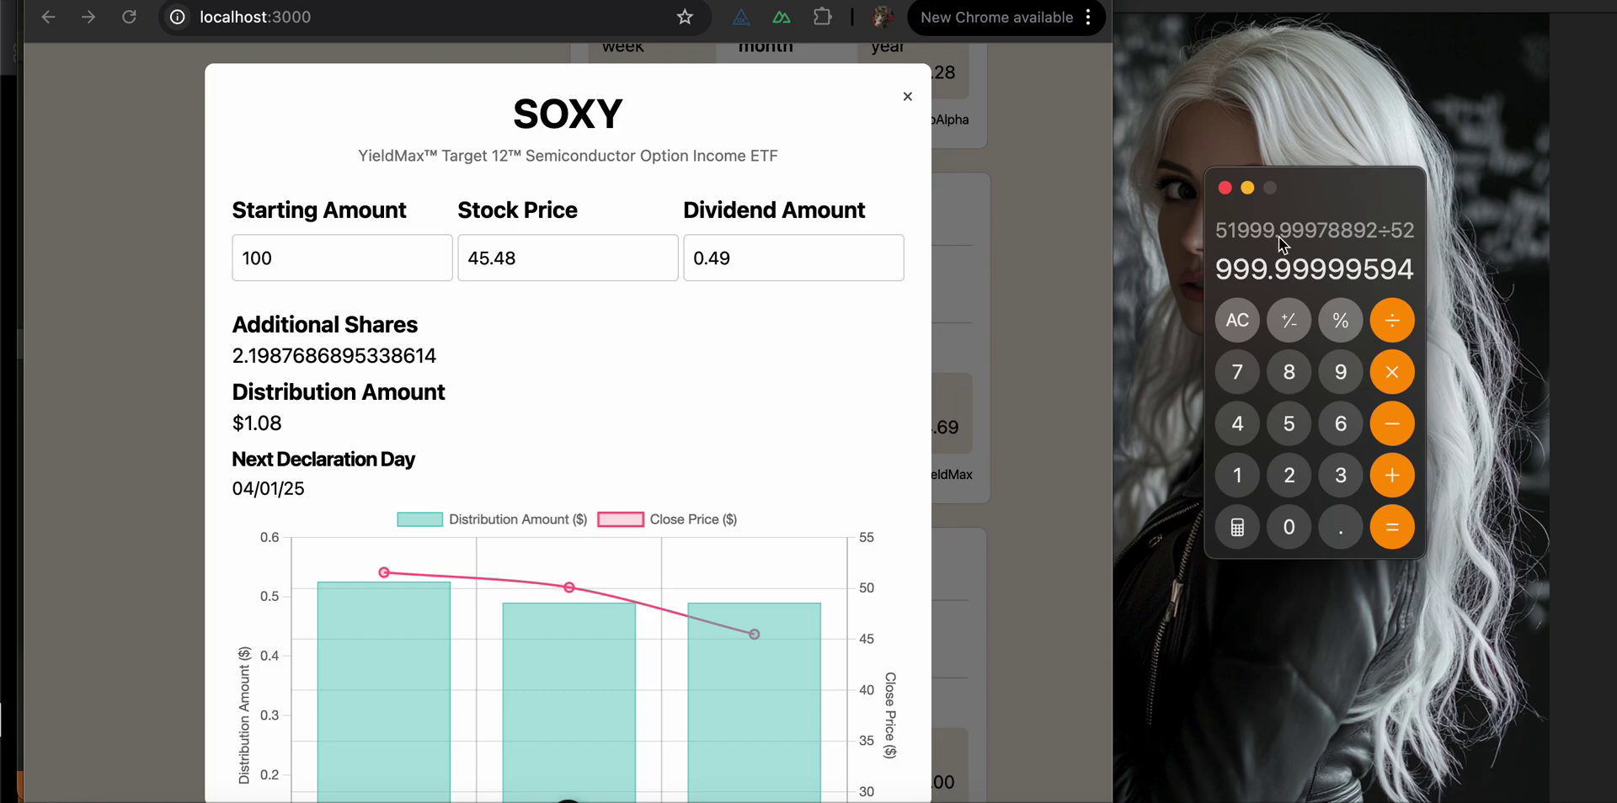
pyautogui.click(907, 97)
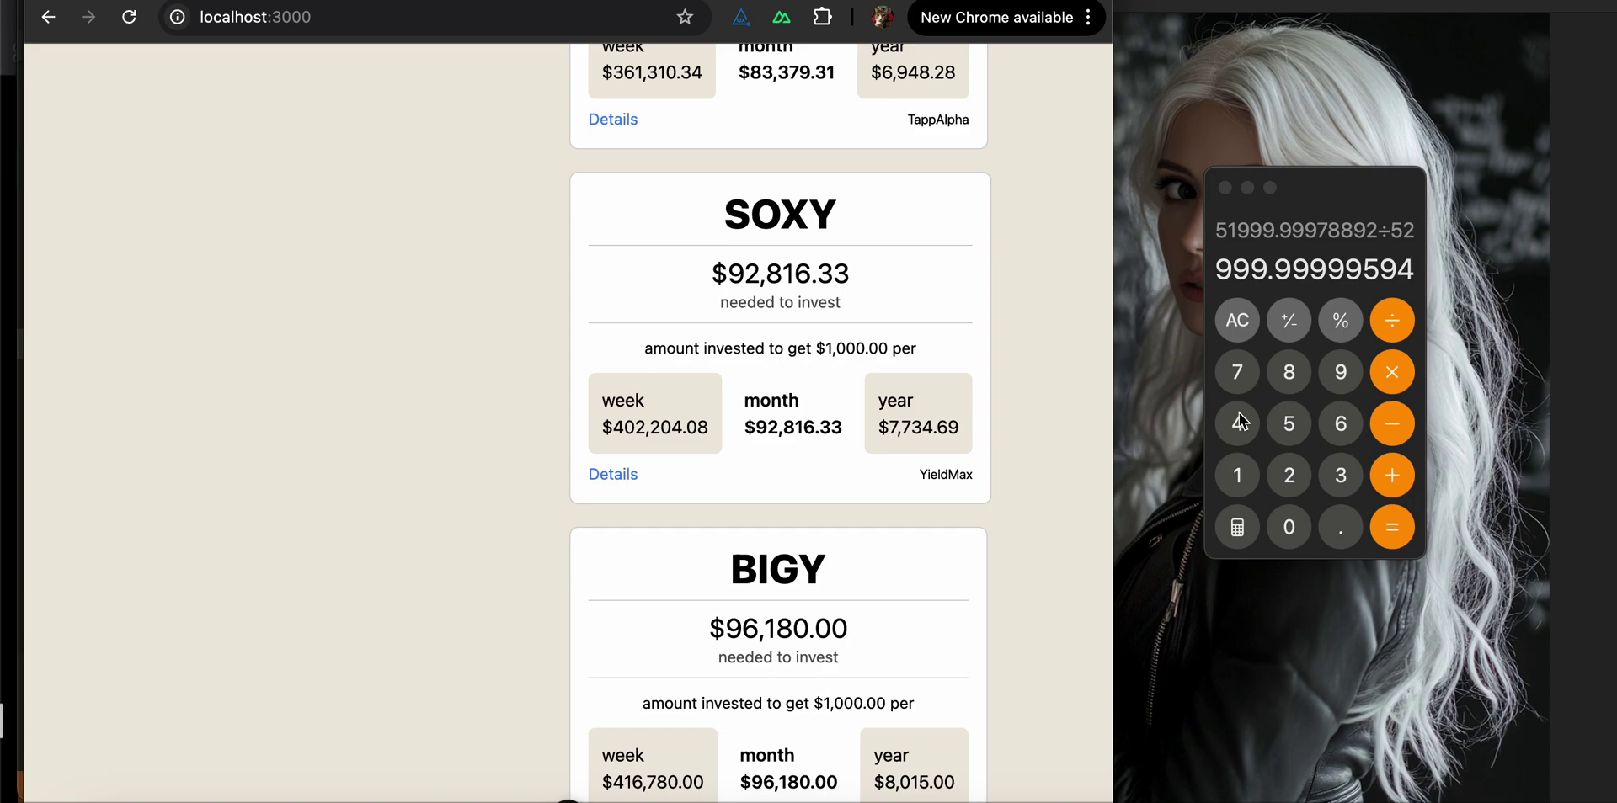
# Enter SOXY's yearly figure 7734.69 in Calculator for division
pyautogui.click(1237, 373)
pyautogui.click(1237, 373)
pyautogui.click(1342, 478)
pyautogui.click(1238, 421)
pyautogui.click(1341, 527)
pyautogui.click(1341, 424)
pyautogui.click(1341, 375)
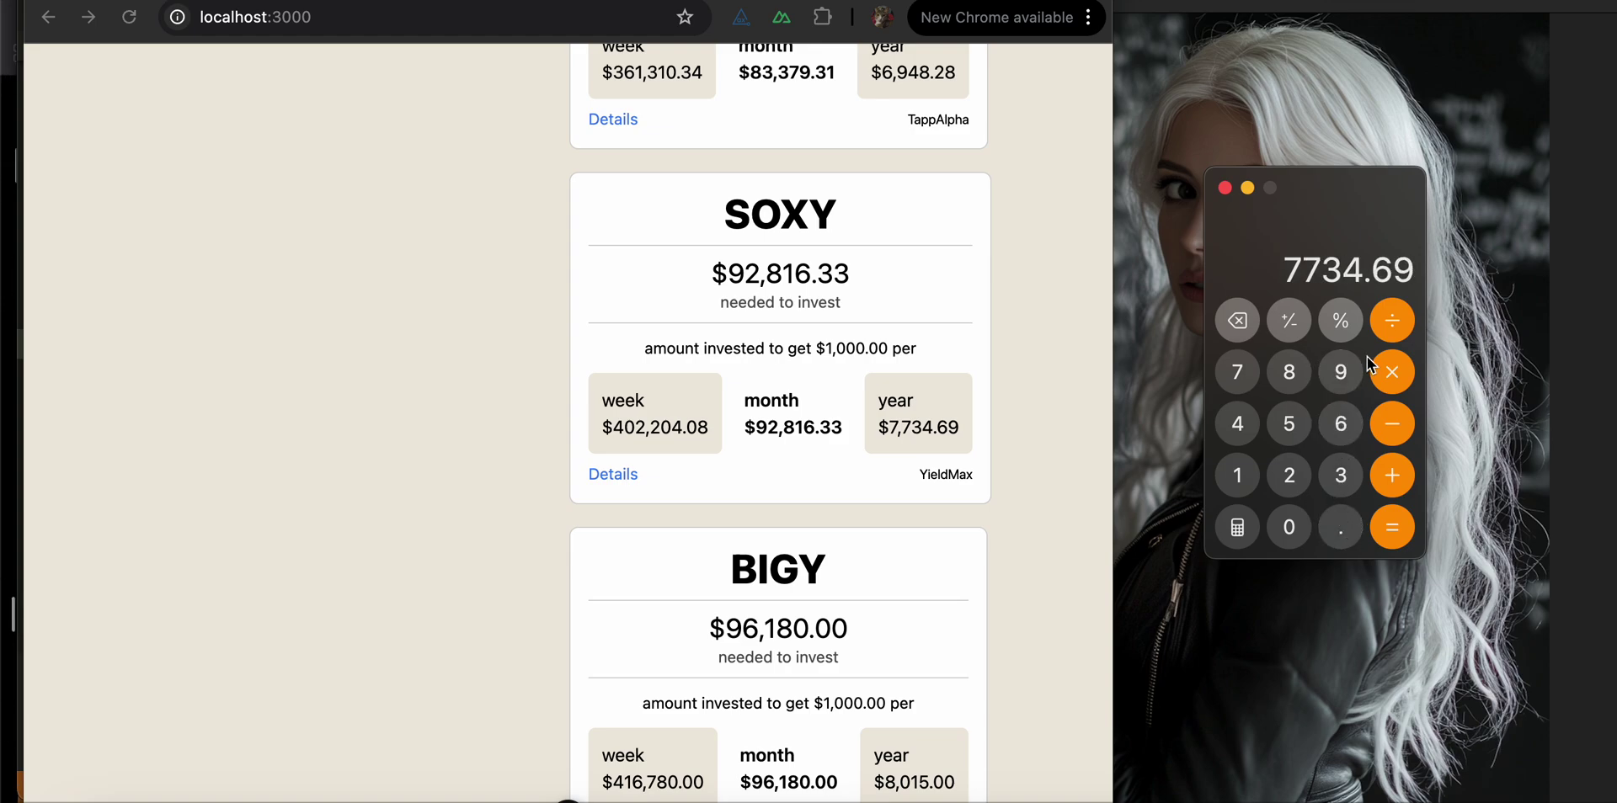
pyautogui.click(1390, 324)
# Divide by SOXY's 45.48 stock price from its details, giving 170.06794195 shares
pyautogui.click(614, 477)
pyautogui.click(614, 476)
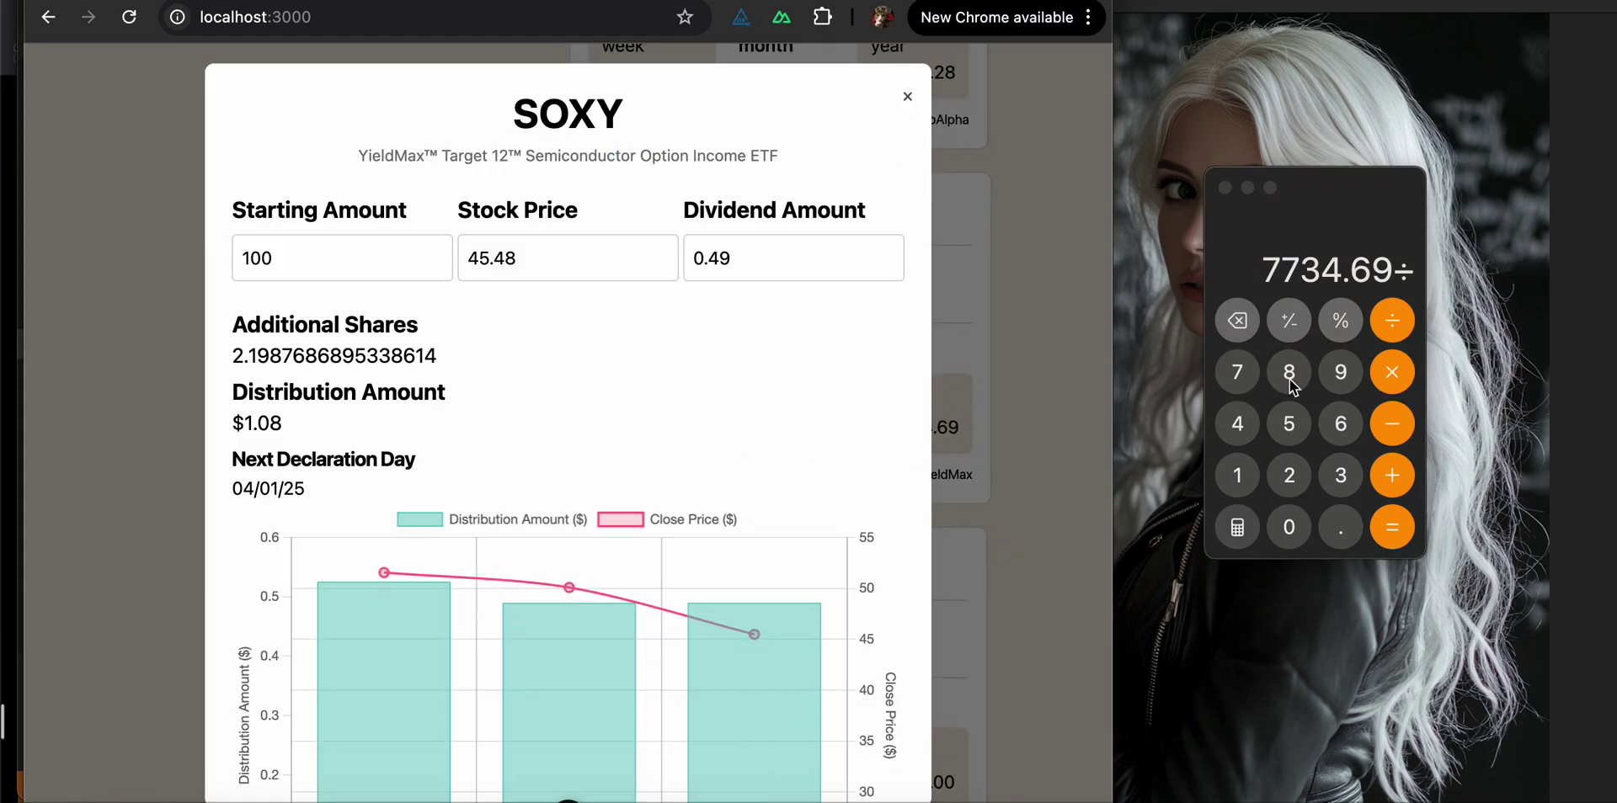
pyautogui.click(1255, 419)
pyautogui.click(1289, 425)
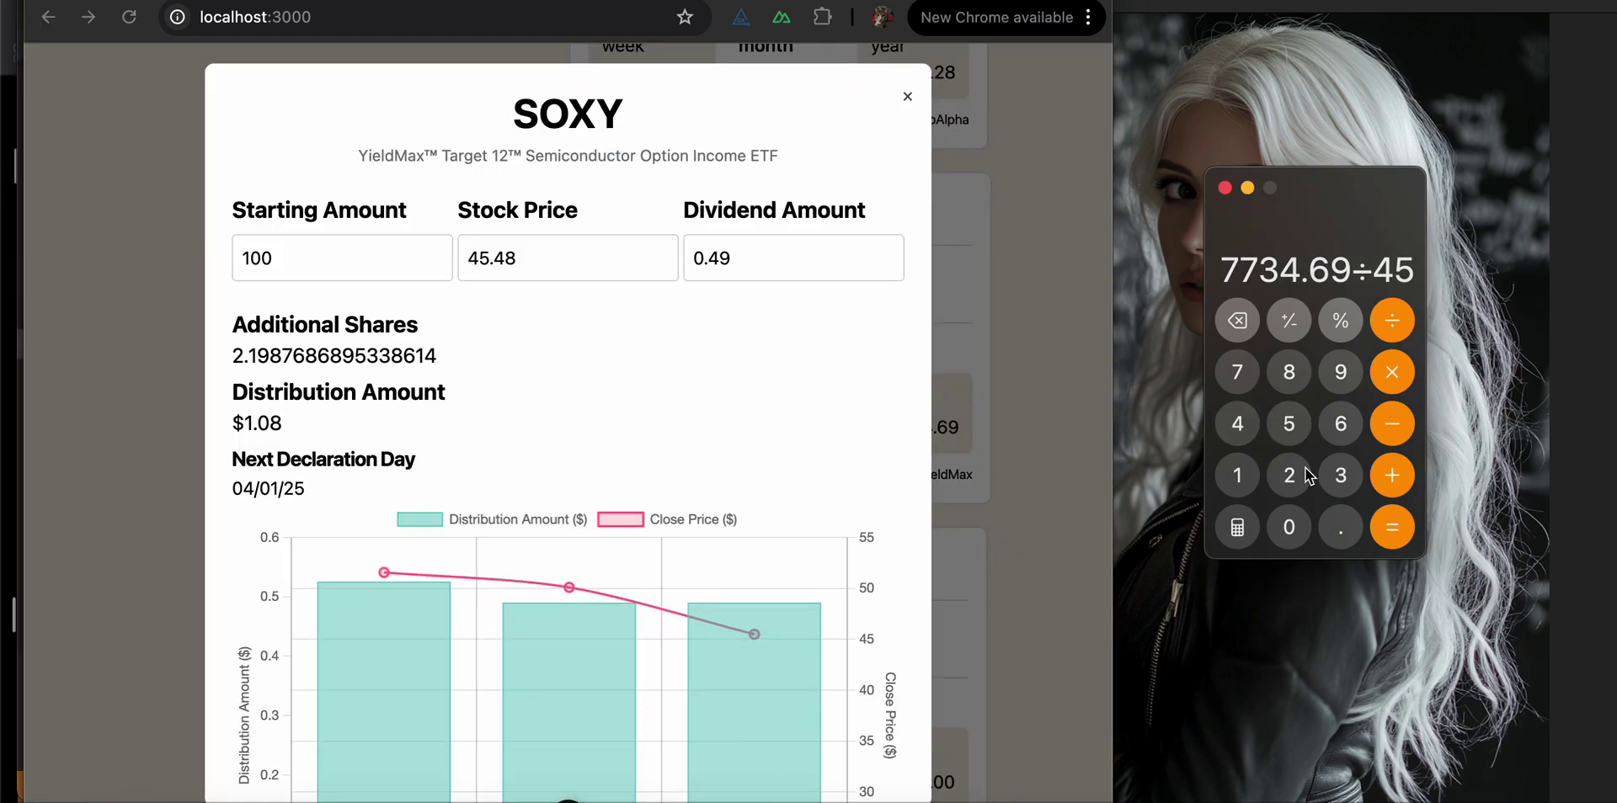
pyautogui.click(1339, 529)
pyautogui.click(1238, 423)
pyautogui.click(1295, 370)
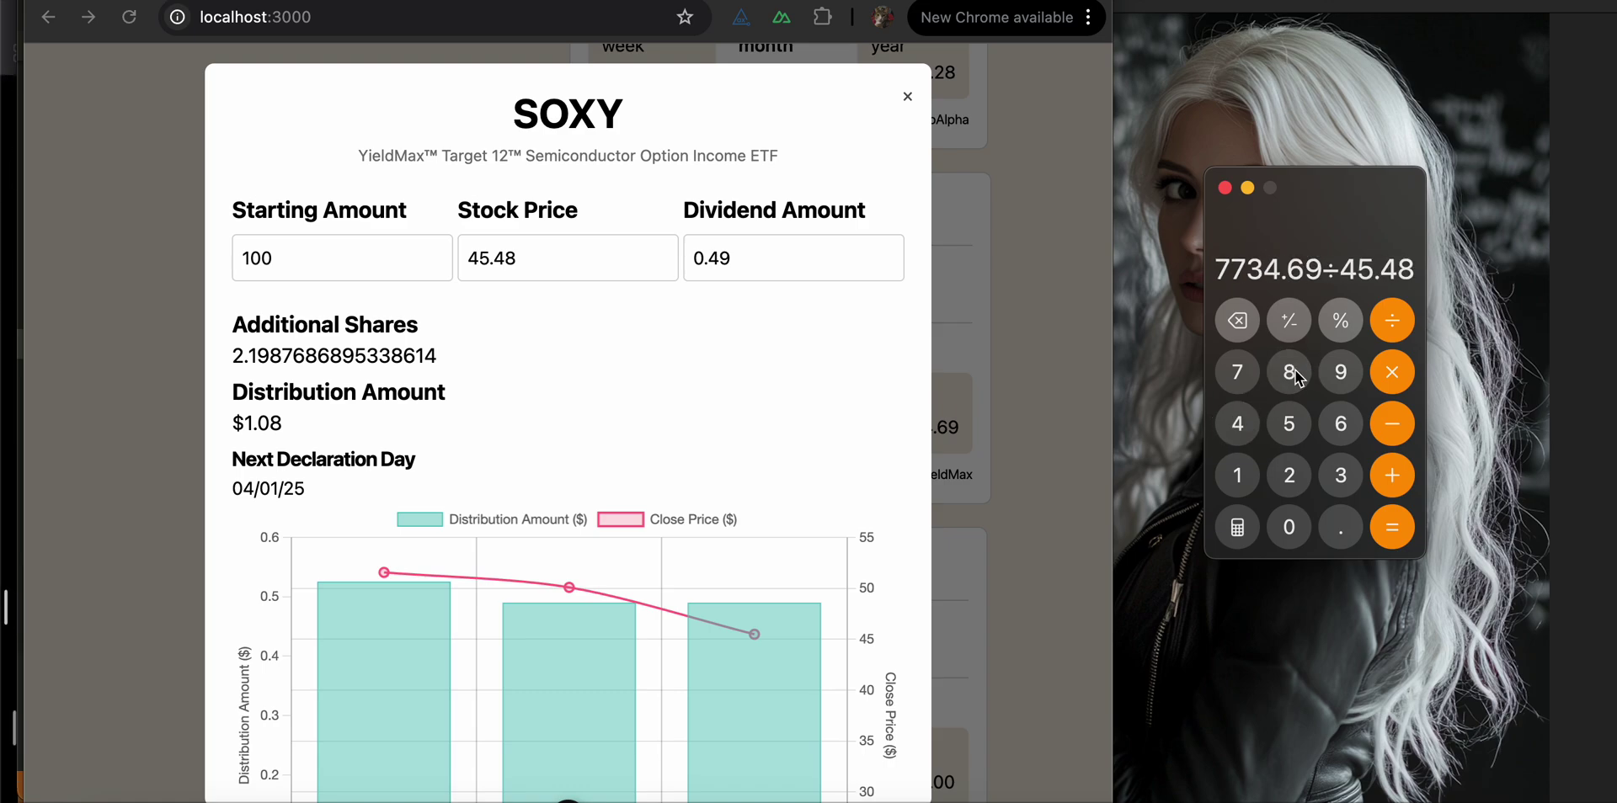
pyautogui.click(1403, 527)
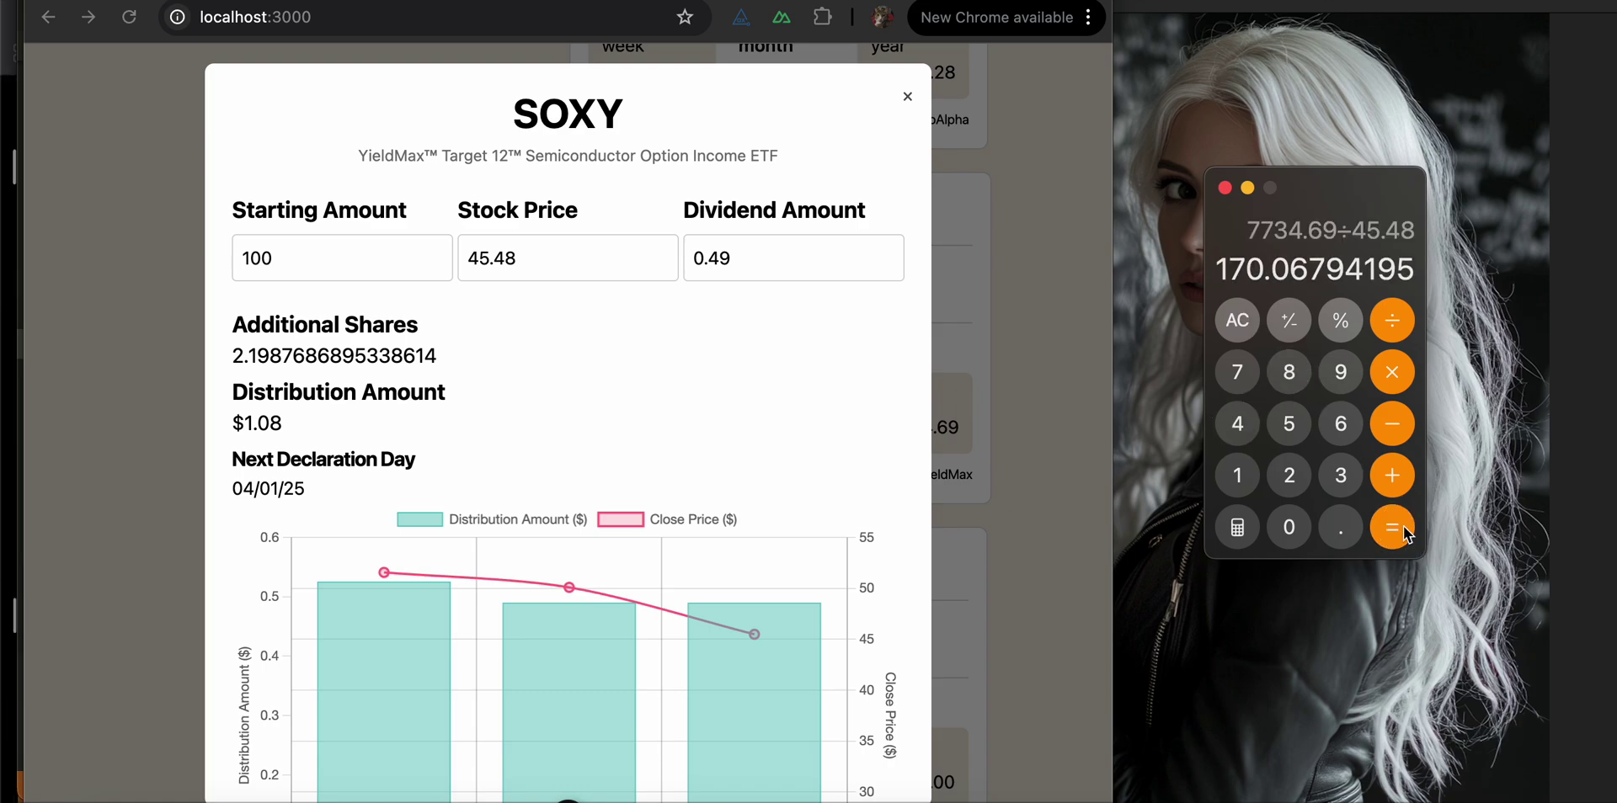
# Multiply the shares by the 0.49 dividend to get a monthly payout of 83.33329156
pyautogui.click(1392, 372)
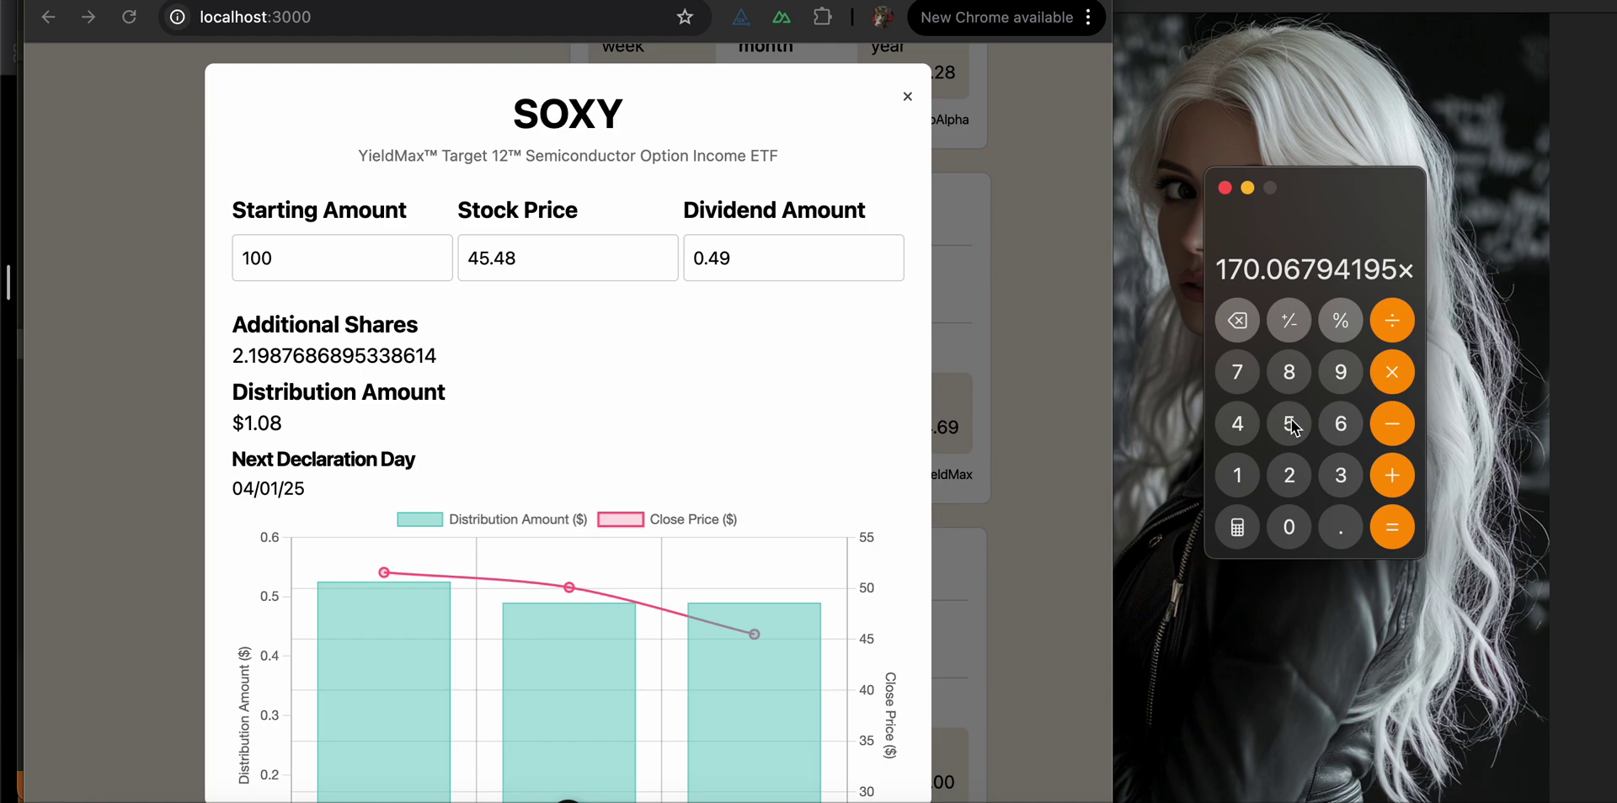
pyautogui.click(1337, 529)
pyautogui.click(1240, 425)
pyautogui.click(1341, 371)
pyautogui.click(1393, 527)
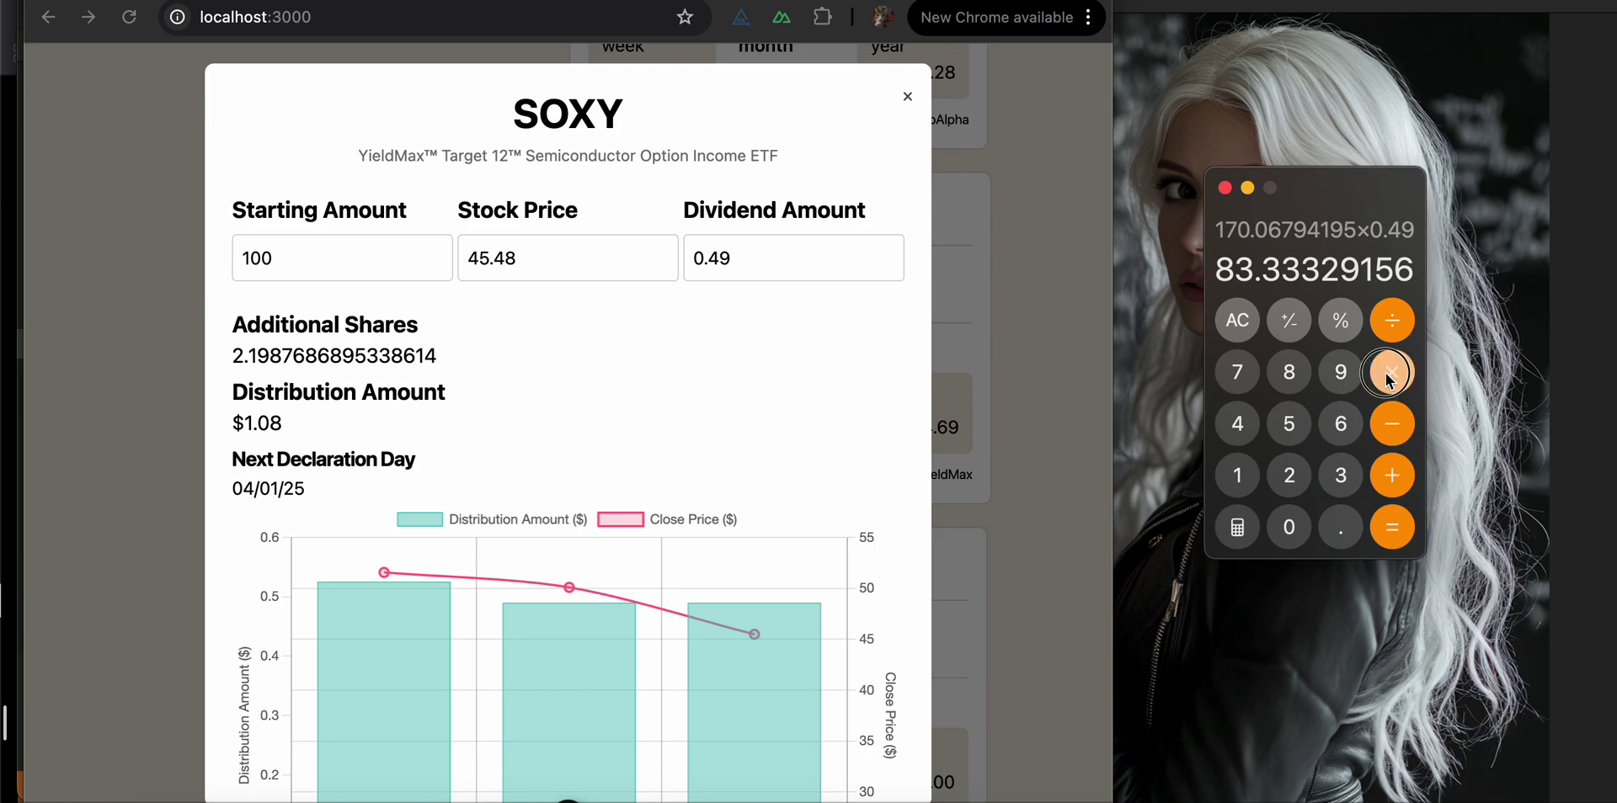
# Multiply by 12 months to get a yearly payout of 999.99949868
pyautogui.click(1392, 371)
pyautogui.click(1248, 479)
pyautogui.click(1289, 482)
pyautogui.click(1393, 534)
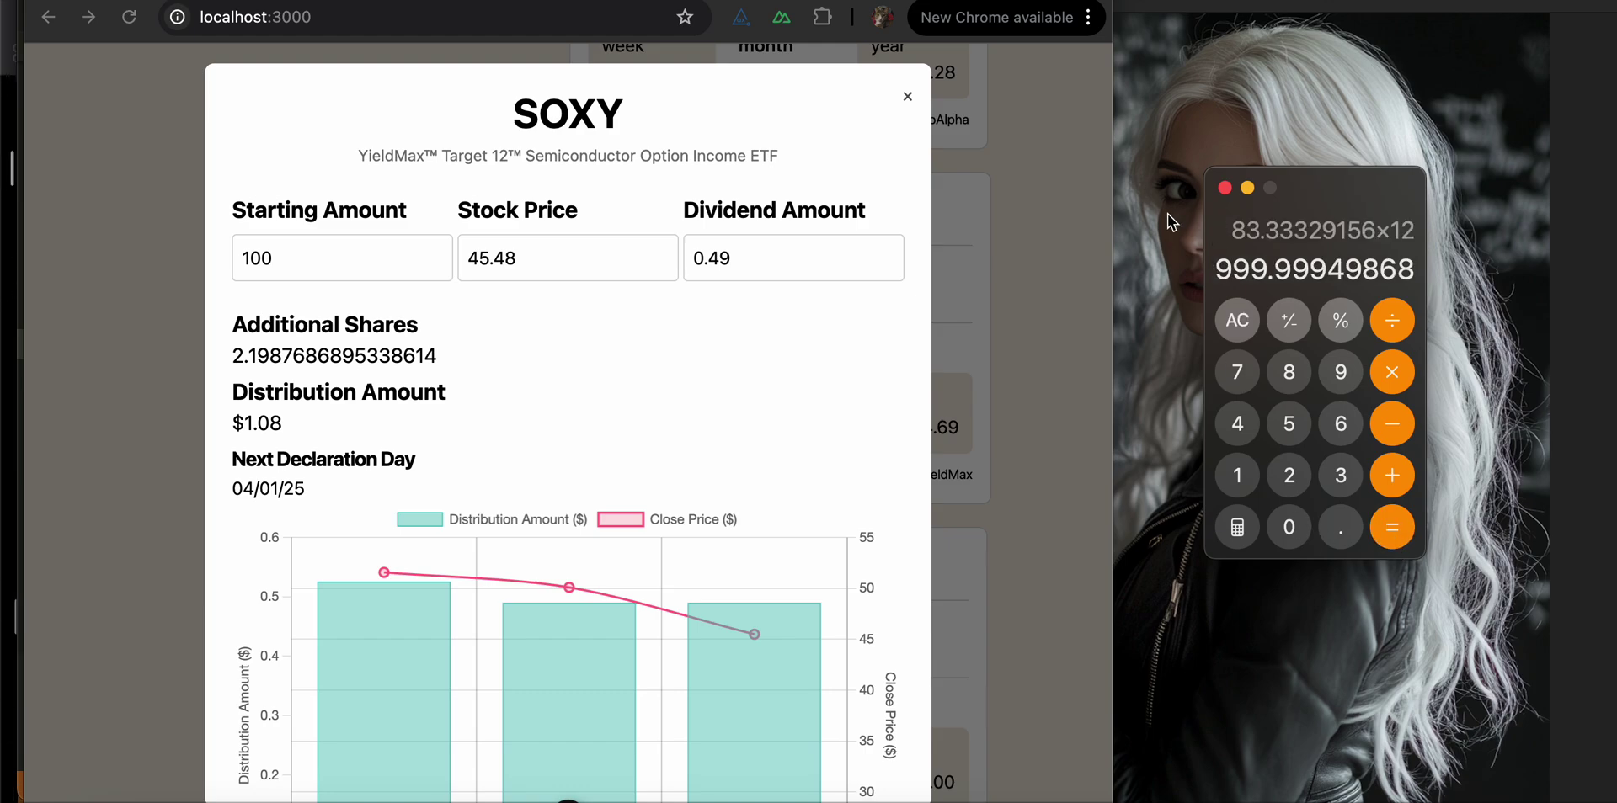
# Close the SOXY details panel and widen the browser window to fill the screen
pyautogui.click(914, 103)
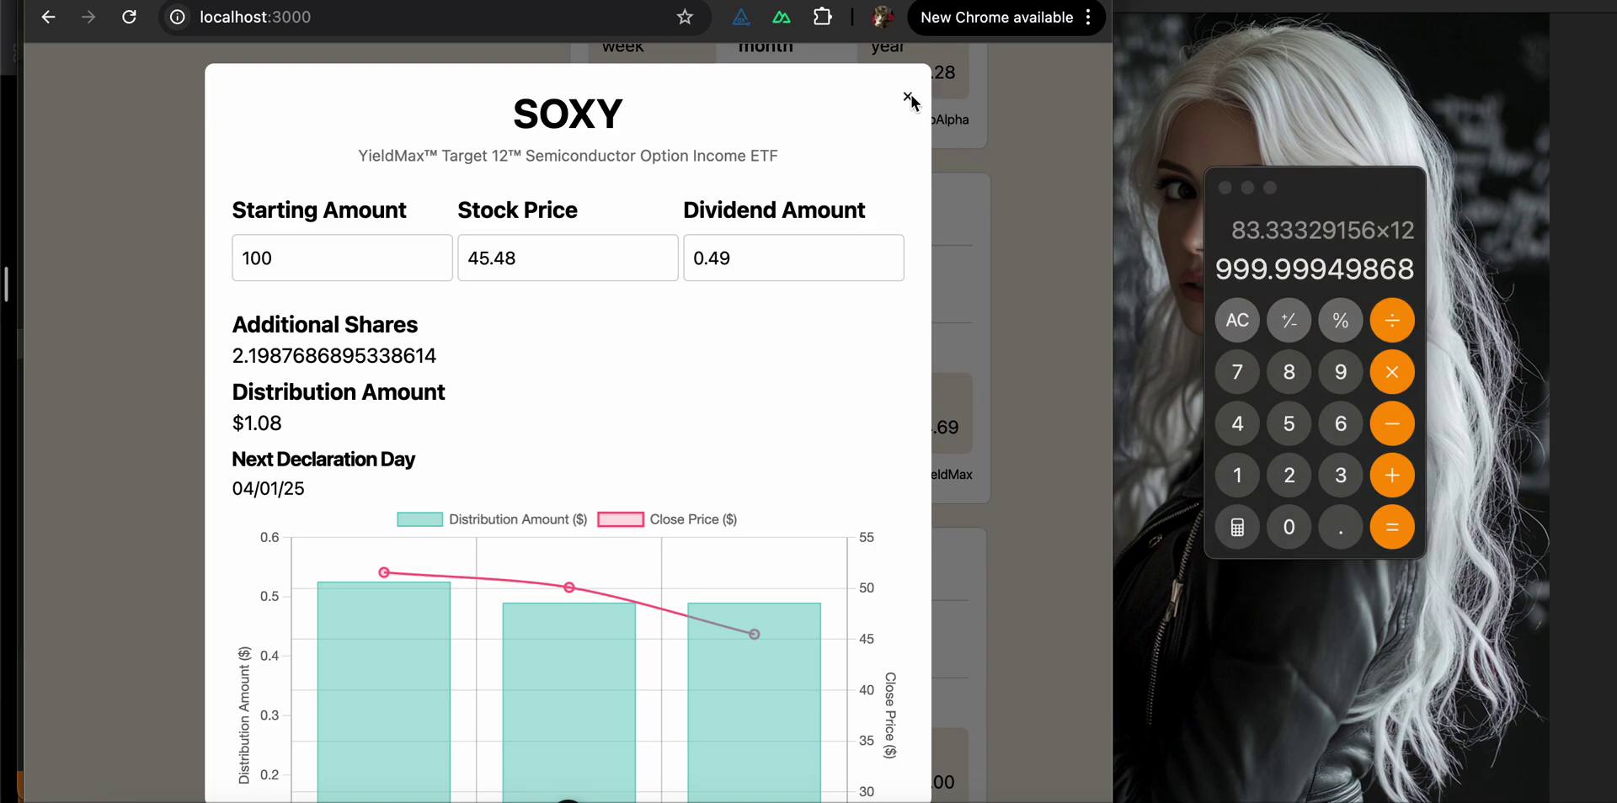
pyautogui.scroll(-20, 913, 462)
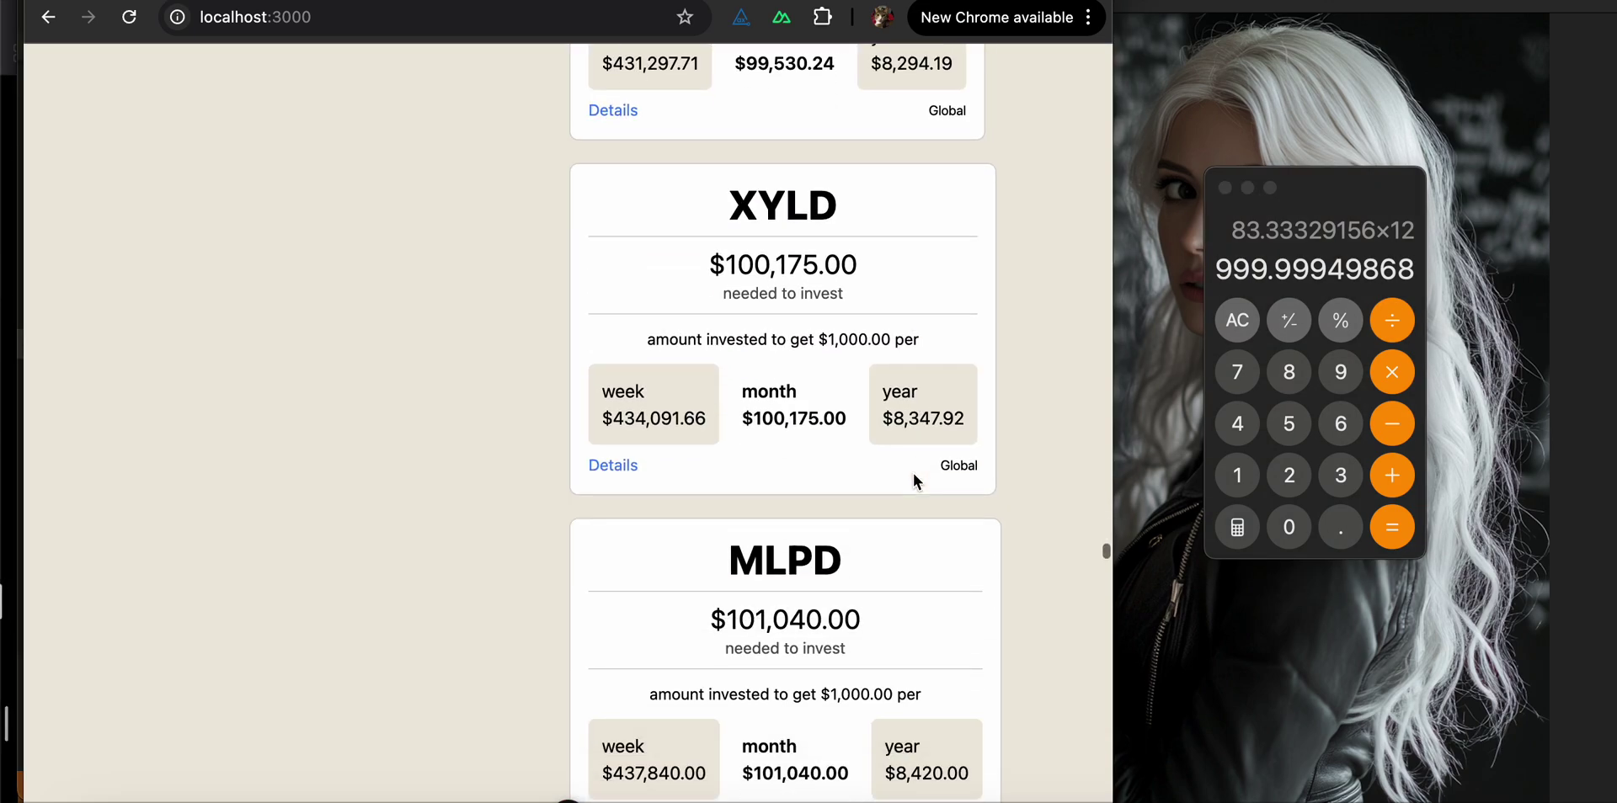
pyautogui.scroll(-2, 913, 473)
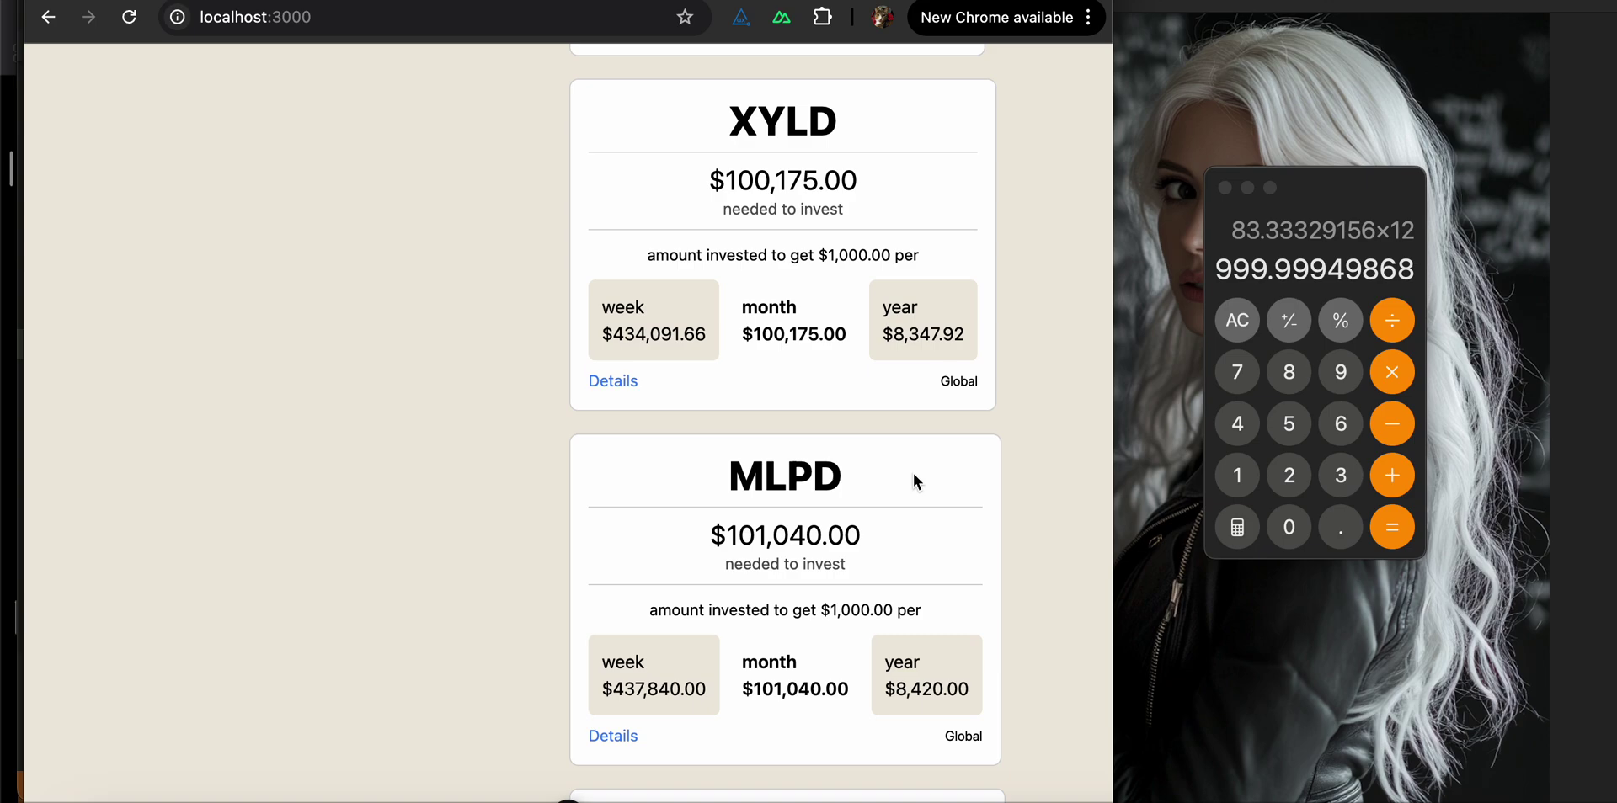
pyautogui.scroll(-1, 913, 473)
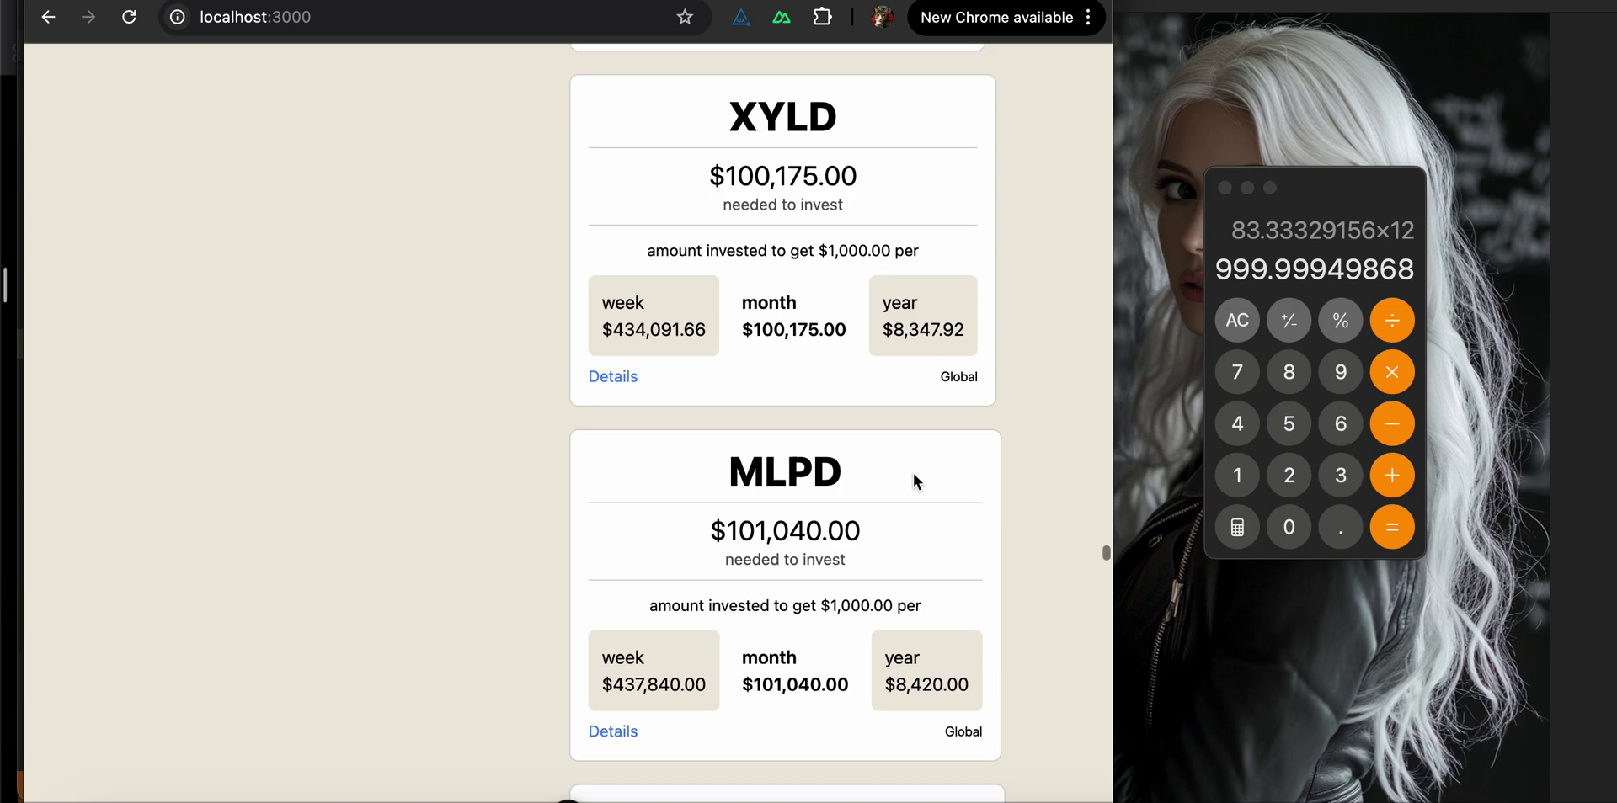
pyautogui.scroll(-8, 913, 473)
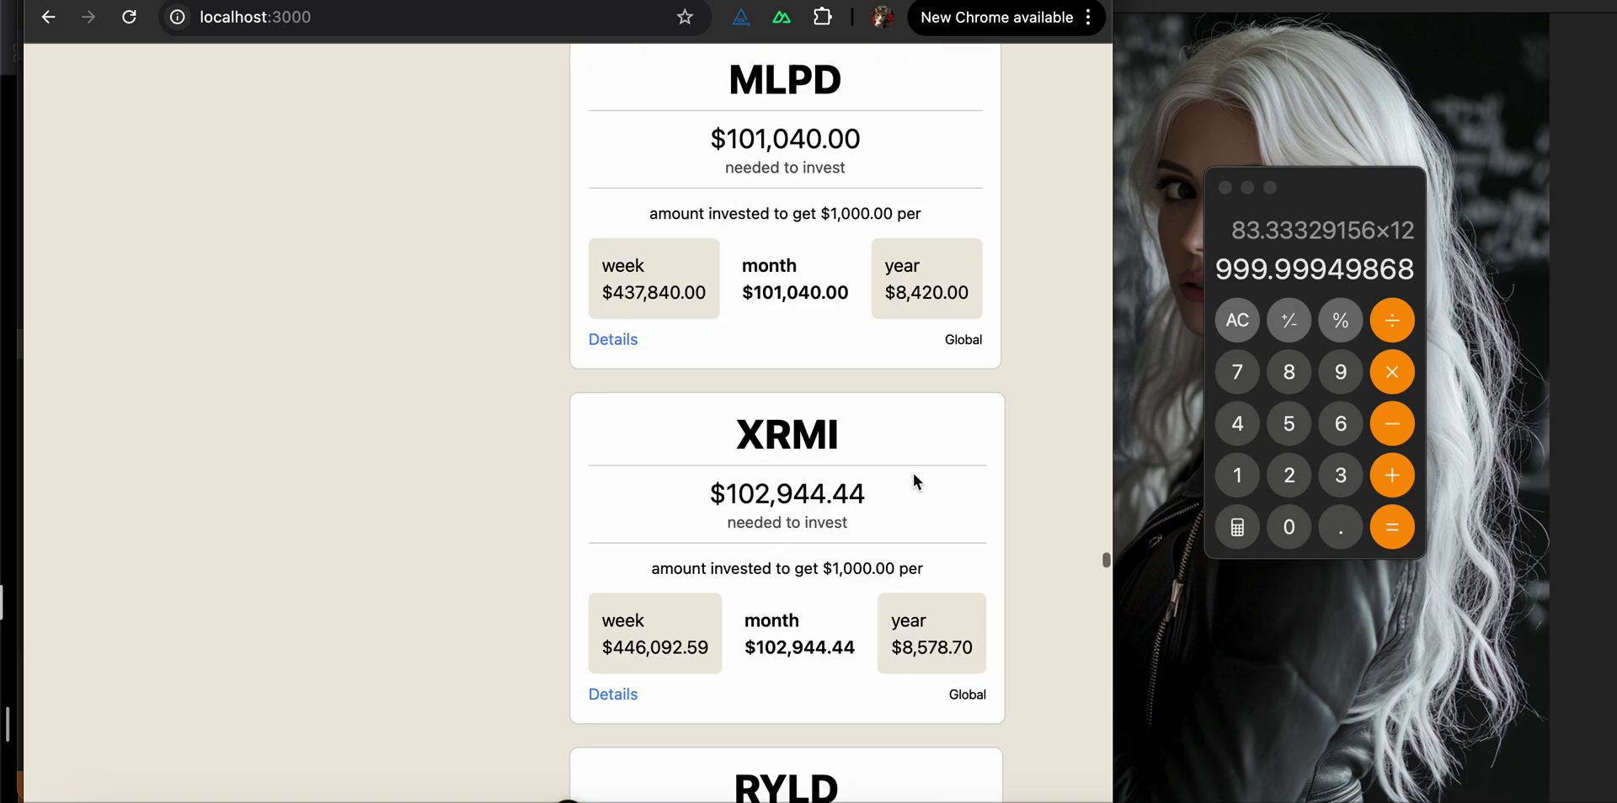
pyautogui.scroll(-1, 913, 482)
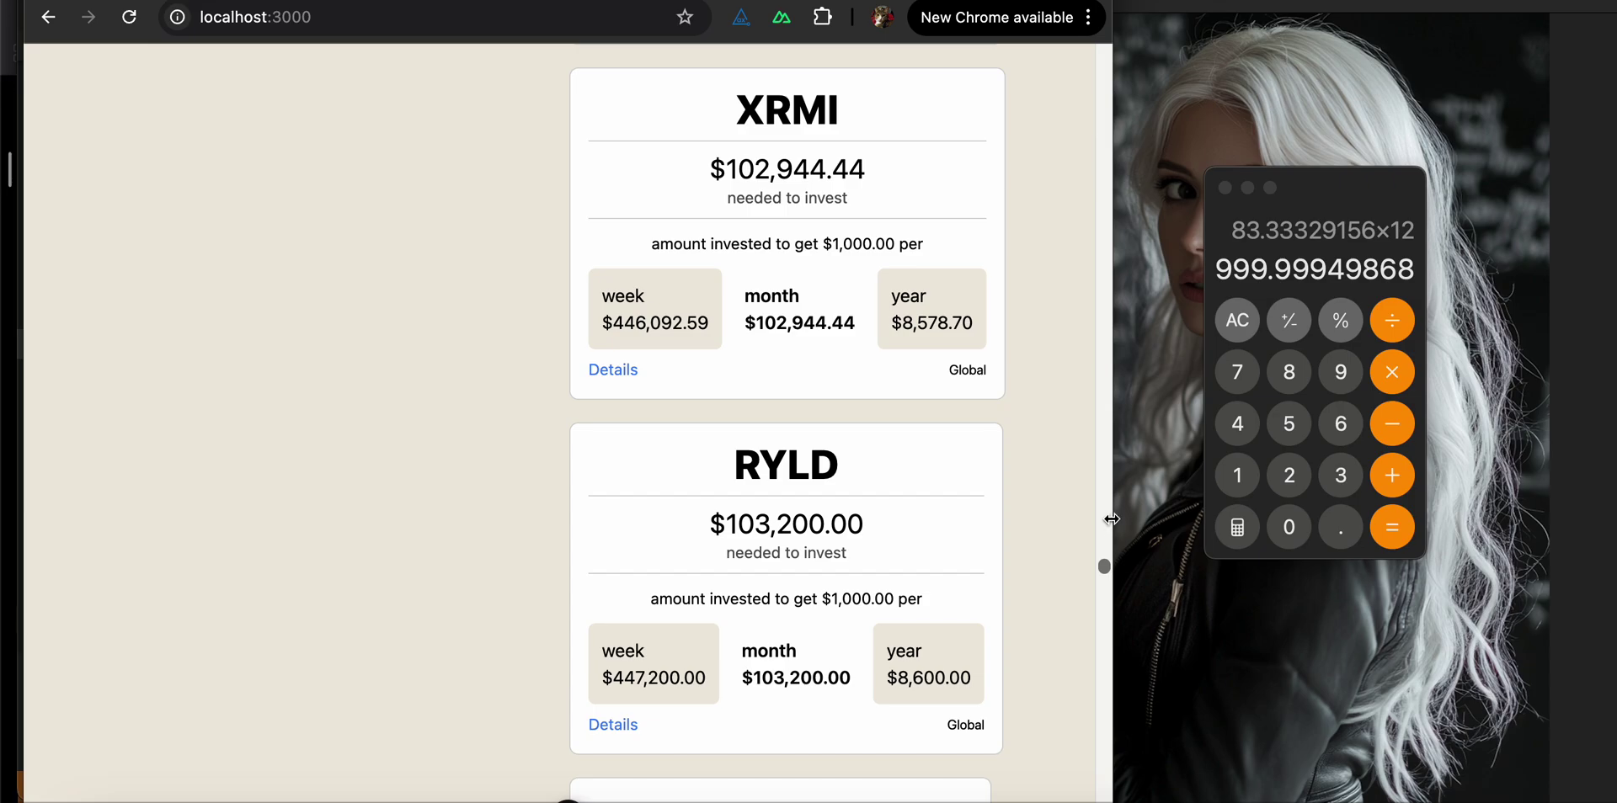
pyautogui.moveTo(1114, 517); pyautogui.dragTo(1612, 518)
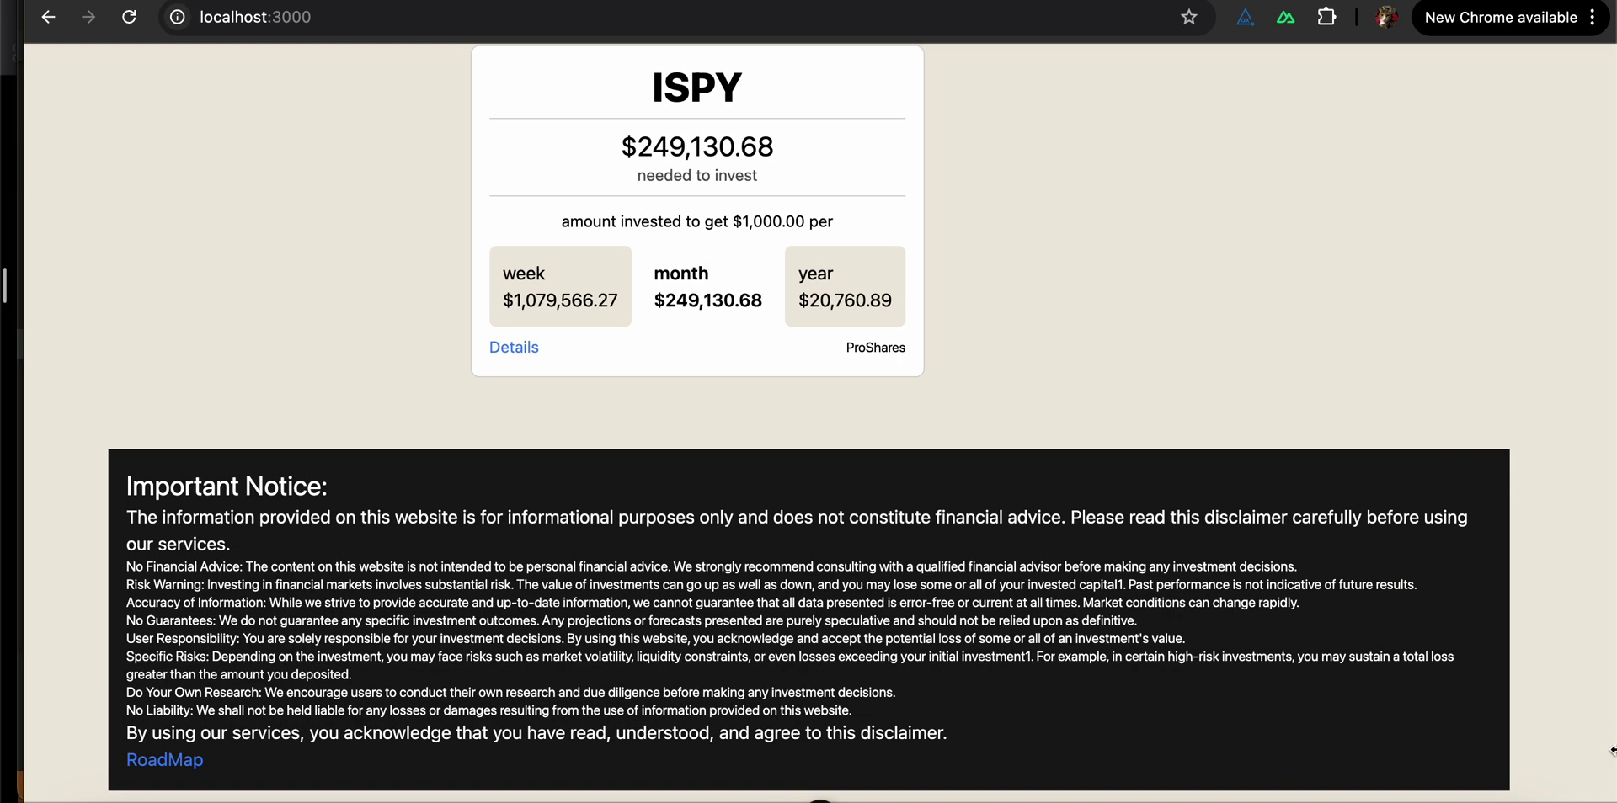
pyautogui.scroll(15, 1173, 609)
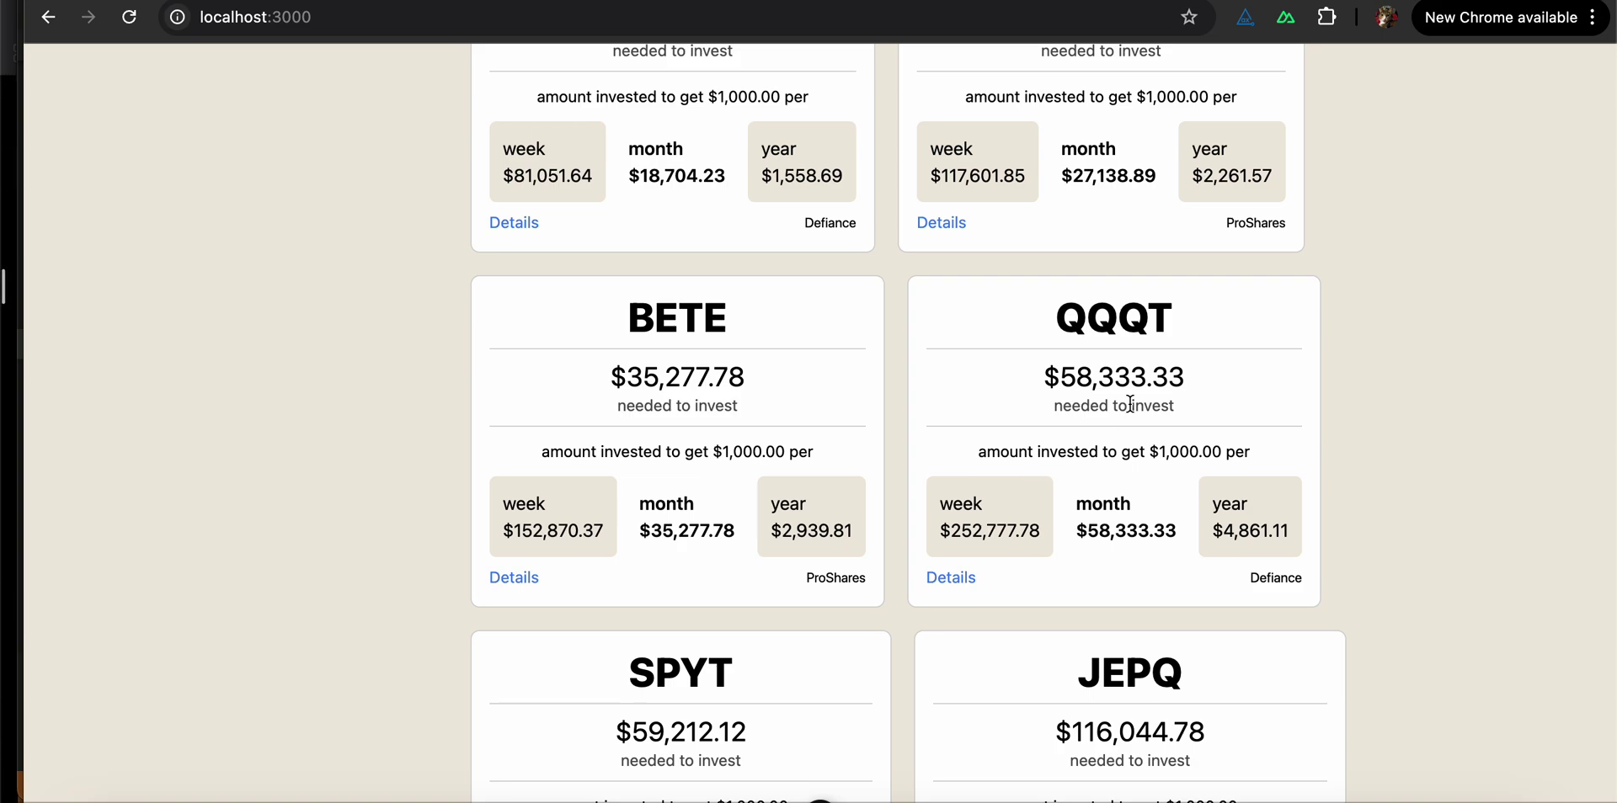
# Highlight the needed-to-invest amounts for QQQT and IWMY ($83,623.91)
pyautogui.moveTo(1209, 408); pyautogui.dragTo(1043, 376)
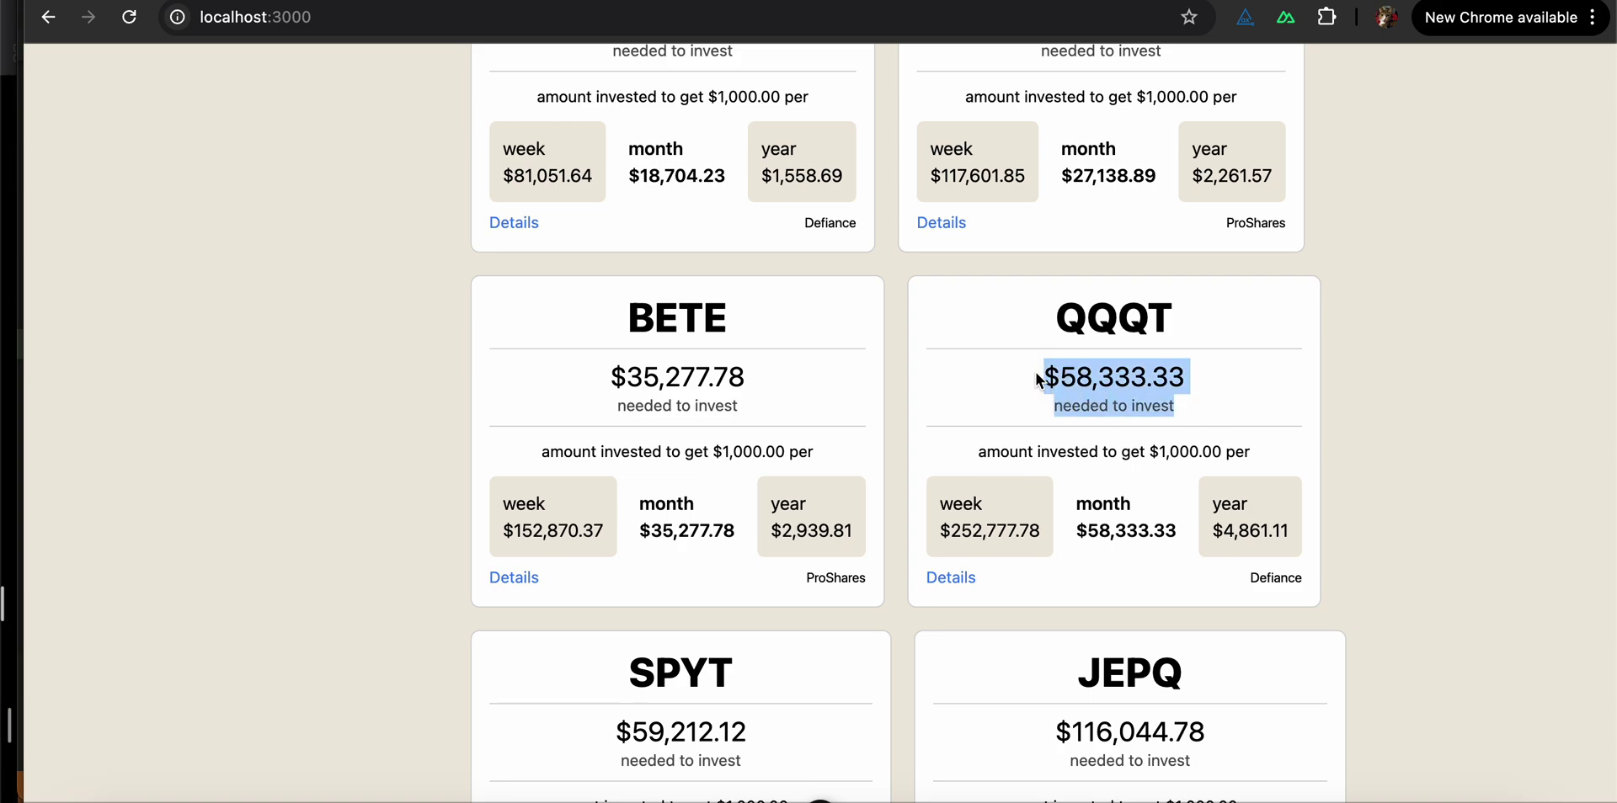
pyautogui.scroll(-15, 1135, 421)
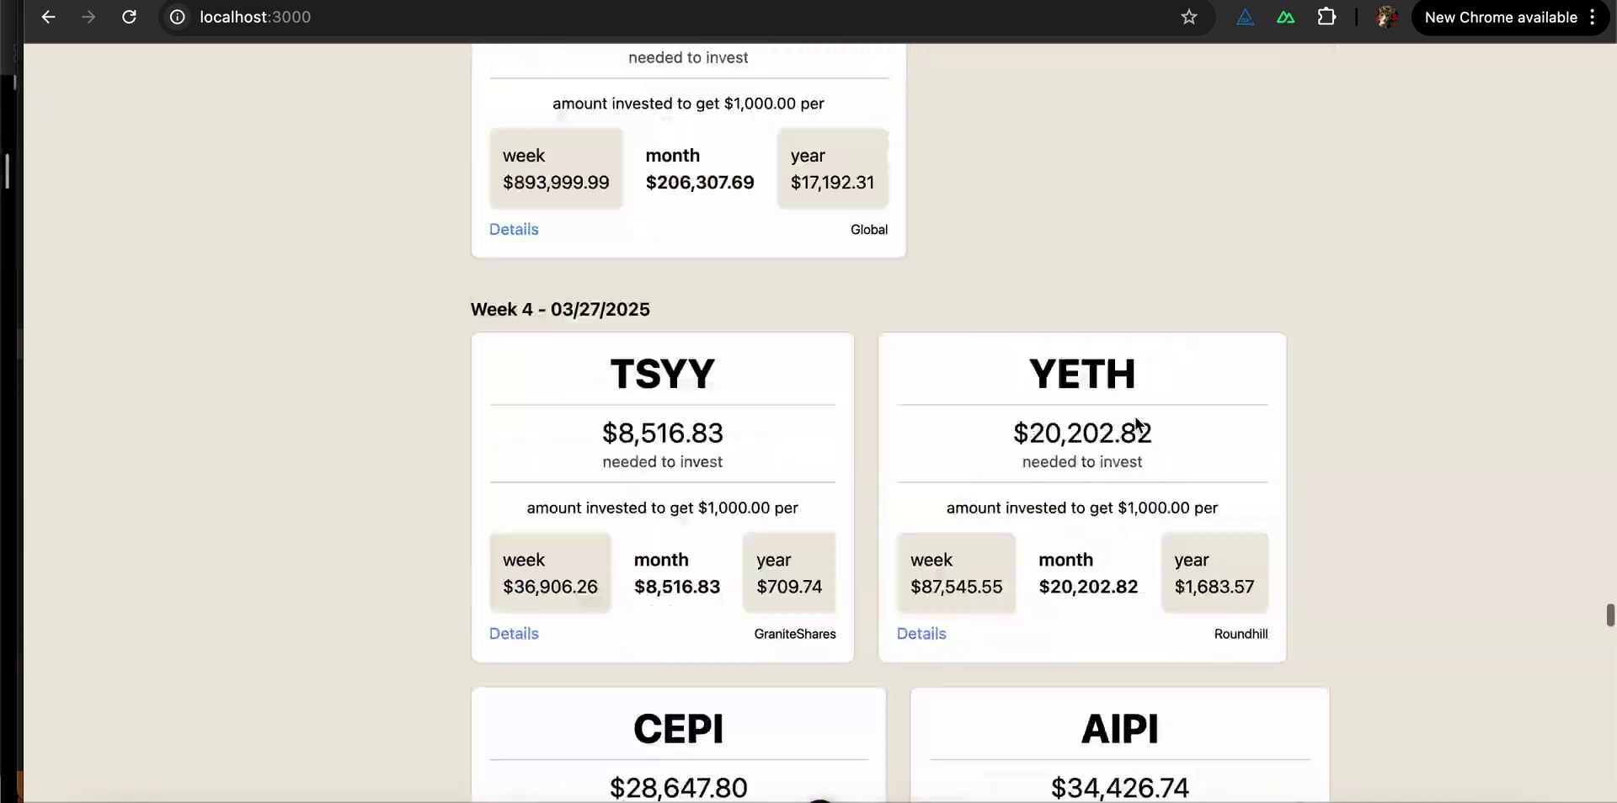
pyautogui.scroll(15, 1135, 421)
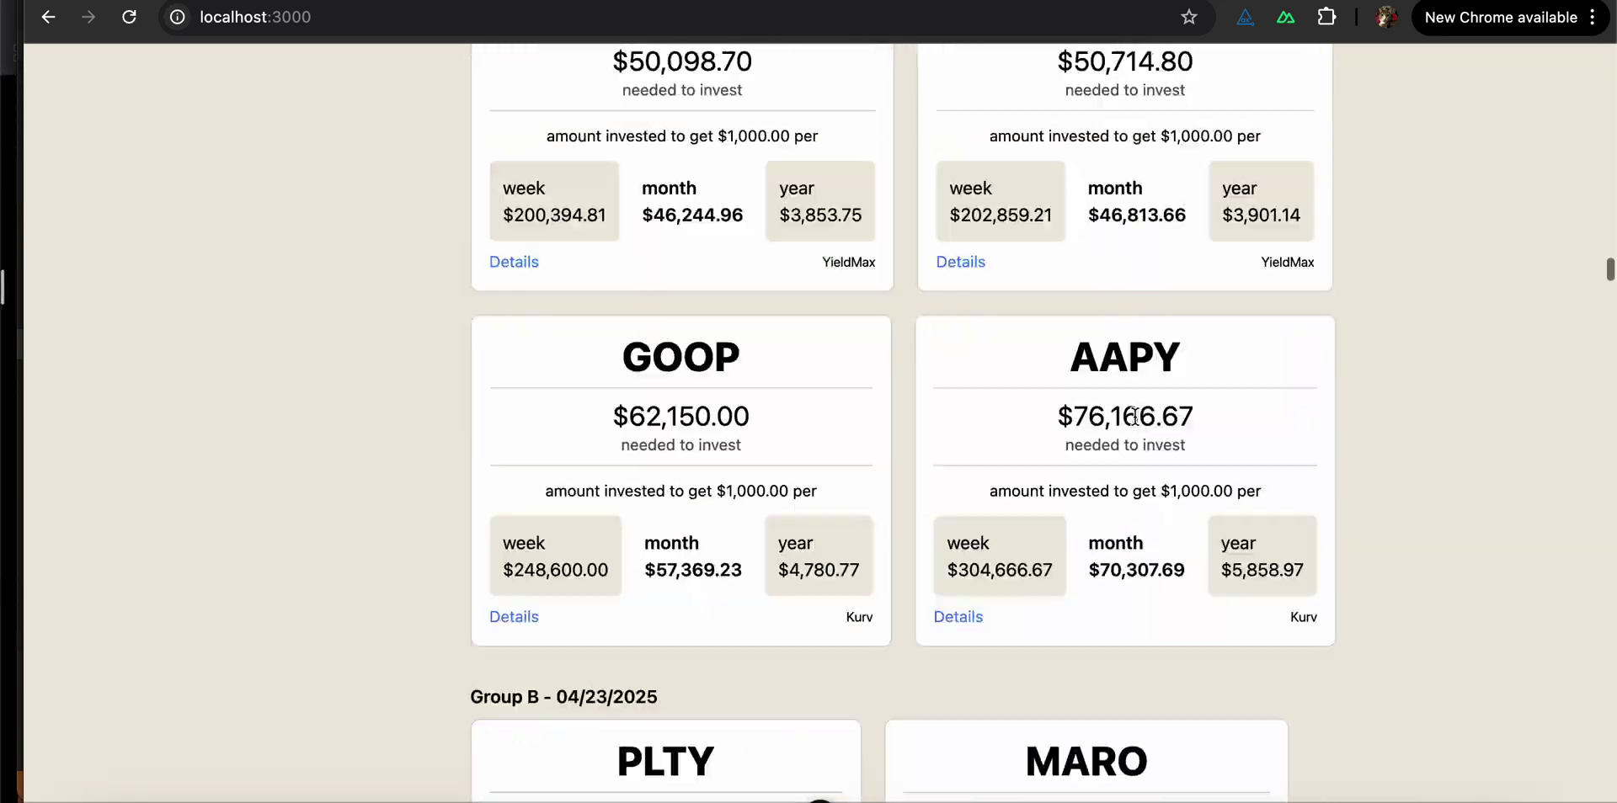
pyautogui.scroll(15, 1135, 417)
pyautogui.scroll(-3, 1135, 421)
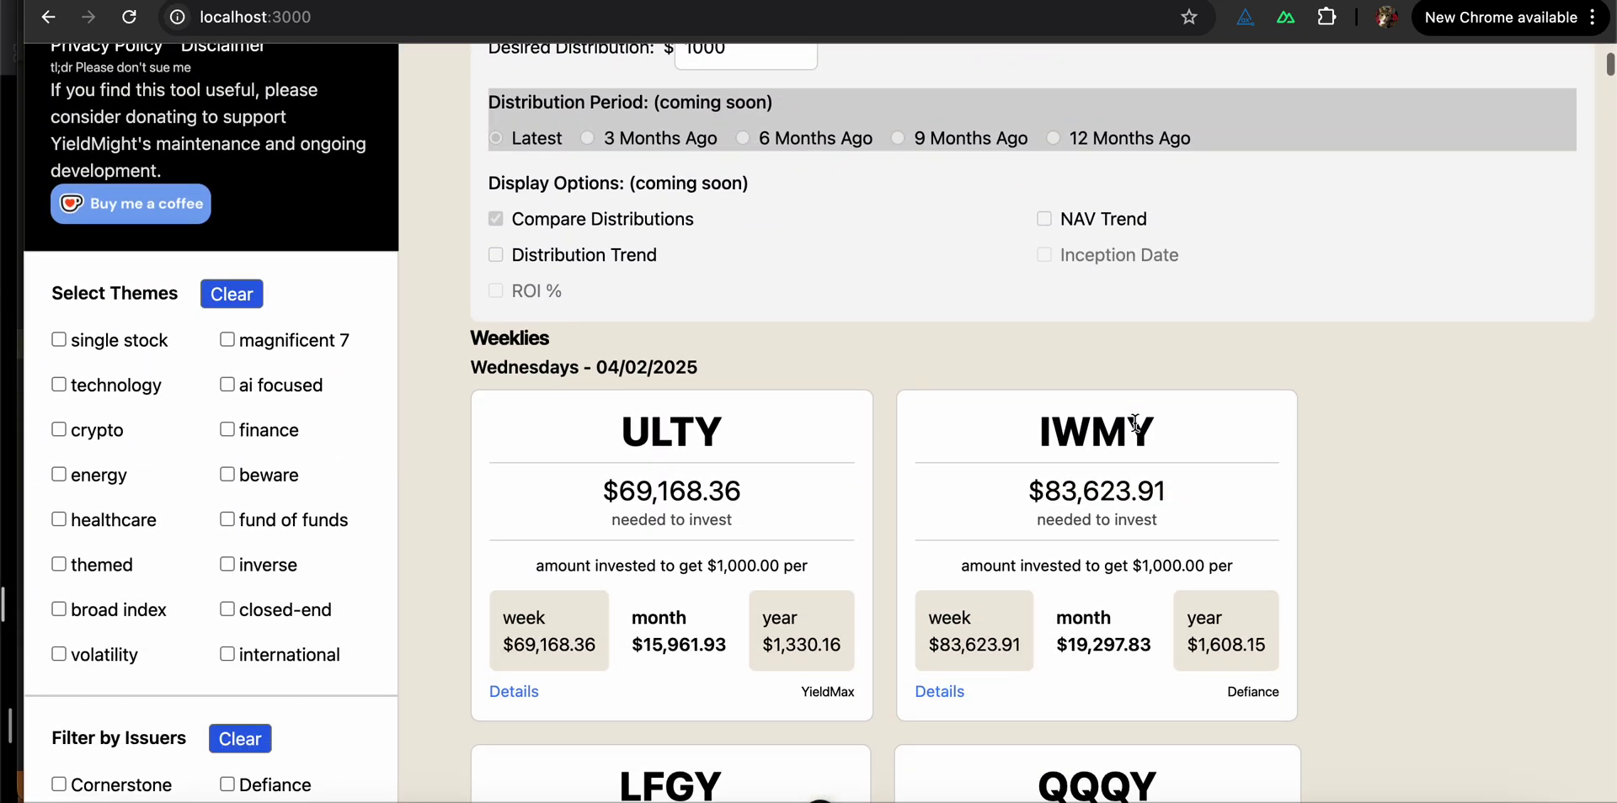
pyautogui.moveTo(1173, 491); pyautogui.dragTo(1034, 492)
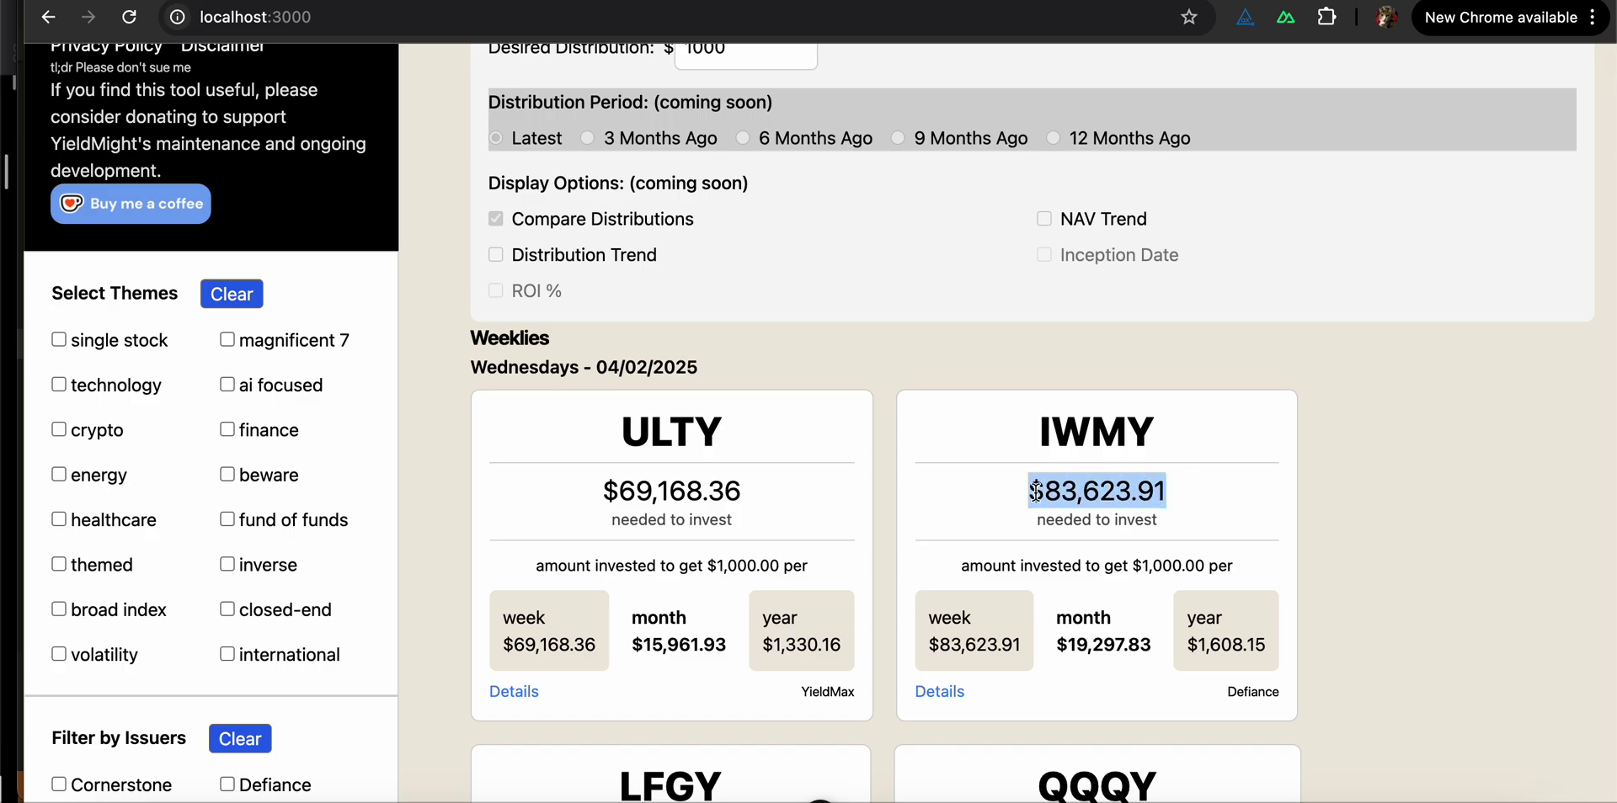
# Scroll down to the Week 2 (04/08/2025) group showing XPAY's $55,231.58 monthly figure
pyautogui.scroll(-12, 1113, 507)
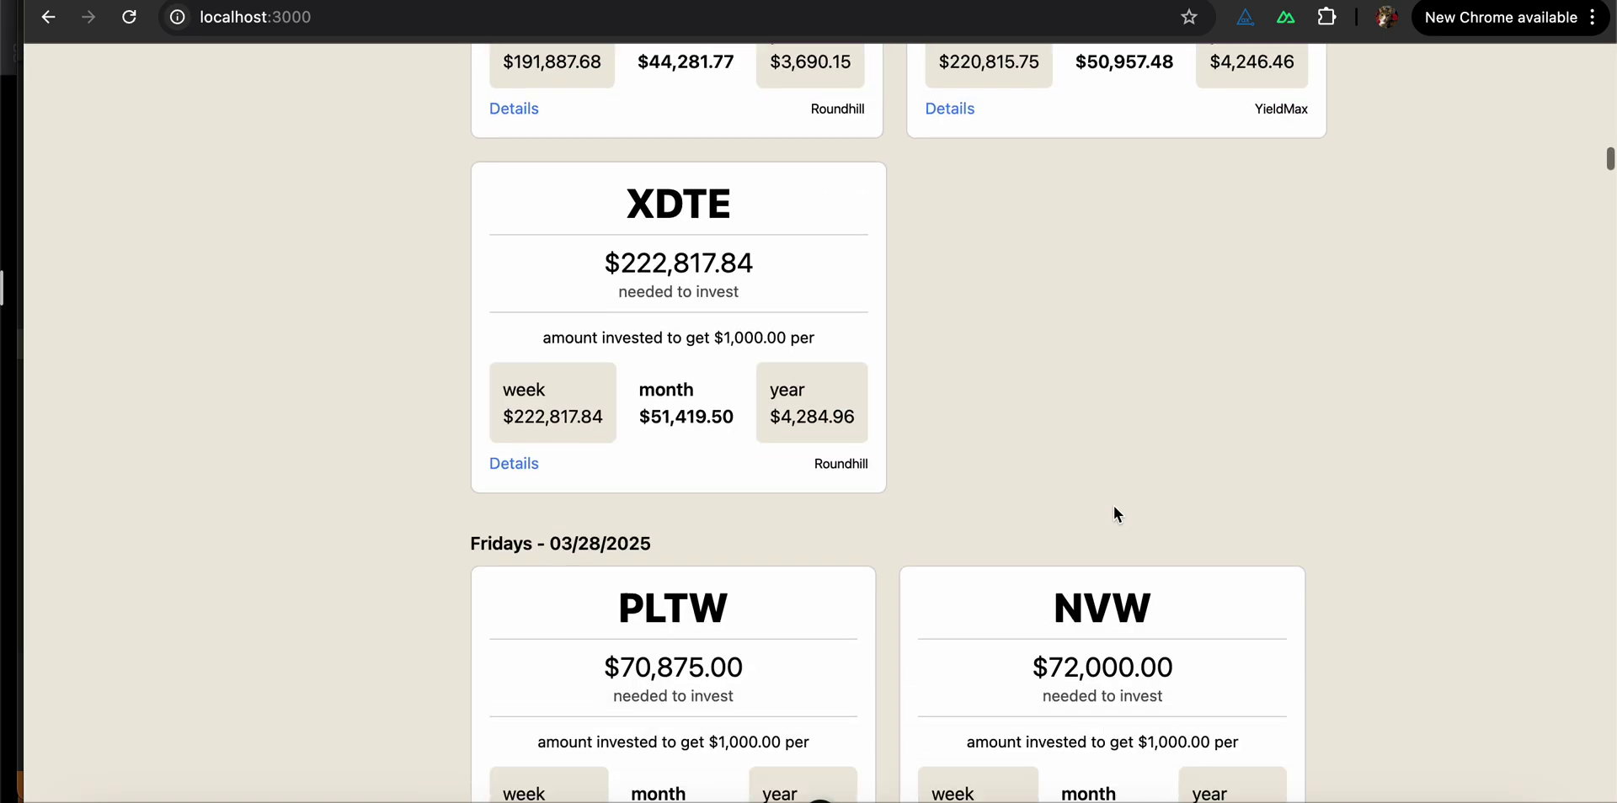
pyautogui.scroll(-15, 1114, 507)
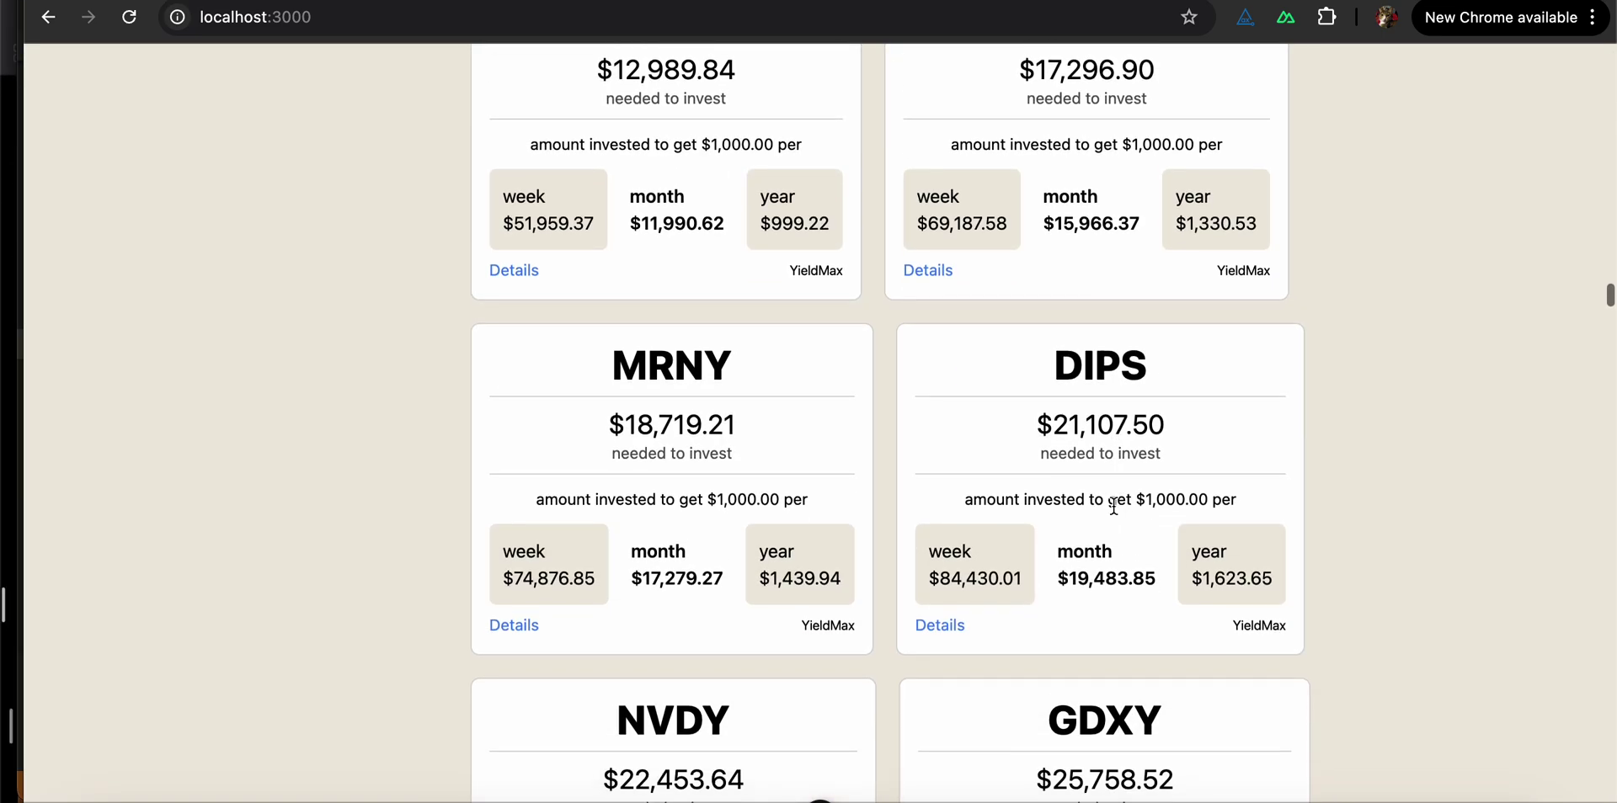
pyautogui.scroll(-15, 1114, 507)
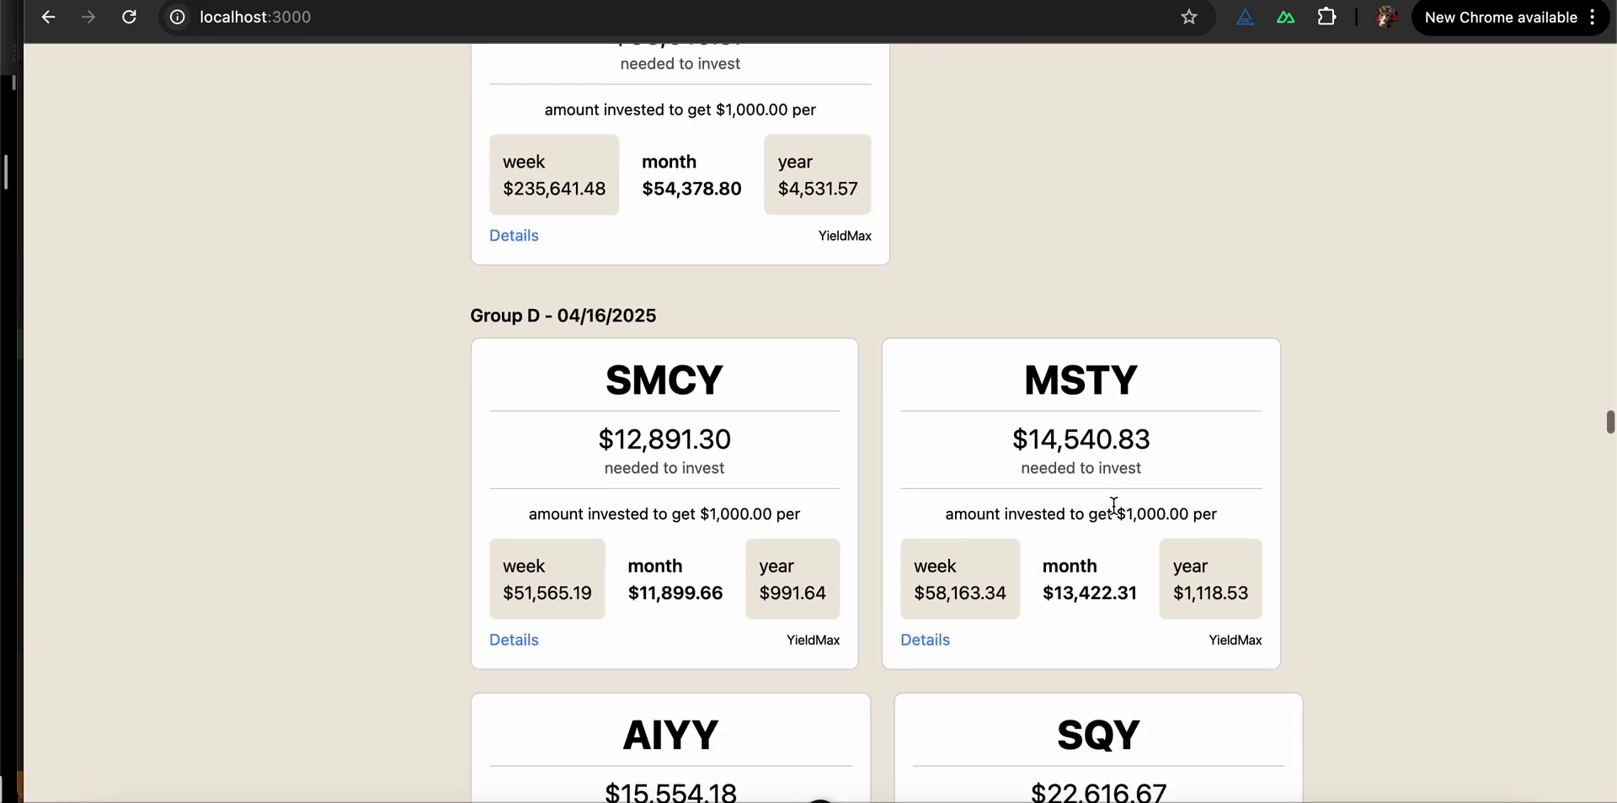
pyautogui.scroll(-15, 1113, 507)
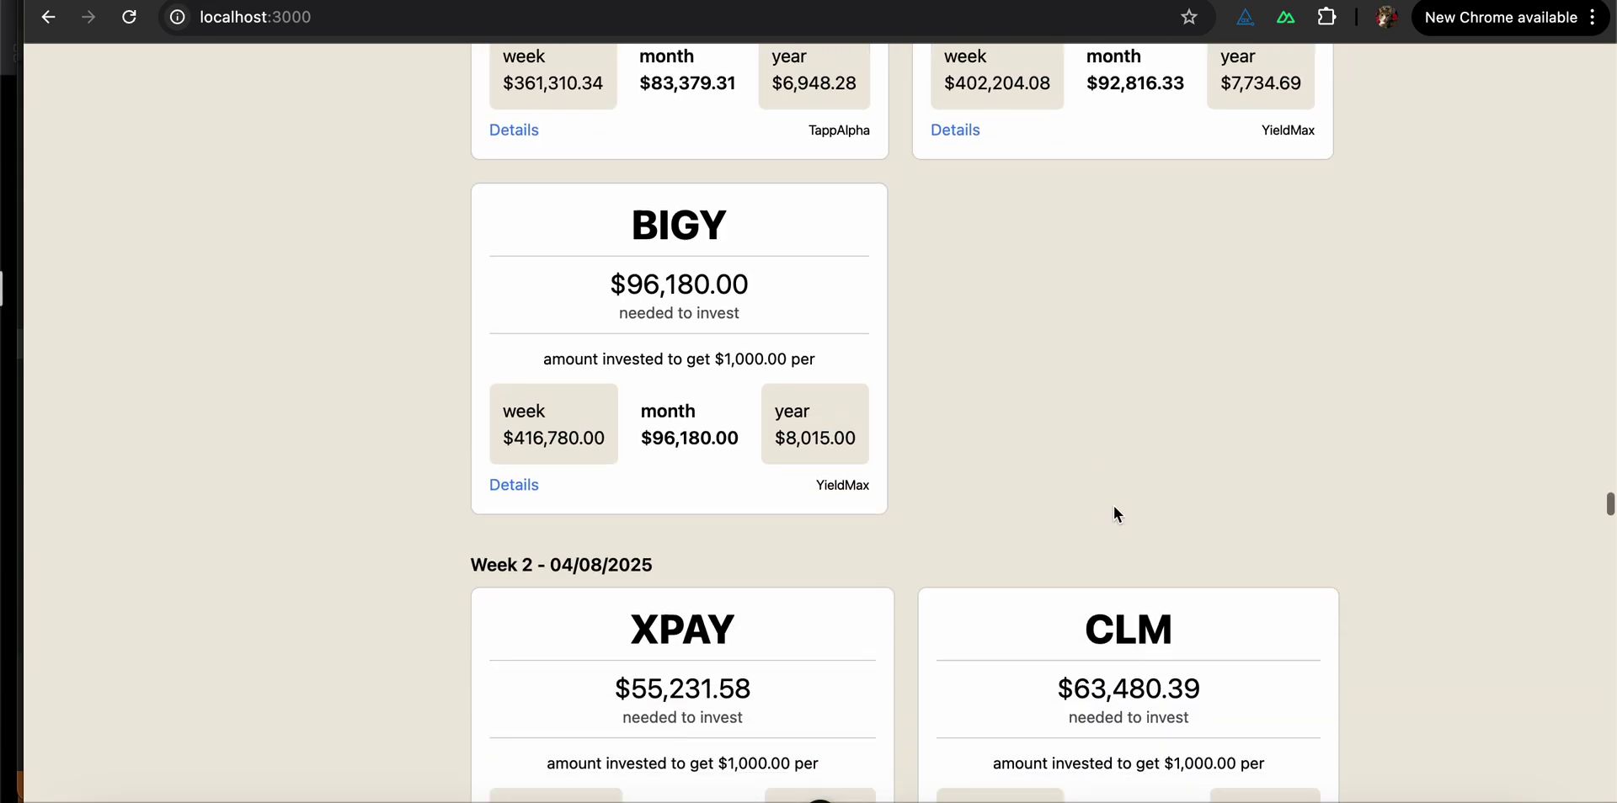
pyautogui.scroll(-5, 1113, 512)
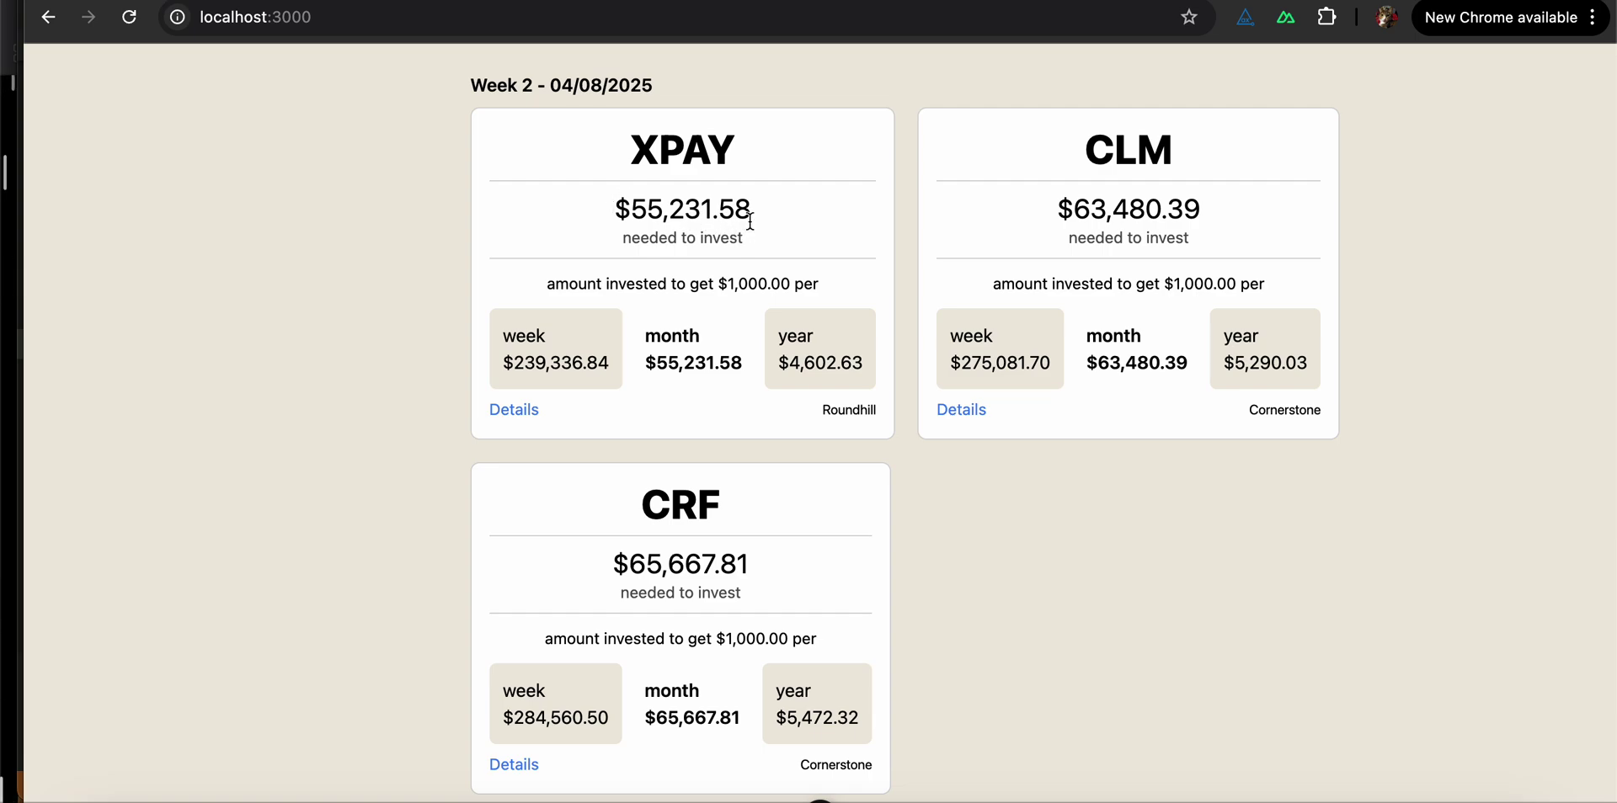
pyautogui.tripleClick(592, 226)
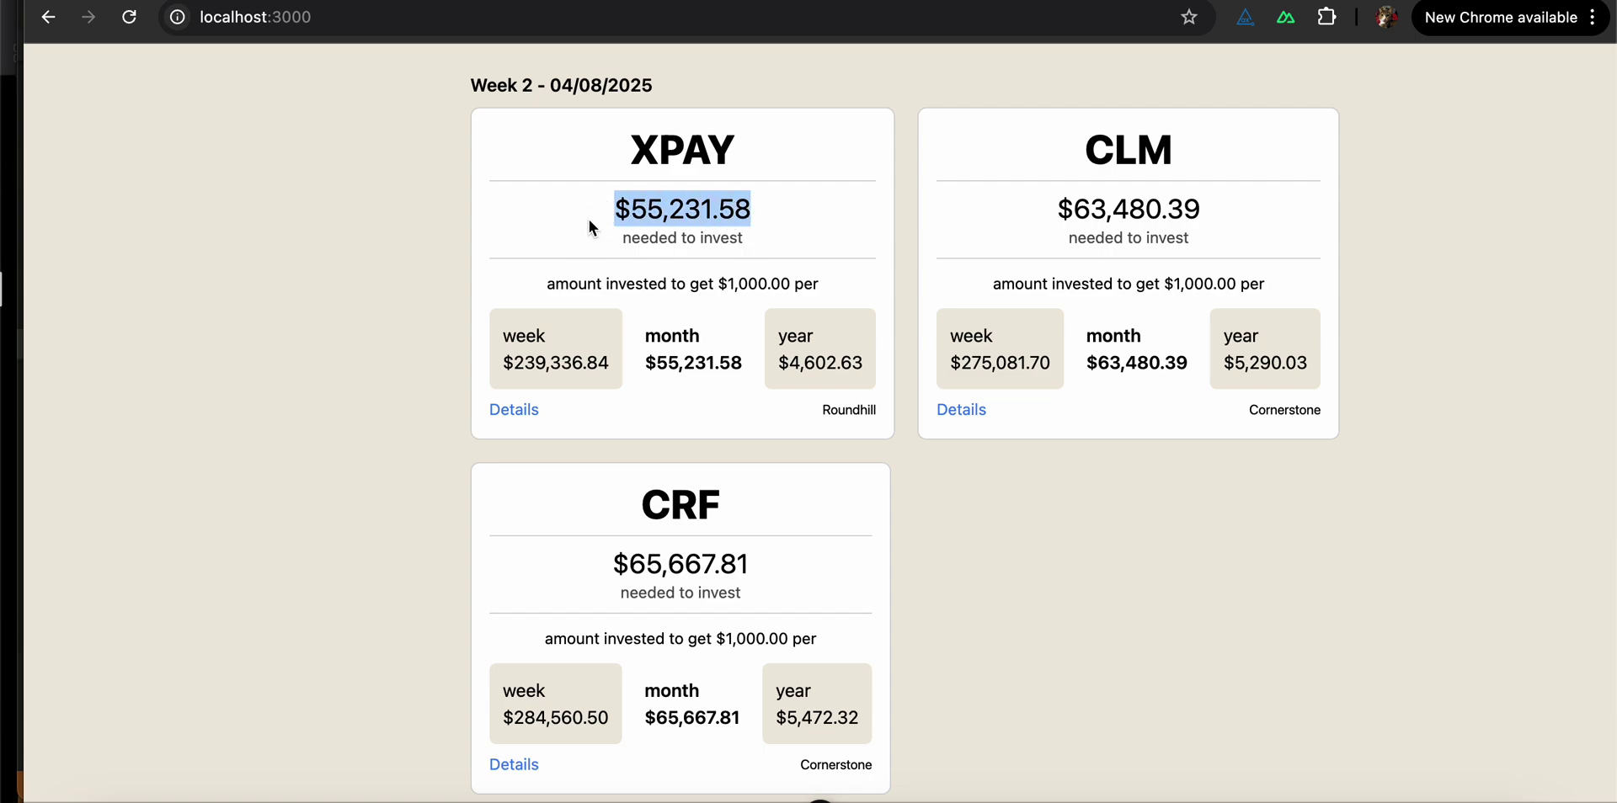
pyautogui.click(800, 187)
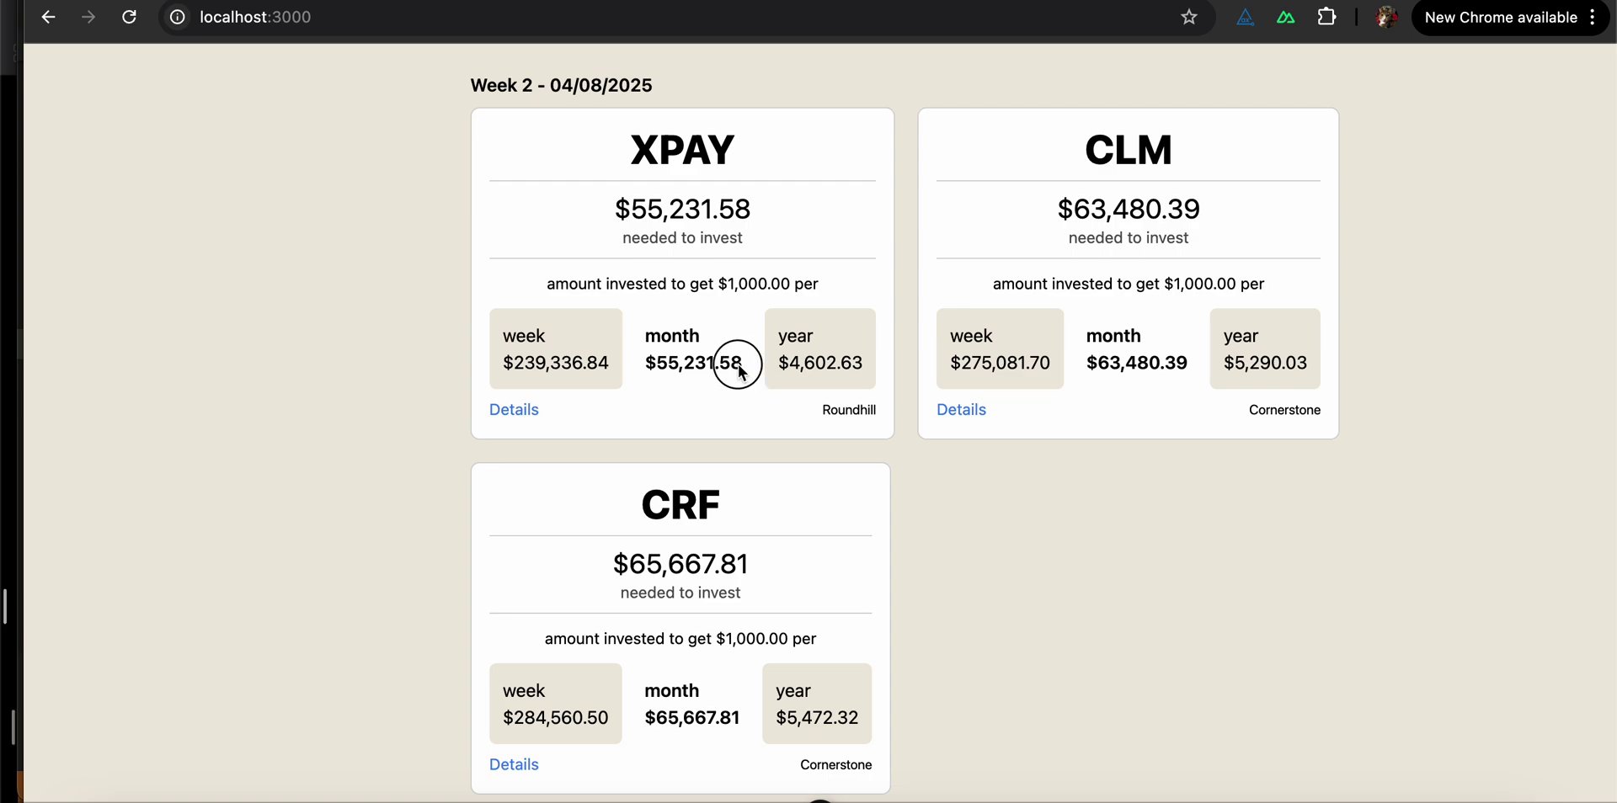
pyautogui.moveTo(729, 365); pyautogui.dragTo(648, 365)
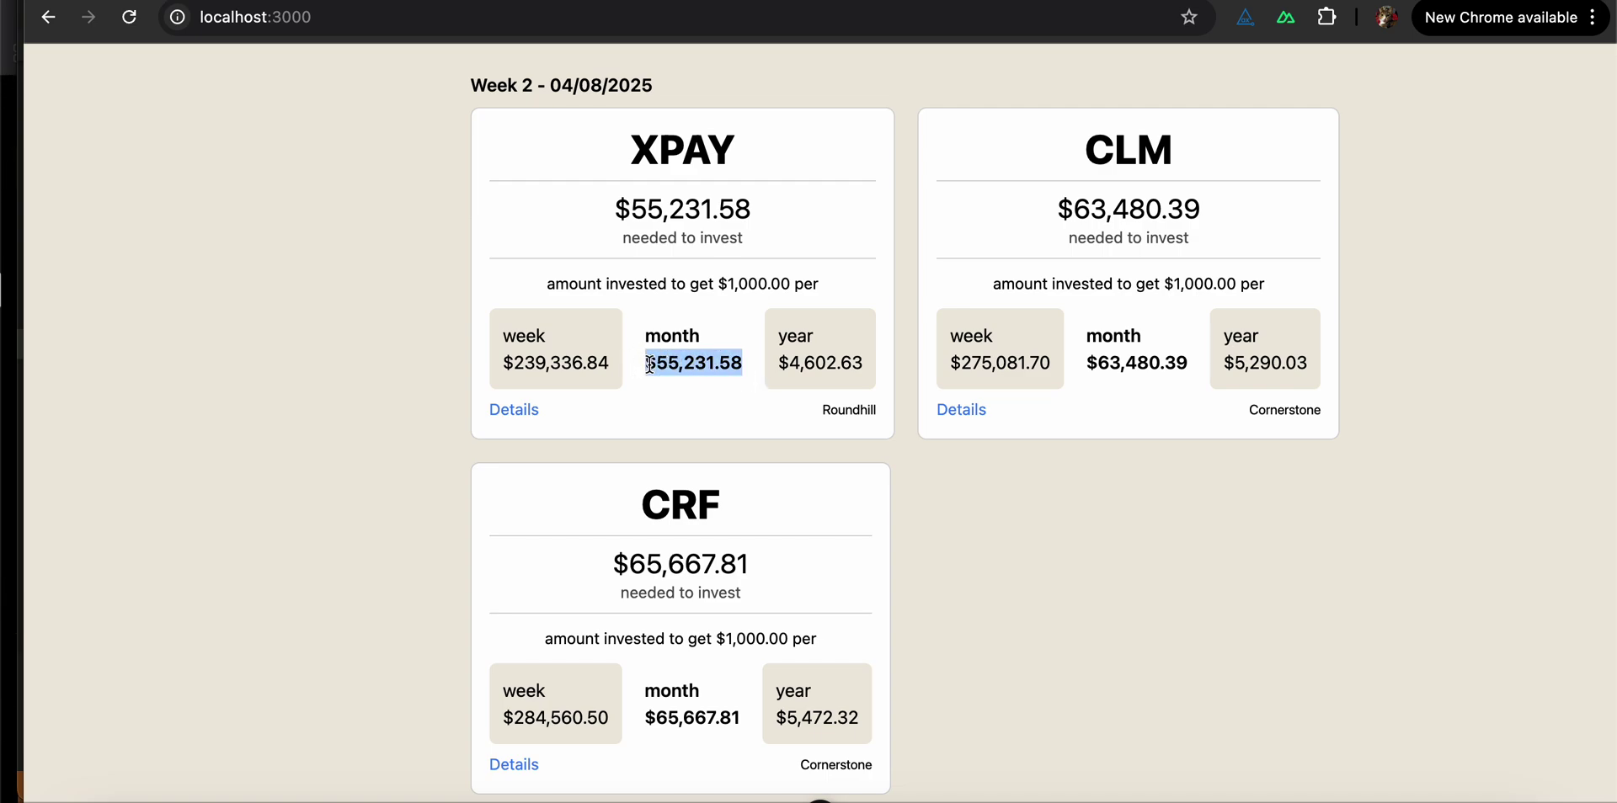
pyautogui.click(676, 415)
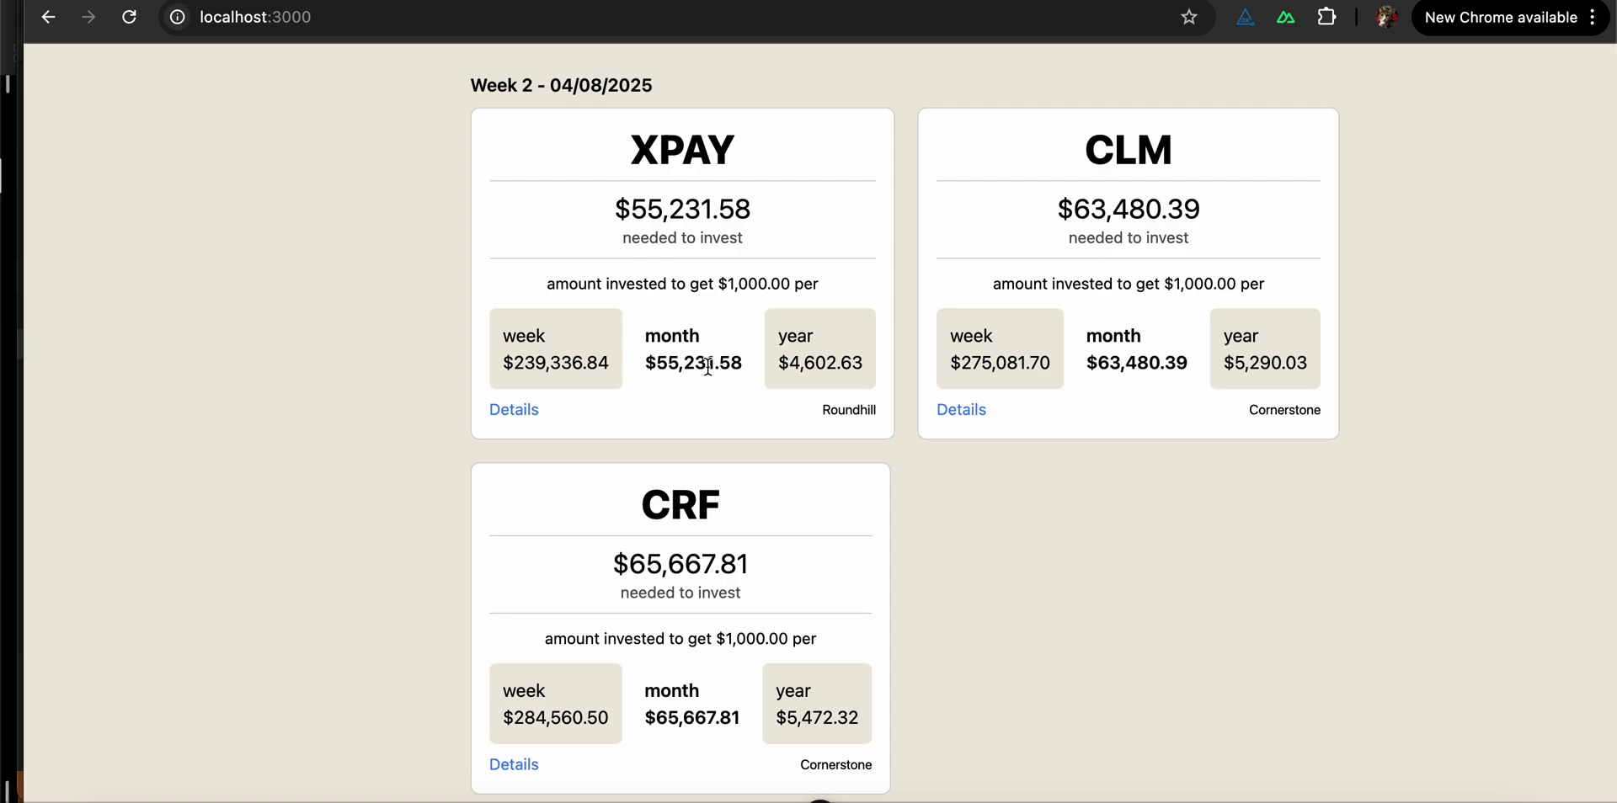
pyautogui.moveTo(747, 368); pyautogui.dragTo(658, 369)
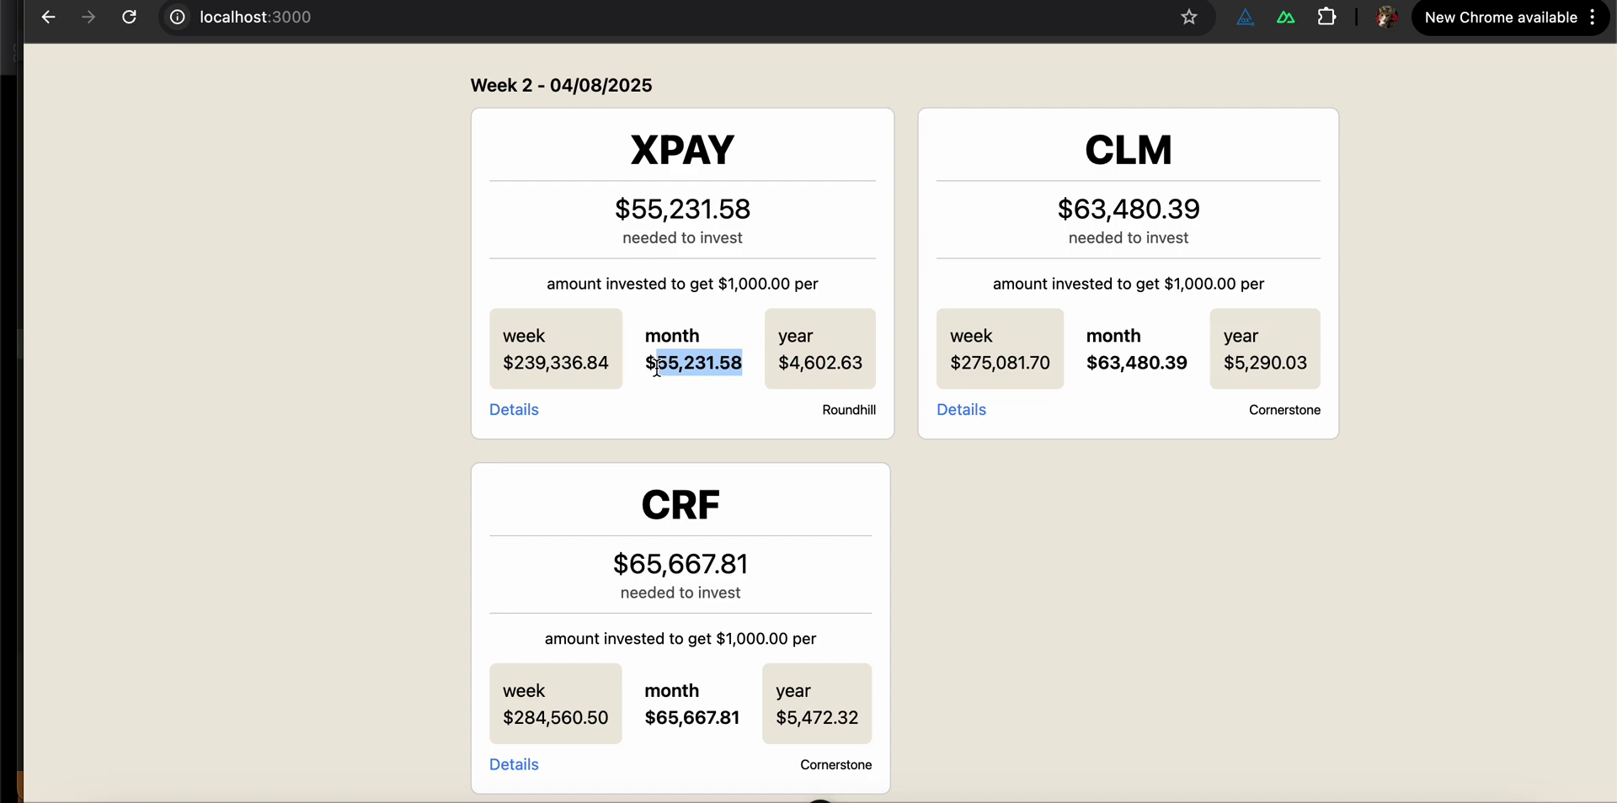
pyautogui.moveTo(770, 285); pyautogui.dragTo(693, 292)
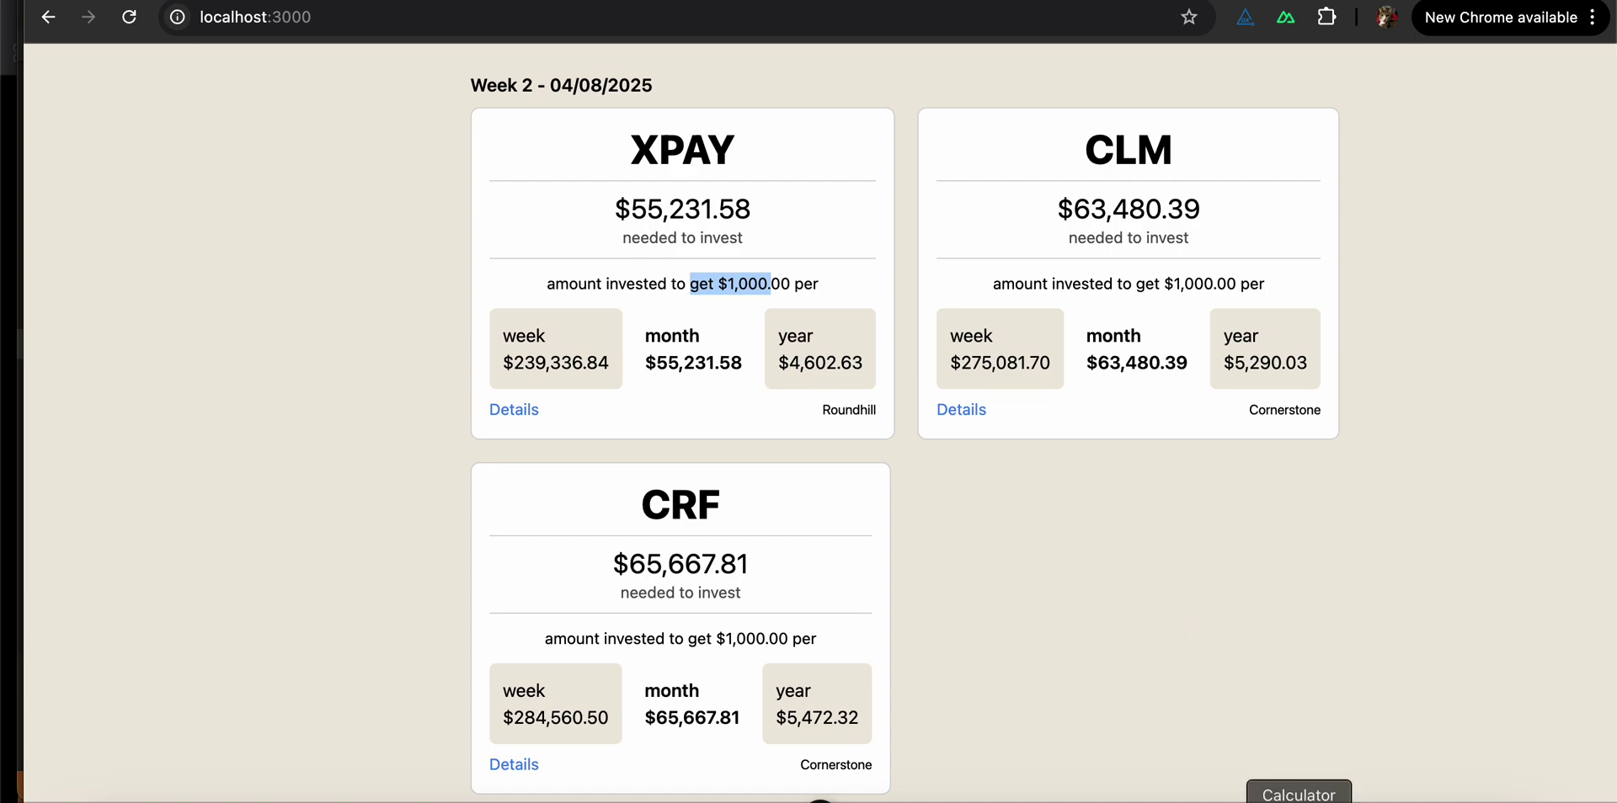
# In Calculator, enter XPAY's monthly amount 55231.58 and choose division
pyautogui.click(1302, 799)
pyautogui.doubleClick(1299, 426)
pyautogui.click(1300, 480)
pyautogui.click(1344, 480)
pyautogui.click(1238, 473)
pyautogui.click(1338, 517)
pyautogui.click(1293, 426)
pyautogui.click(1291, 375)
pyautogui.click(1402, 323)
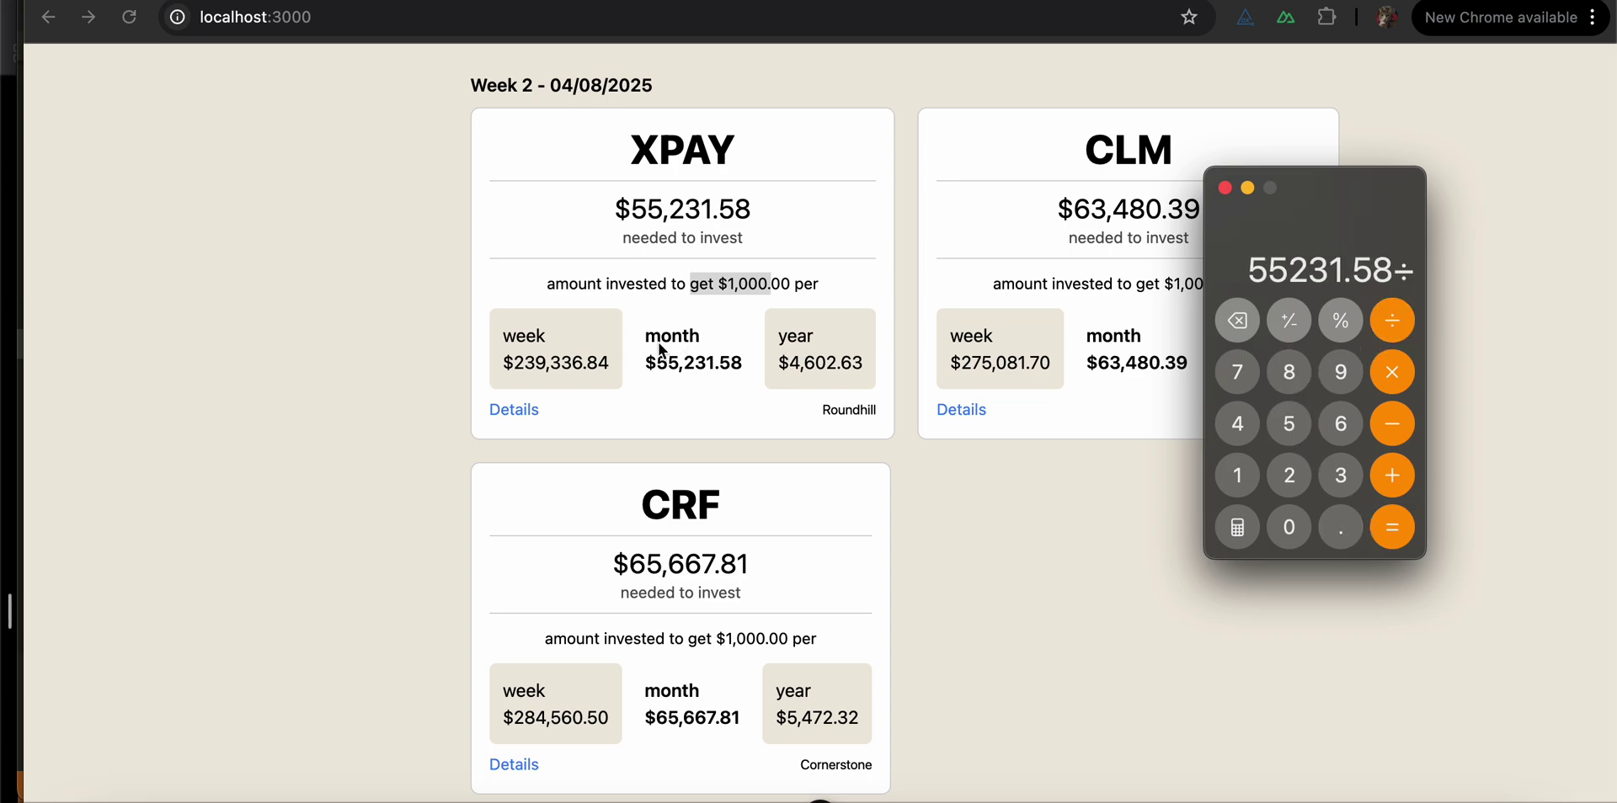
# Divide by XPAY's 52.47 stock price to get 1052.63159901, then close XPAY's details
pyautogui.click(526, 410)
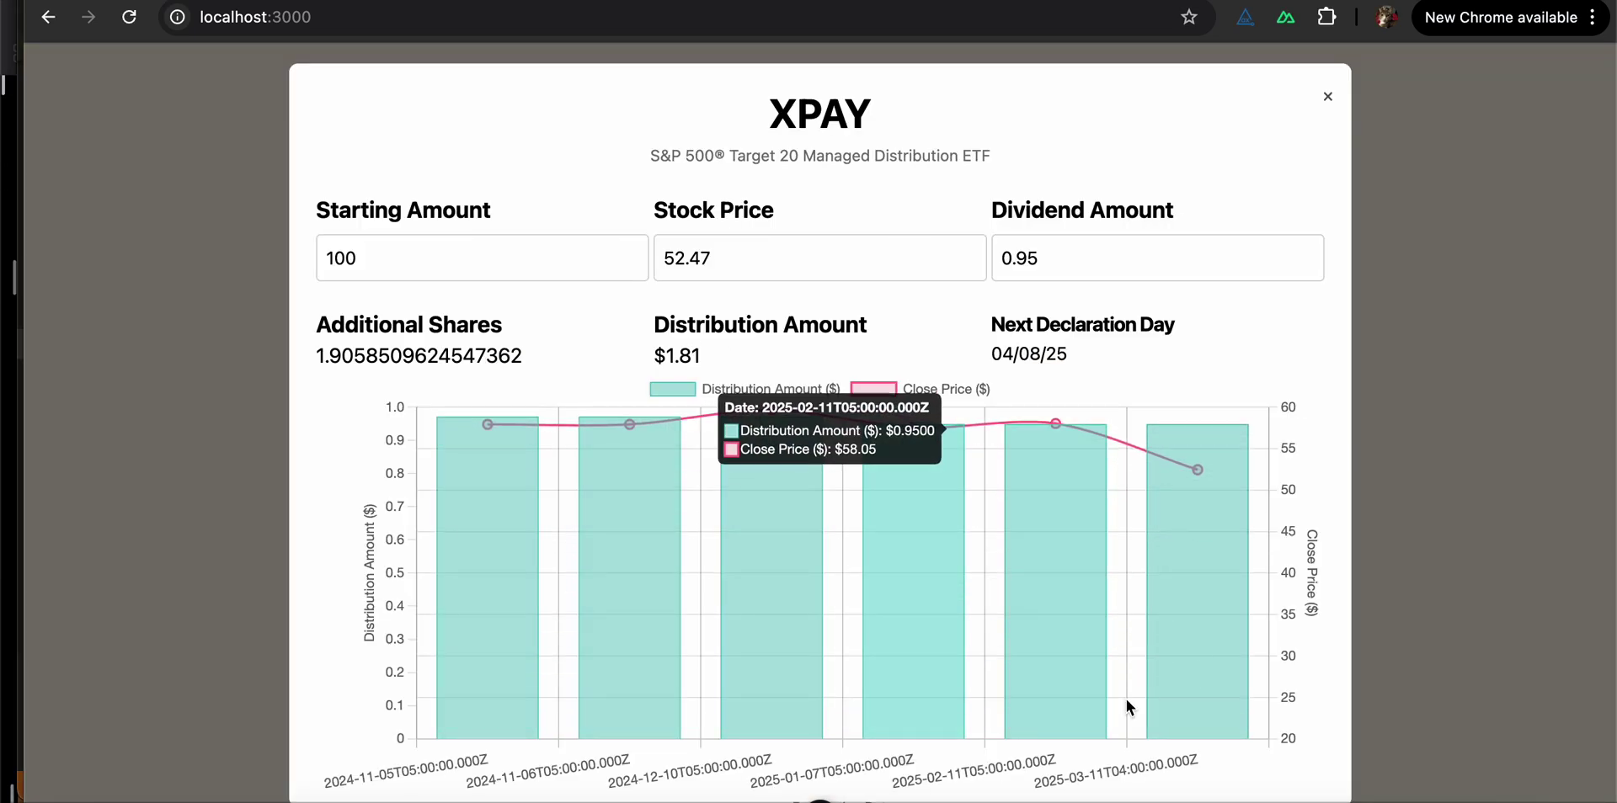
pyautogui.click(1299, 800)
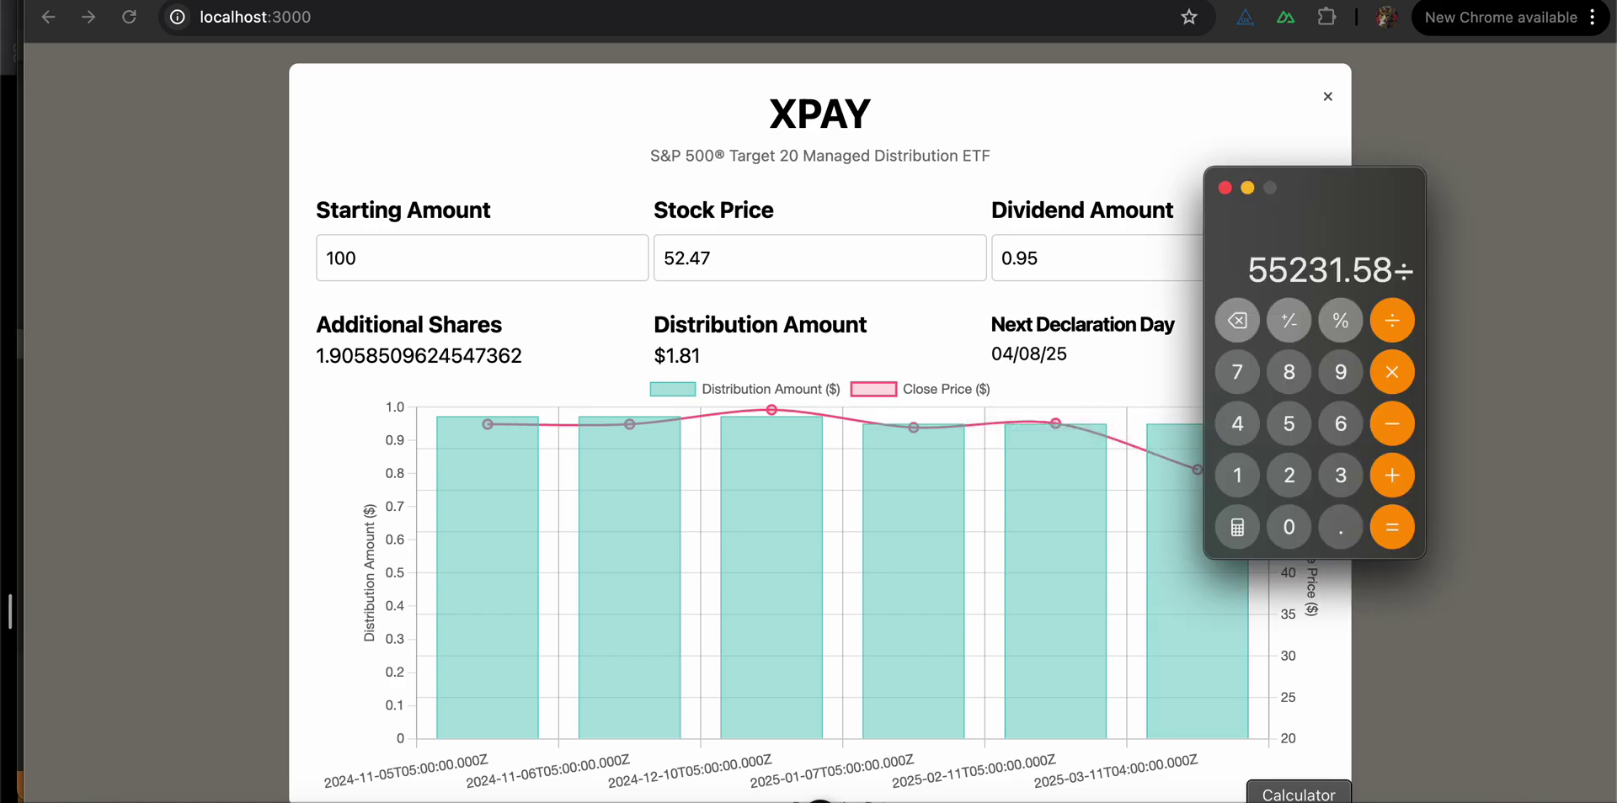
pyautogui.click(1288, 426)
pyautogui.click(1288, 470)
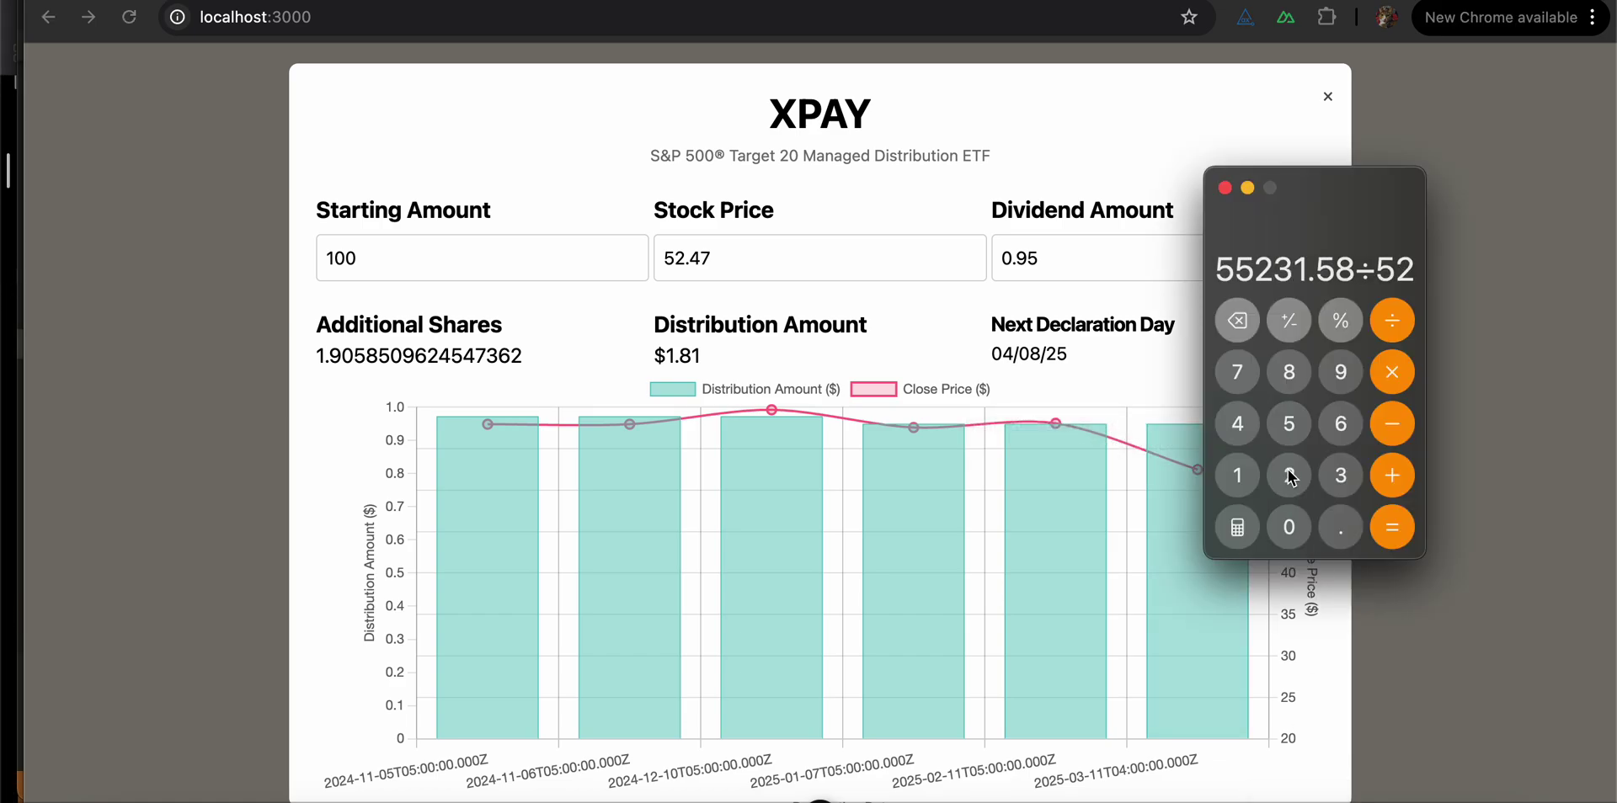
pyautogui.click(1344, 539)
pyautogui.click(1238, 423)
pyautogui.click(1238, 372)
pyautogui.click(1410, 528)
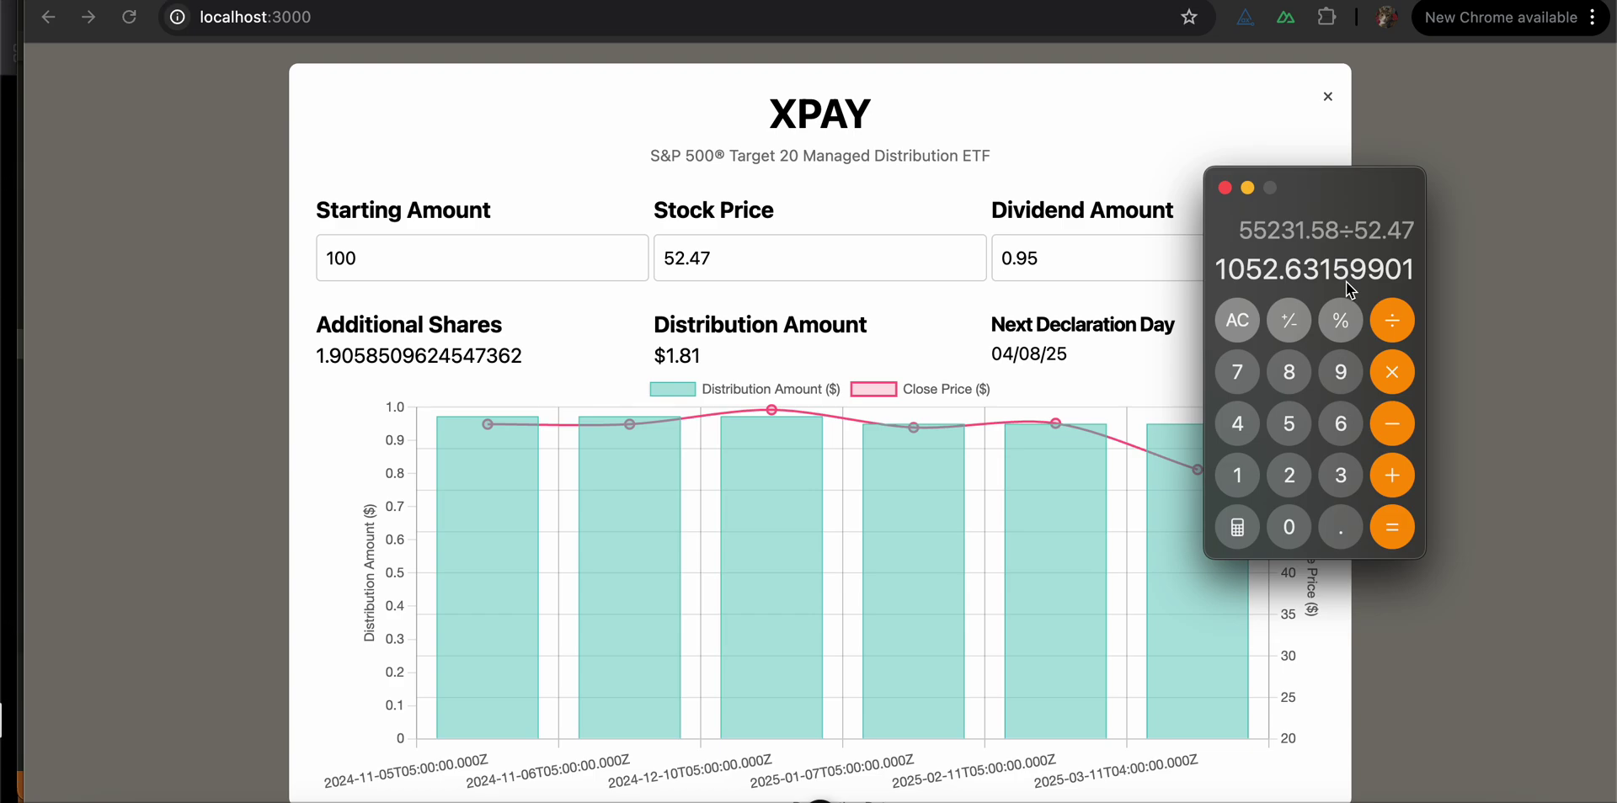
pyautogui.click(1330, 98)
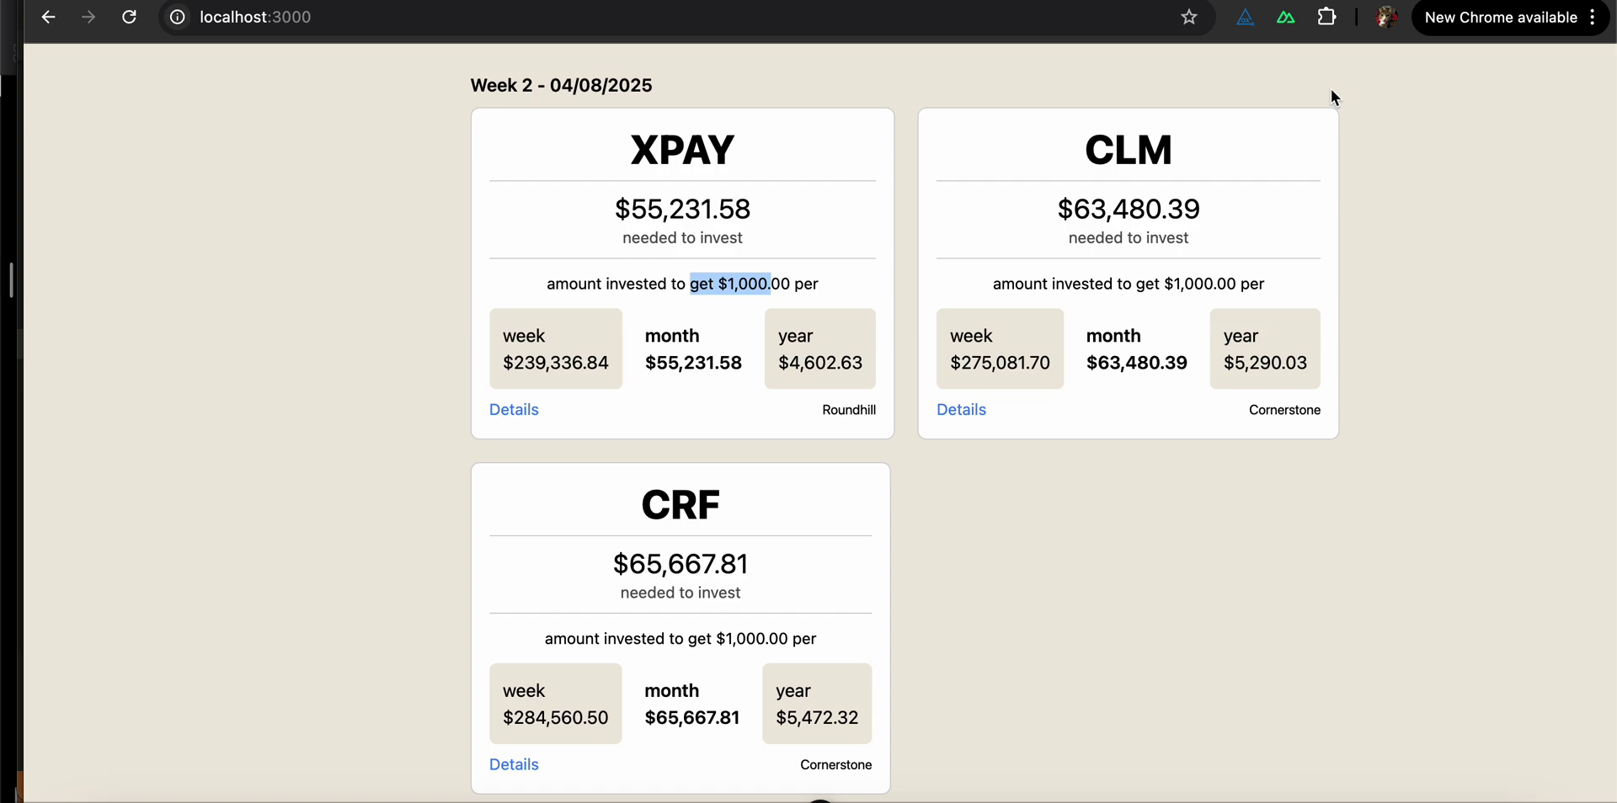